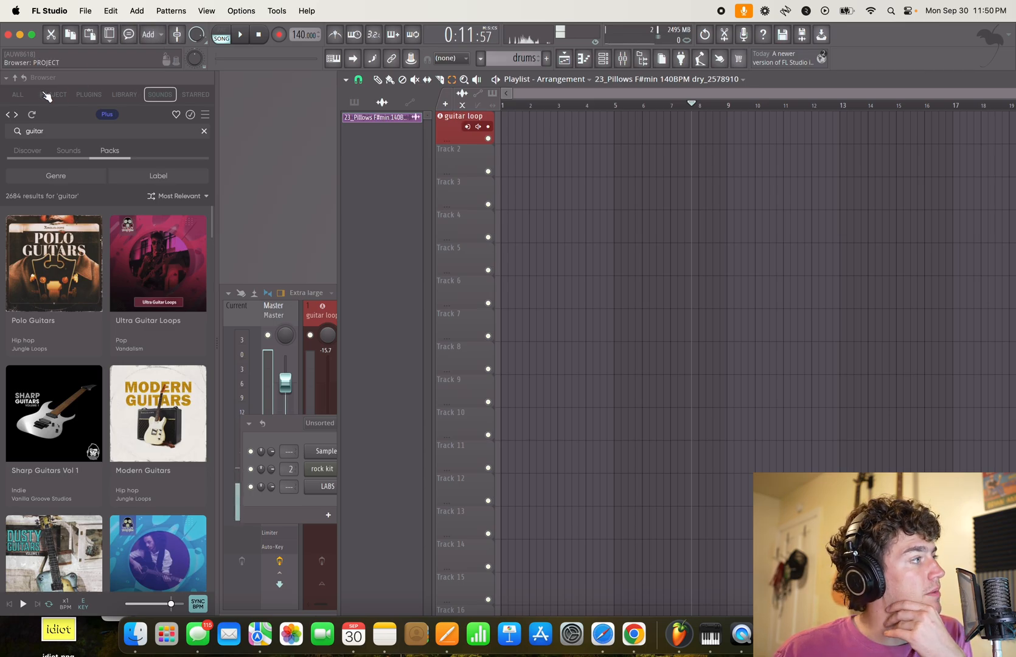
- Open the Modern Guitars pack from the guitar search results in the sound browser's pack list
click(23, 98)
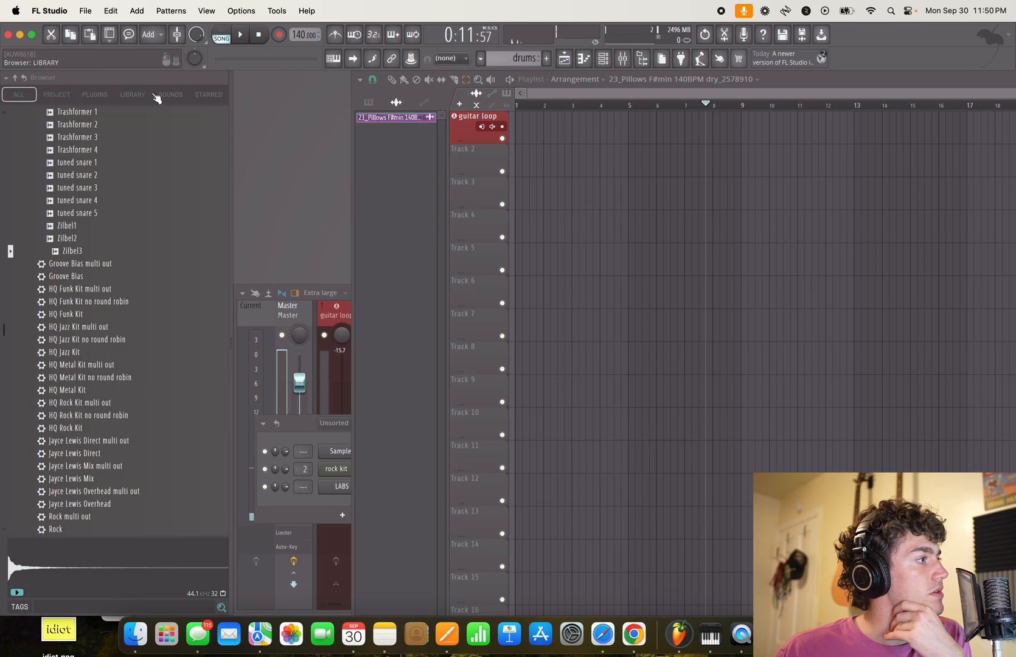
click(168, 96)
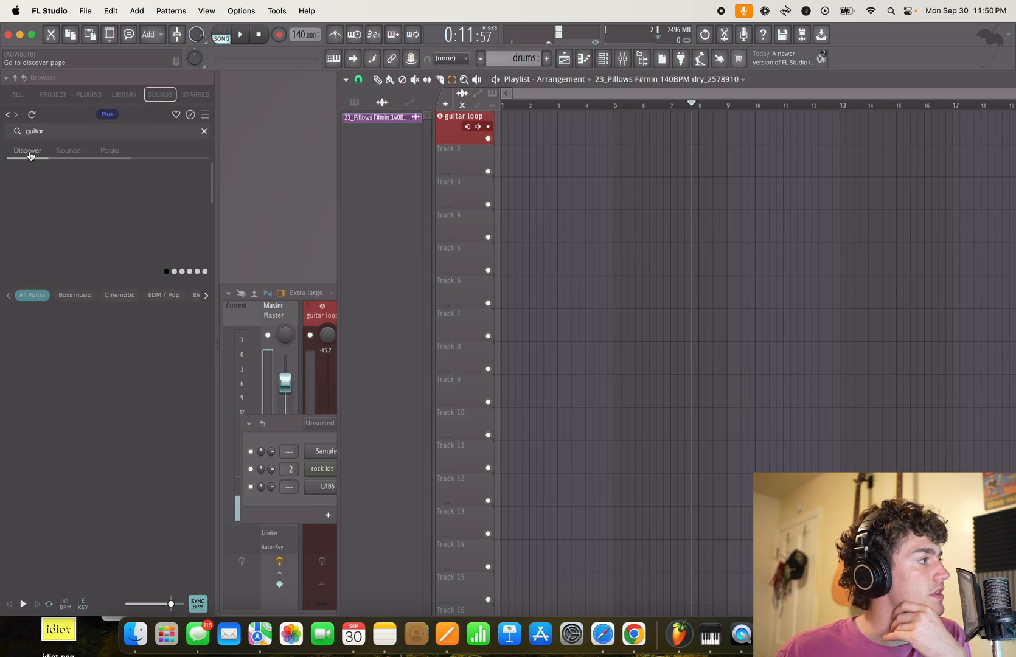
click(110, 152)
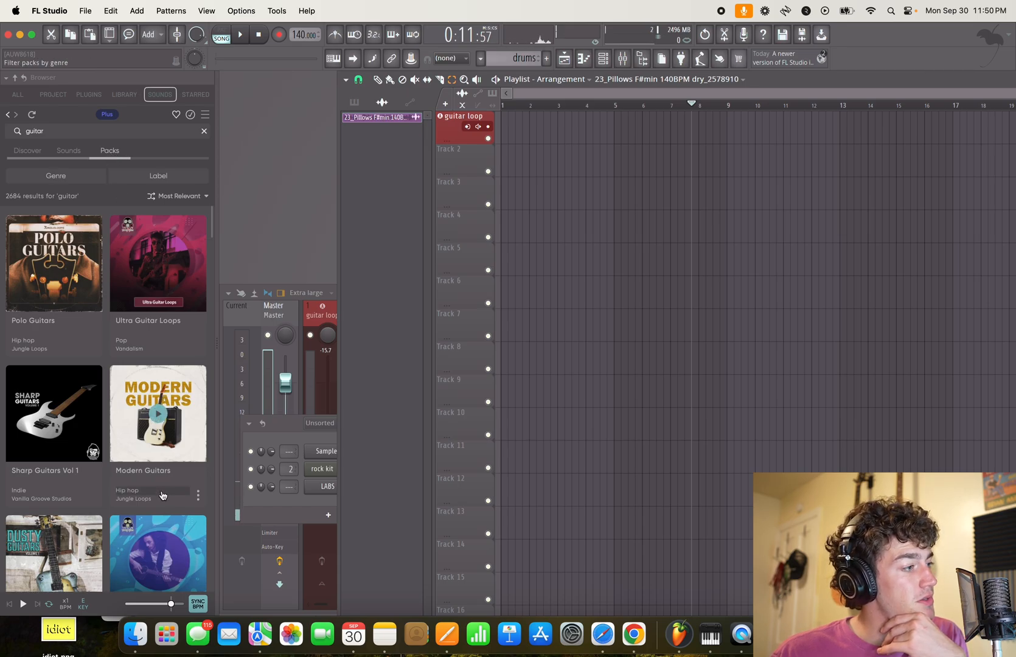
click(148, 477)
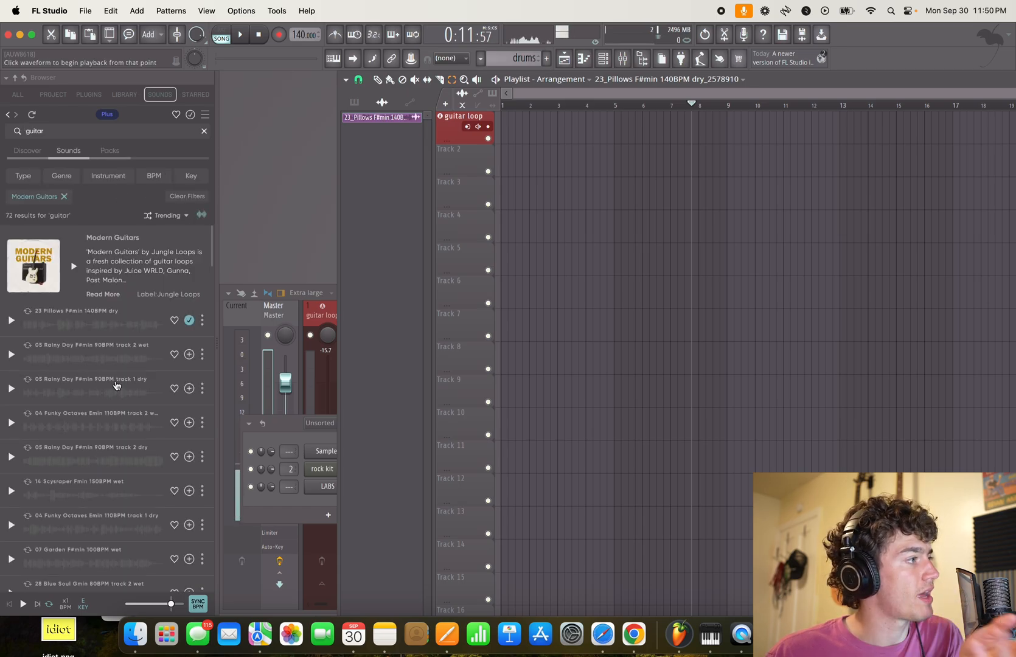
- Preview the 23 Pillows F#min 140BPM dry loop and change the sound browser's preview key to A
click(9, 322)
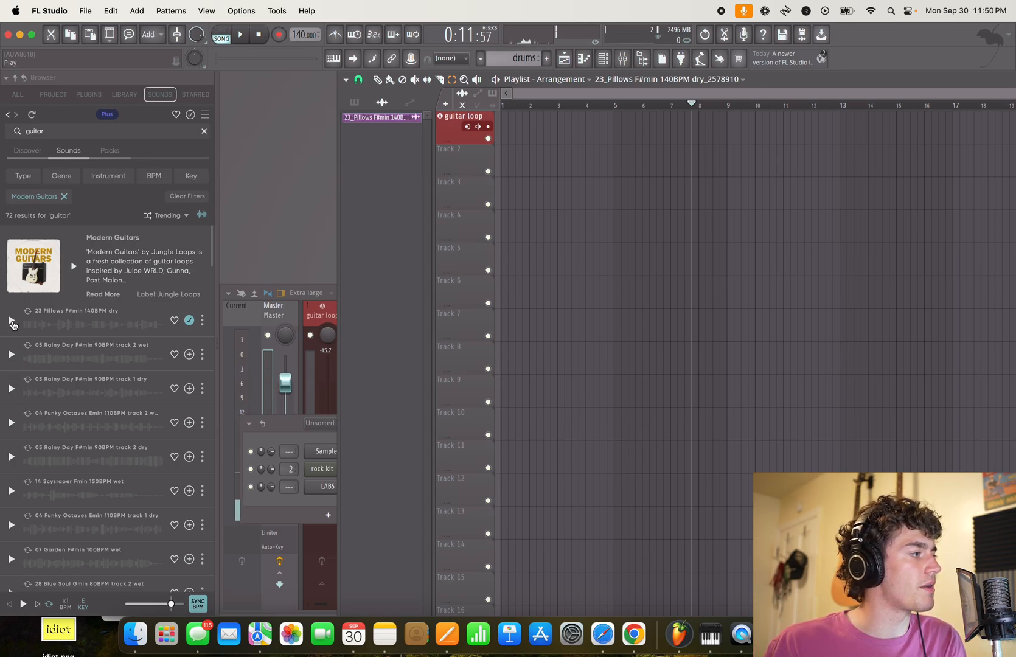
click(11, 321)
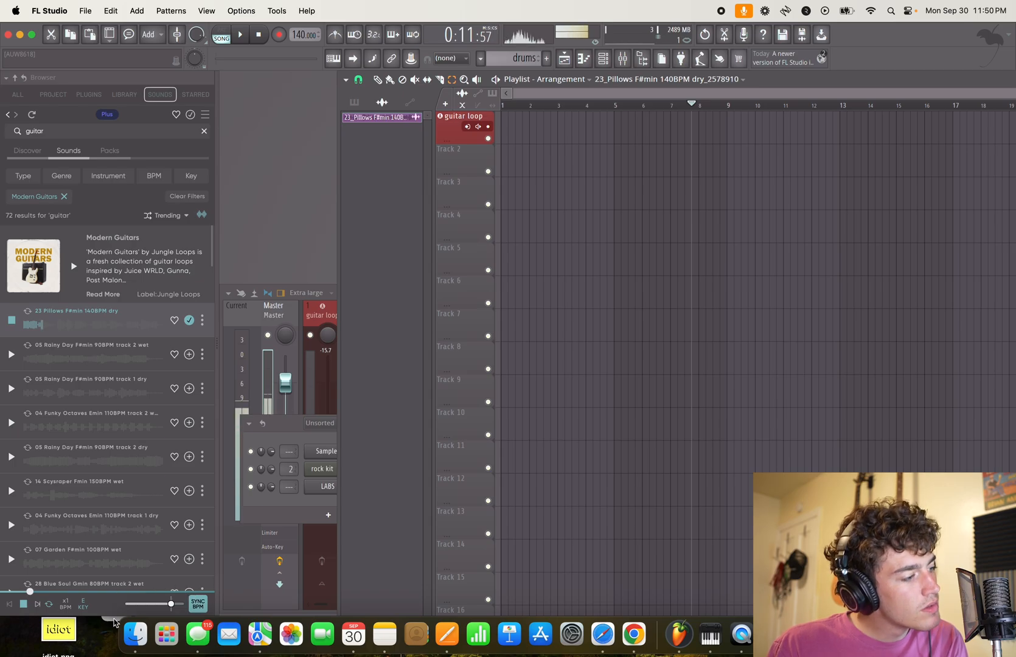
click(83, 604)
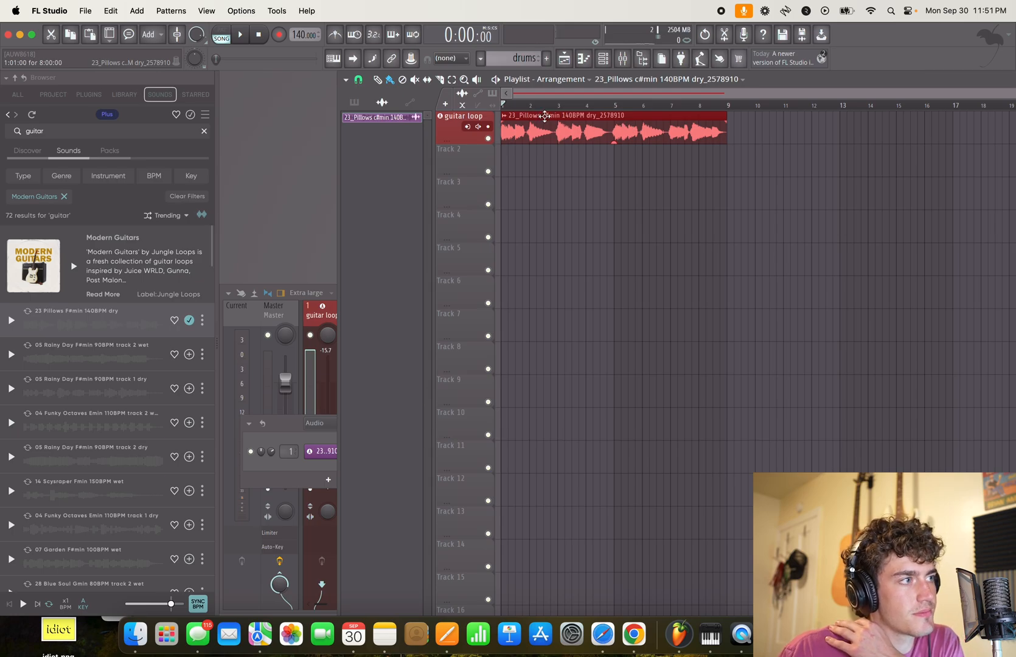
- Duplicate the guitar loop clip directly after the original at bar 9, and play back the arrangement
key(space)
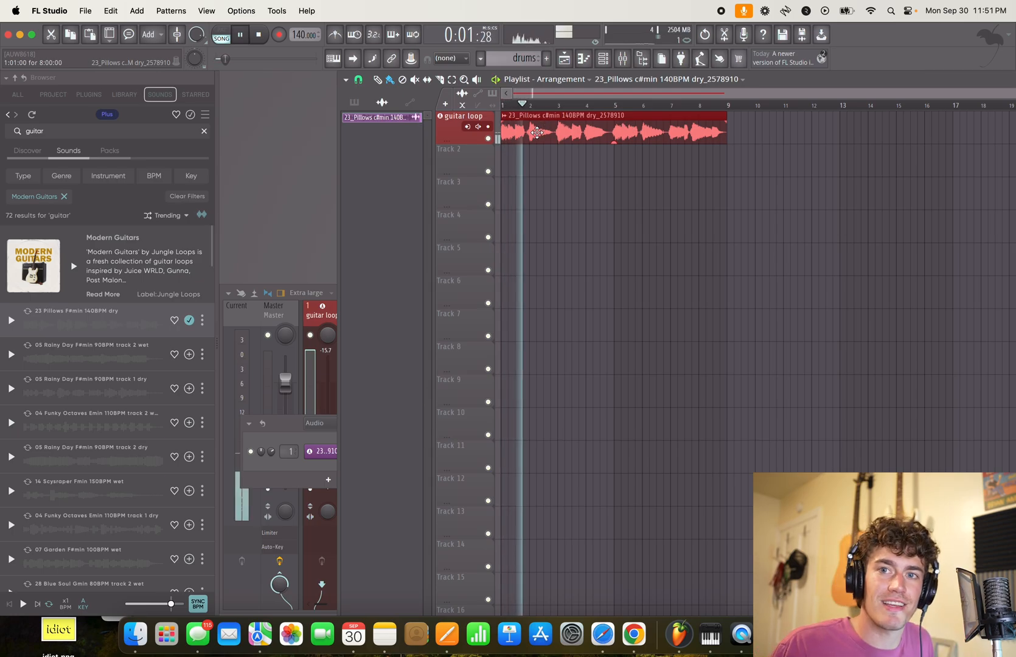
key(space)
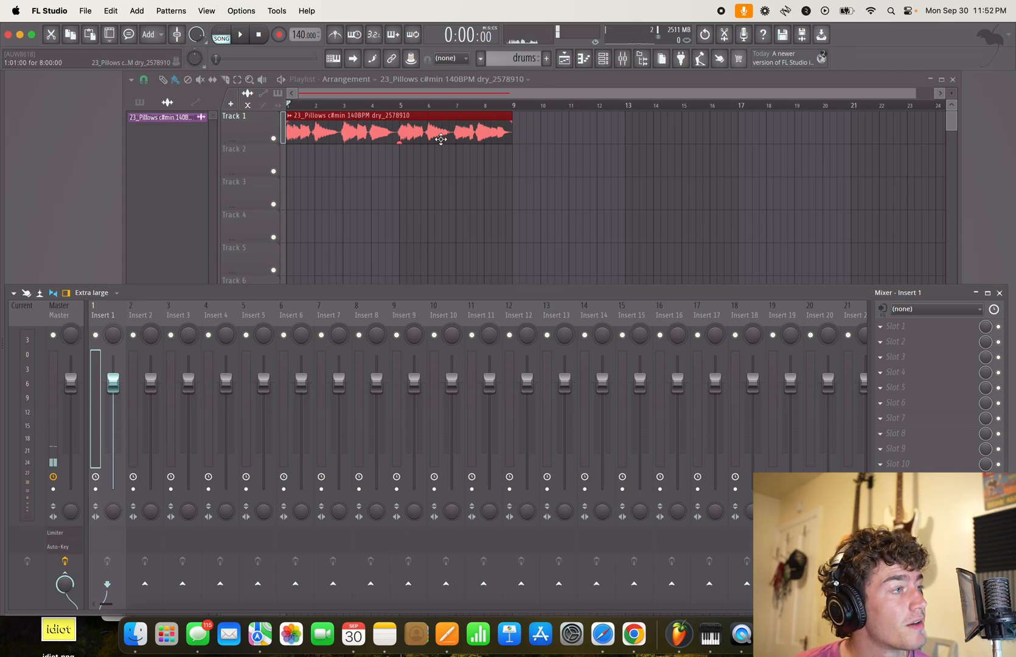
click(370, 125)
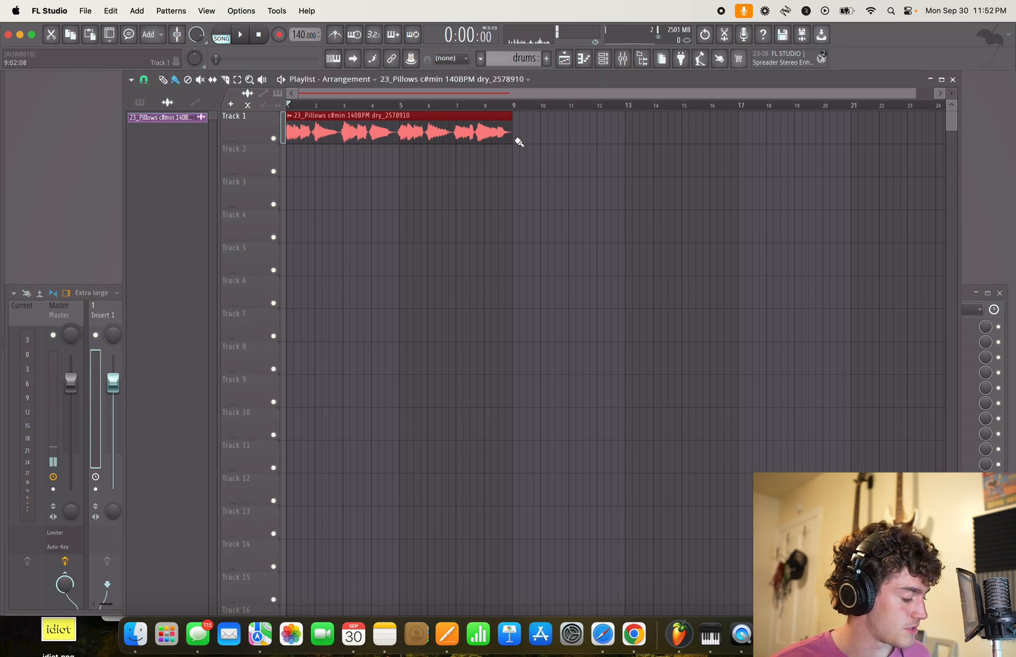
key(ctrl+b)
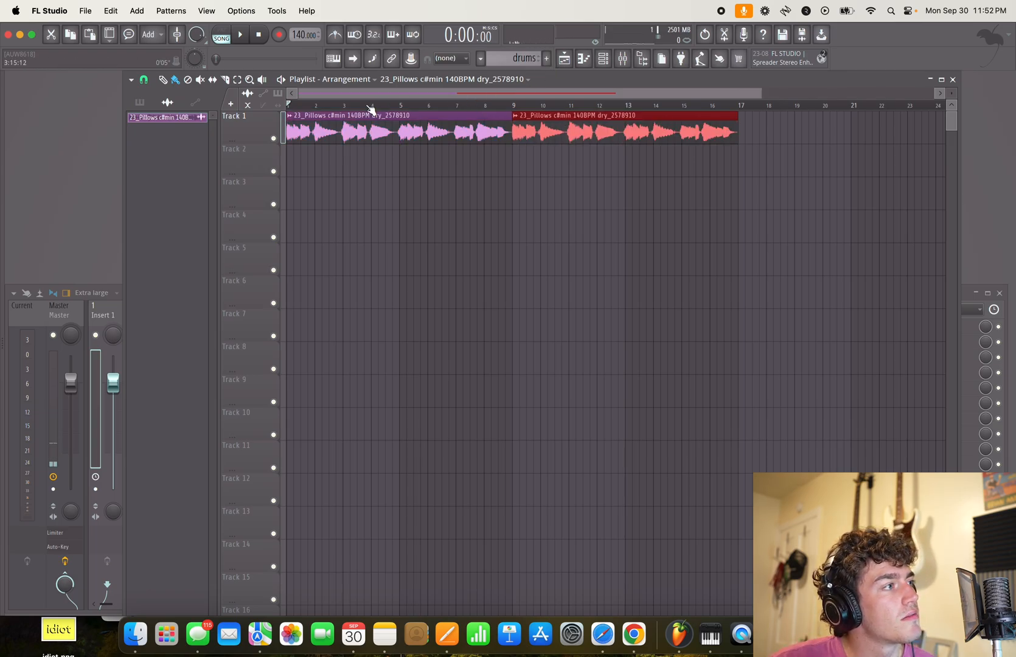
key(space)
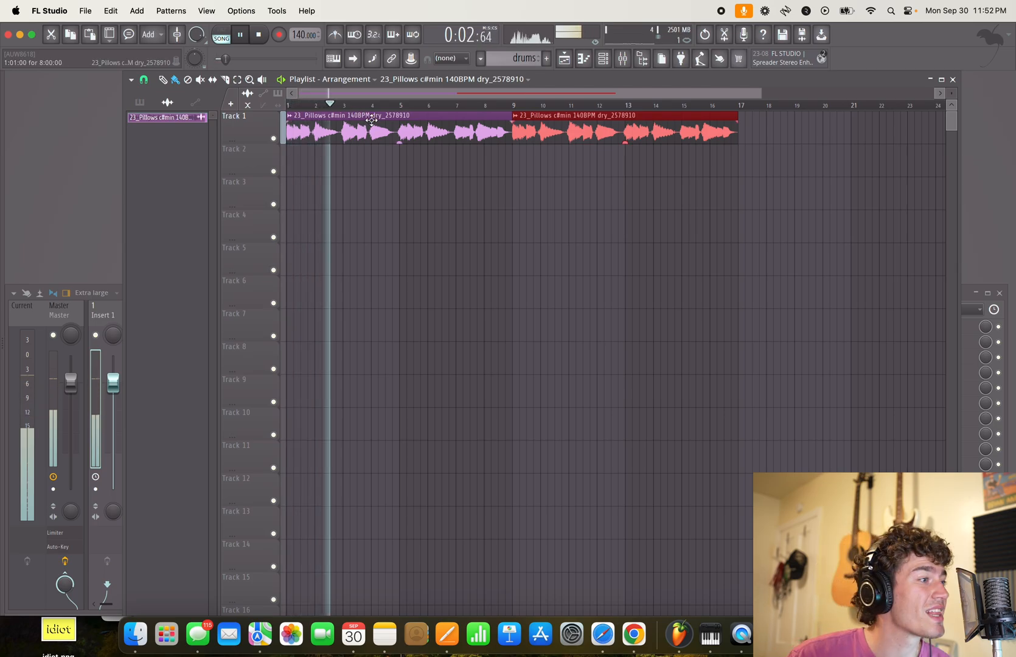
key(space)
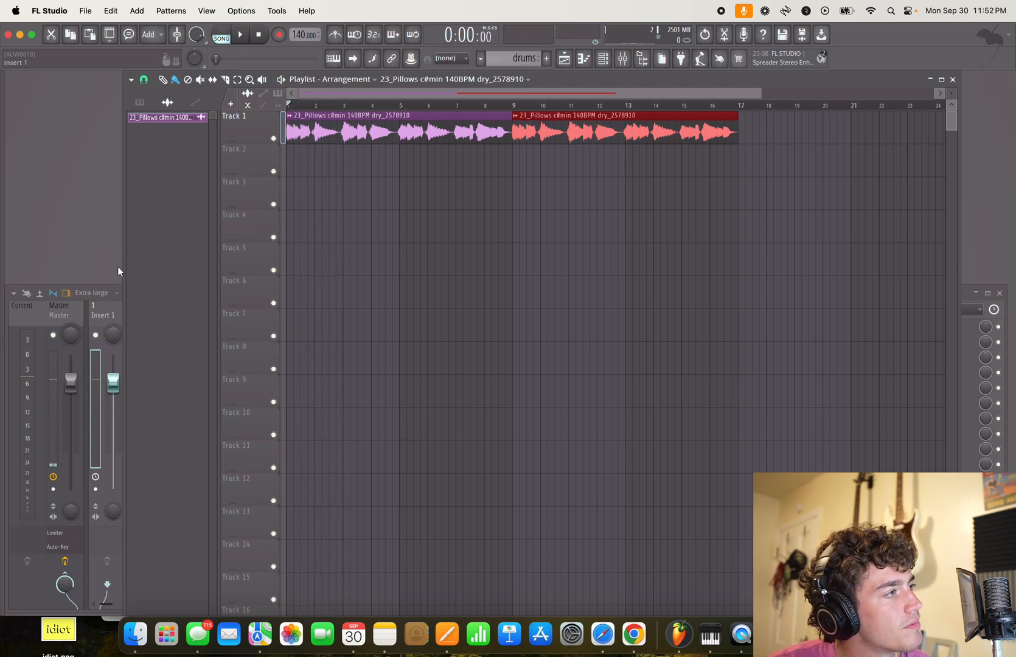
- Rename mixer track Insert 1 as guitar and colour it red
click(111, 312)
double_click(104, 321)
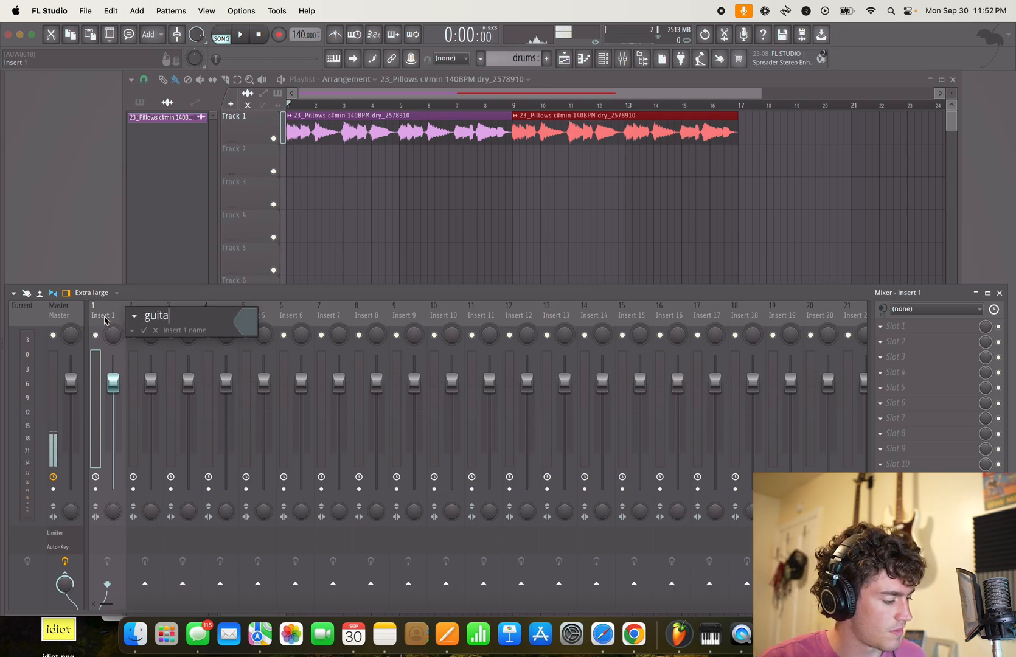
click(245, 322)
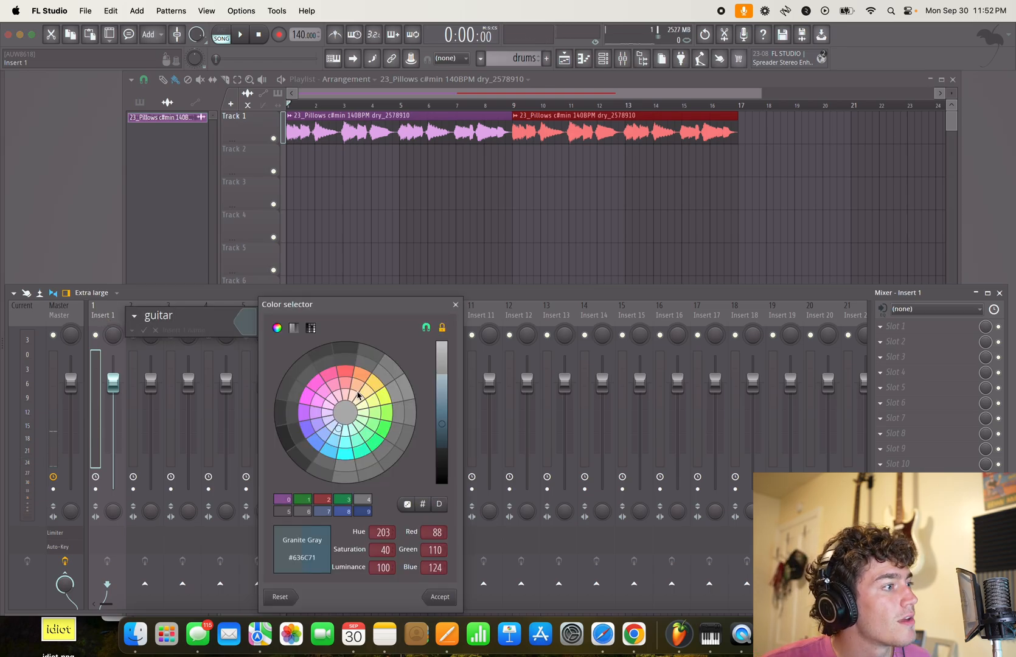
click(345, 386)
key(Return)
key(Return)
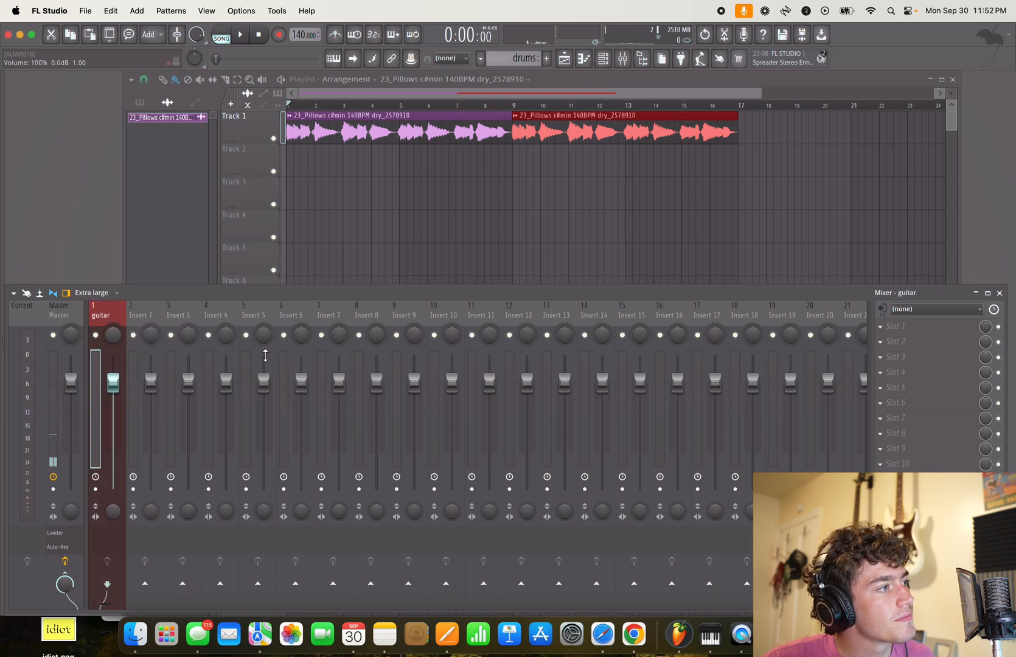
- Assign the guitar mixer track to a new audio track in the playlist
right_click(108, 317)
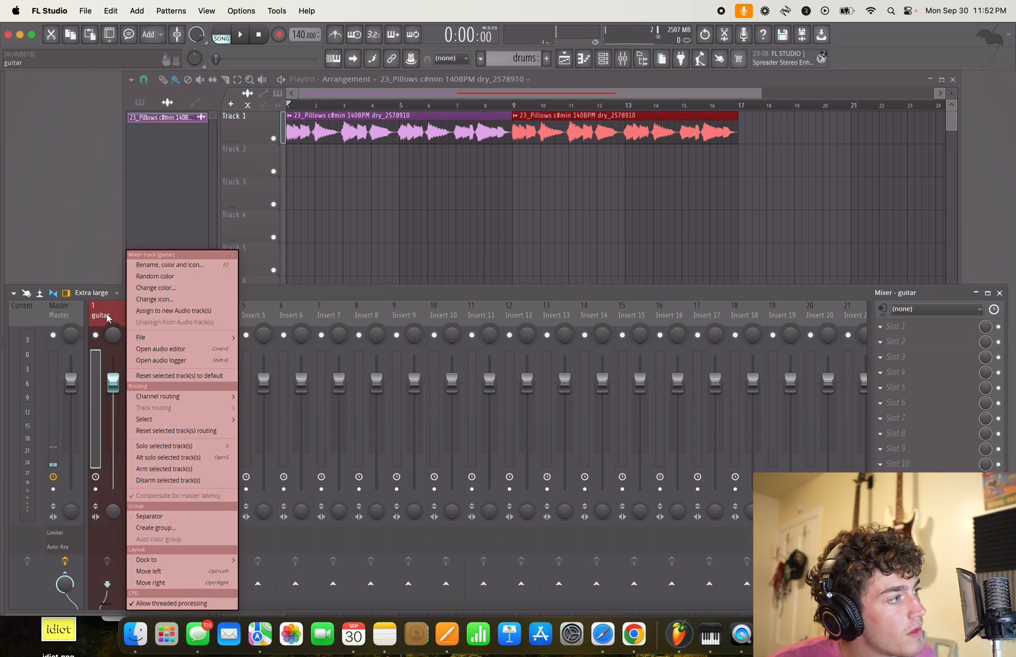
click(144, 312)
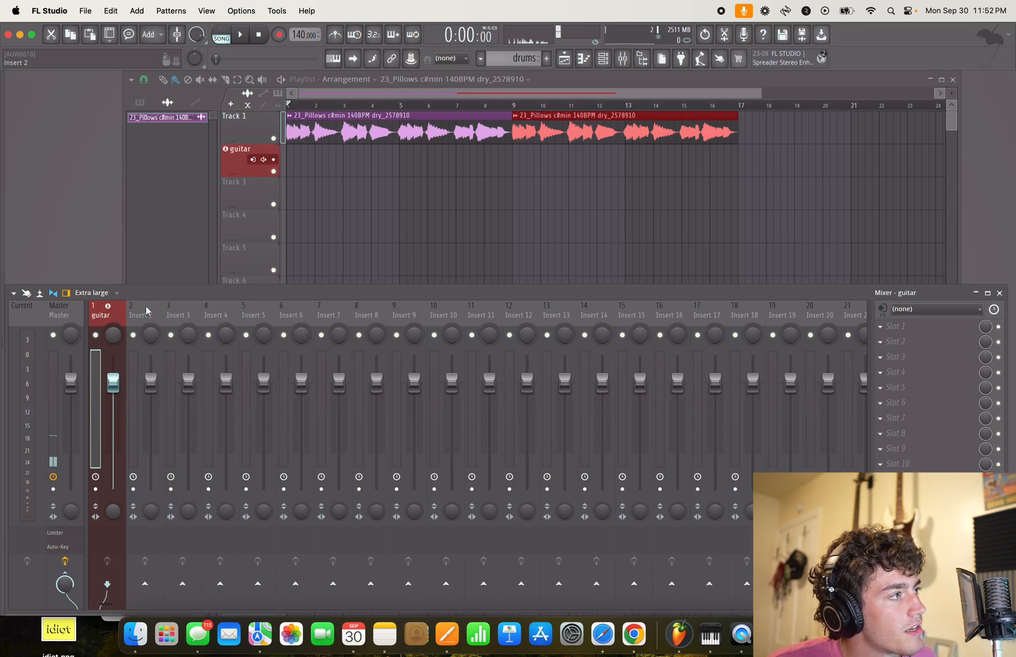
- Move both guitar clips onto the guitar playlist track and reorder that track to first place
click(353, 169)
drag(357, 209, 690, 114)
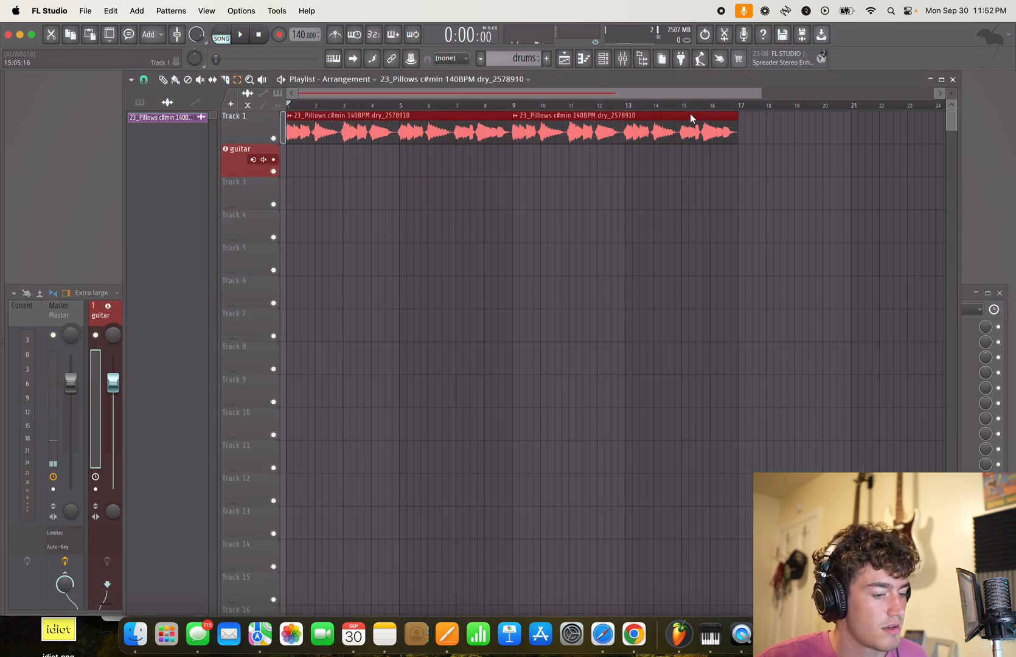
key(shift+Down)
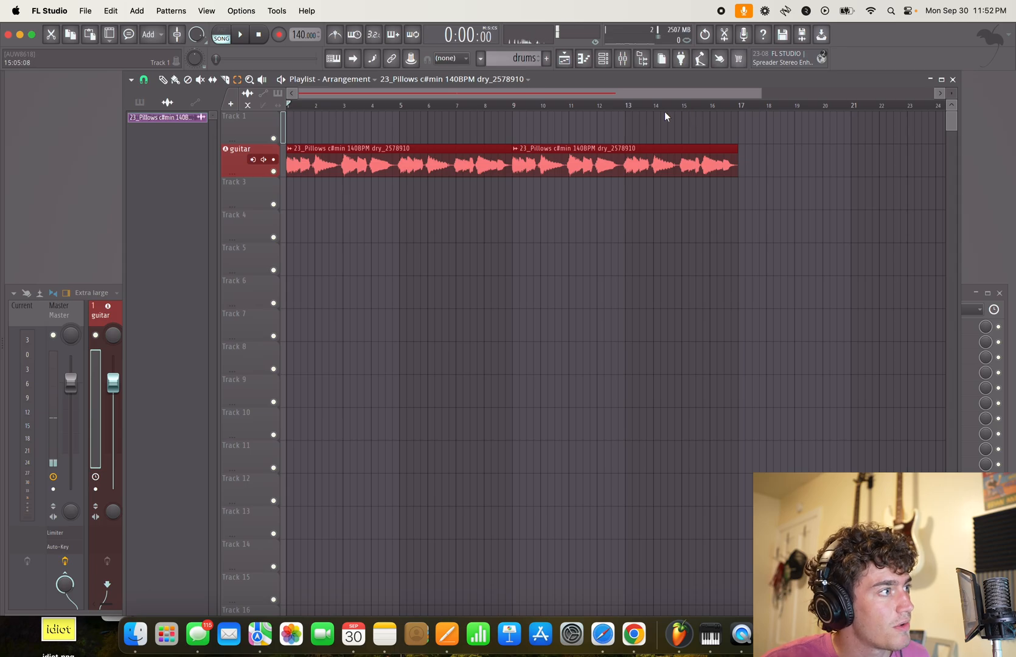
drag(249, 128, 248, 192)
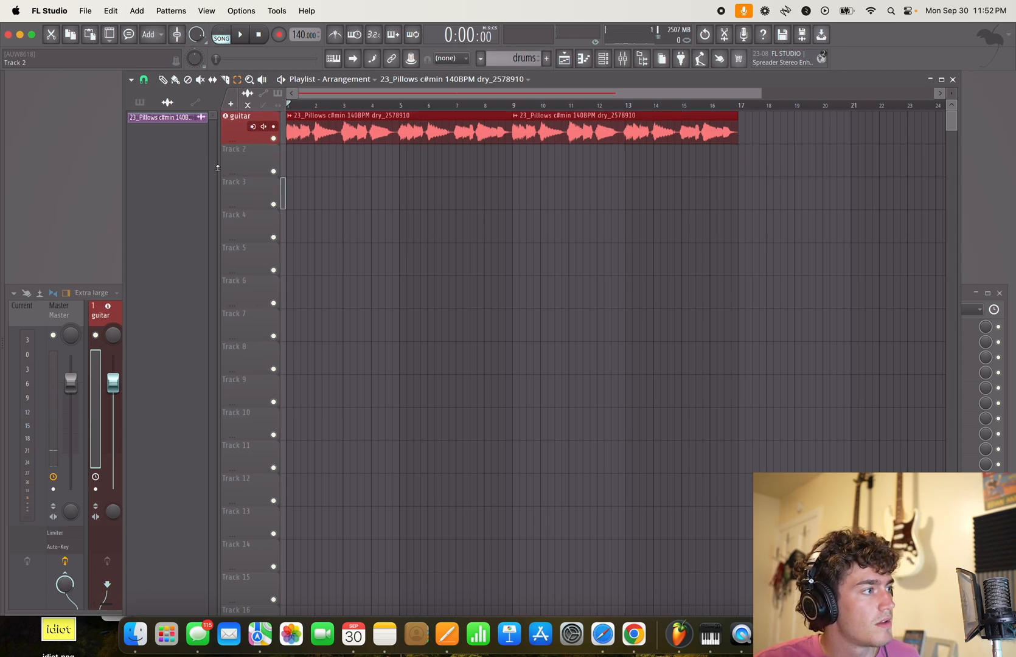
- Lower the guitar mixer track's volume to -11.0 dB while checking its level during playback
key(space)
click(102, 392)
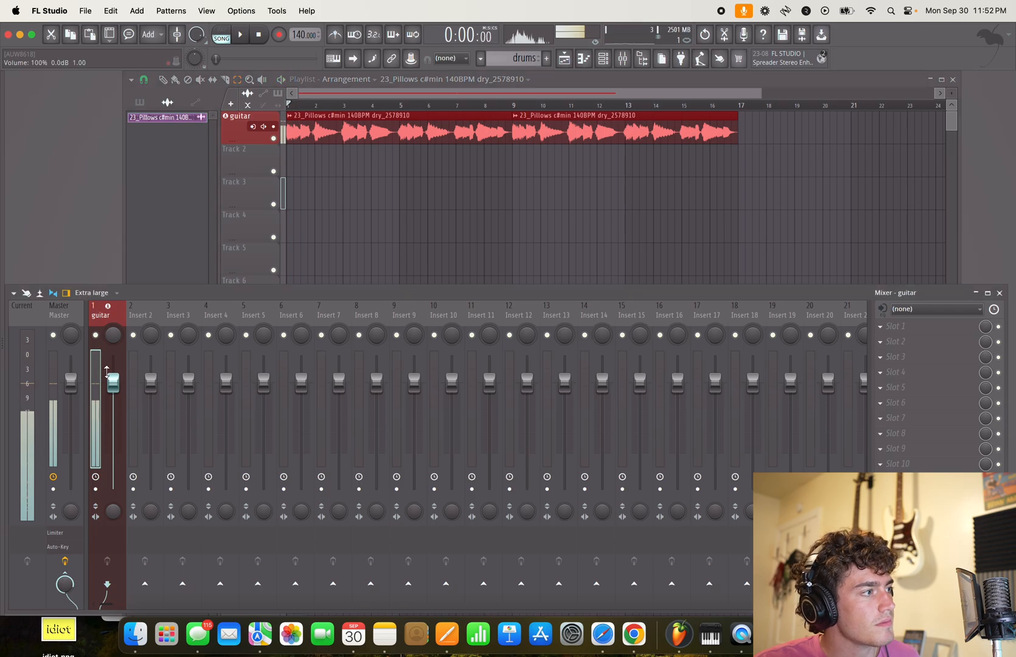
key(space)
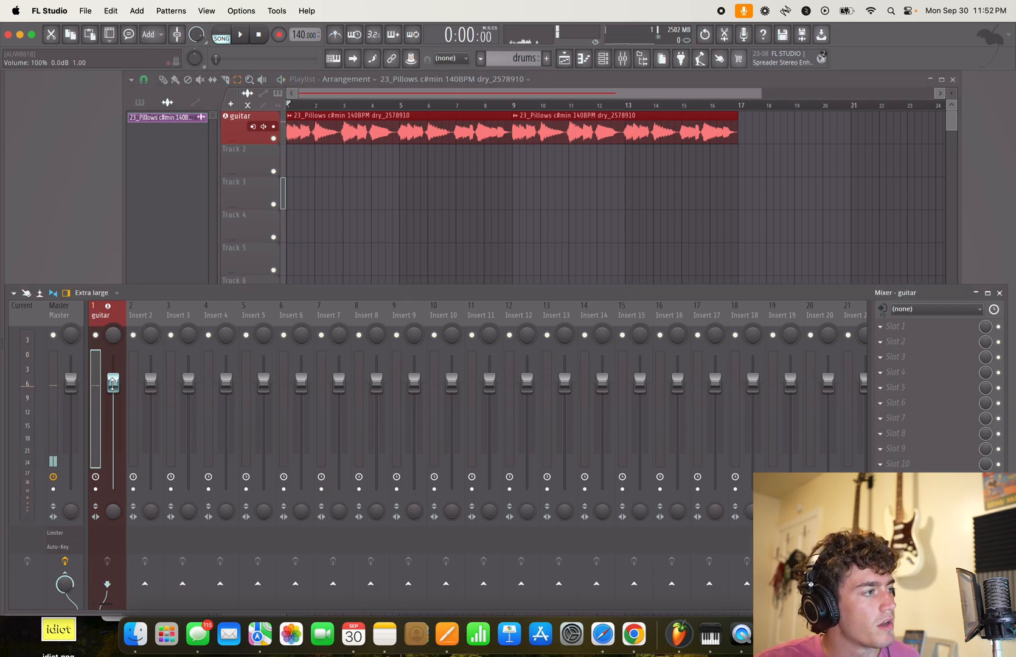
drag(113, 381, 113, 430)
key(space)
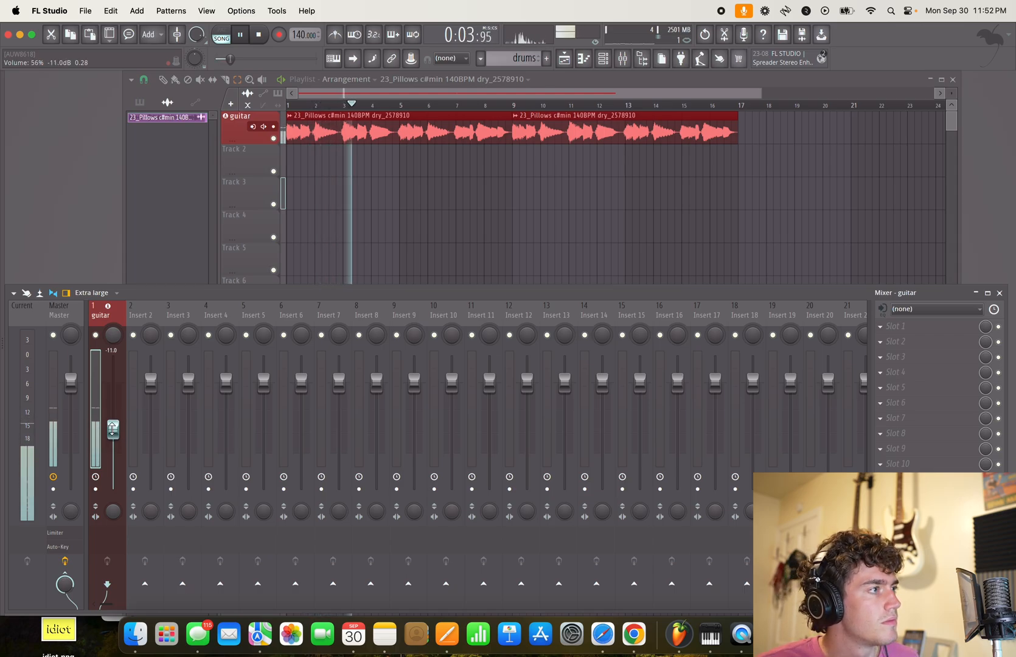
key(space)
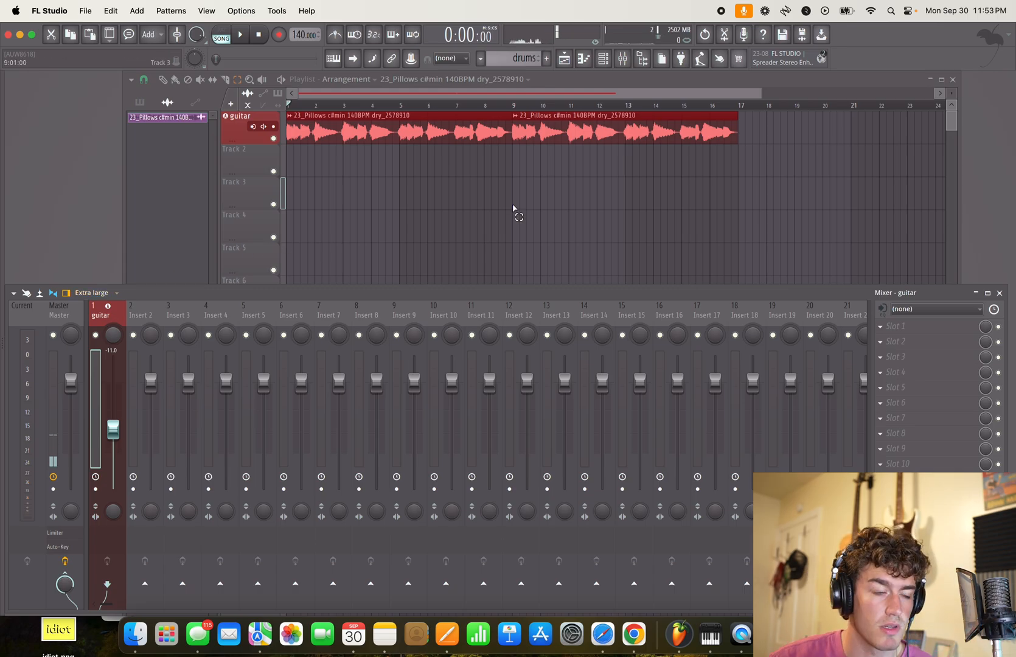
- Open the channel rack and filter it to the Unsorted channels
click(603, 58)
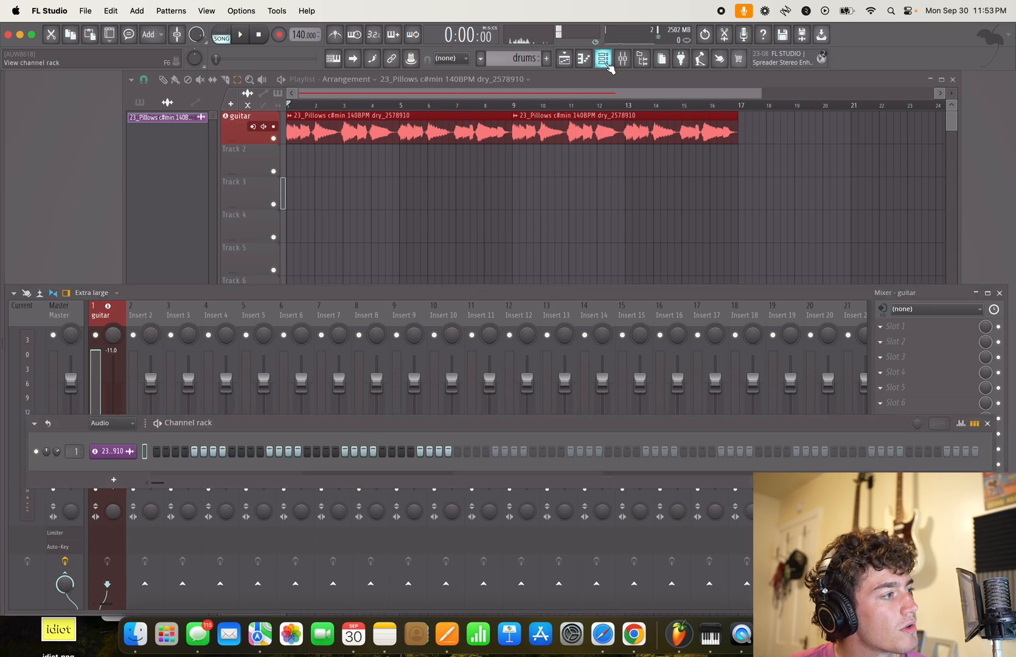
click(110, 430)
click(112, 464)
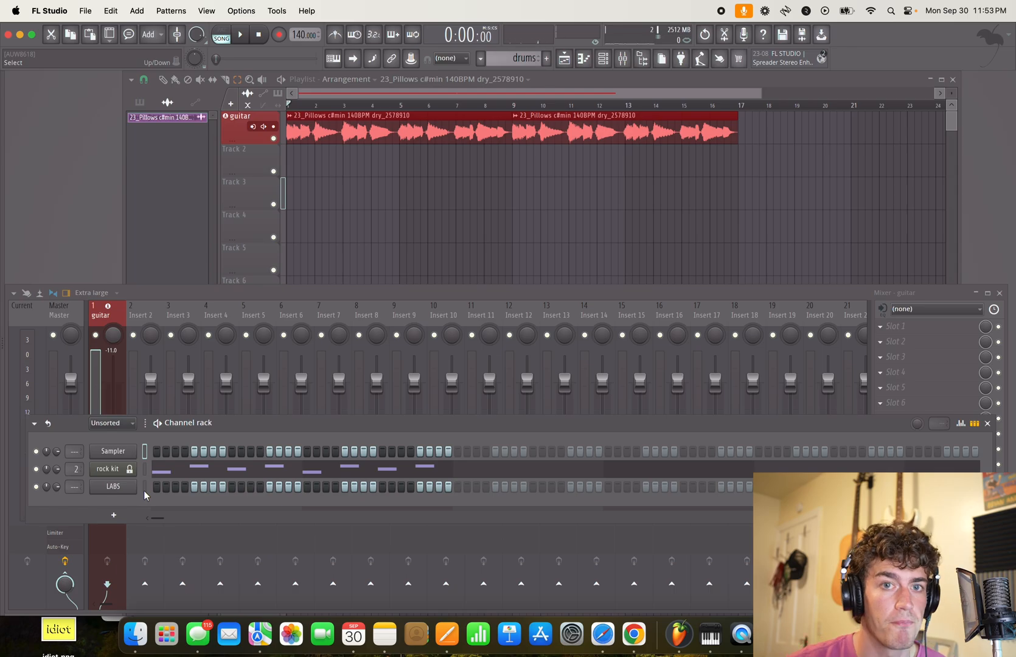
- Add an FPC drum channel to the channel rack and load its rock kit preset
click(113, 515)
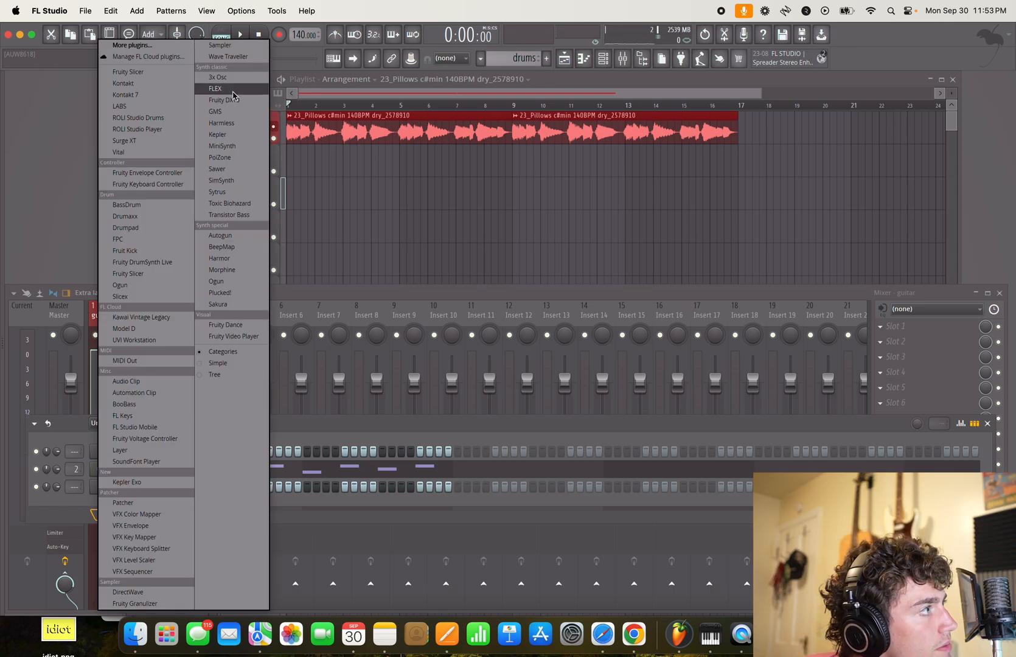
click(133, 241)
click(525, 211)
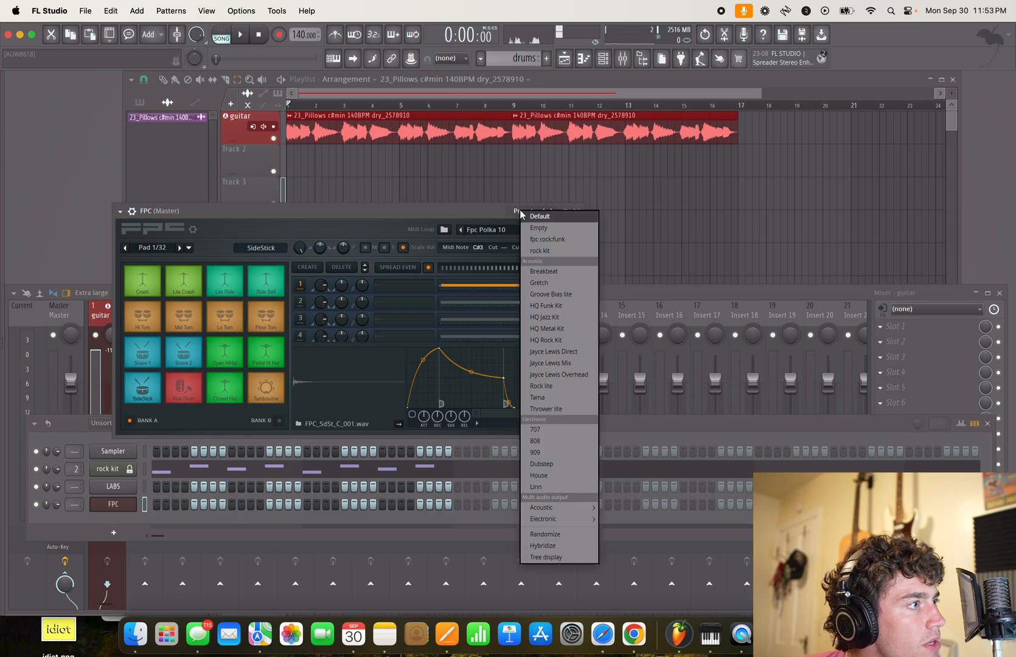
click(562, 254)
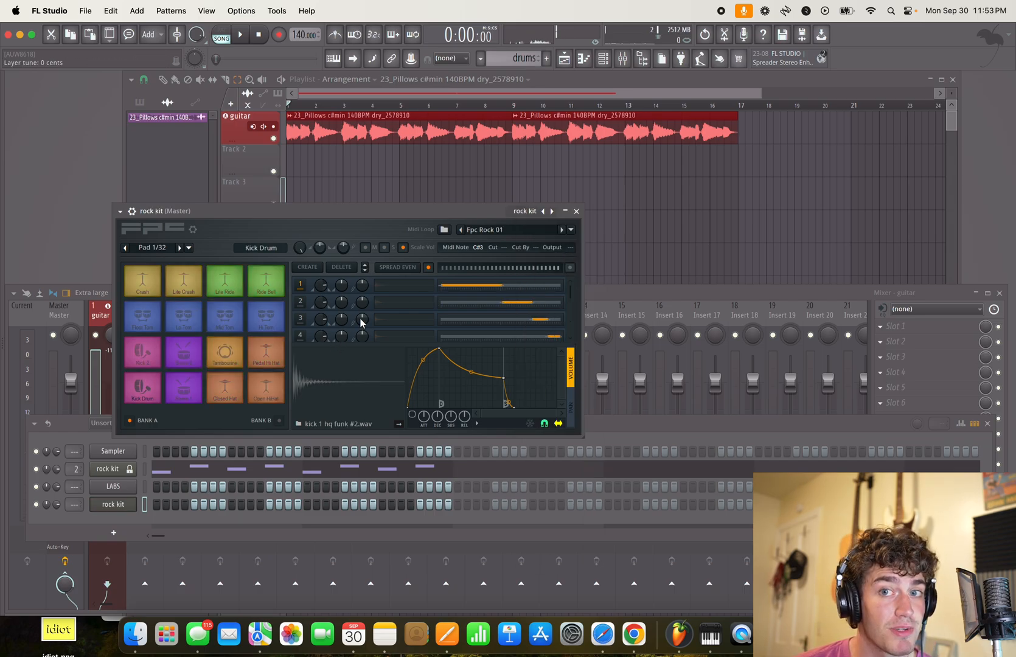
click(576, 212)
- Delete the newly added duplicate rock kit channel from the channel rack
right_click(133, 514)
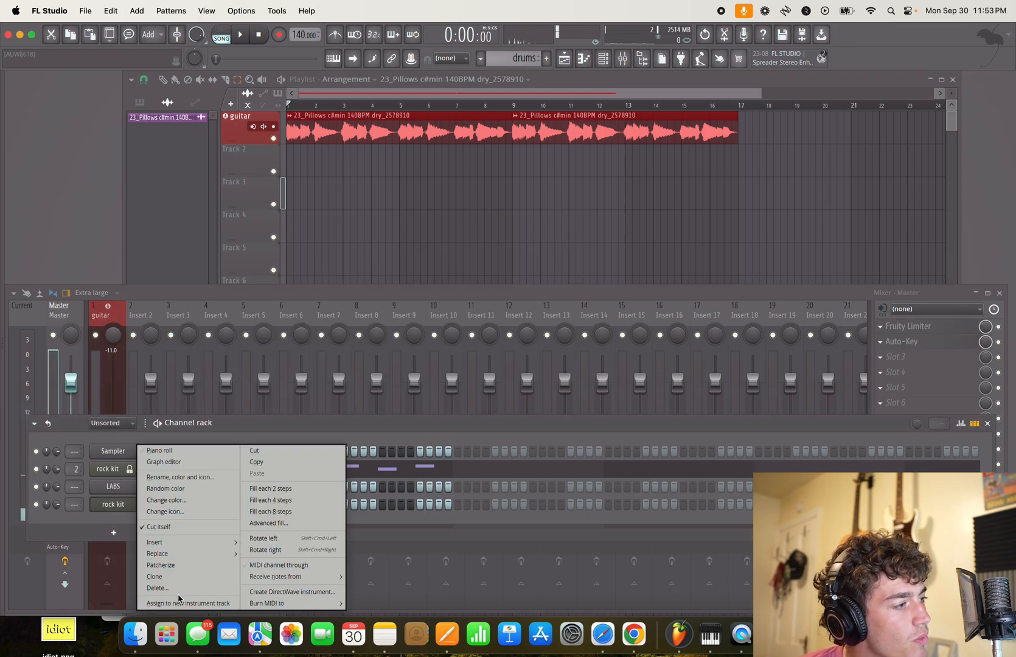
click(159, 594)
click(547, 364)
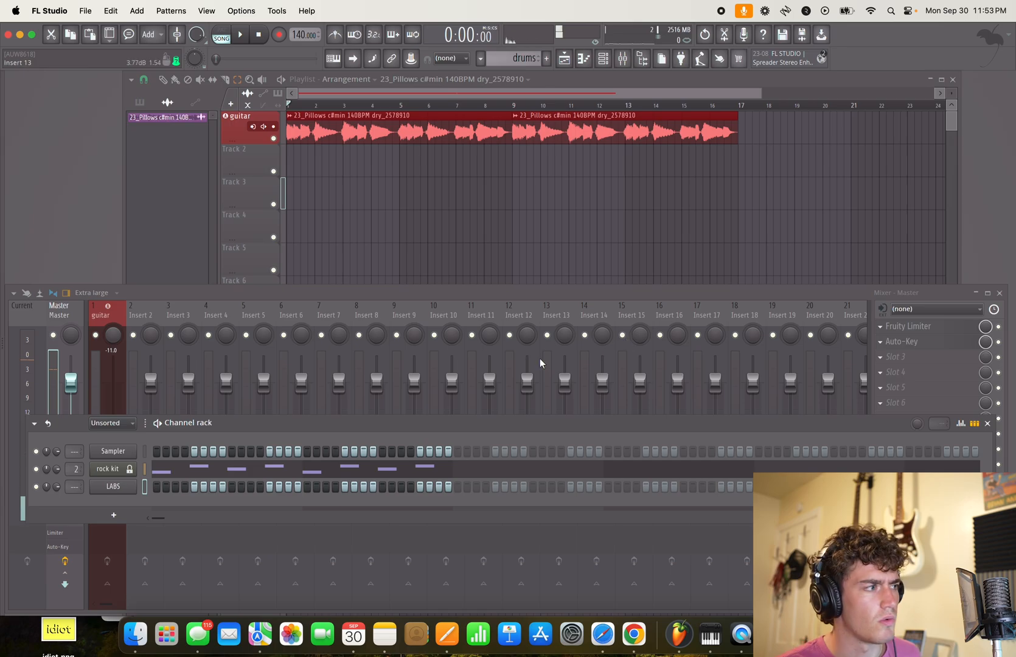
- Route the original rock kit channel to mixer track 2 and lower that track's volume to -18.0 dB
click(140, 313)
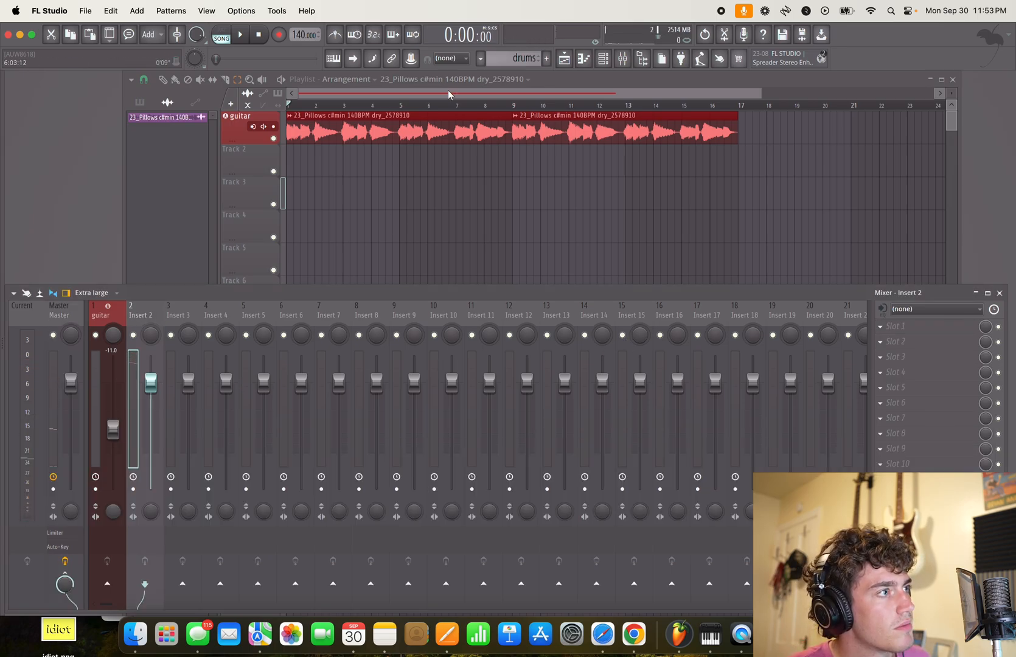
key(F6)
mouse_move(74, 470)
mouse_down()
mouse_move(74, 486)
mouse_move(74, 474)
mouse_up()
drag(149, 388, 150, 415)
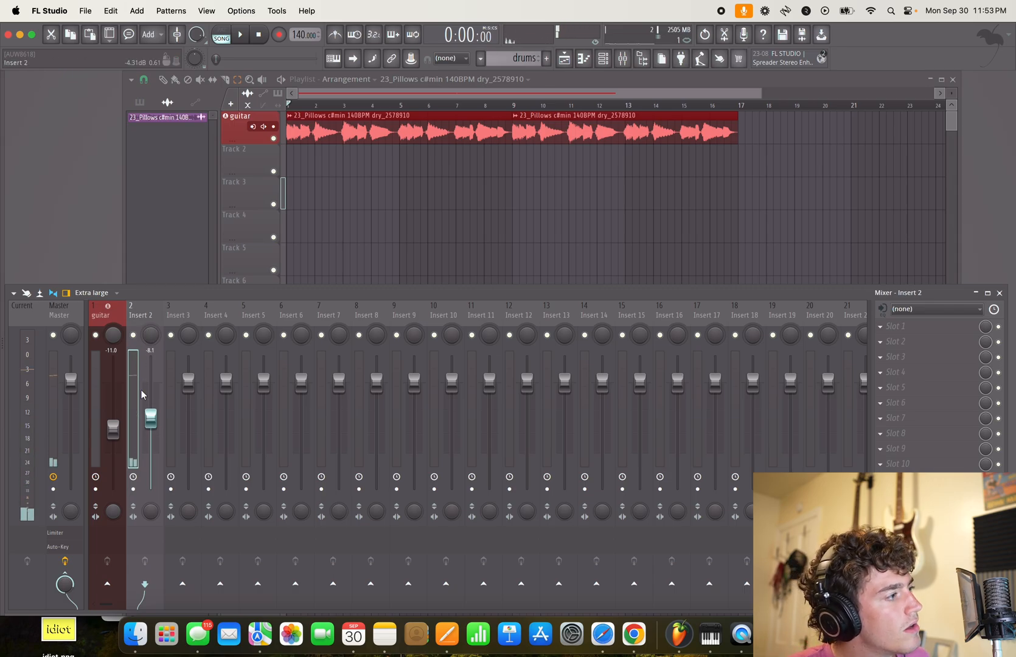
drag(150, 418, 151, 452)
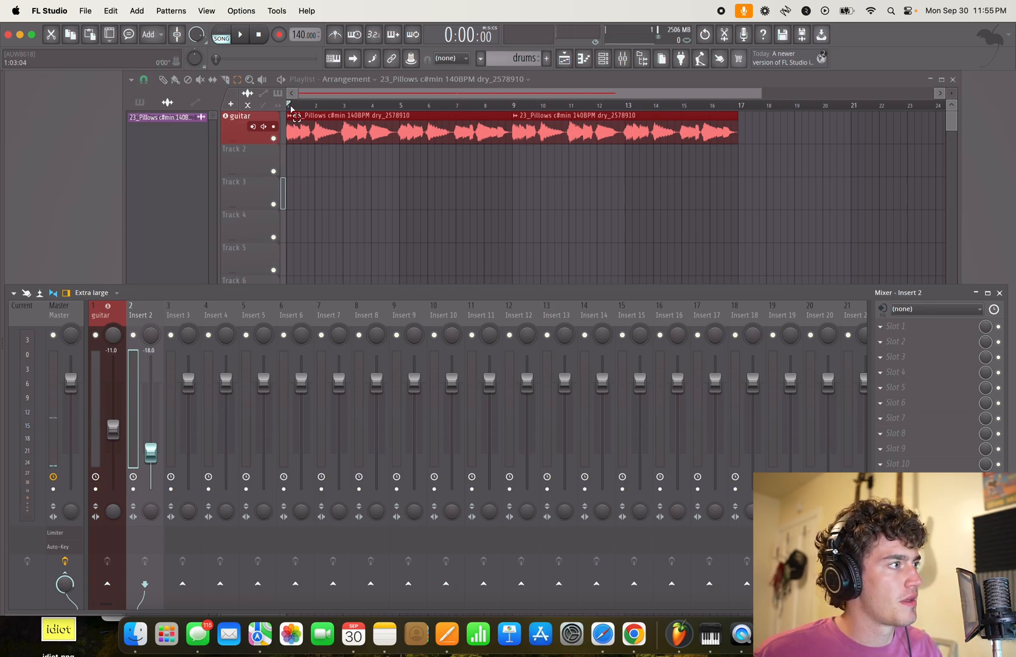
- Play the guitar loop from the start of the arrangement to listen to it
click(292, 110)
scroll(291, 110, up, 4)
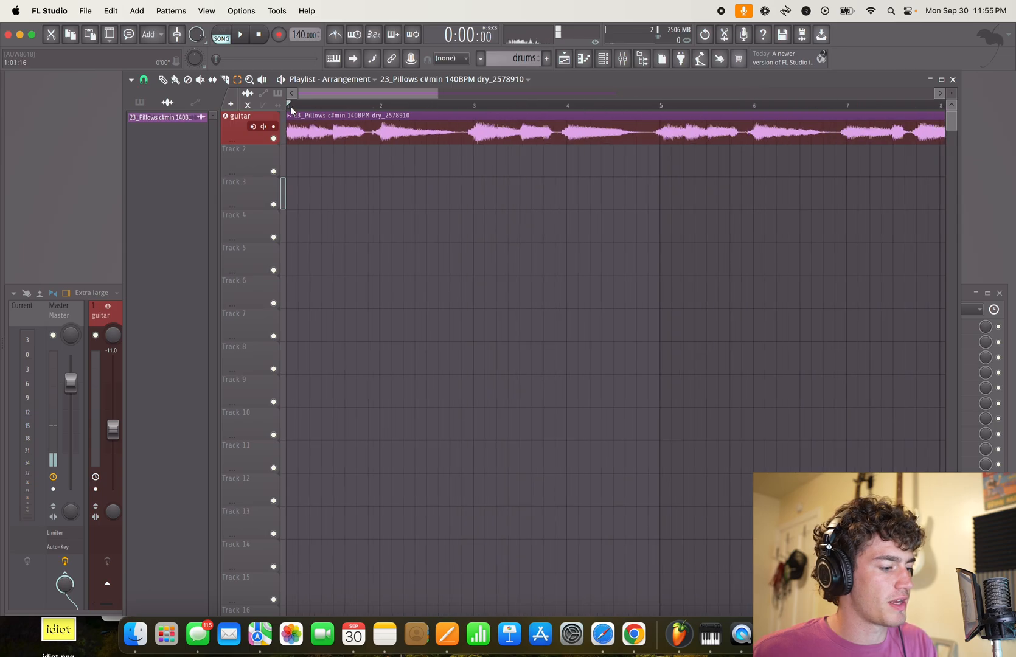
scroll(406, 184, down, 3)
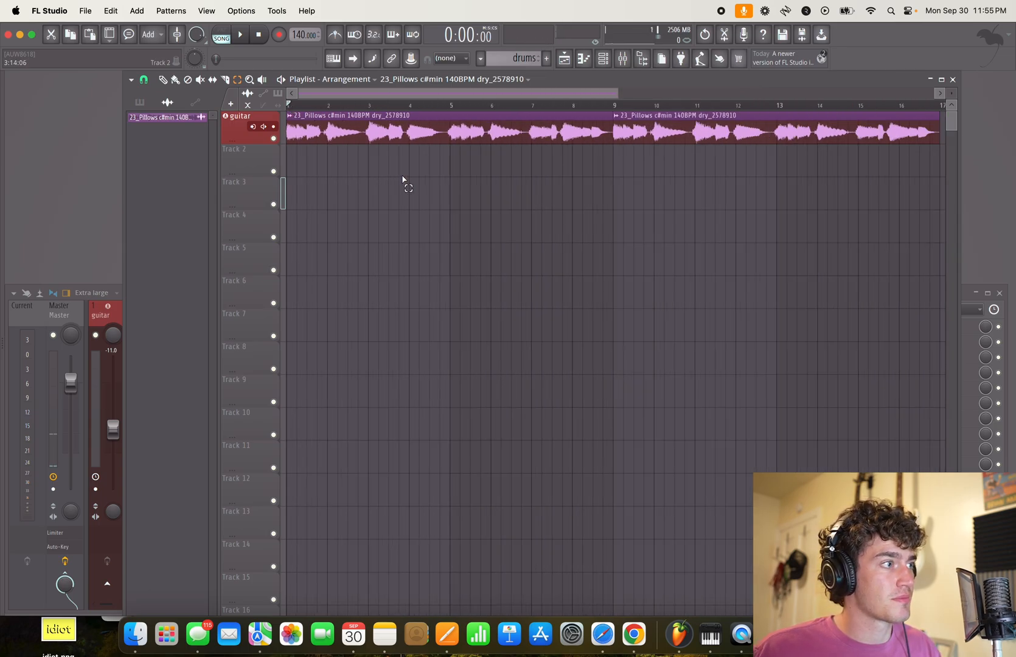
key(b)
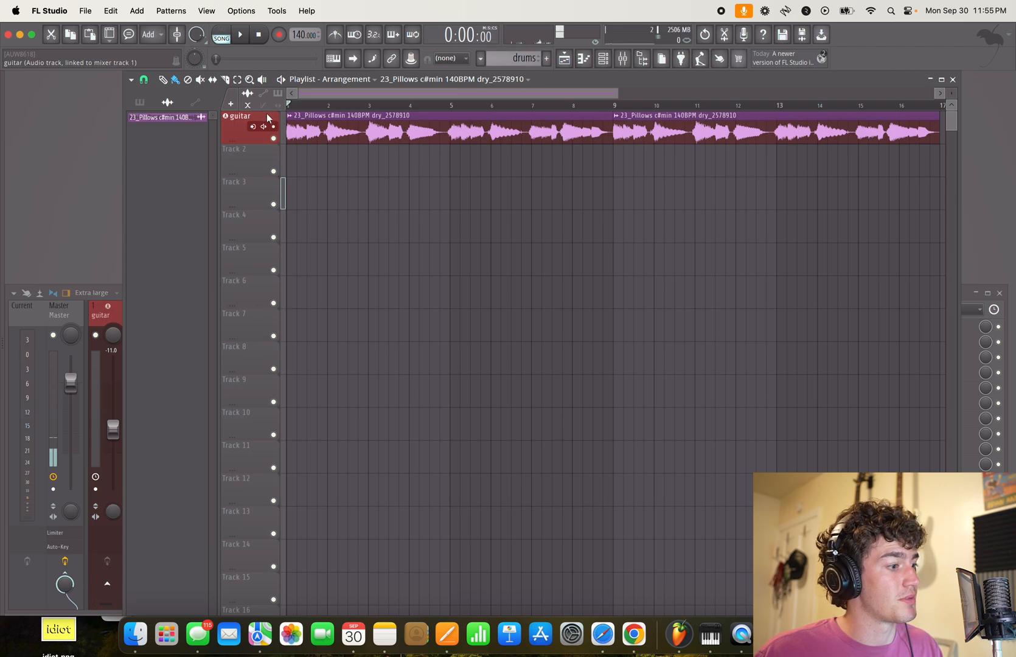
key(space)
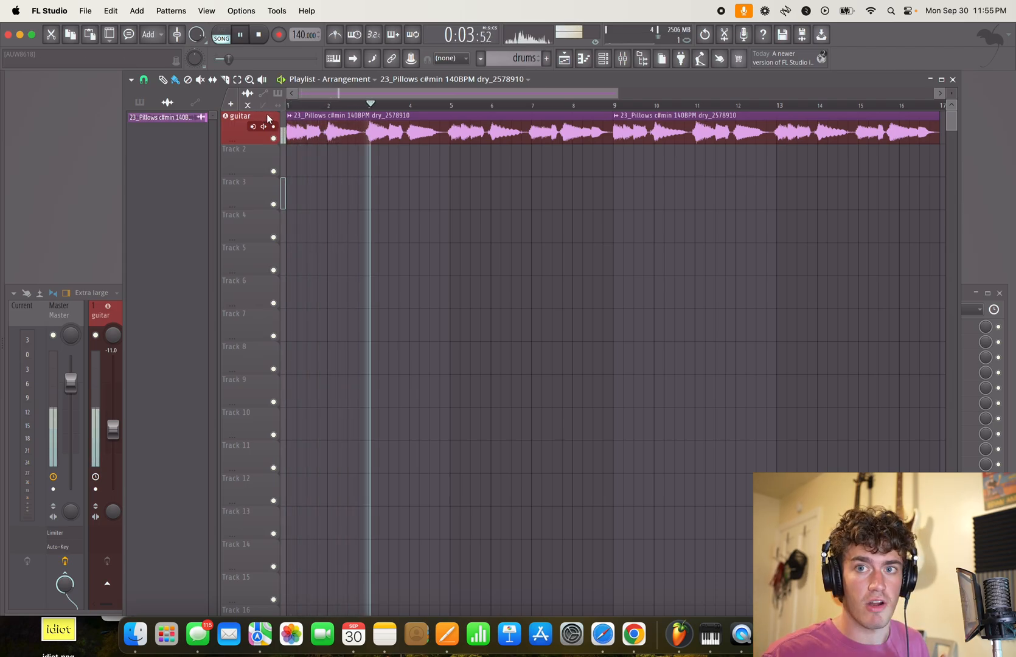
key(space)
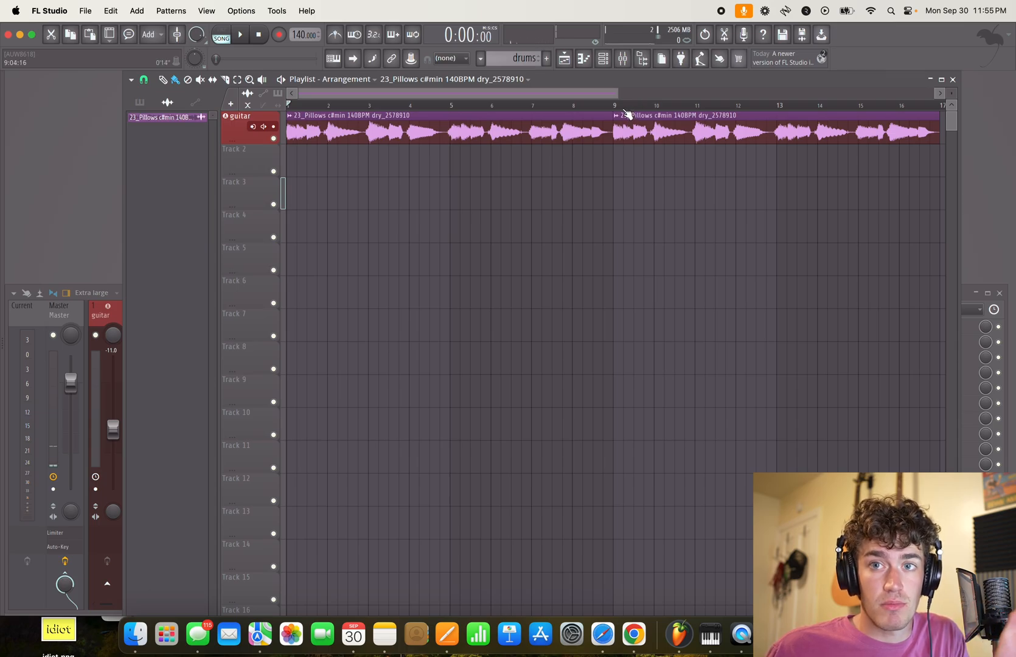
- Show the project's patterns in the playlist picker and delete the existing drums pattern
click(611, 62)
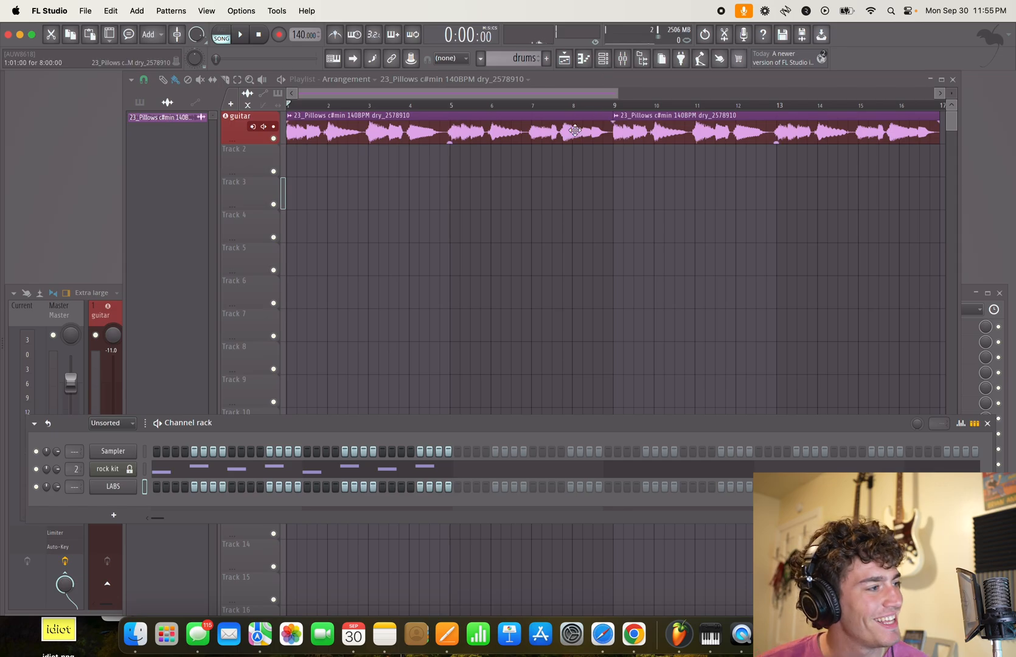
click(140, 103)
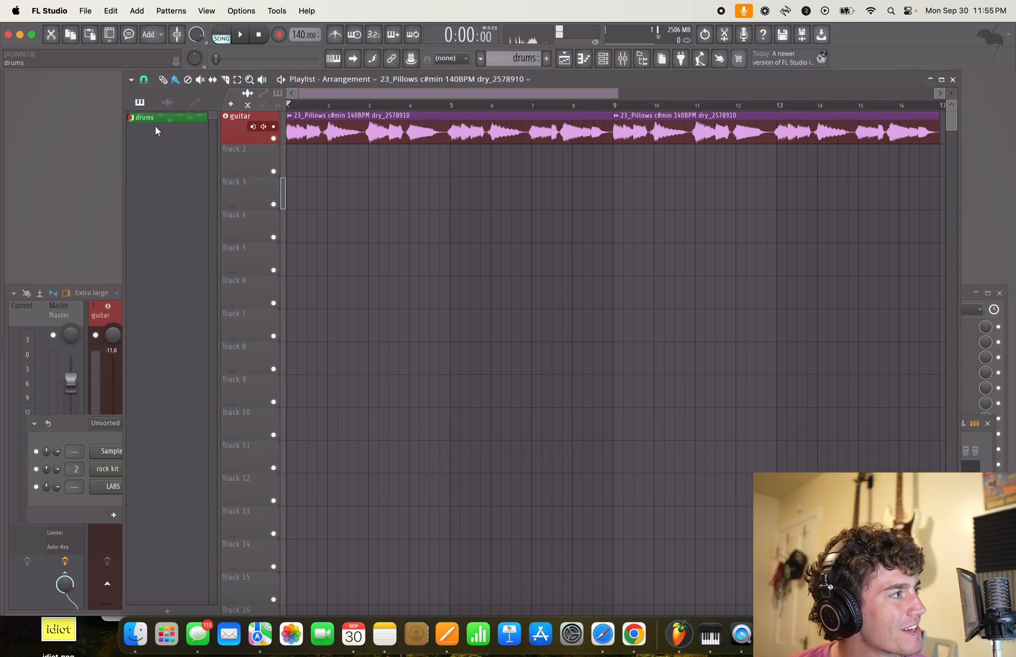
right_click(155, 121)
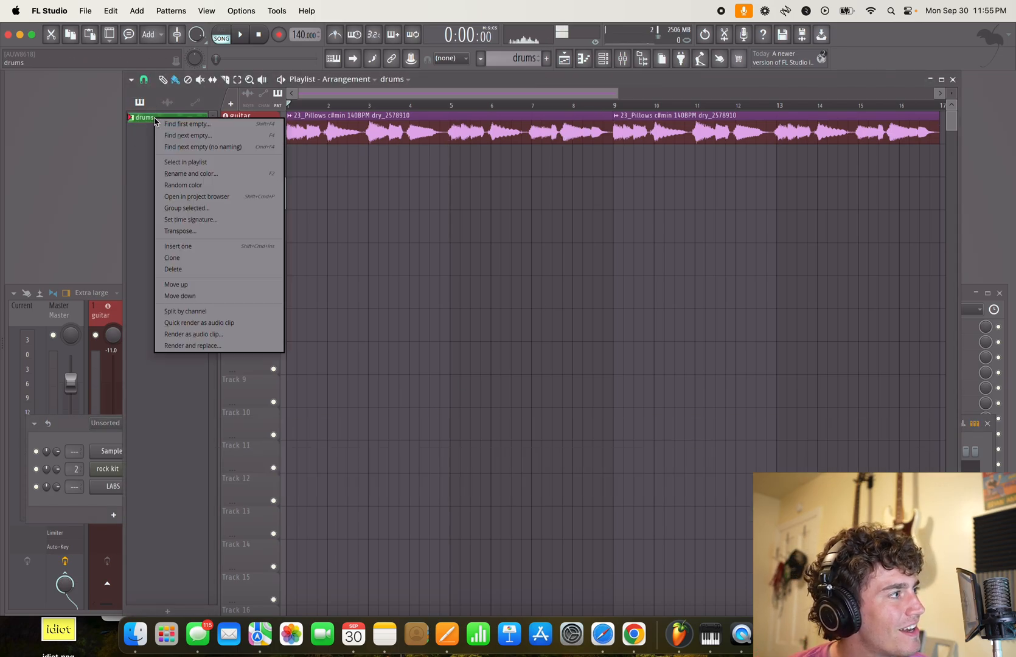
click(205, 271)
click(548, 364)
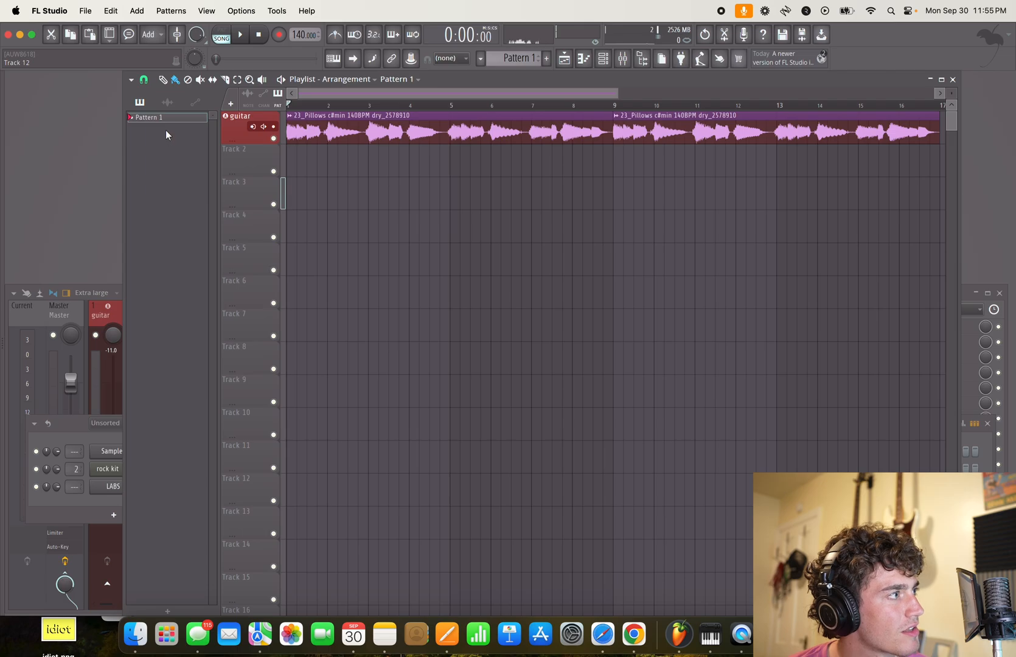
- Rename Pattern 1 as "drums" and give it the green colour #498442
key(F7)
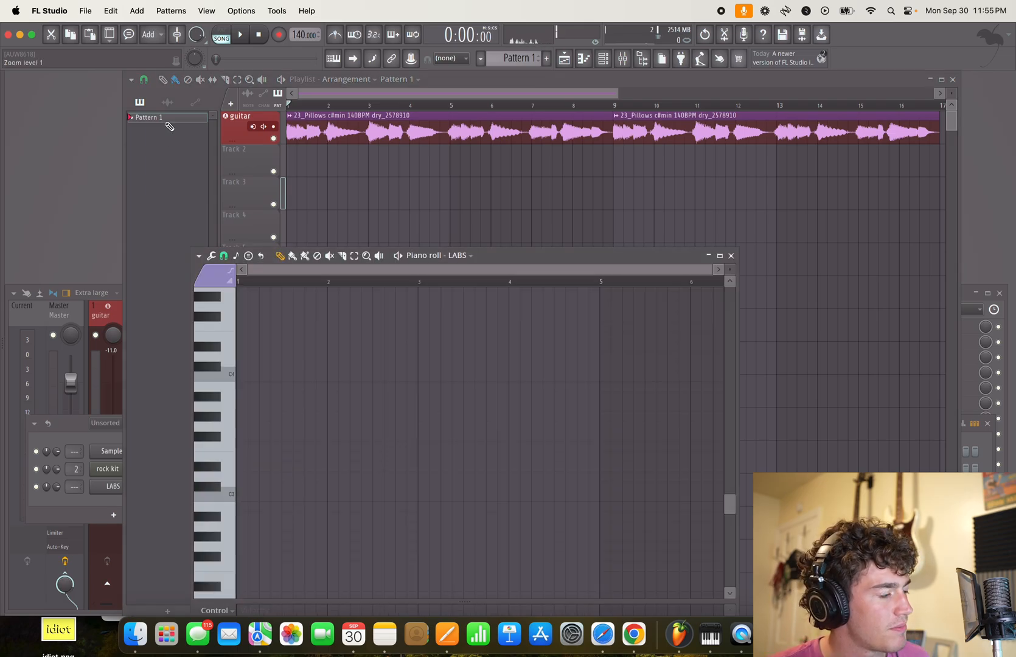
middle_click(162, 118)
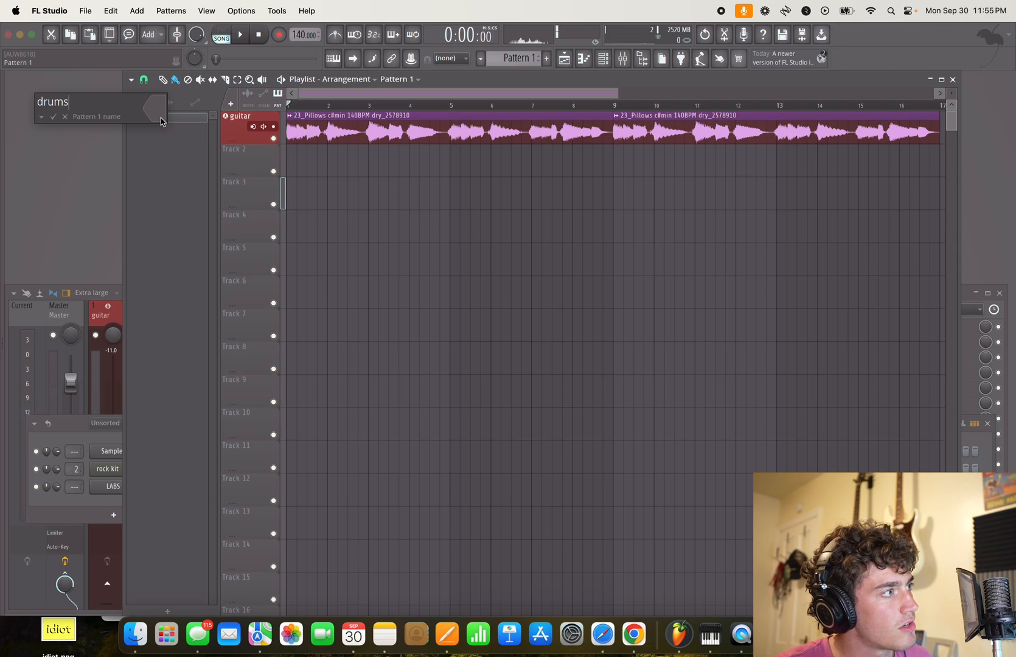
click(161, 119)
click(281, 222)
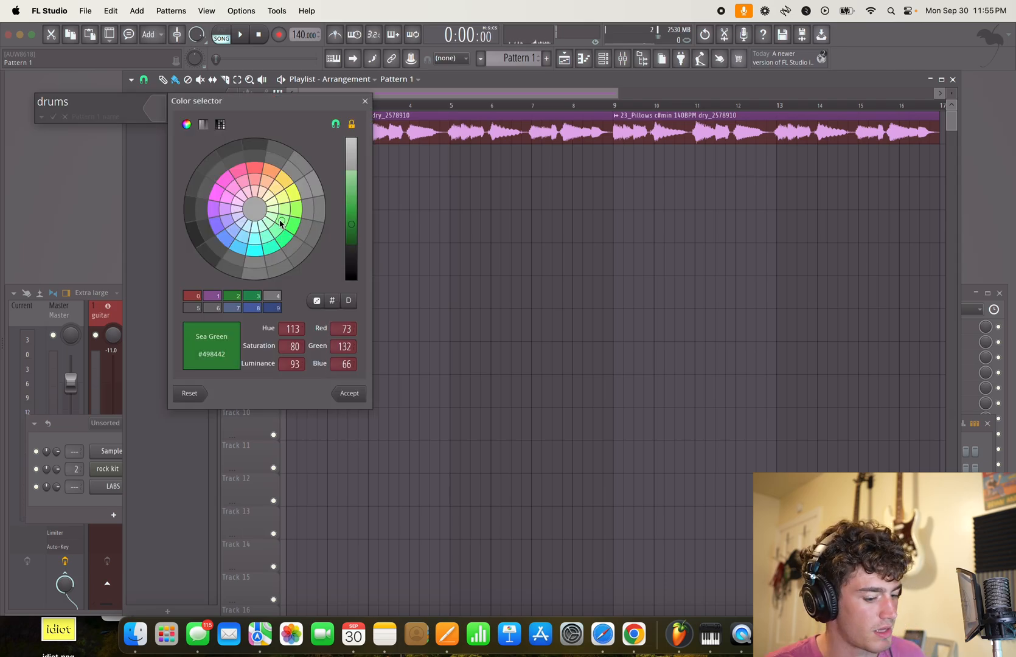
key(Return)
- Name mixer track 2 "drums" and colour it green #478D5A
click(84, 313)
double_click(148, 312)
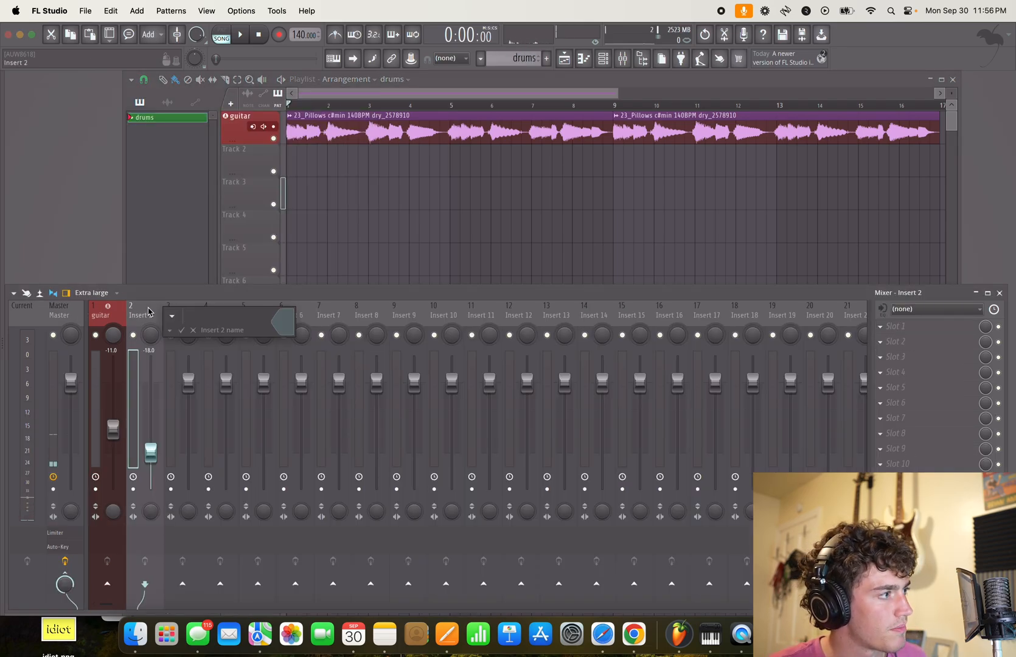
text(drums)
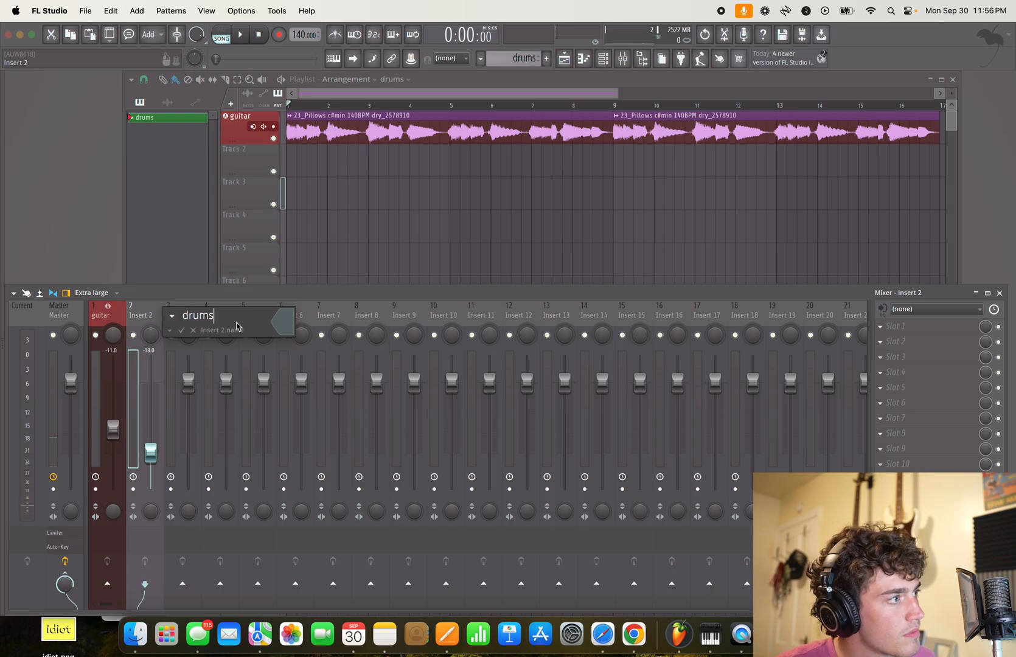
click(284, 328)
click(406, 436)
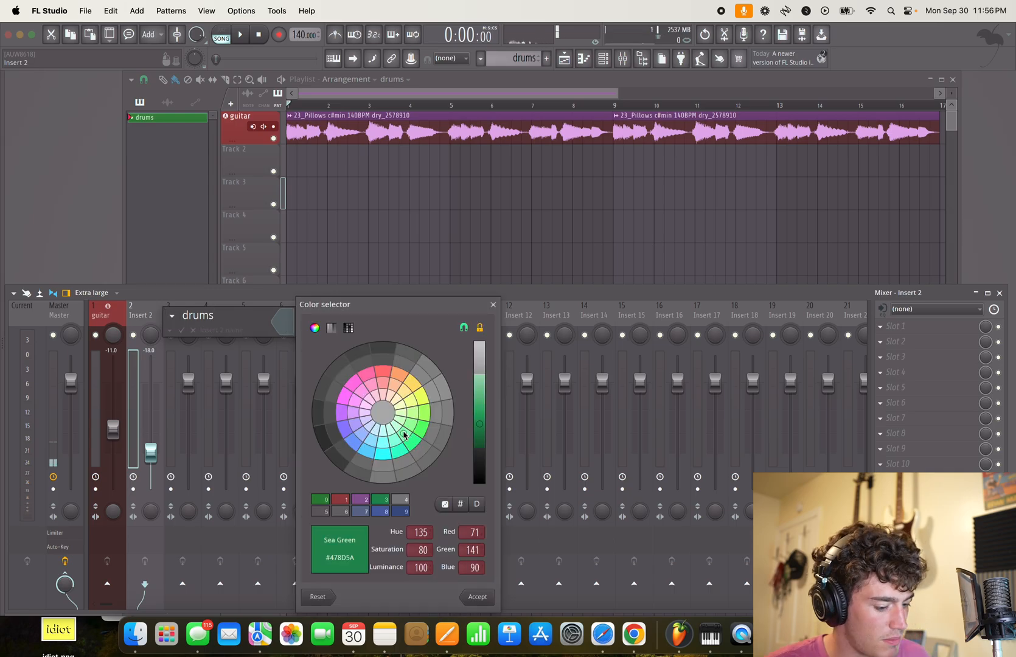
key(Return)
key(Return)
- Recolour the drums pattern in the picker with a green matching the drums mixer track
click(173, 157)
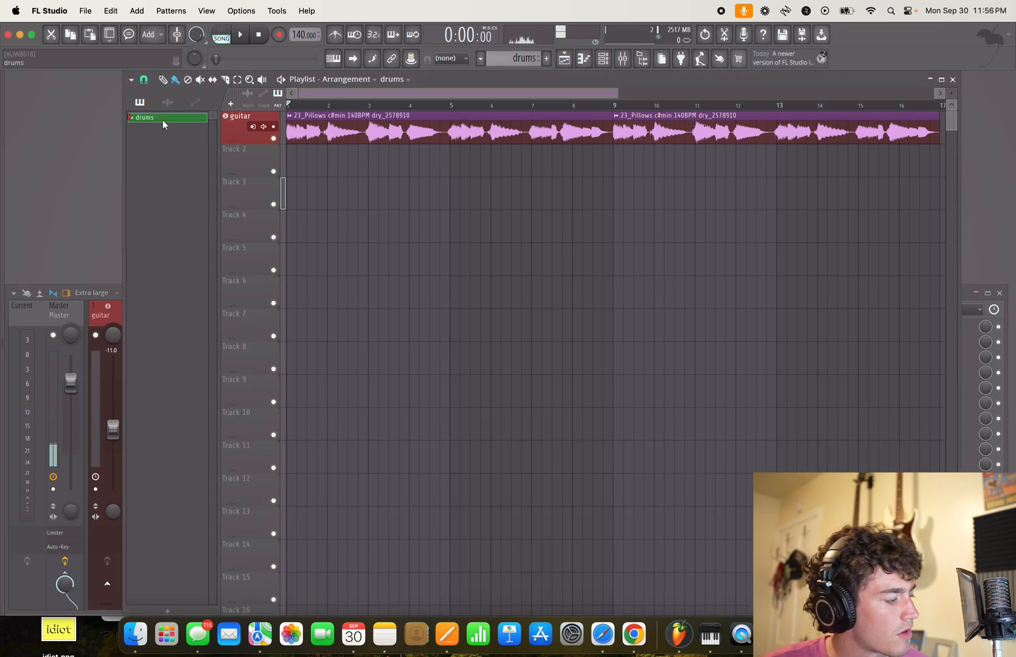
key(F2)
click(162, 110)
click(275, 234)
key(Return)
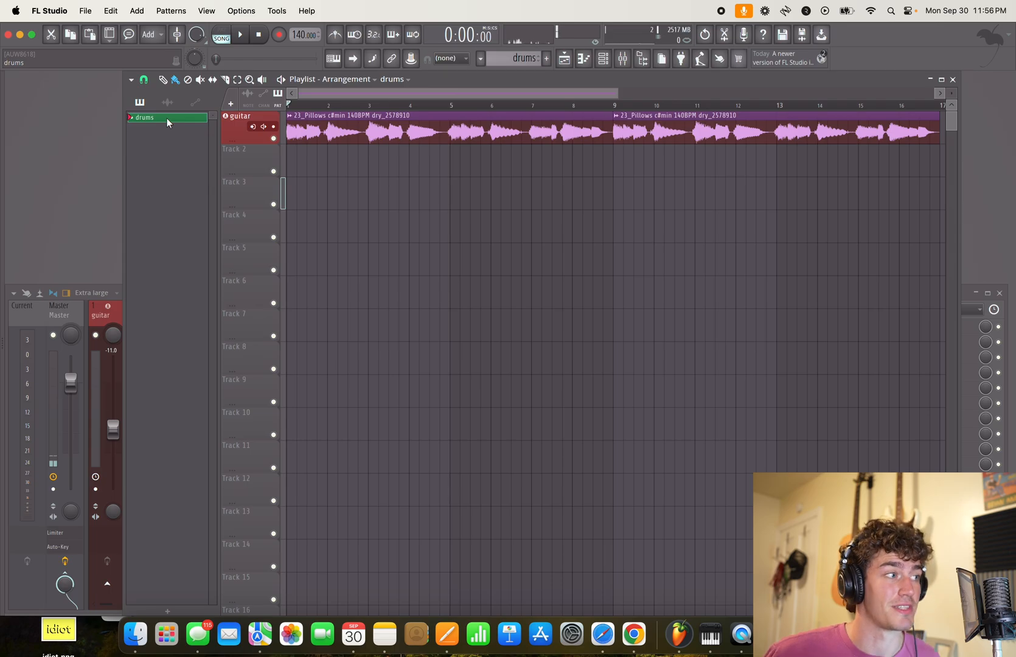
- Place the drums pattern on Track 2 at bar 9 and open its piano roll for the rock kit channel
drag(168, 123, 628, 166)
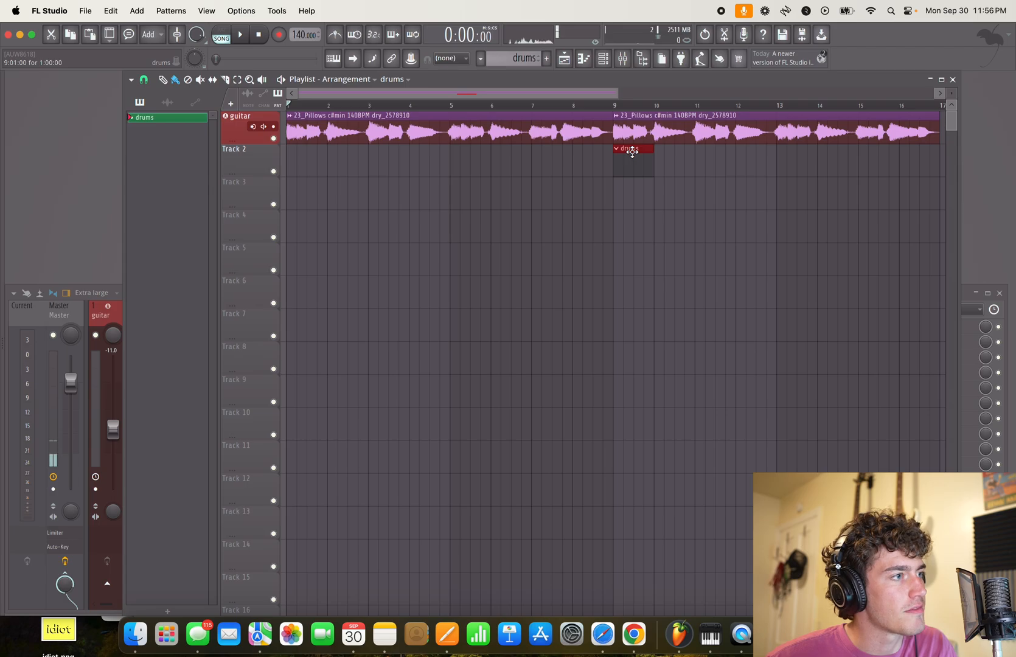
double_click(631, 152)
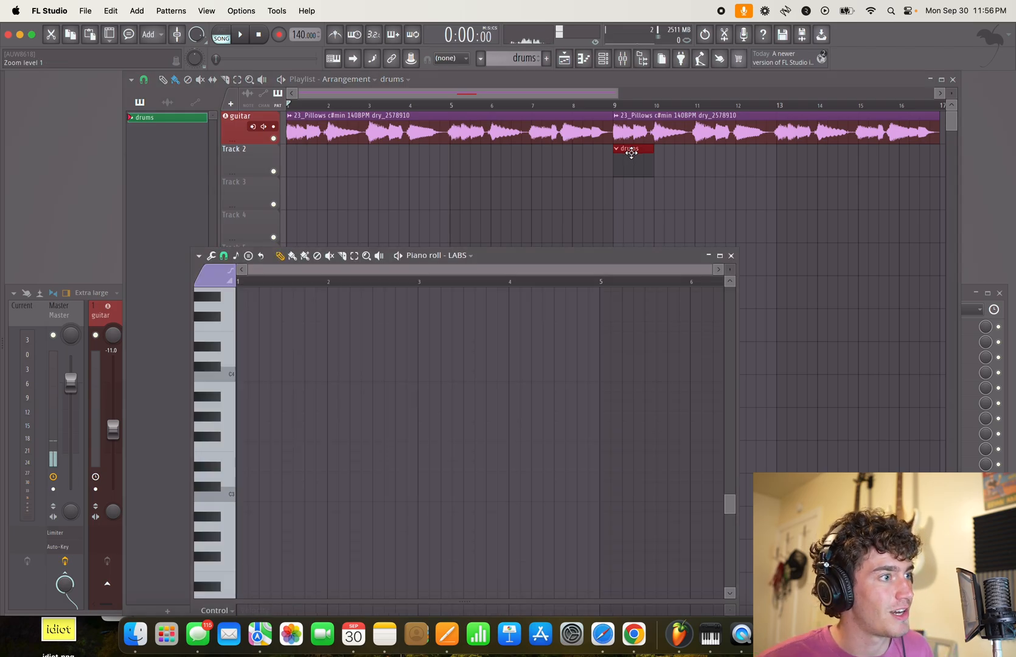
mouse_move(526, 247)
mouse_down()
mouse_move(546, 184)
mouse_move(545, 206)
mouse_move(528, 225)
mouse_up()
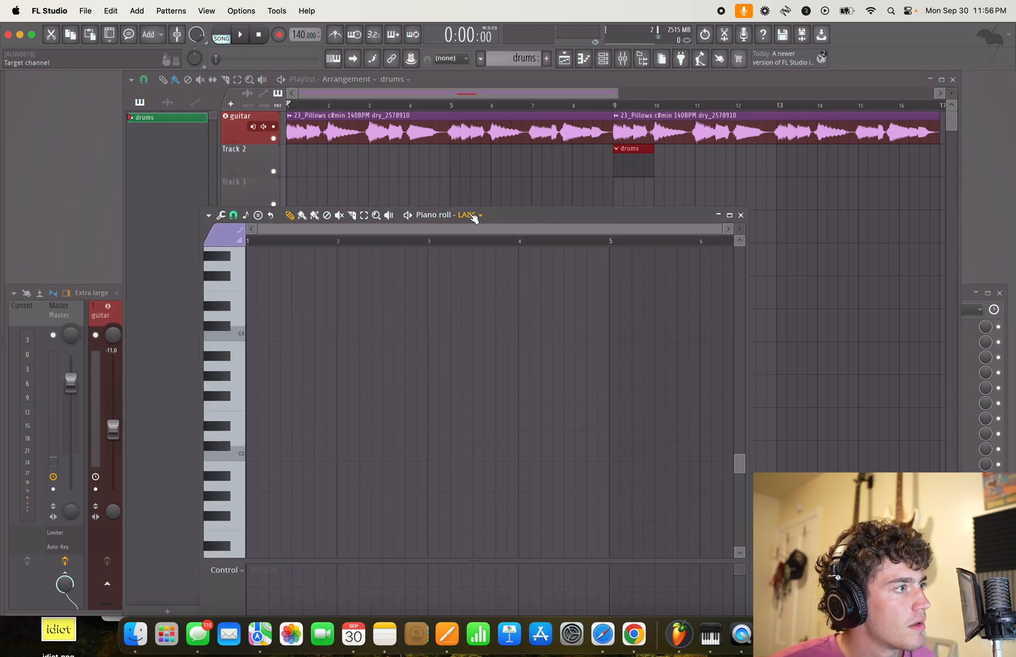
click(471, 216)
click(493, 270)
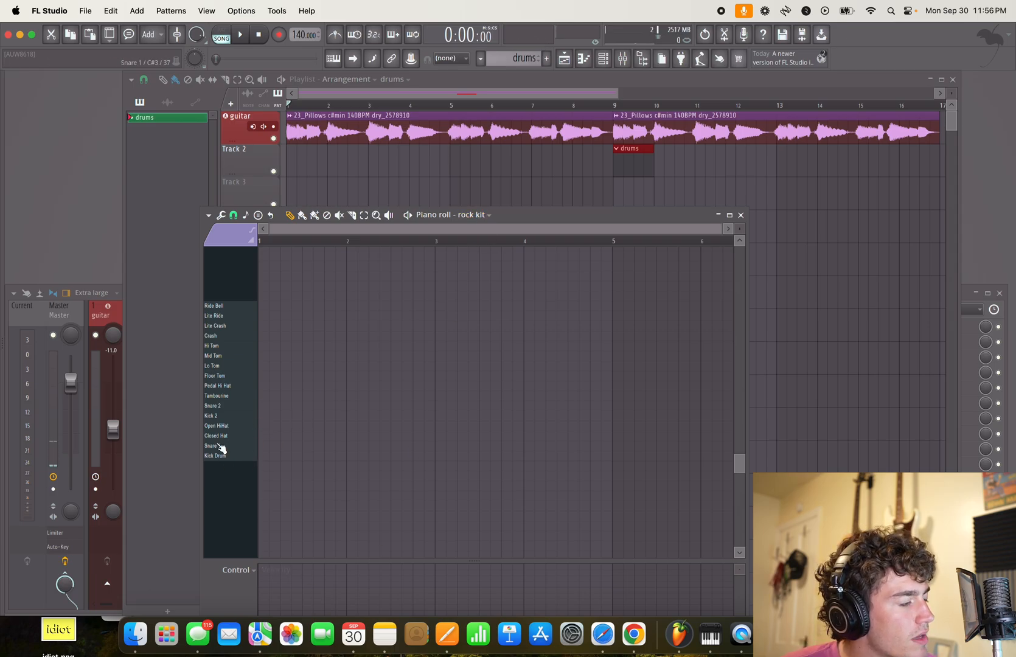
- Audition the drum sounds, then add Kick Drum notes at the start and Snare 1 notes halfway through bars 1 and 2
click(228, 438)
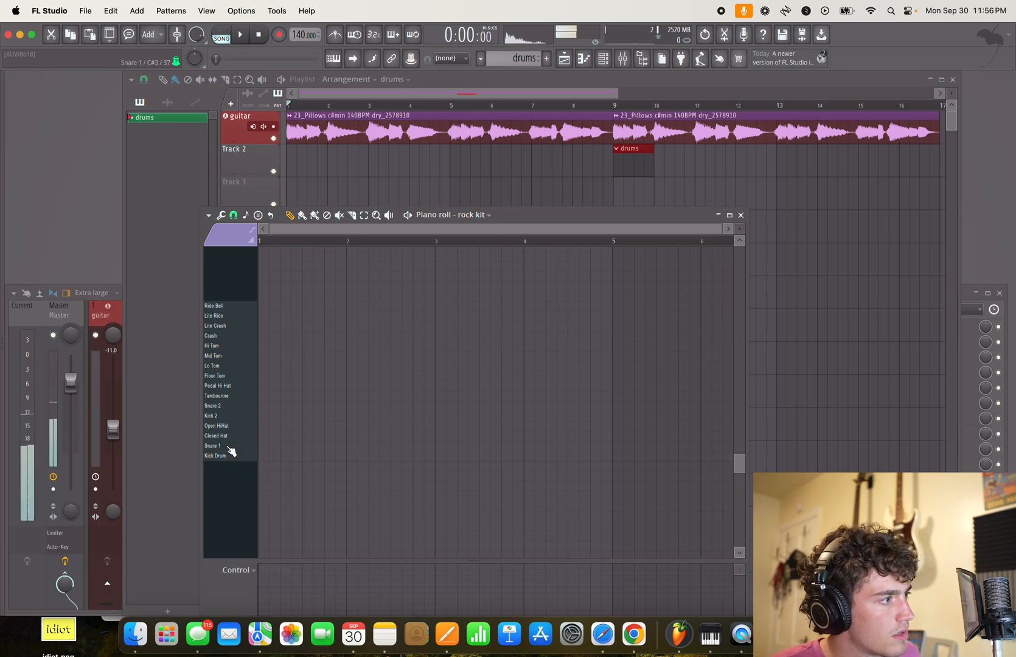
click(231, 456)
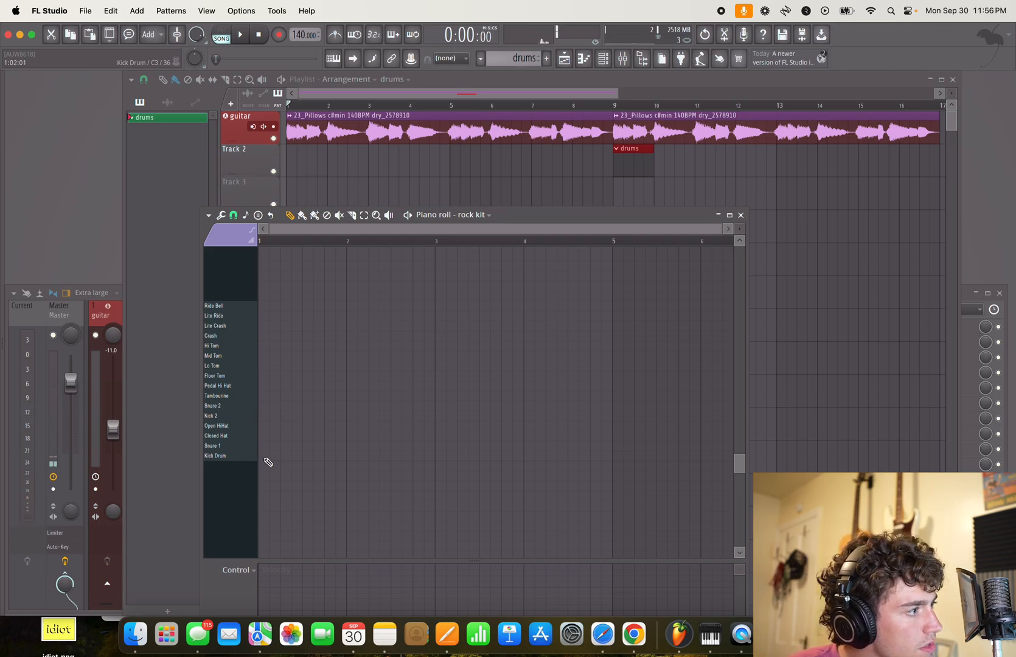
click(264, 459)
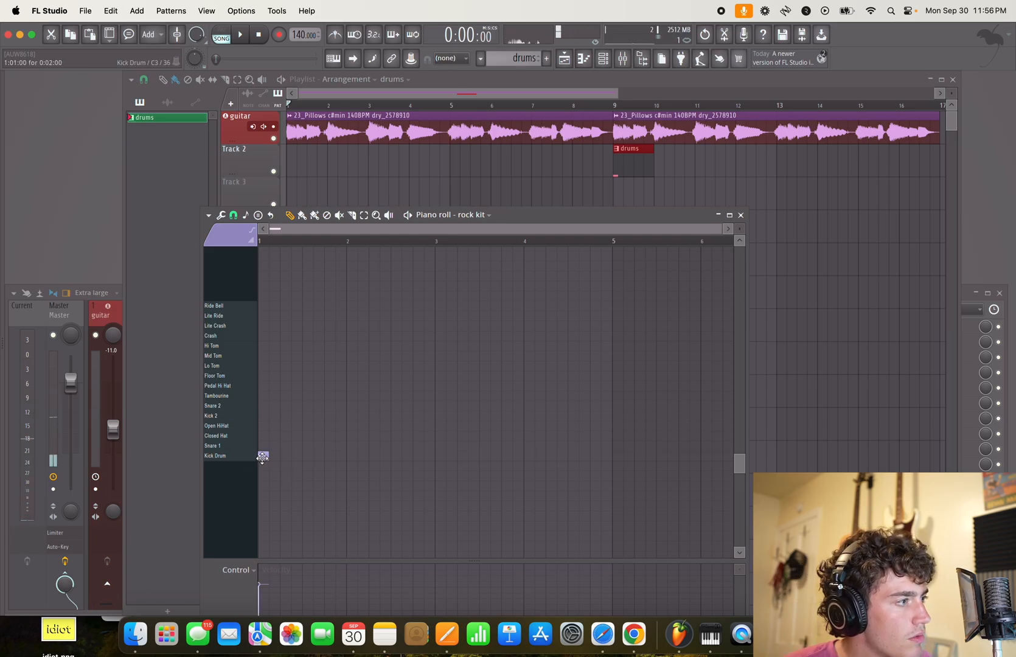
click(308, 446)
click(350, 457)
click(396, 449)
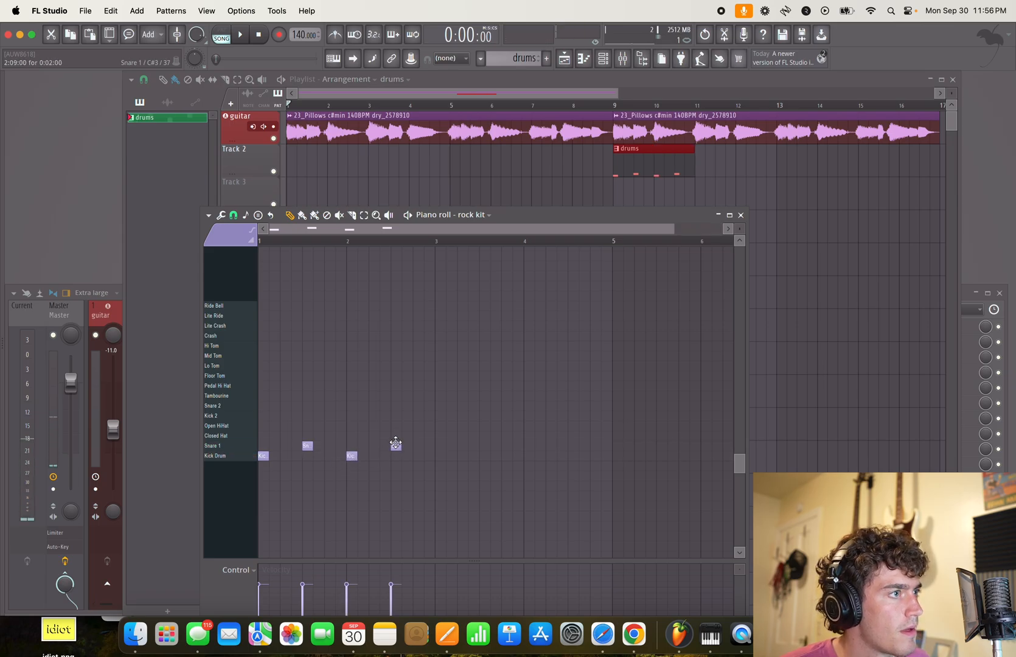
- Play the arrangement from bar 9 to hear the drums with the guitar
click(614, 105)
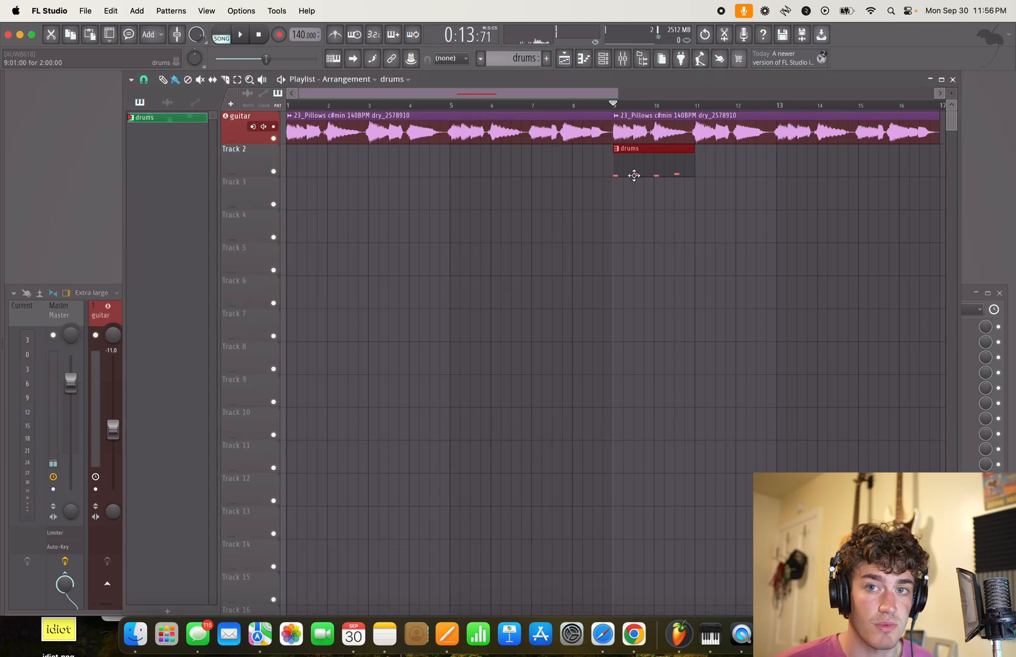
key(space)
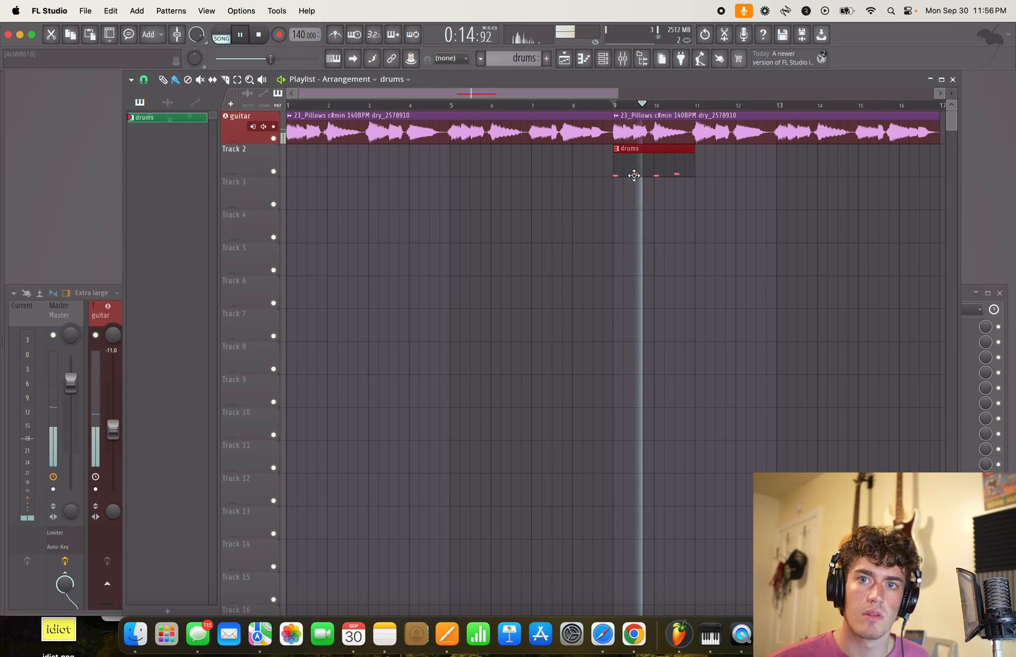
key(space)
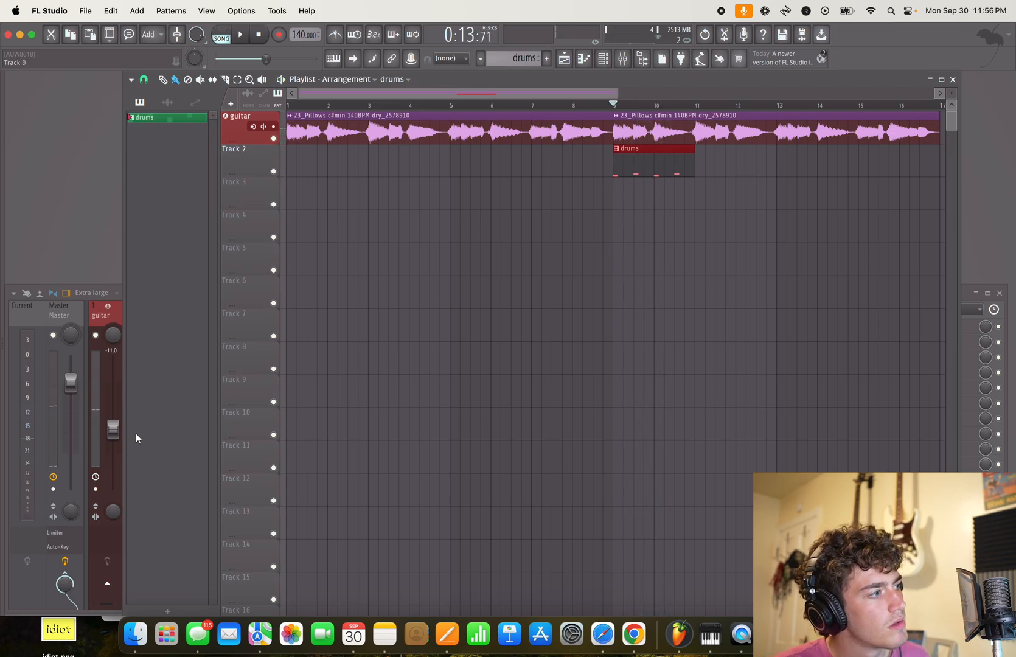
- Lower the guitar mixer track's volume to -20.4 dB and listen to the balance with the drums from bar 9
click(113, 430)
drag(113, 430, 113, 458)
key(space)
key(space)
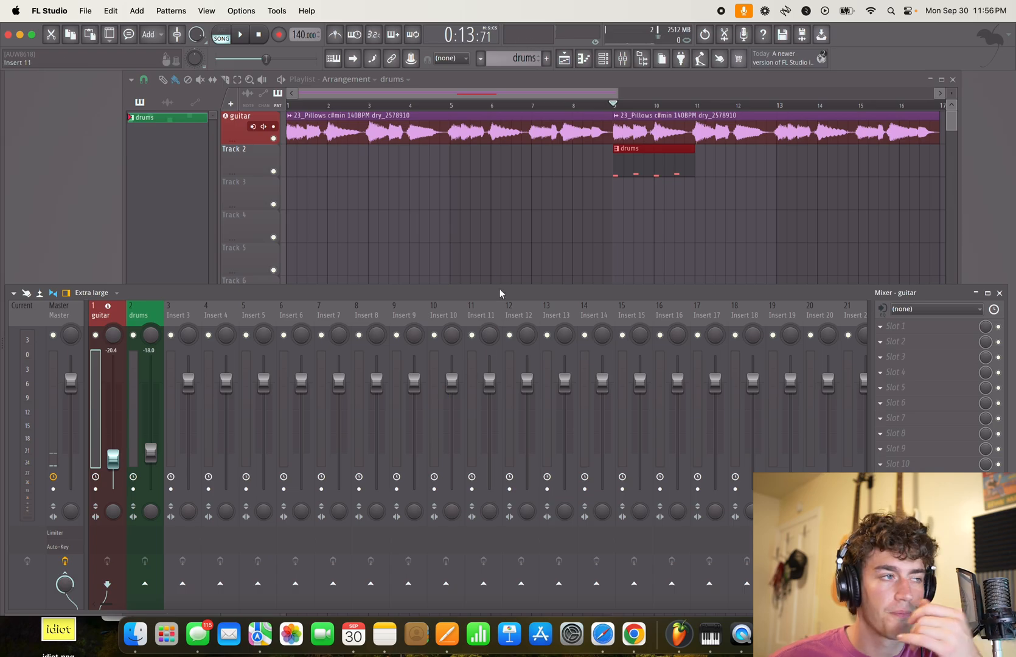
key(space)
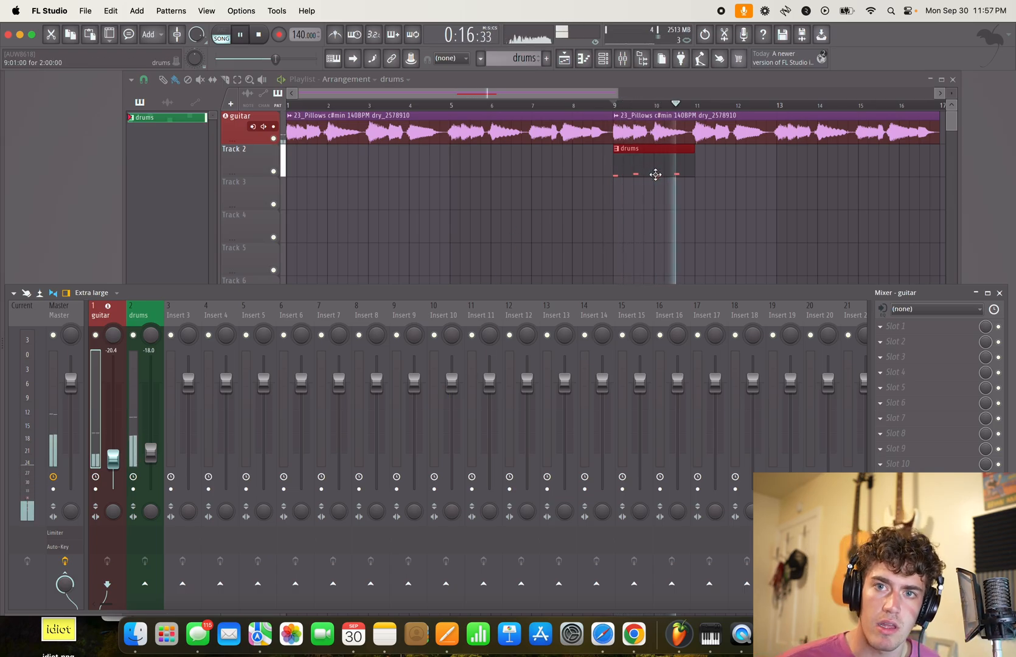
key(space)
- Try swapping the kick and snare notes so Snare 1 starts each bar and Kick Drum falls halfway through
double_click(655, 176)
click(308, 444)
drag(307, 444, 350, 448)
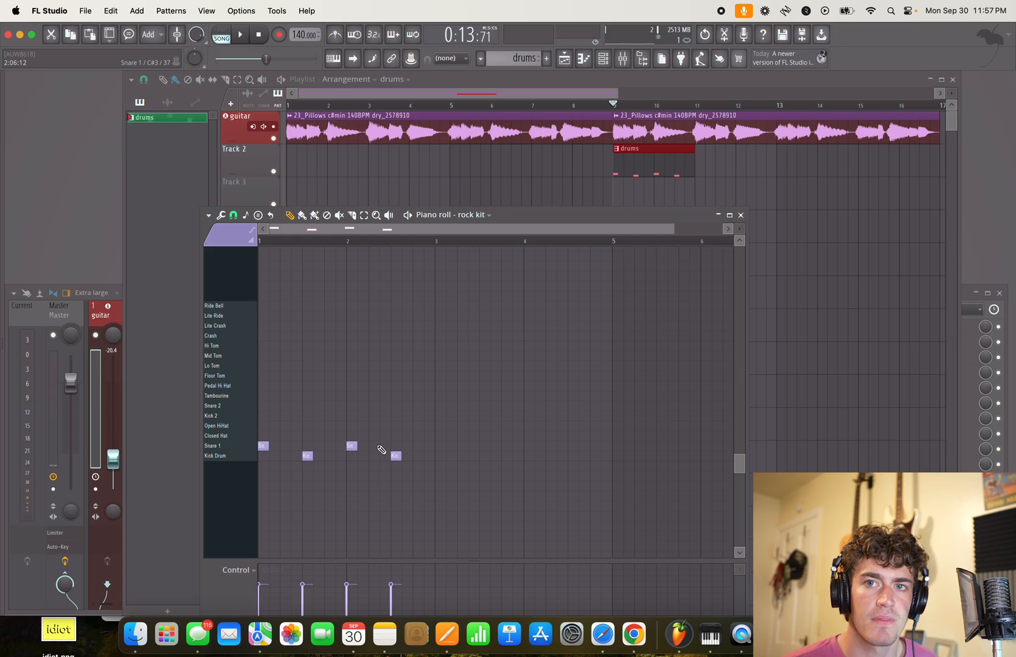
- Play the arrangement from just before bar 8 to hear the swapped drum beat come in
click(572, 105)
key(space)
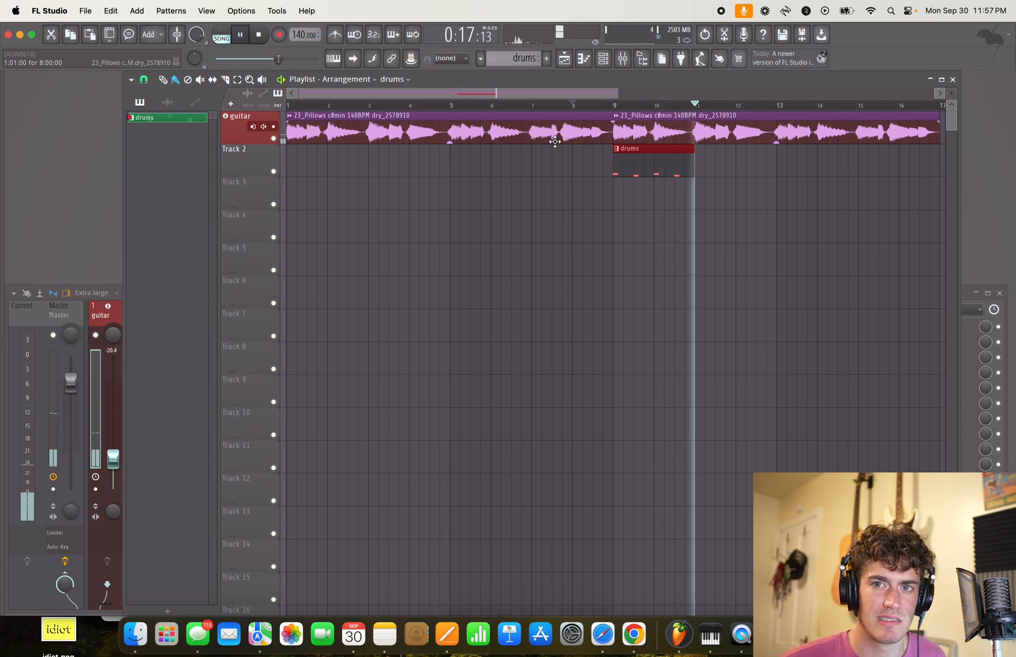
key(space)
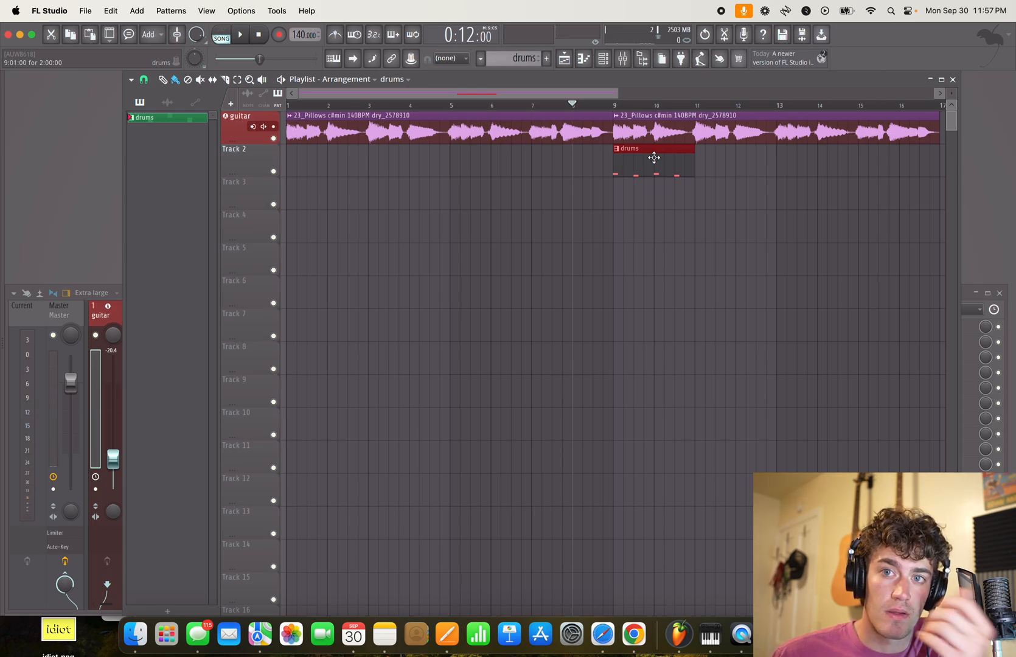
- Undo the kick and snare swap in the drums pattern's piano roll
double_click(654, 158)
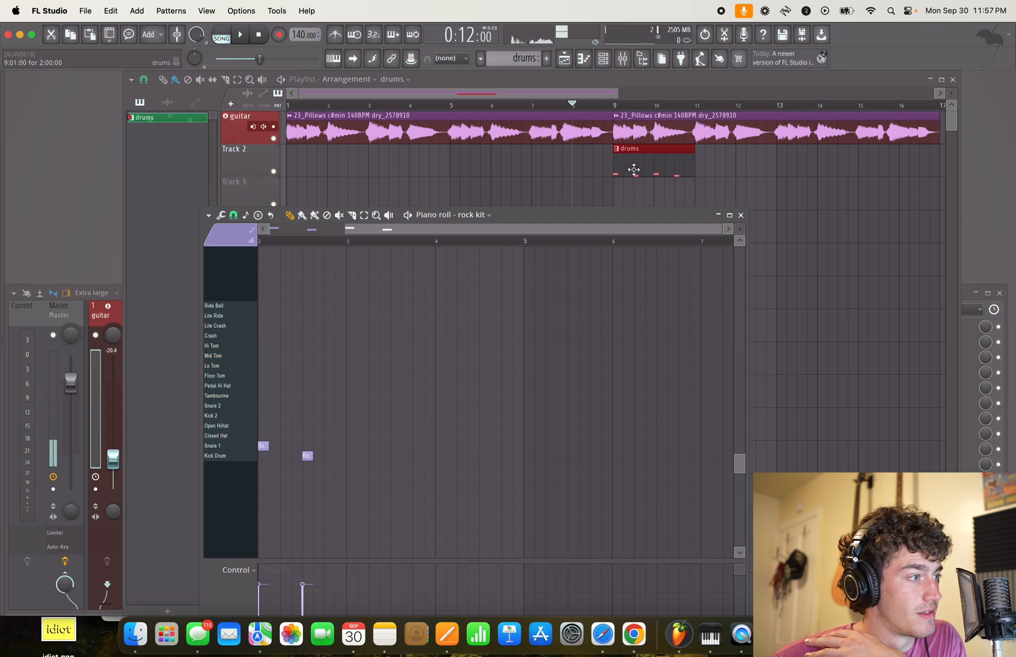
scroll(377, 445, up, 3)
scroll(377, 445, down, 7)
key(super+z)
key(super+z)
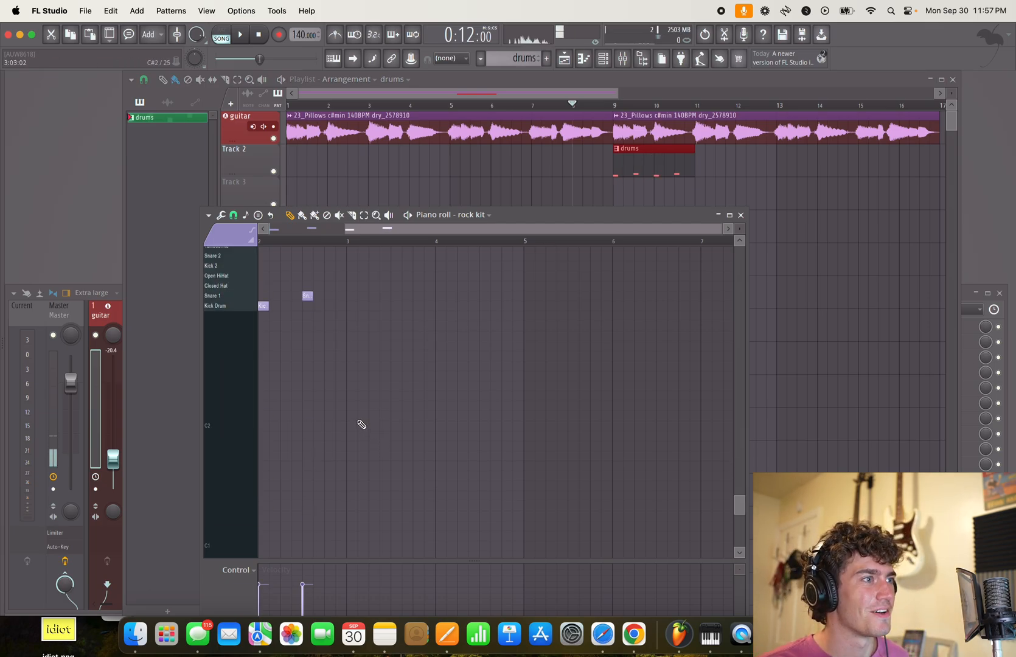
- Add four Closed Hat notes between the kick and snare hits of the two-bar drums pattern and play it back
drag(323, 407, 646, 465)
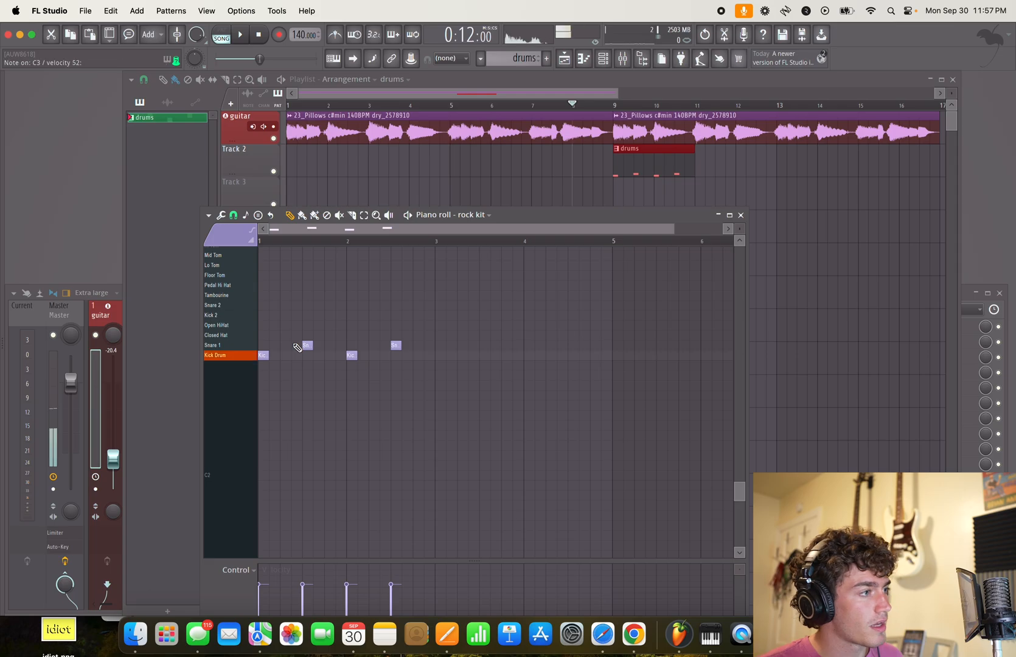
click(284, 335)
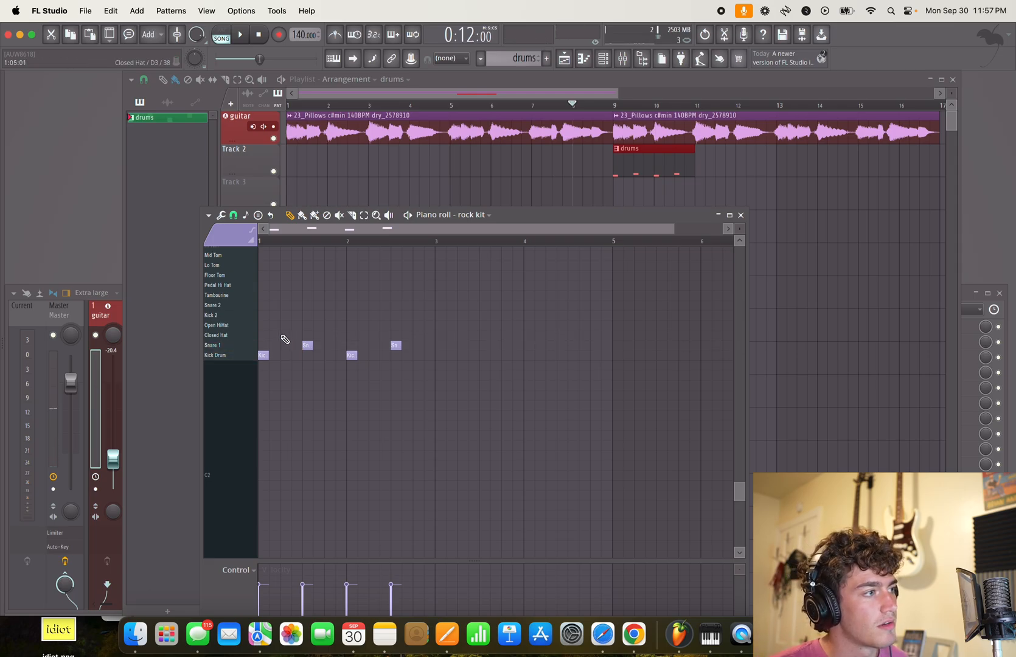
click(329, 335)
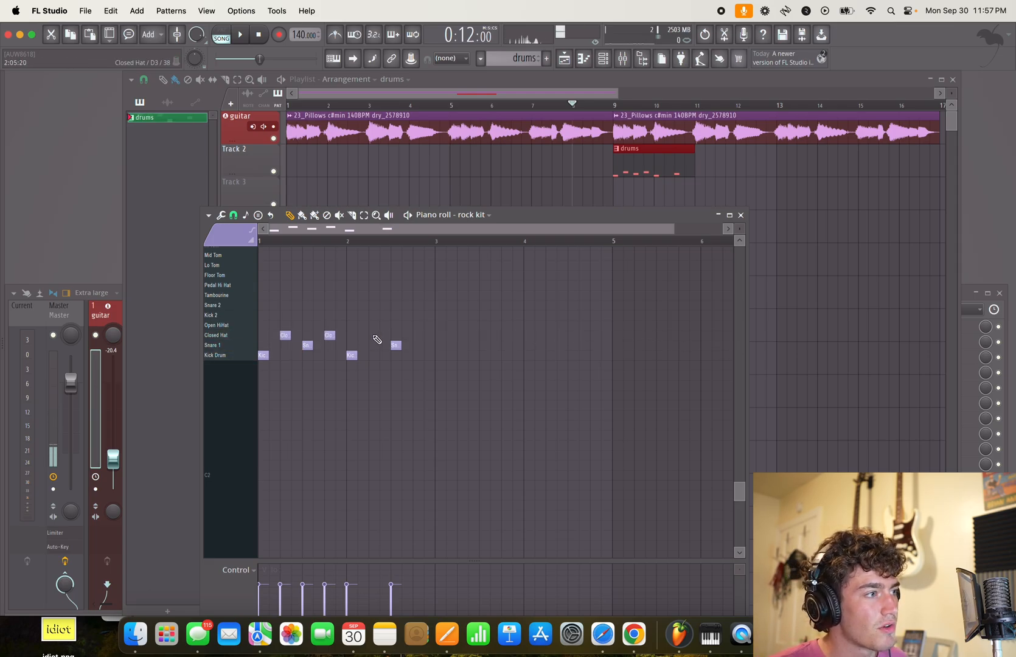
click(373, 335)
click(418, 336)
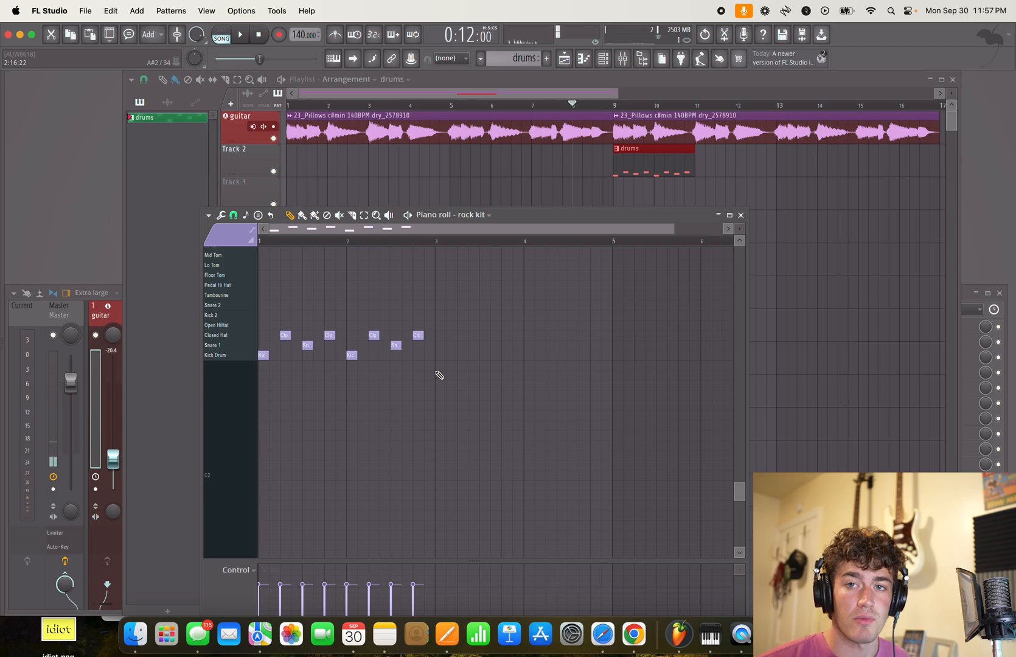
key(space)
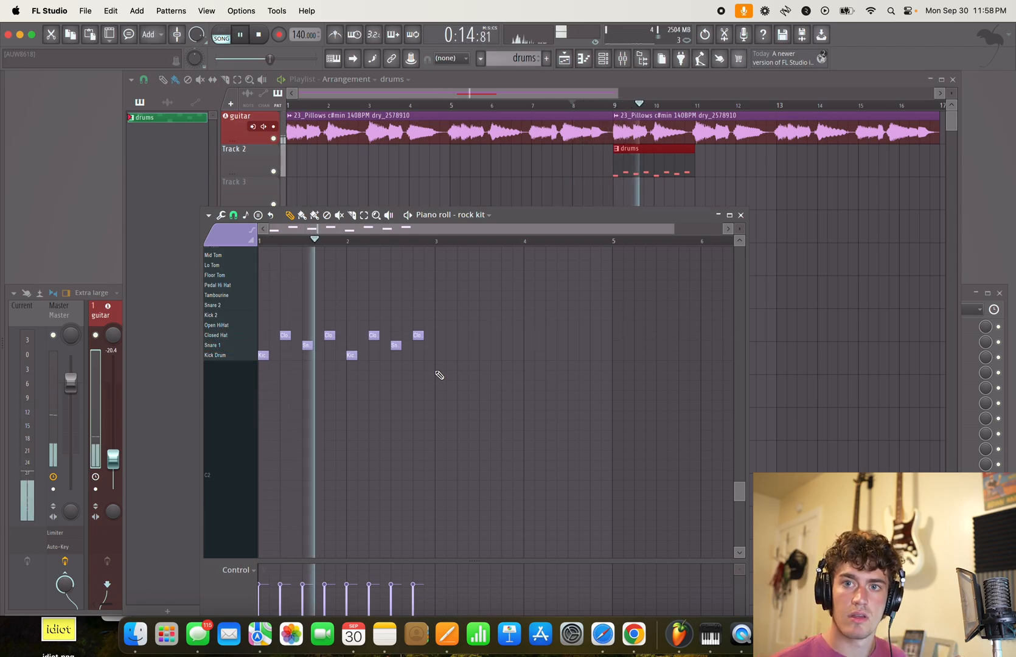
key(space)
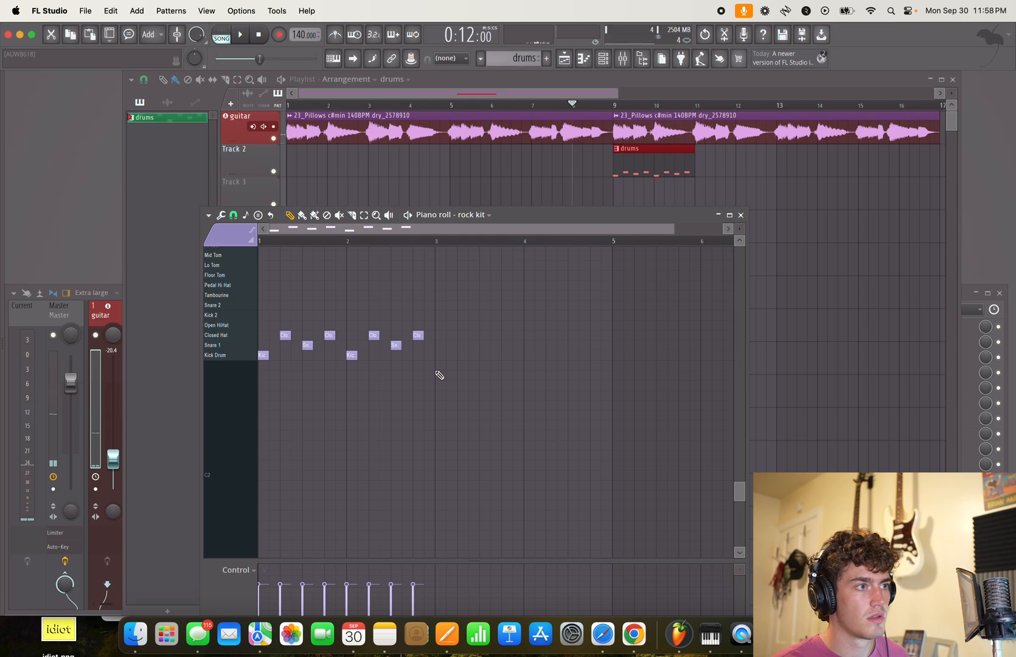
- Repeat the drums clip on Track 2 from bar 9 up to bar 17, remove the surplus copy and listen to the arrangement
click(651, 172)
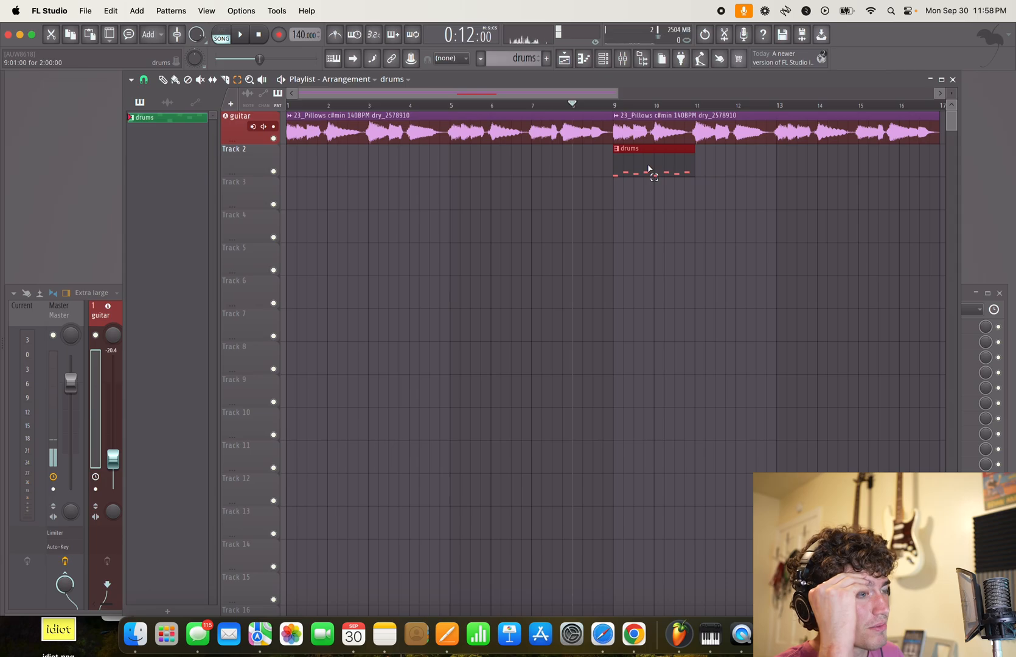
key(super+b)
key(super+b)
key(super+b)
key(super+b)
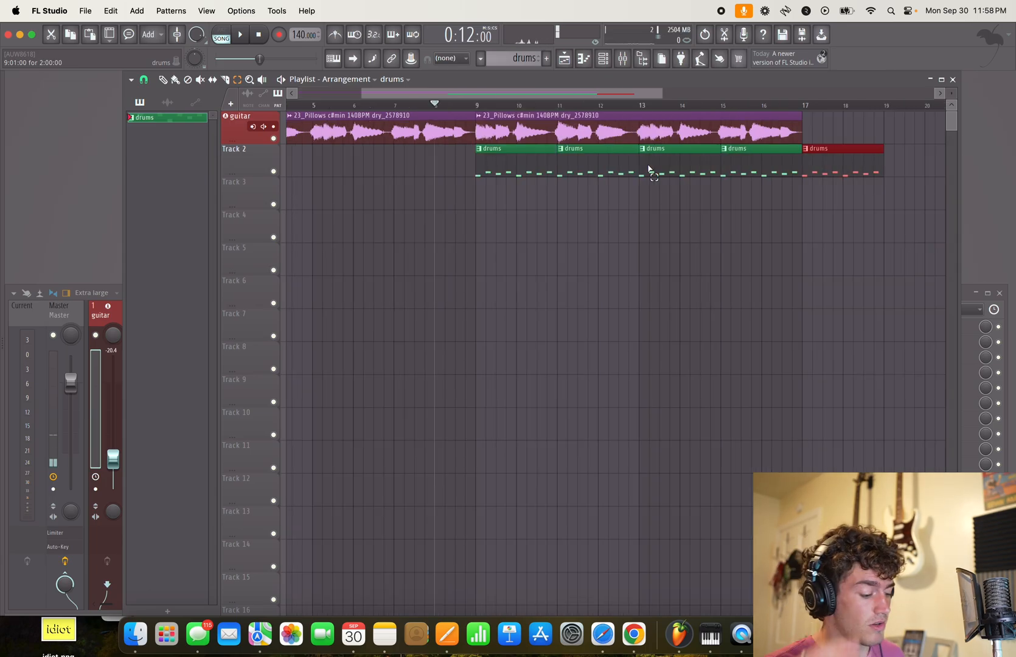
right_click(846, 159)
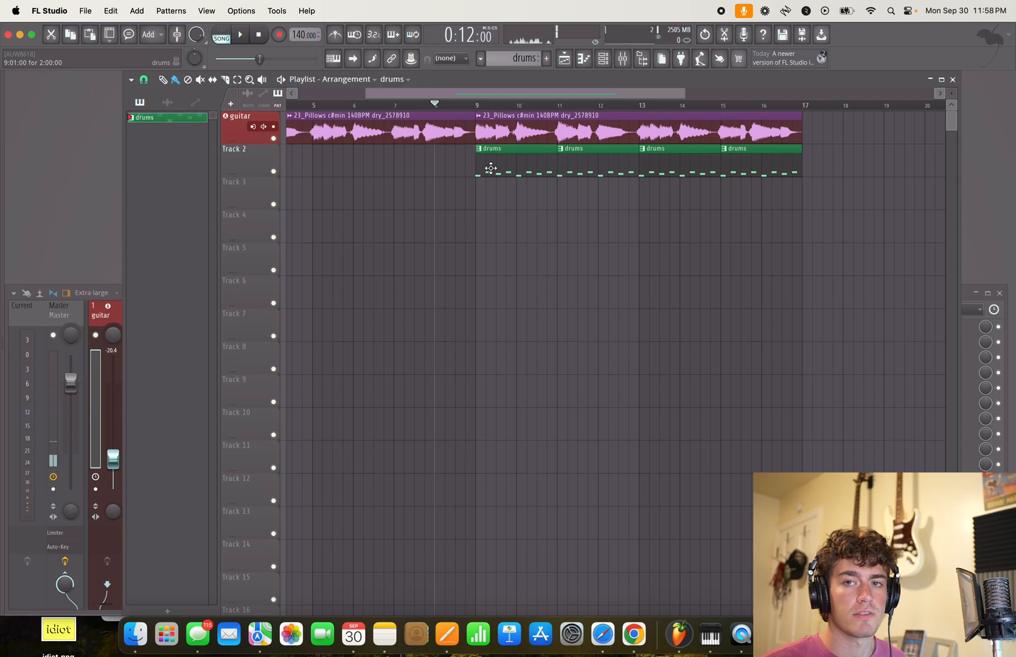
key(space)
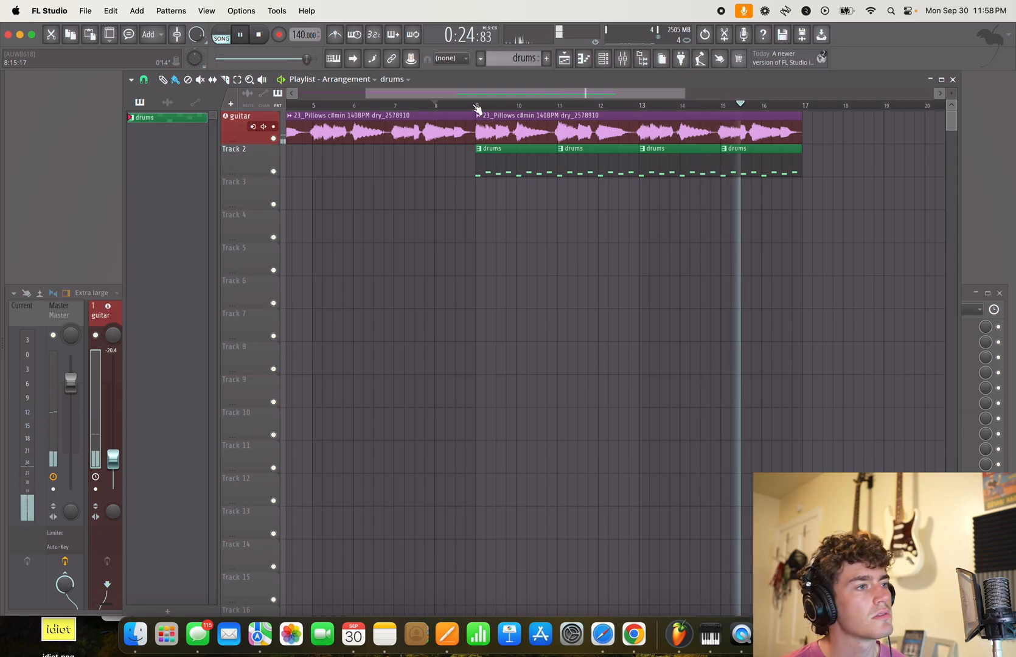
key(space)
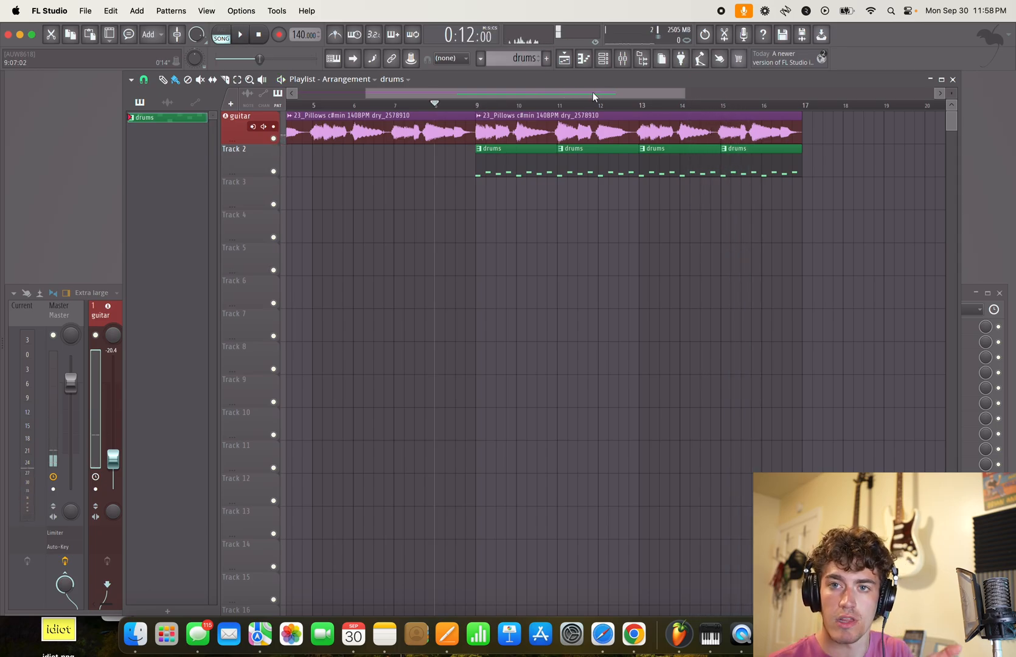
- Add a second LABS instrument channel to the channel rack and place its plugin window nearer the centre
click(607, 65)
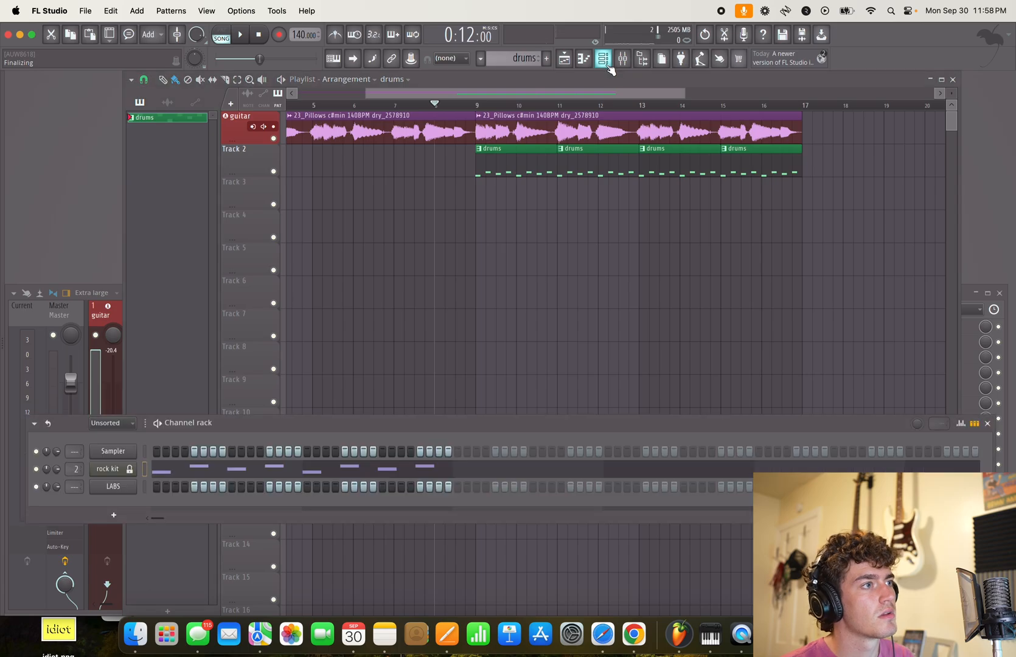
right_click(123, 486)
click(103, 490)
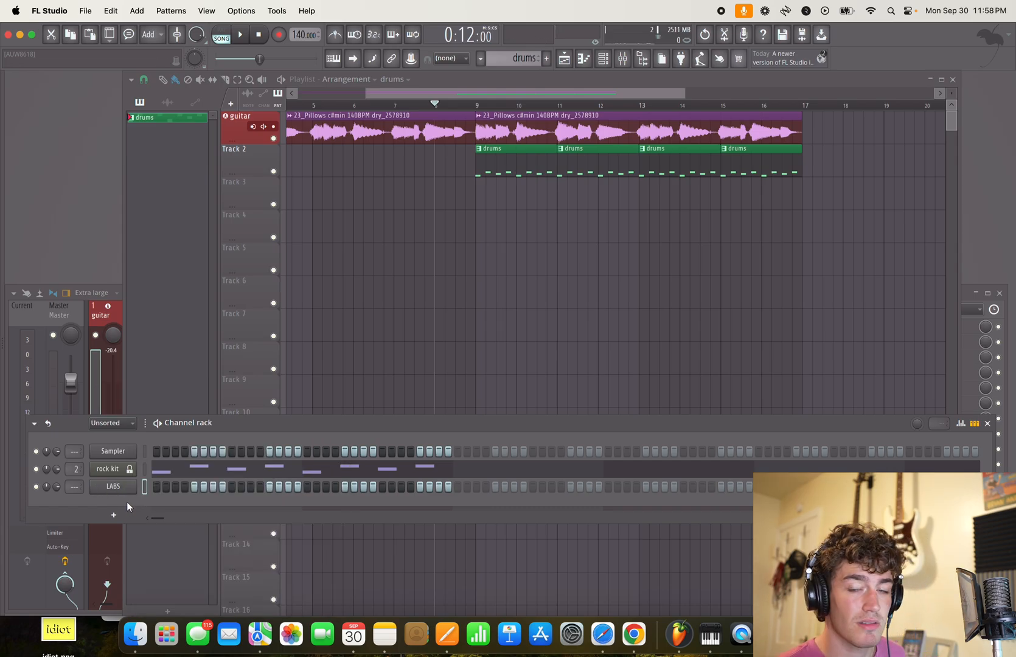
click(113, 515)
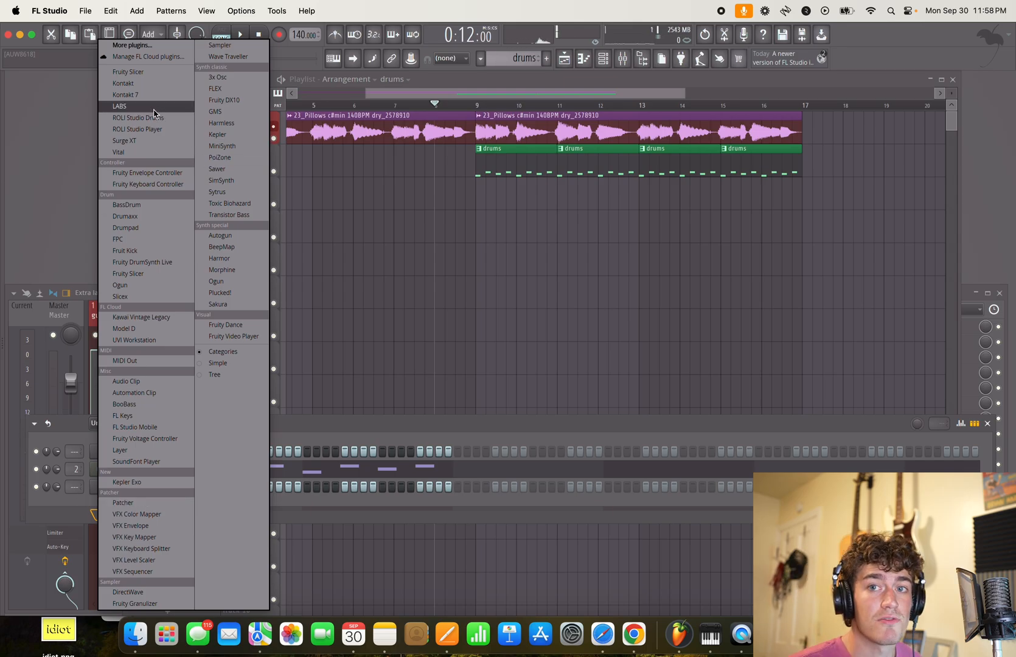
click(122, 105)
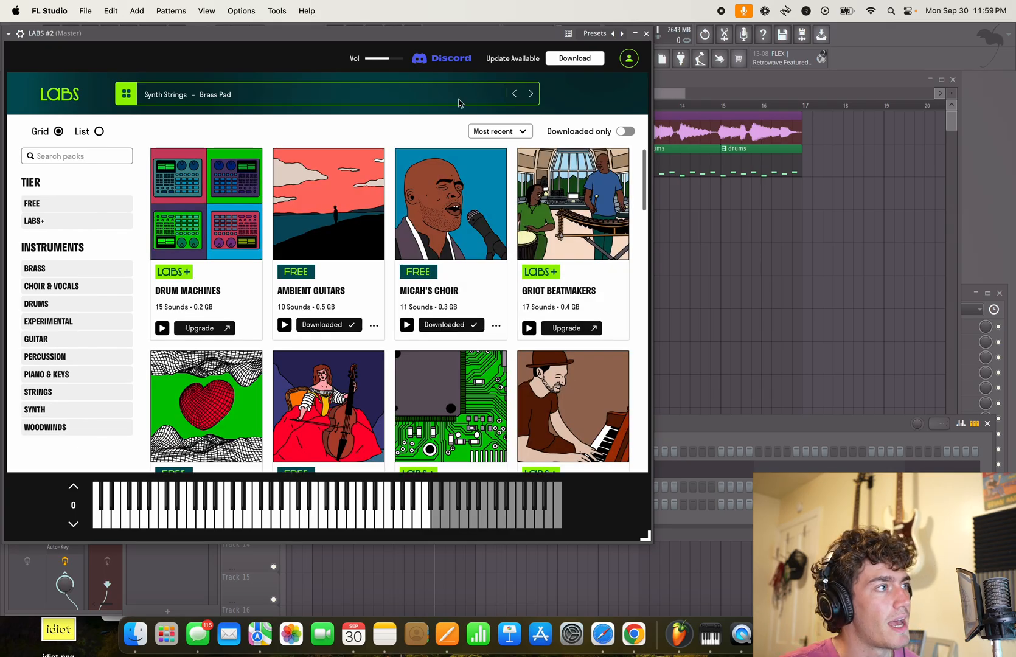
drag(357, 41, 555, 86)
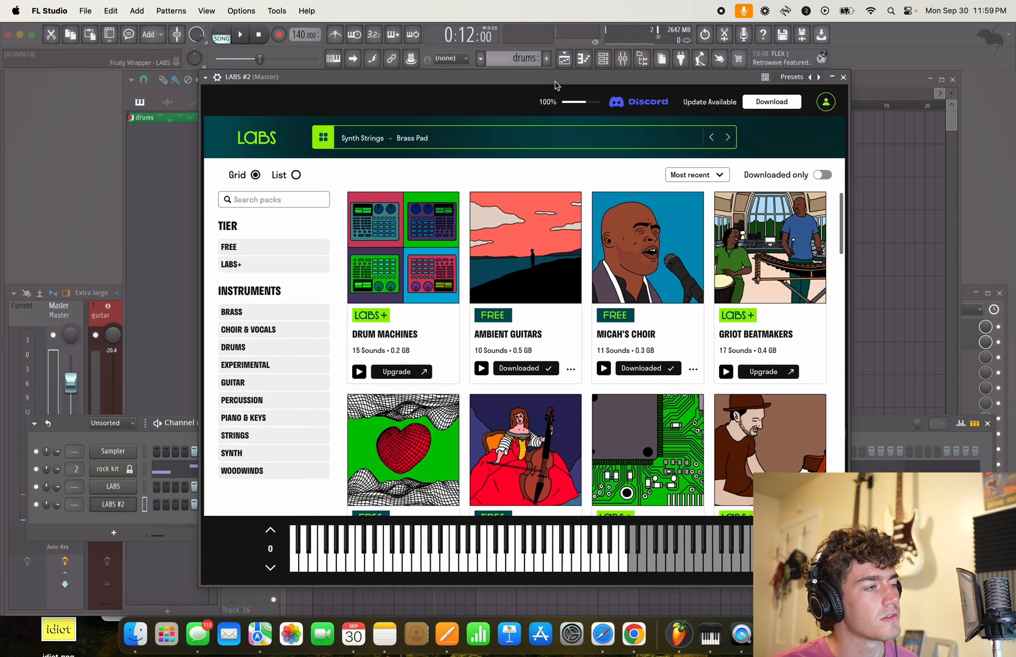
- Filter the LABS packs to the free tier and look through them for a suitable instrument
scroll(421, 369, down, 15)
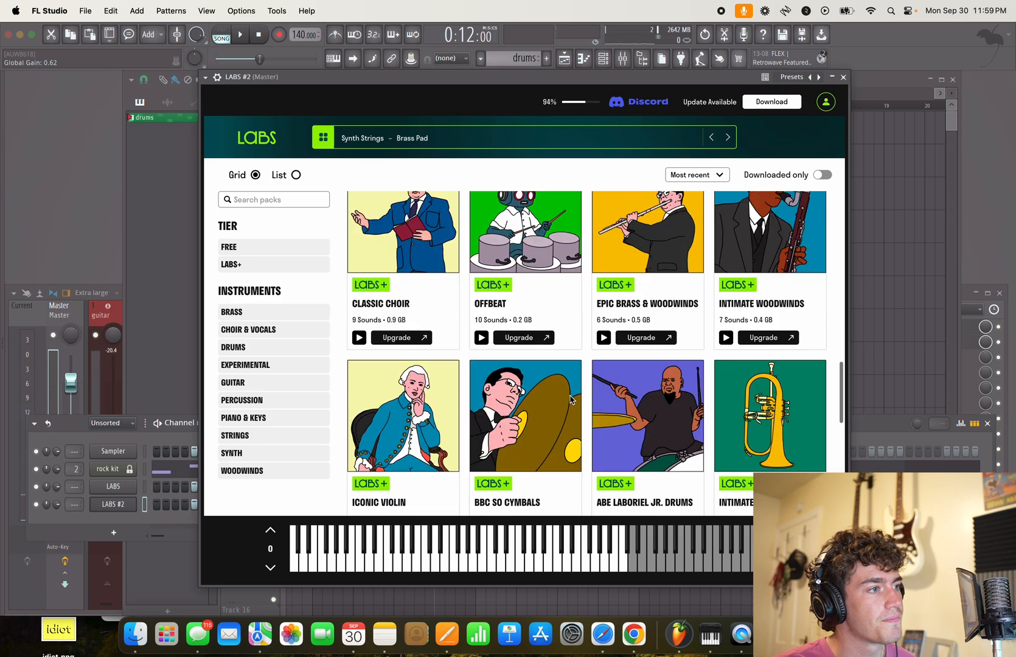
scroll(546, 365, up, 15)
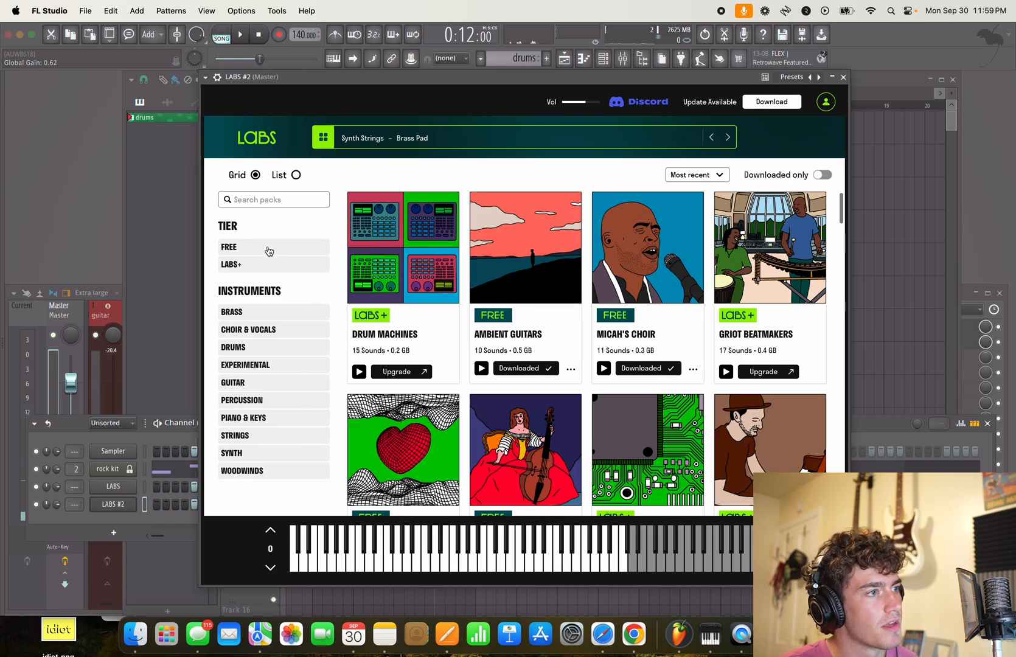
click(247, 252)
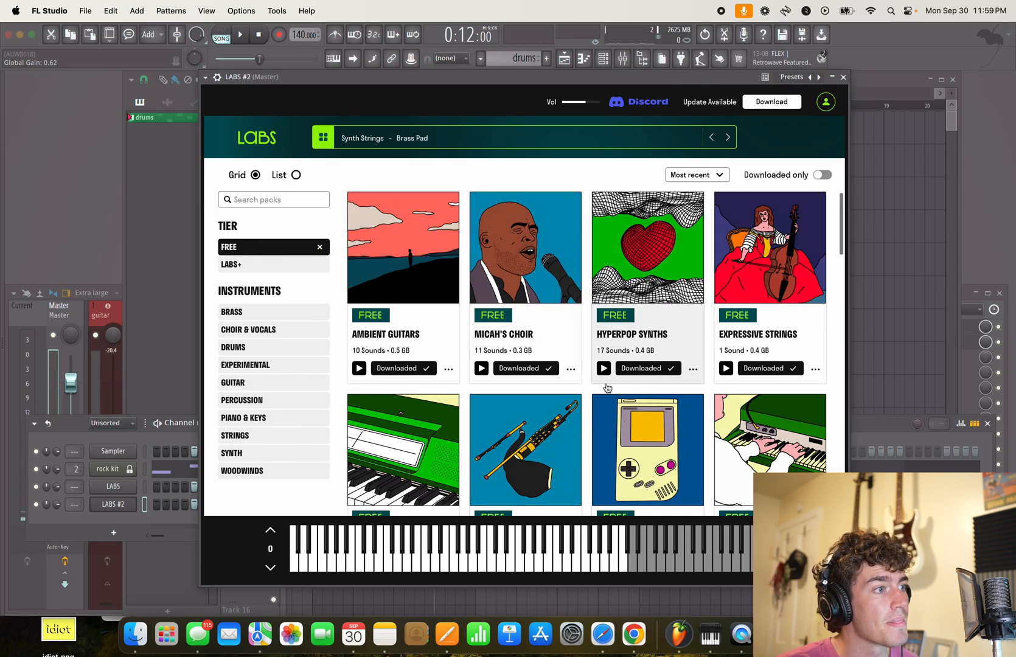
scroll(687, 322, down, 5)
scroll(818, 299, down, 12)
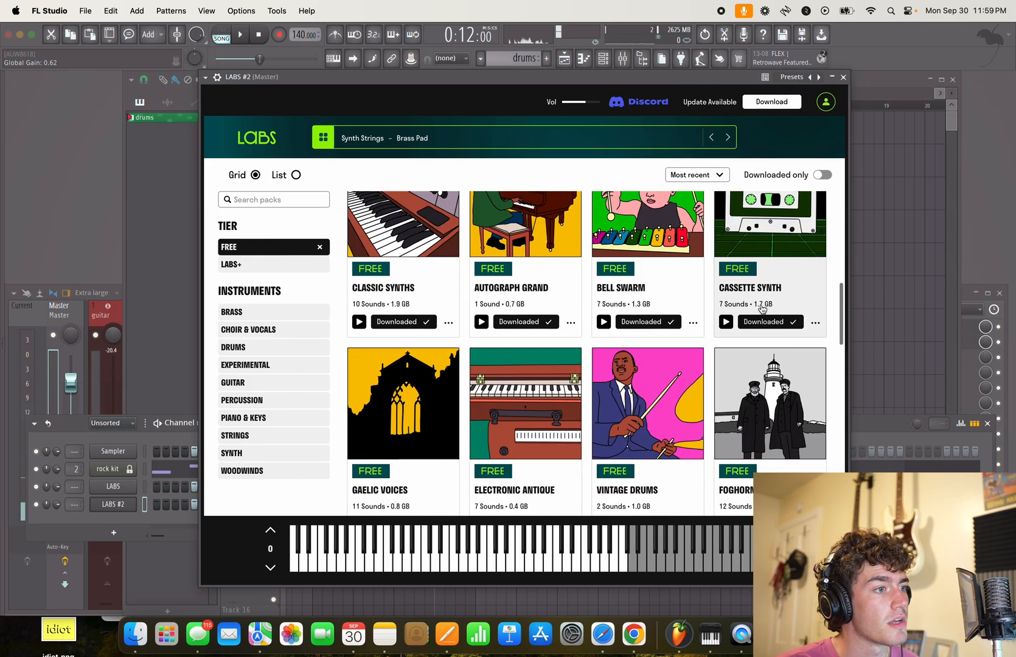
scroll(741, 363, down, 2)
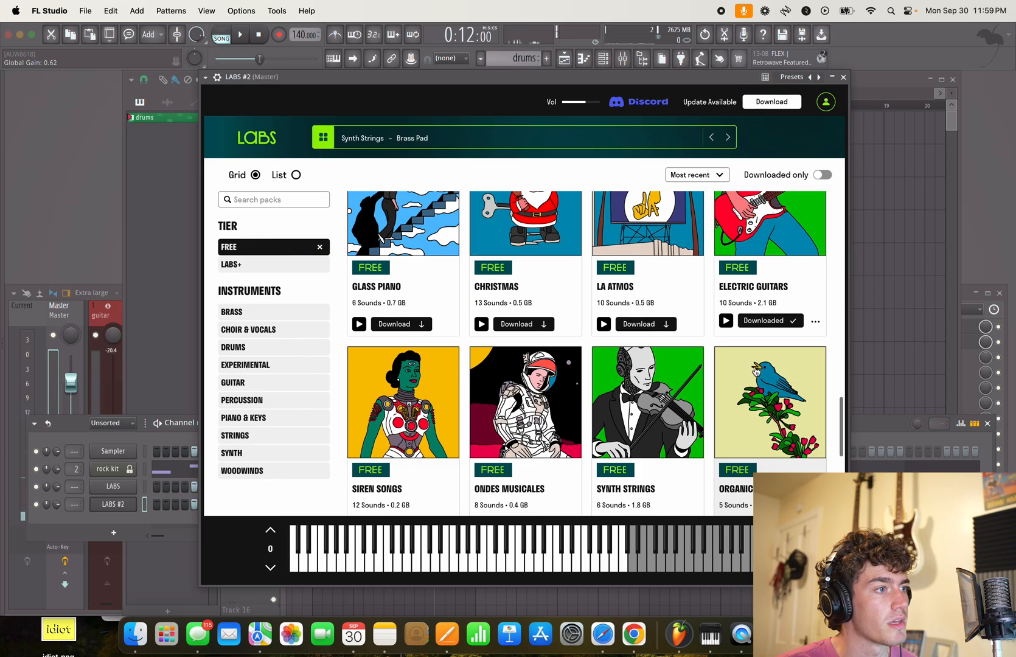
scroll(616, 353, down, 15)
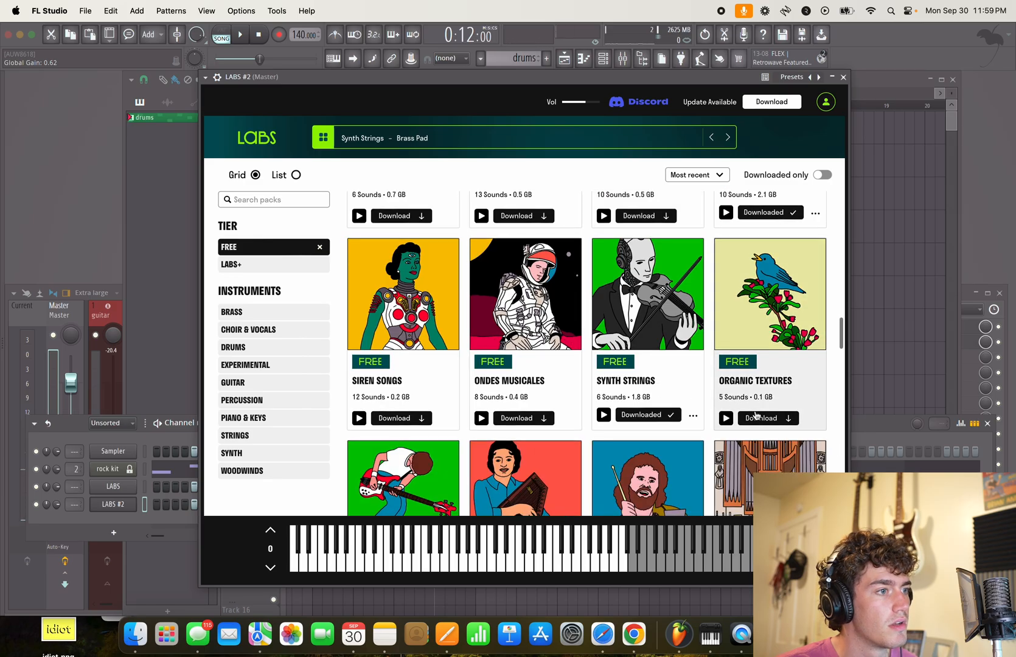
scroll(745, 415, down, 12)
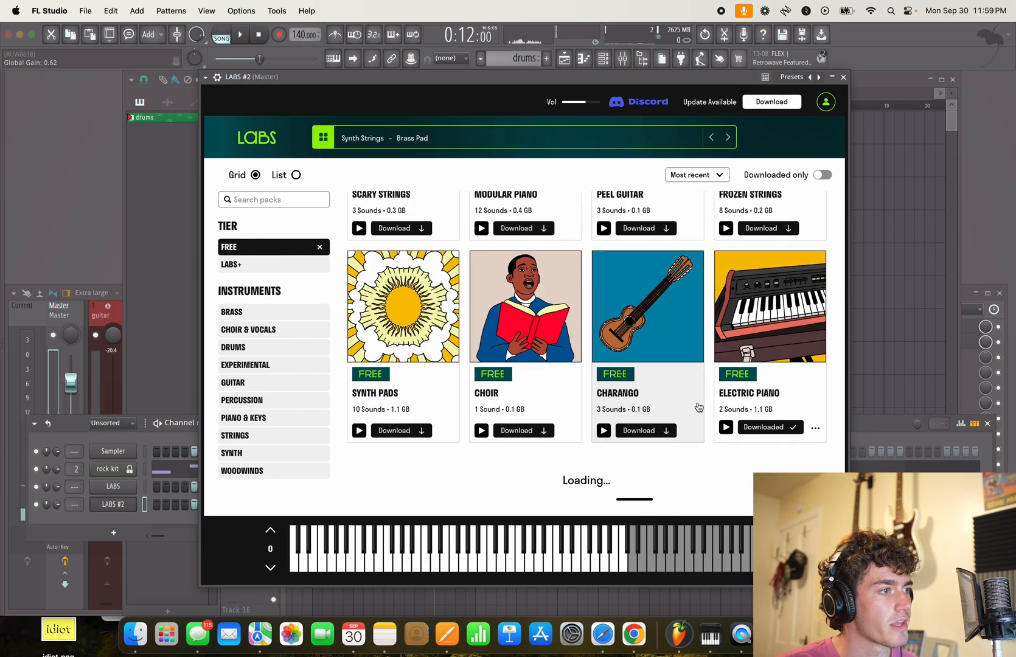
scroll(608, 353, down, 10)
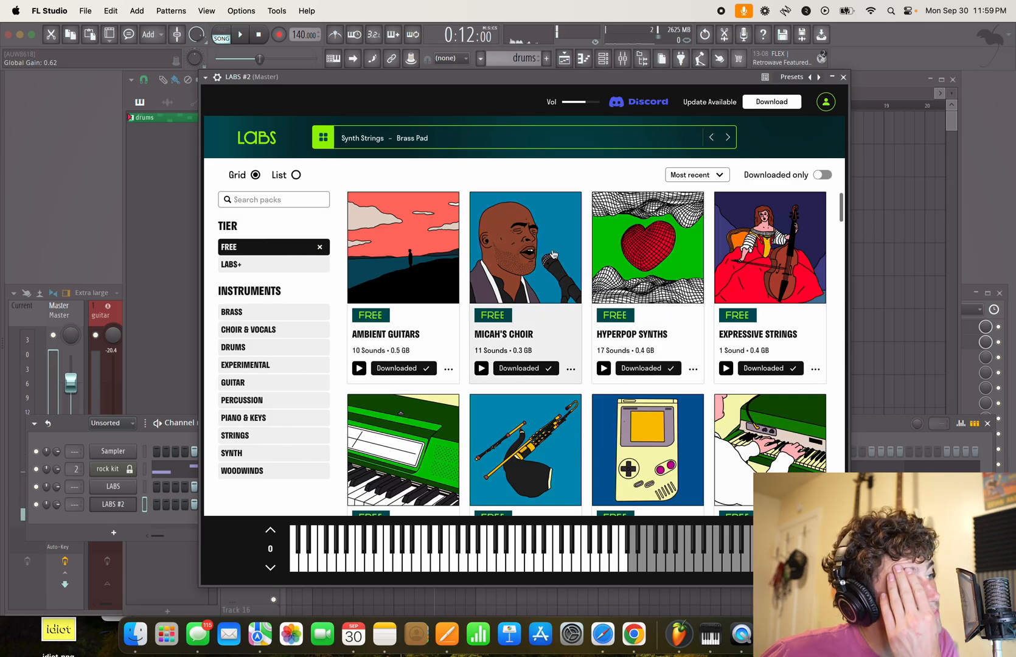
- Search the LABS packs for "bass" and load the Bass Guitar preset Classic Bass - Amp
click(256, 199)
text(bass)
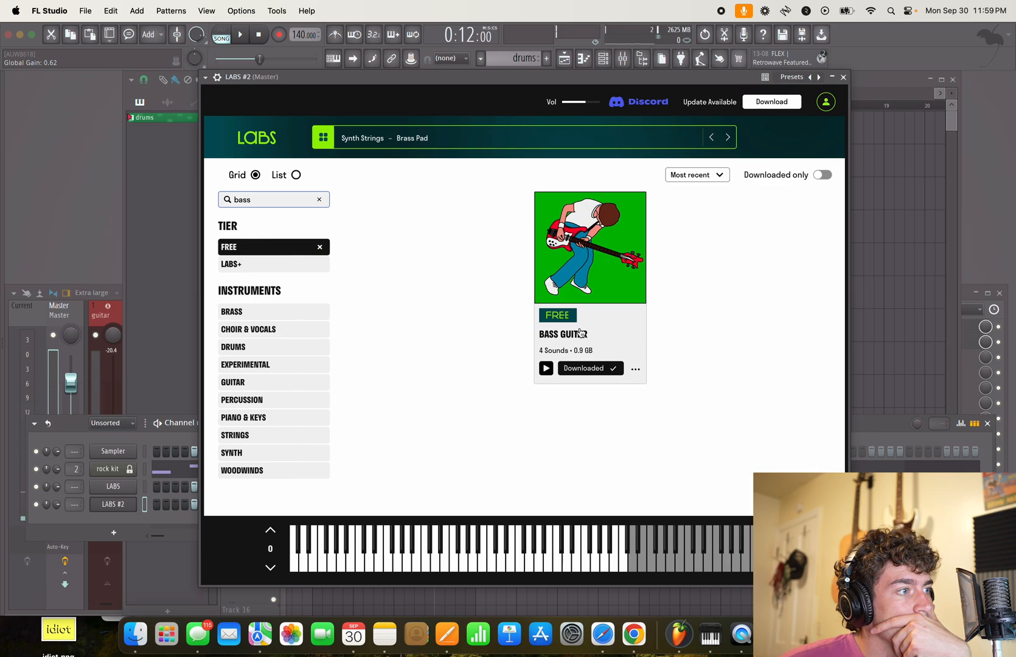
click(581, 334)
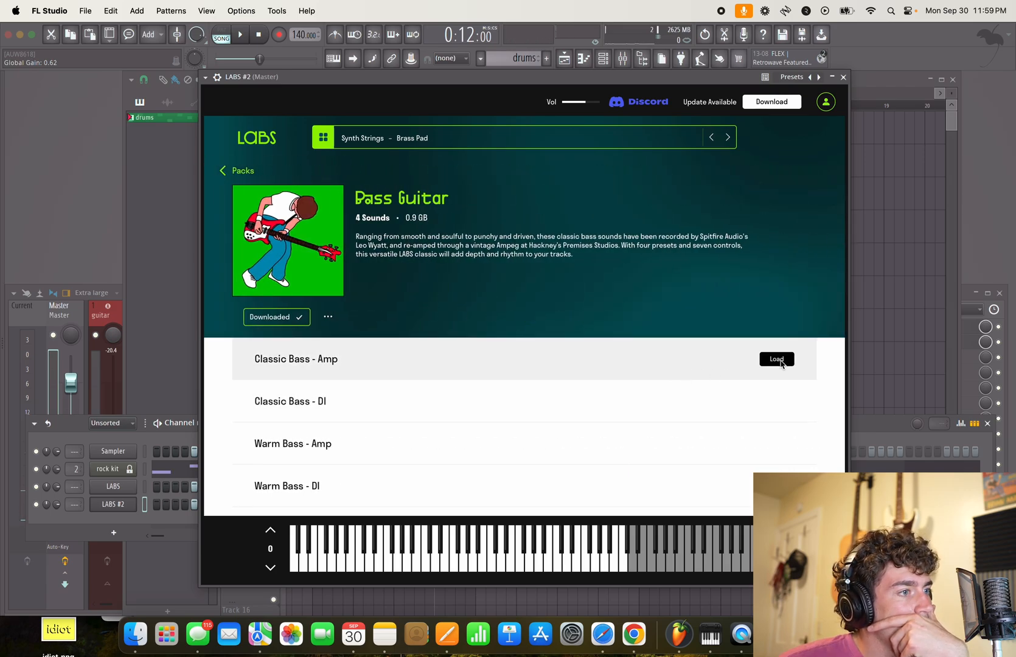
click(783, 361)
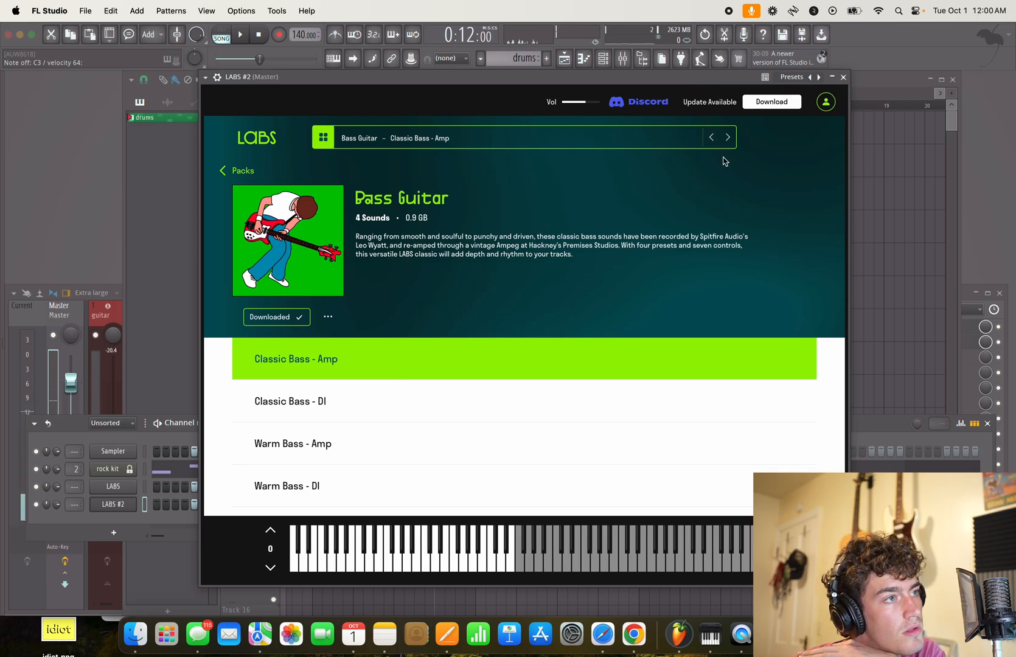
click(844, 77)
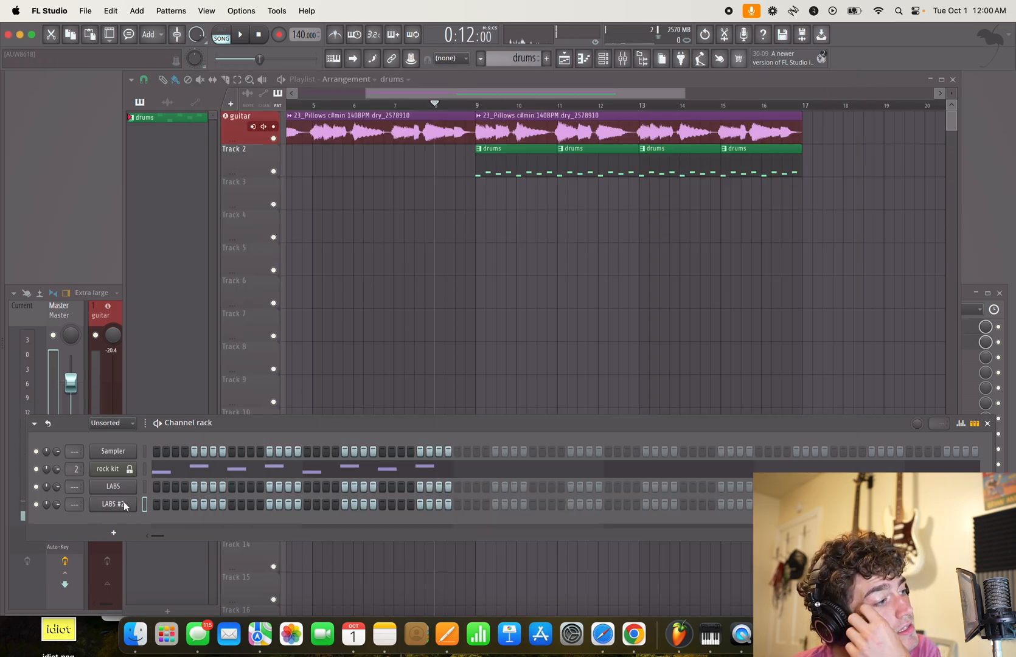
- Reopen the LABS #2 instrument and load the Bass Guitar preset Warm Bass - Amp instead
right_click(122, 505)
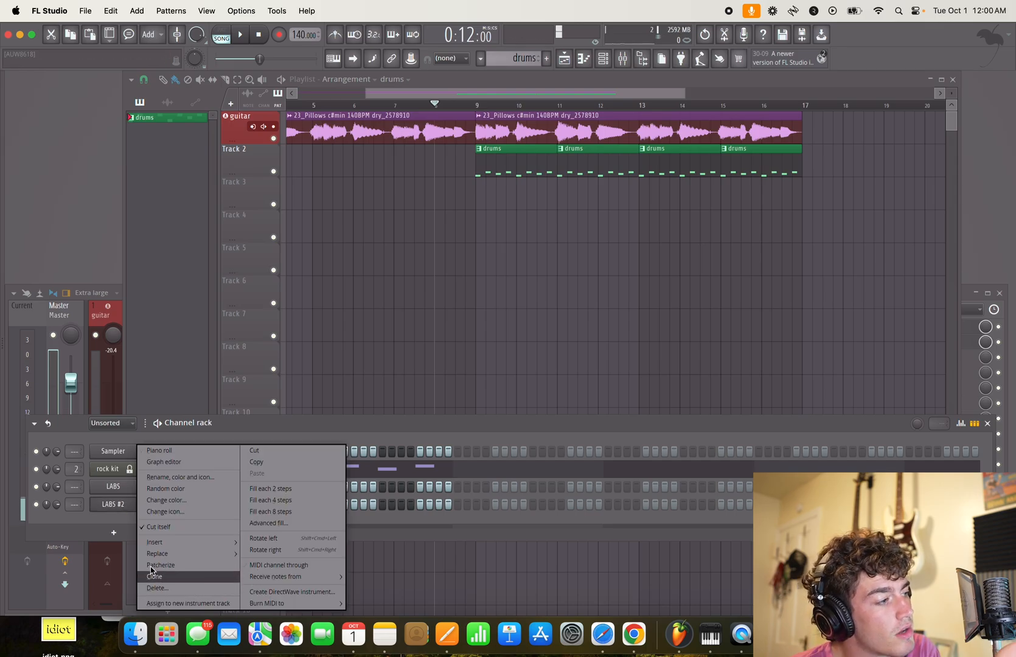
click(124, 511)
click(124, 510)
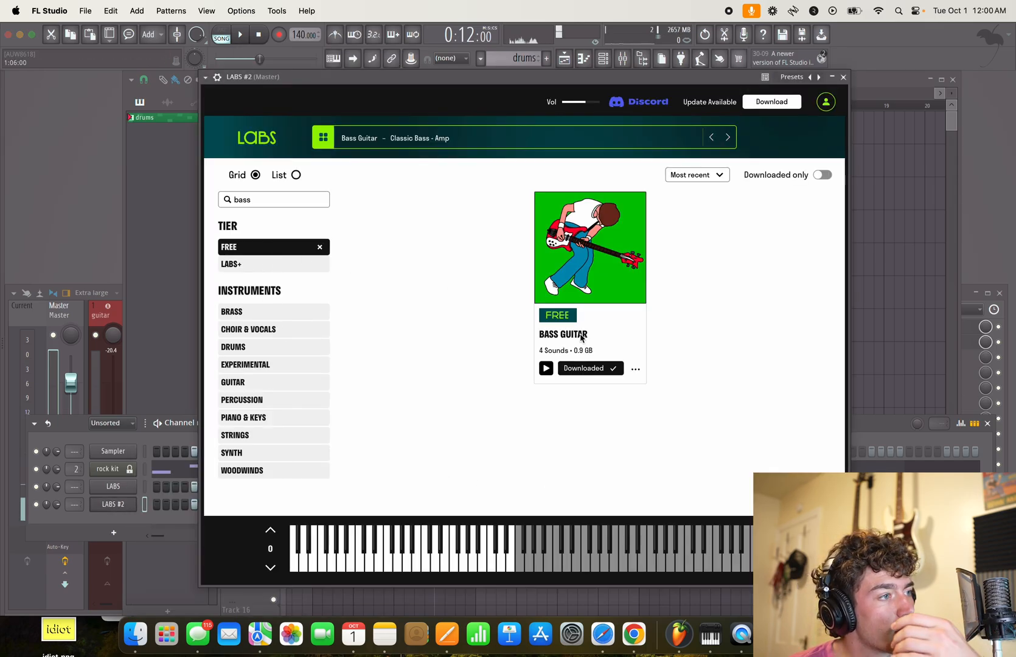
click(583, 335)
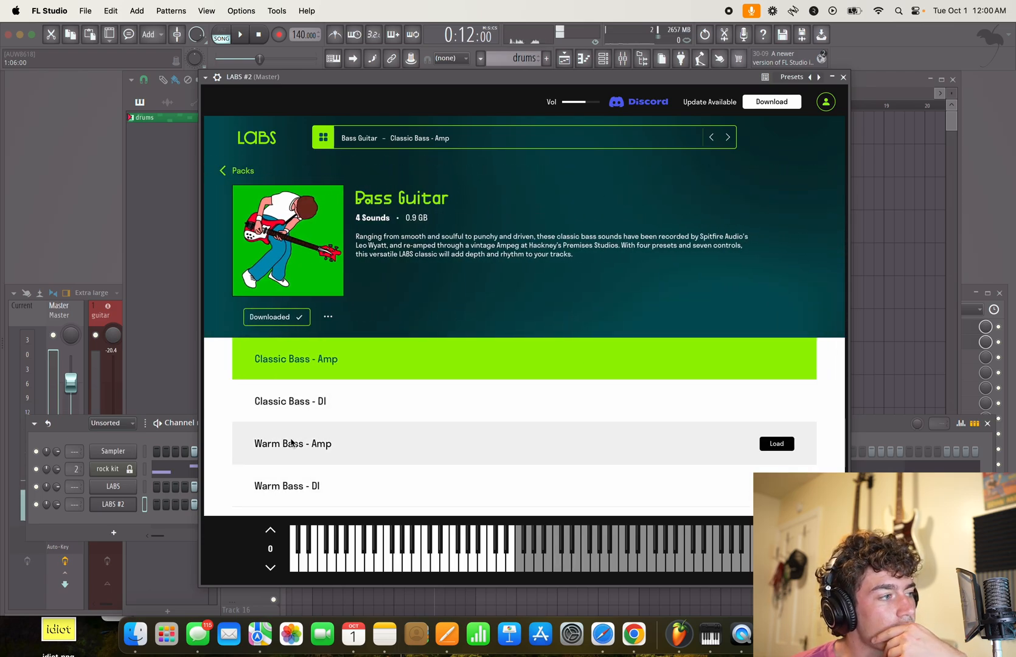
click(778, 449)
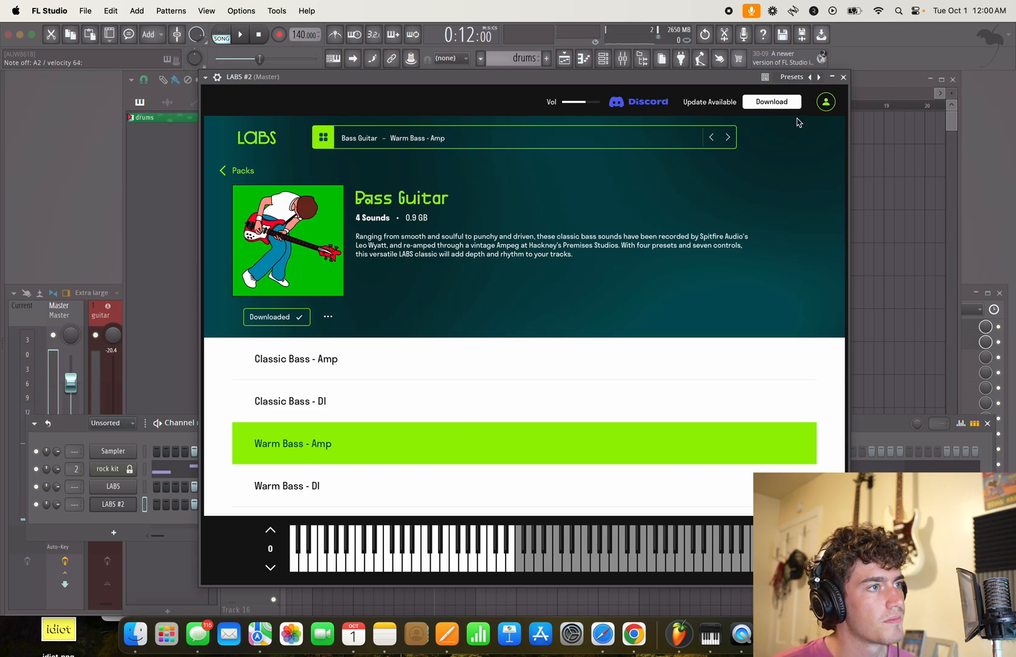
click(844, 77)
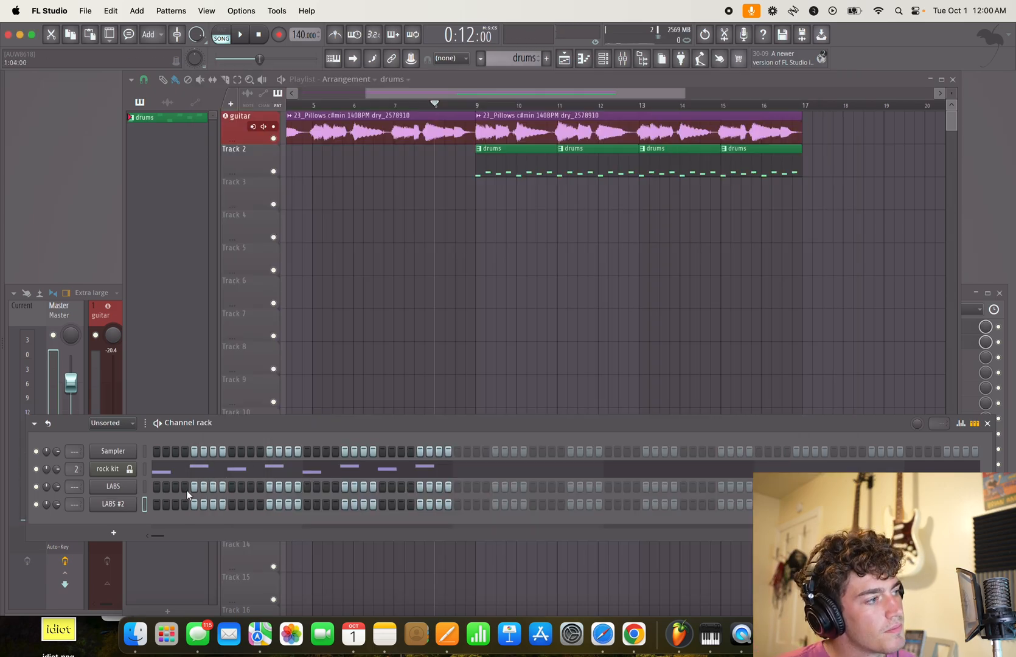
- Delete the LABS #2 channel and route the remaining LABS channel to mixer track 3
right_click(111, 506)
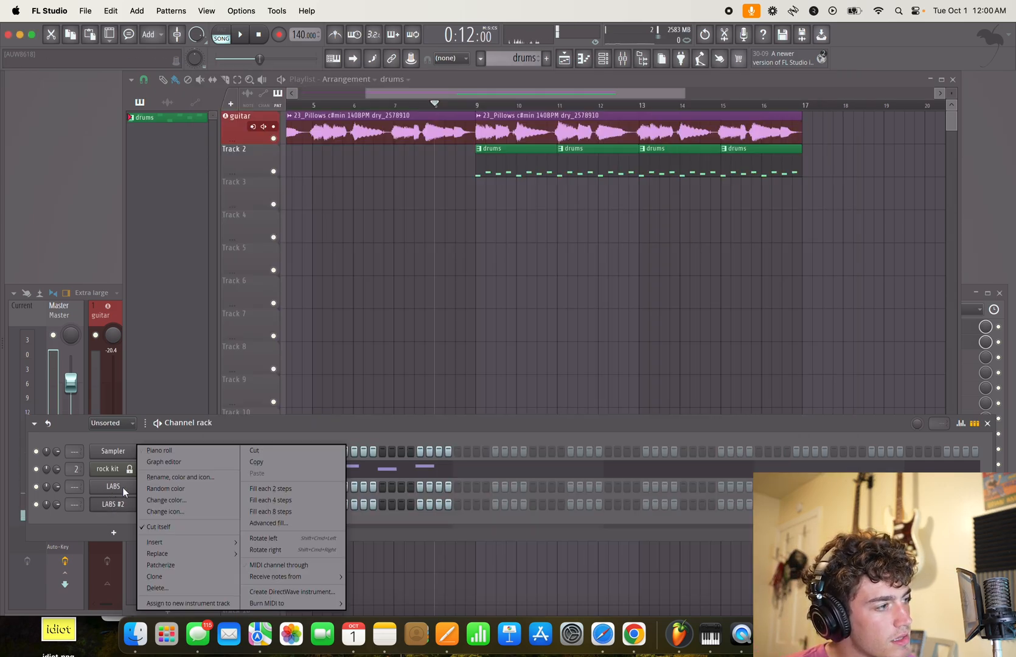
click(155, 588)
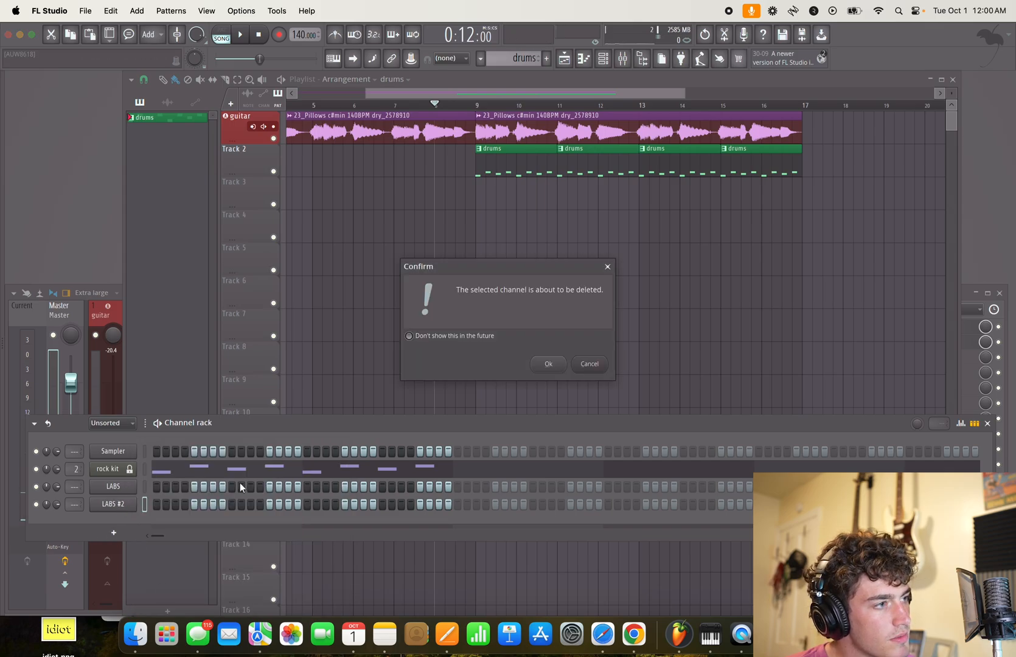
click(548, 364)
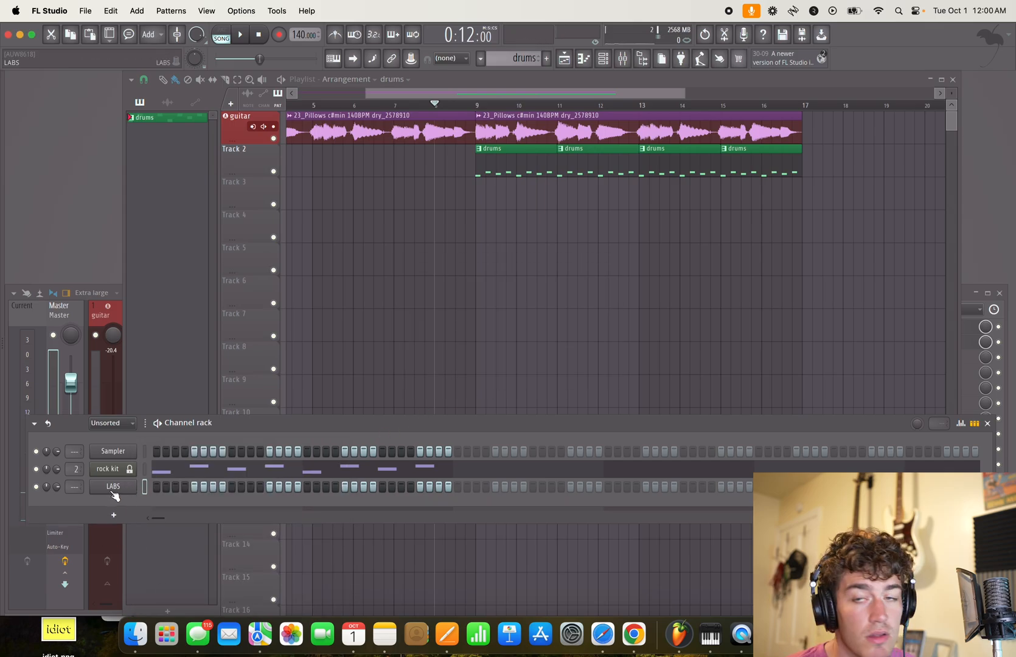
drag(75, 488, 146, 498)
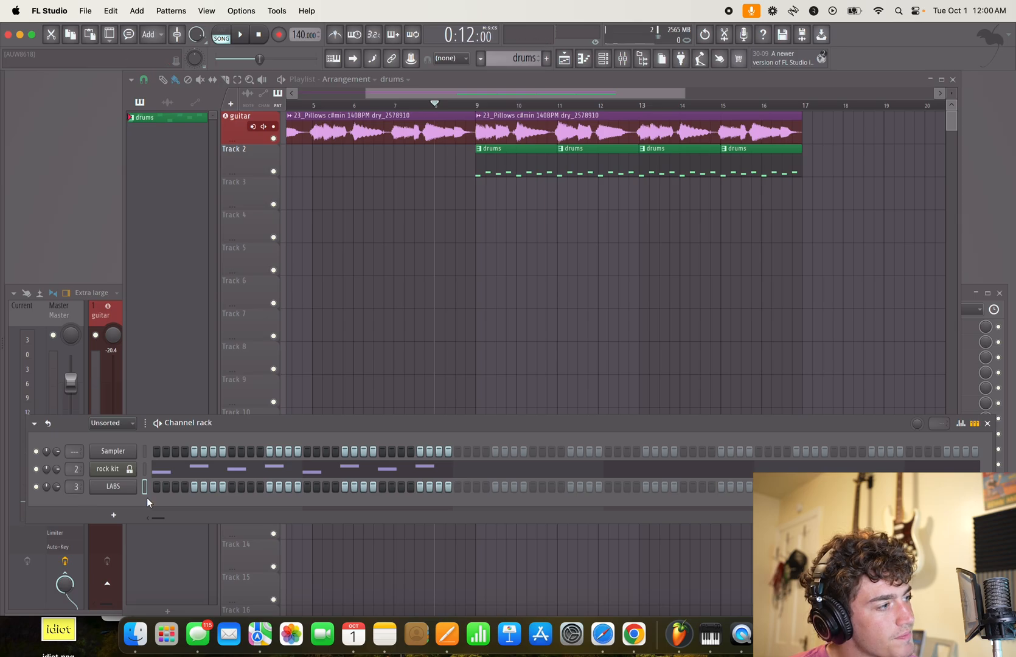
- Rename the LABS channel "bass" and colour it medium red violet (#8F487C)
middle_click(114, 490)
click(228, 494)
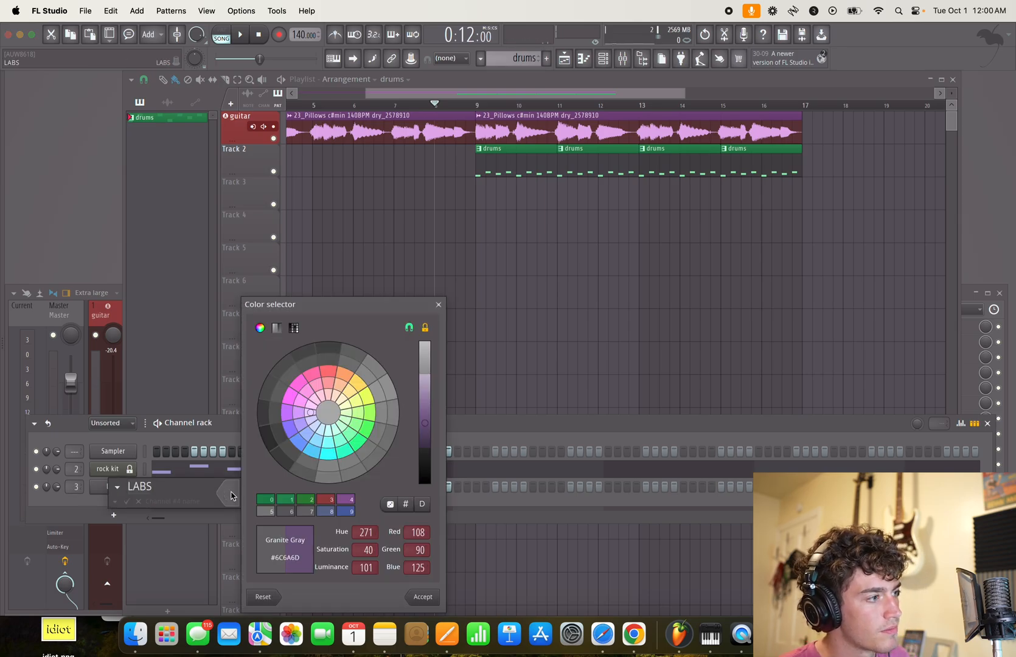
mouse_move(306, 419)
mouse_down()
mouse_move(309, 396)
mouse_move(300, 401)
mouse_up()
click(420, 597)
click(234, 500)
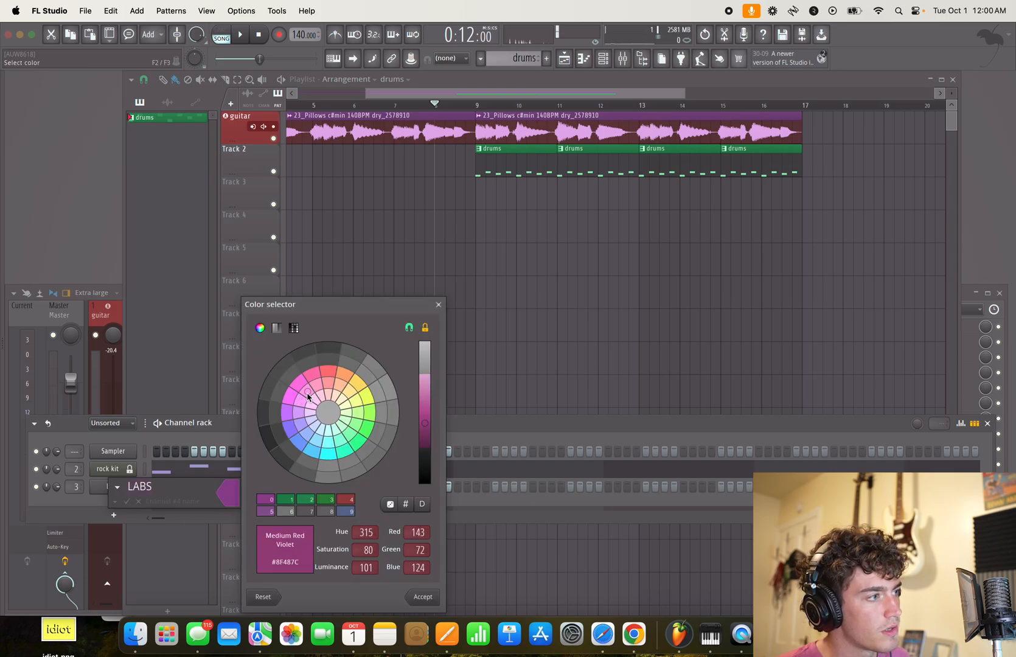
click(422, 596)
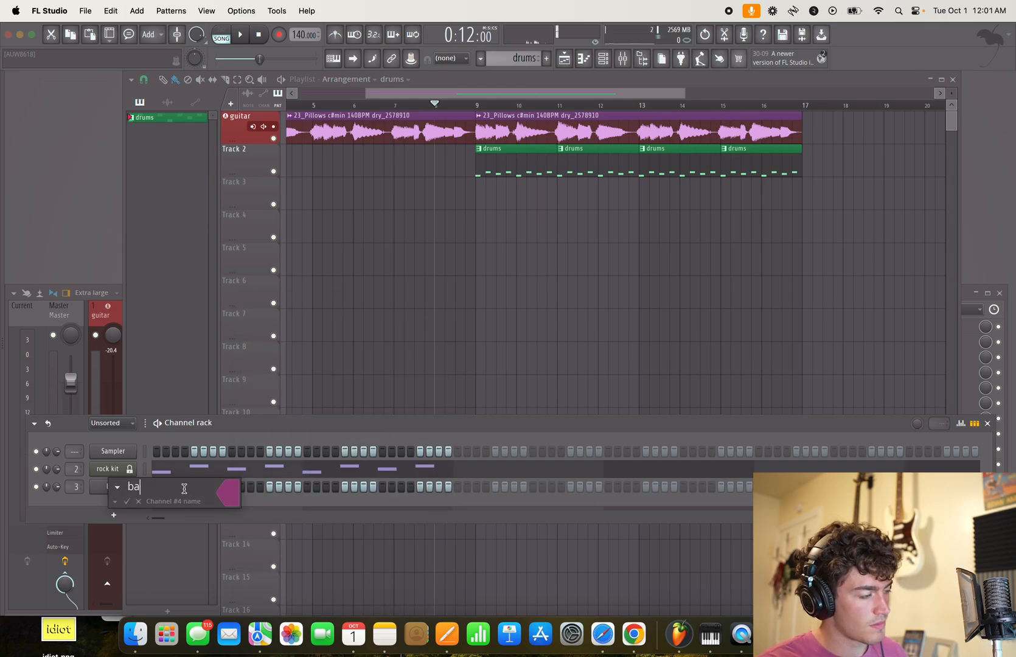
key(Return)
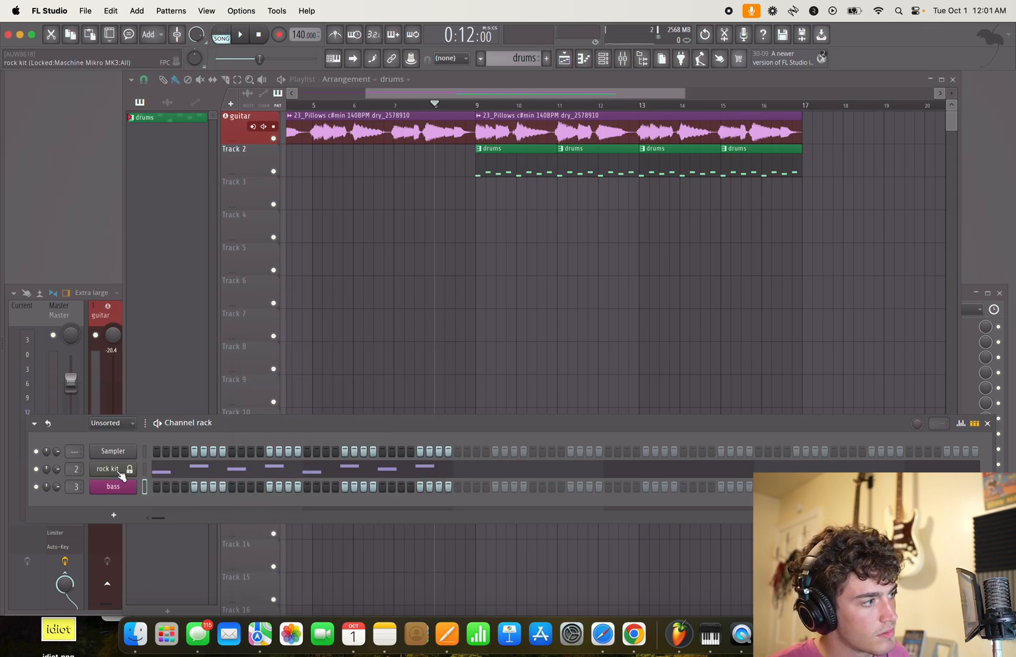
- Recolour the rock kit channel green in the channel rack
click(233, 477)
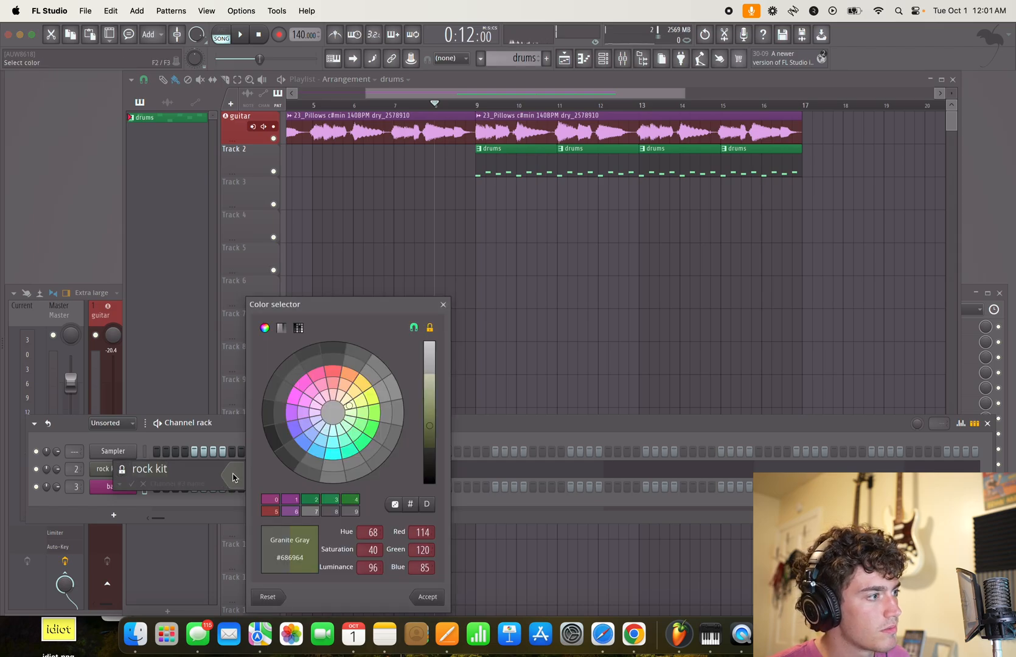
click(356, 437)
key(Return)
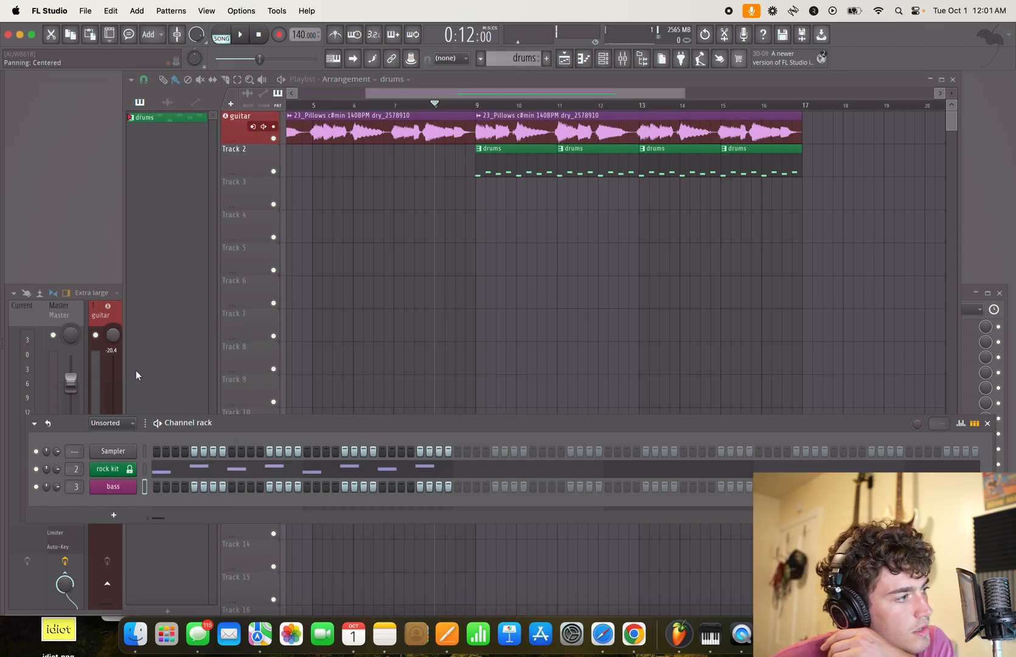
- Delete the unused Sampler channel from the channel rack
right_click(122, 454)
click(169, 587)
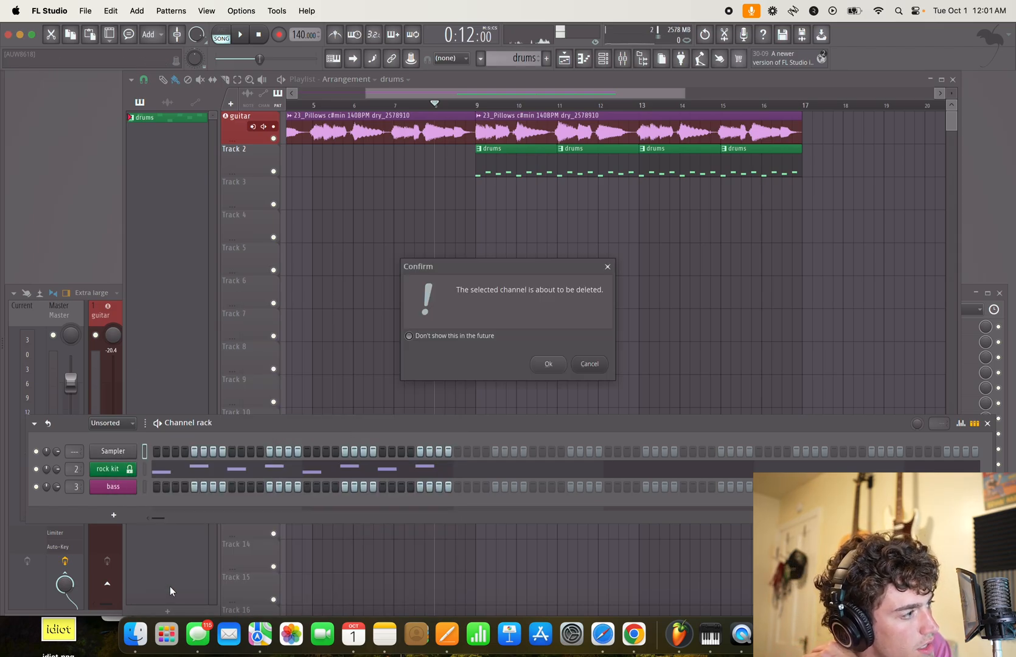
click(543, 363)
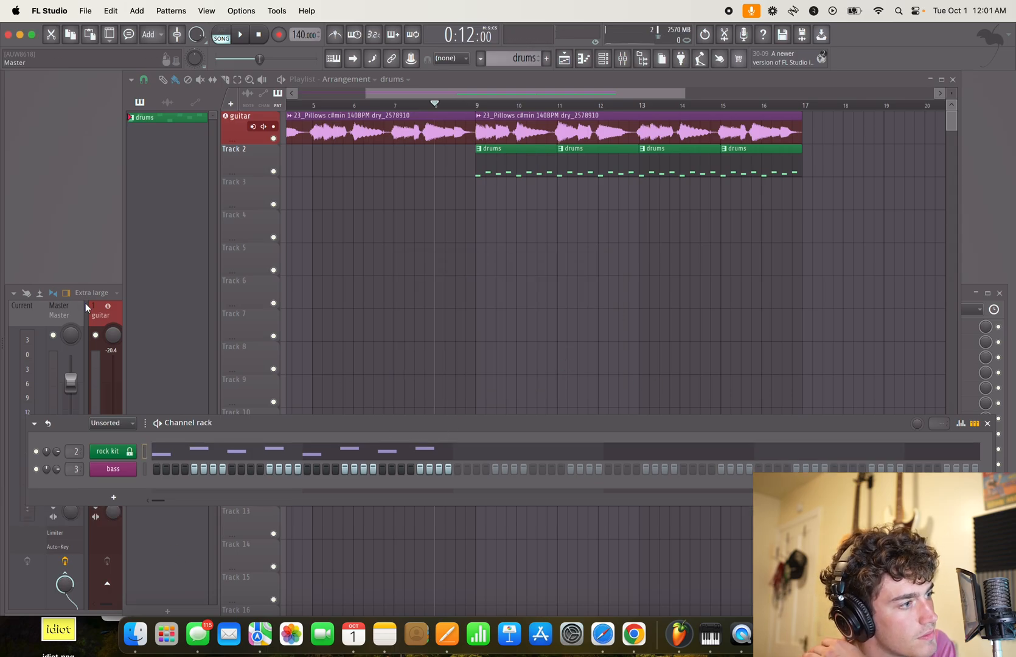
- Name mixer Insert 3 "bass" and colour it medium red violet (#8D477A)
click(103, 314)
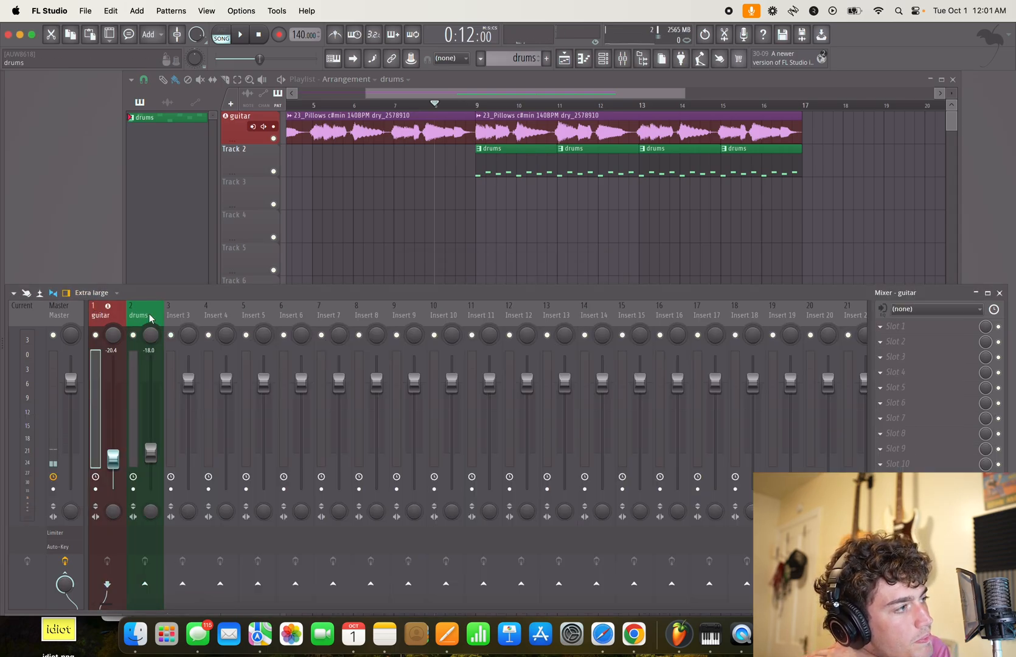
double_click(191, 315)
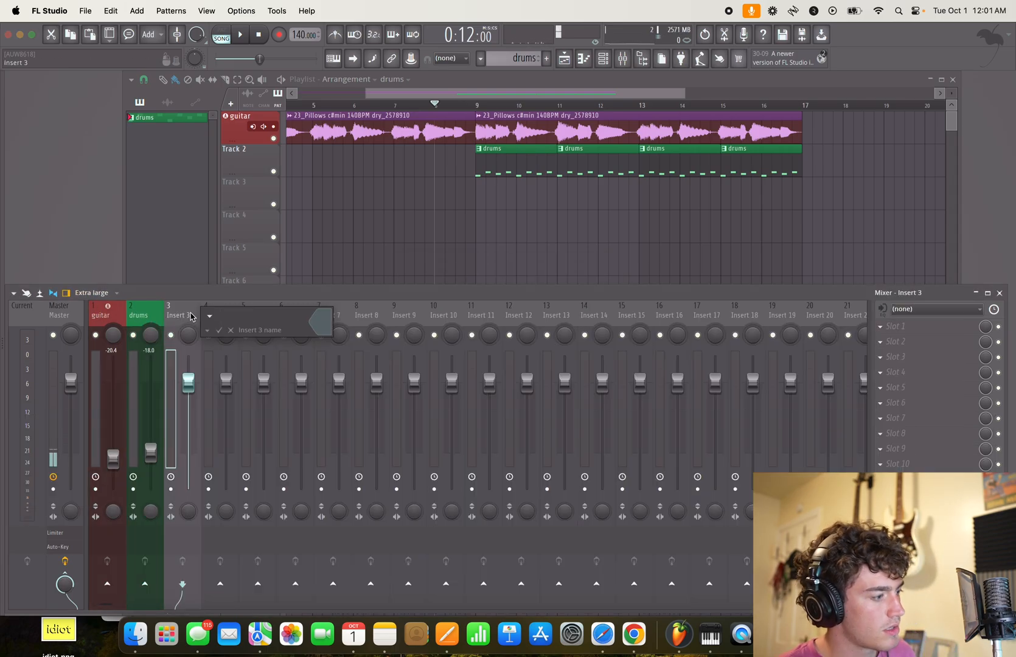
click(327, 319)
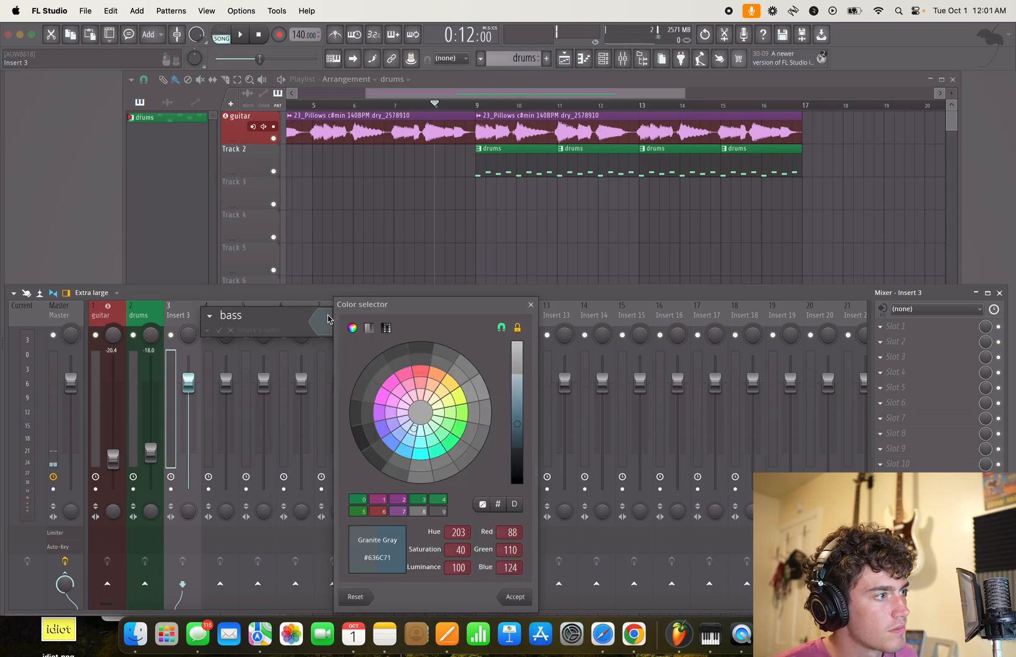
click(399, 397)
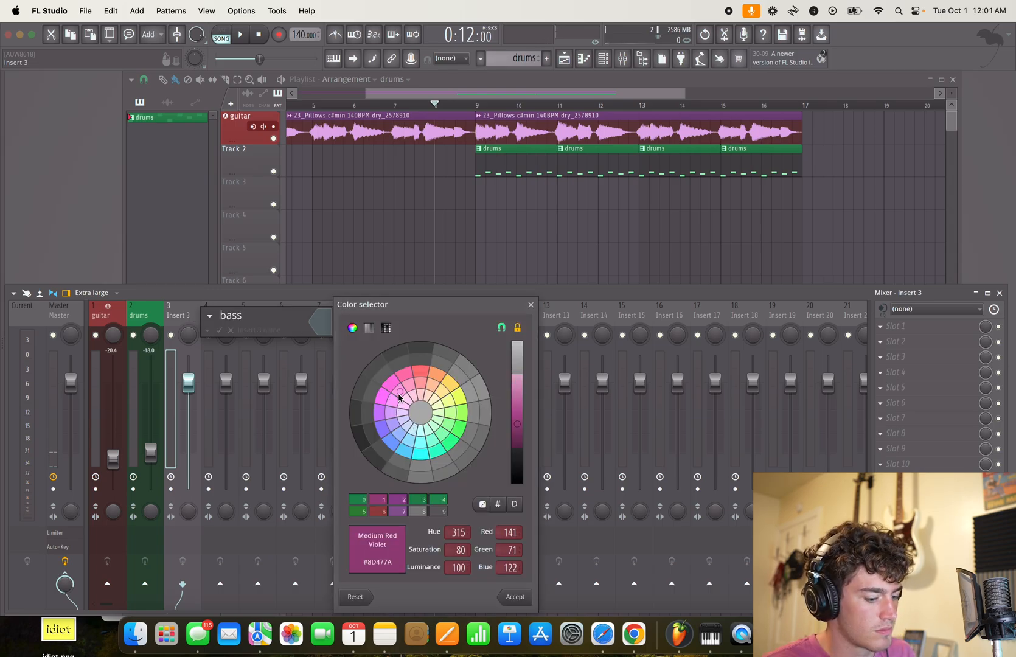
key(Return)
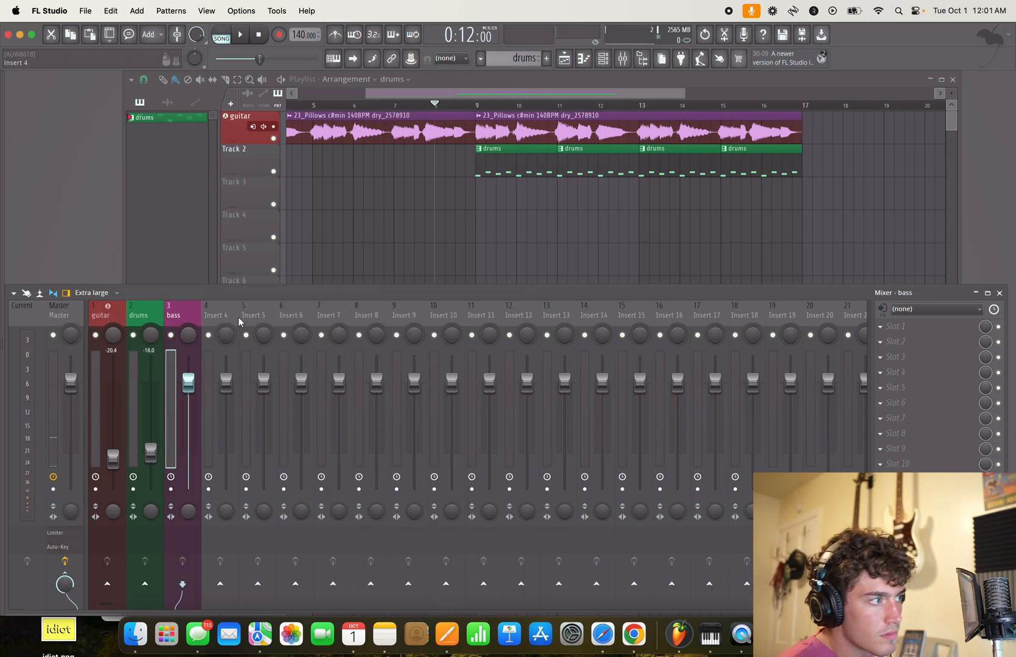
click(601, 68)
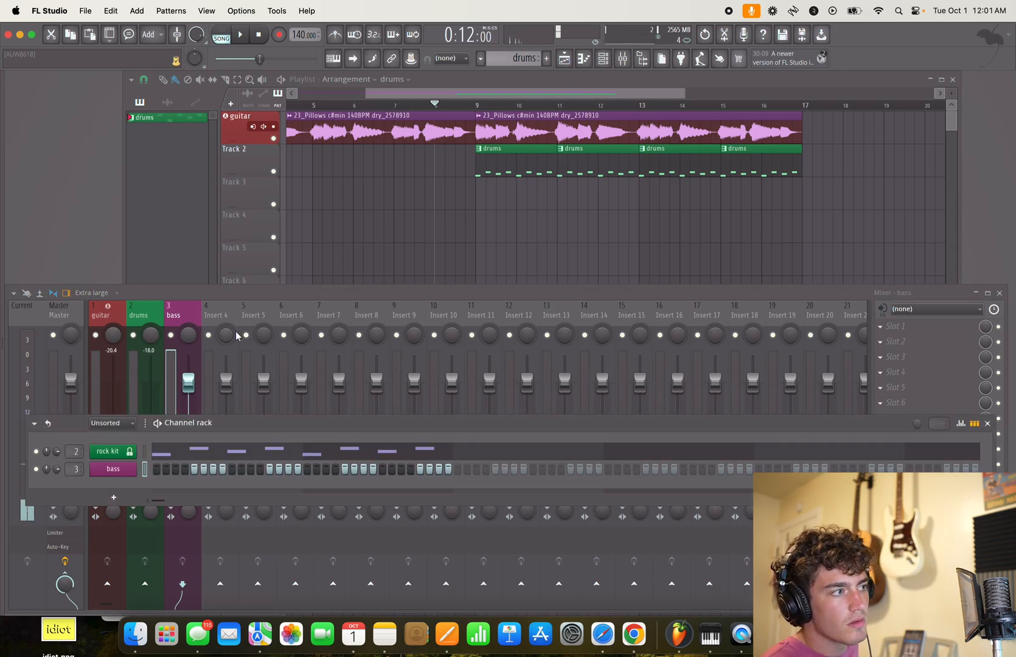
click(234, 311)
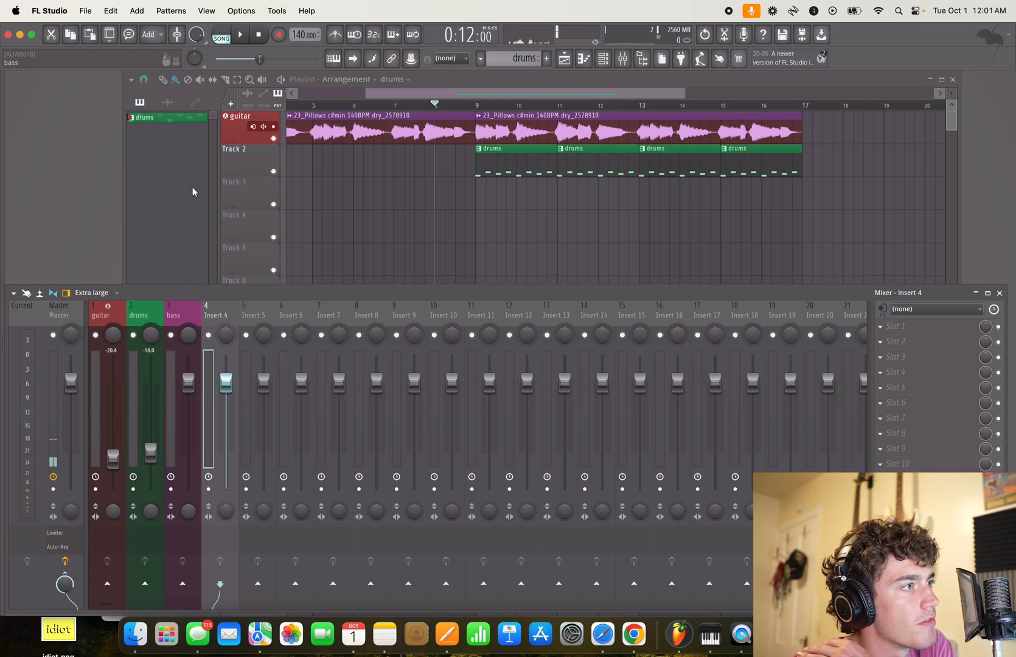
- Create a new pattern named "bass" in medium red violet and place it on playlist Track 3 at bar 9
key(F9)
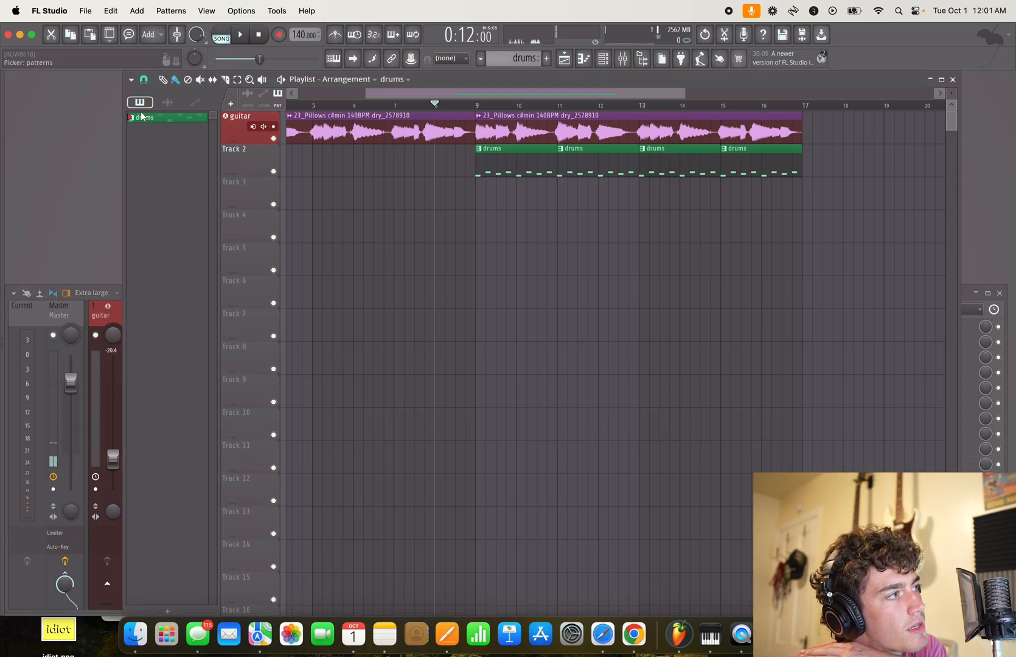
key(F4)
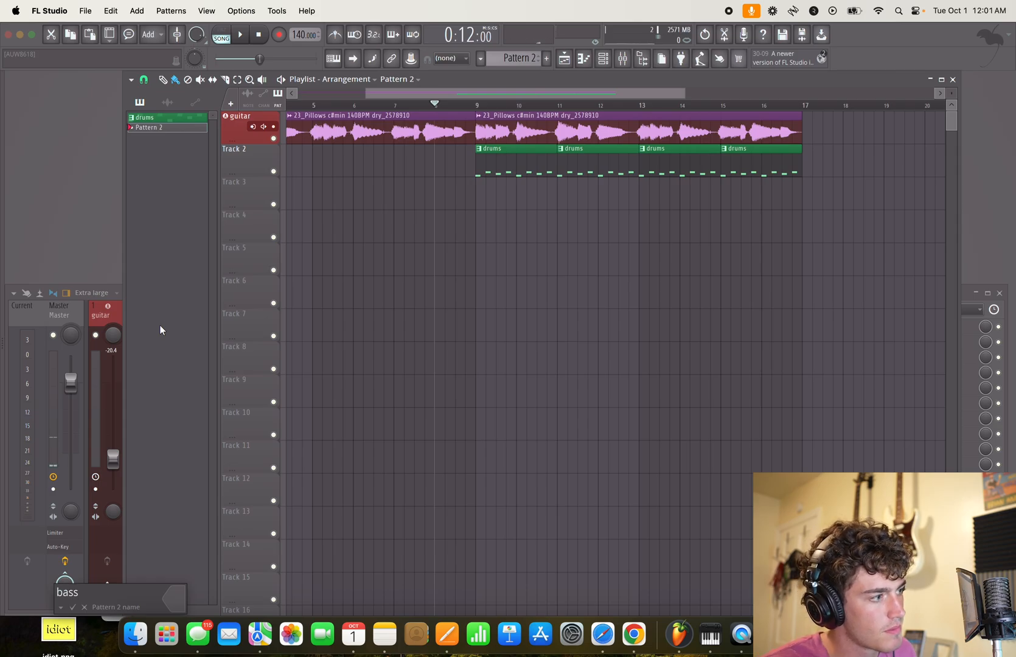
click(180, 594)
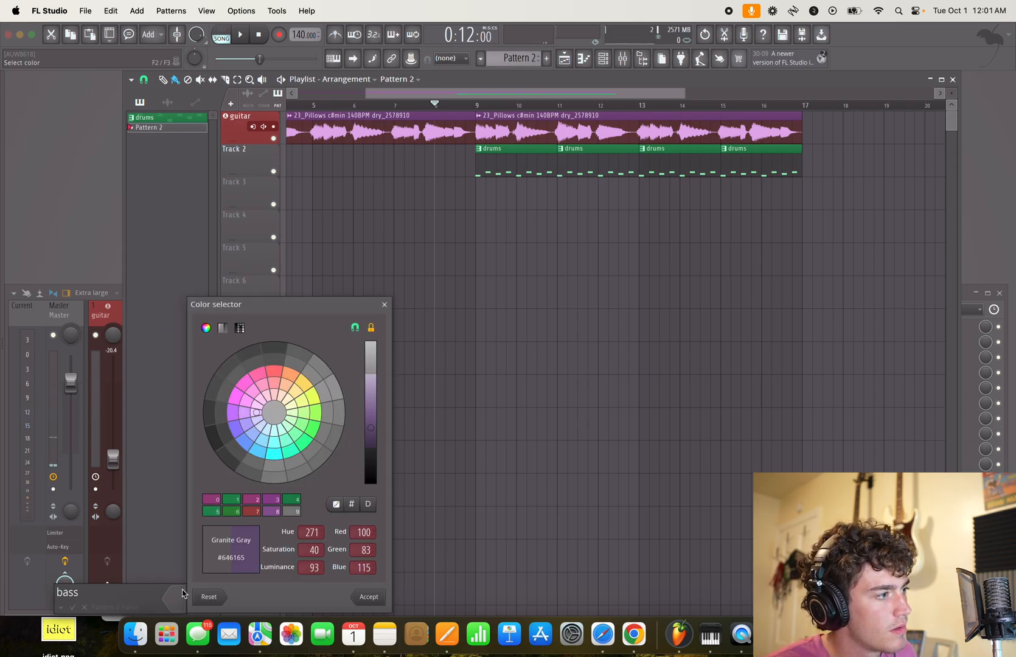
click(250, 395)
key(Return)
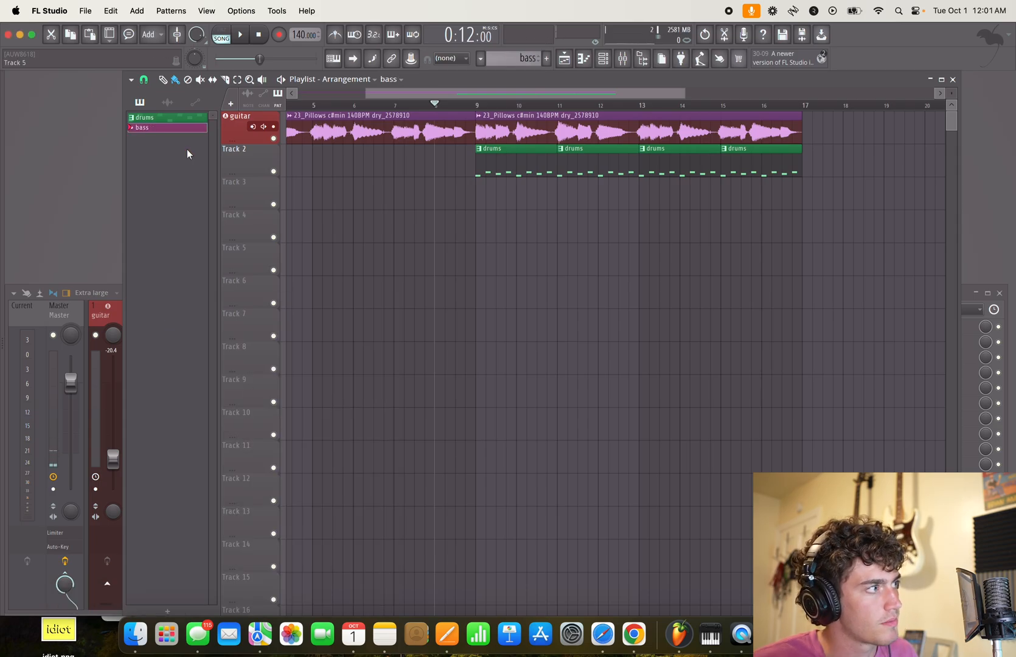
drag(169, 132, 478, 193)
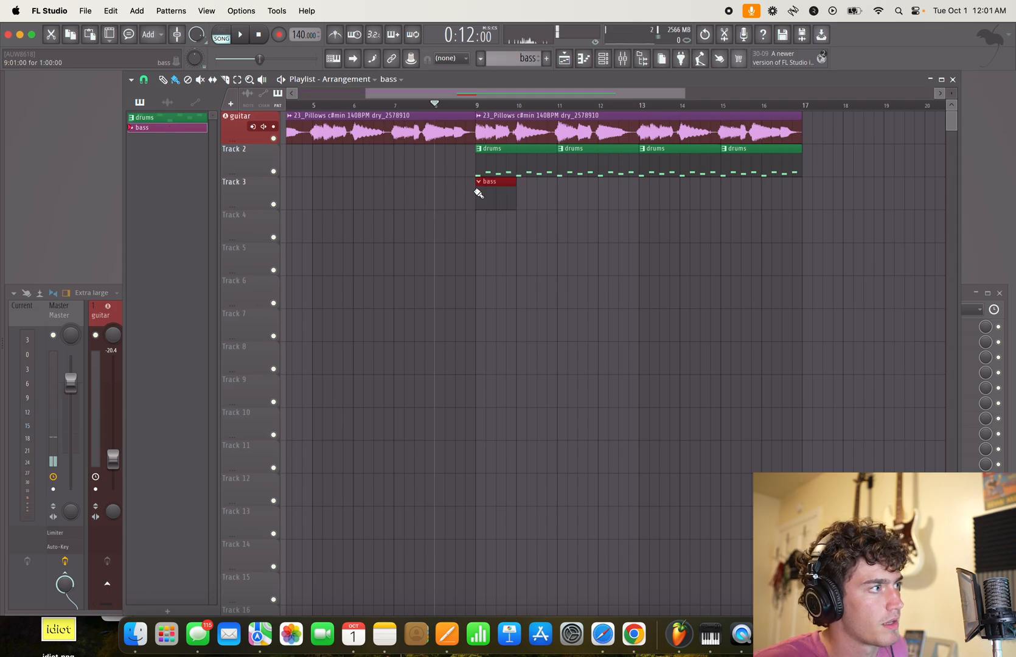
- Colour playlist Track 2 medium red violet (#844272)
double_click(246, 165)
click(357, 159)
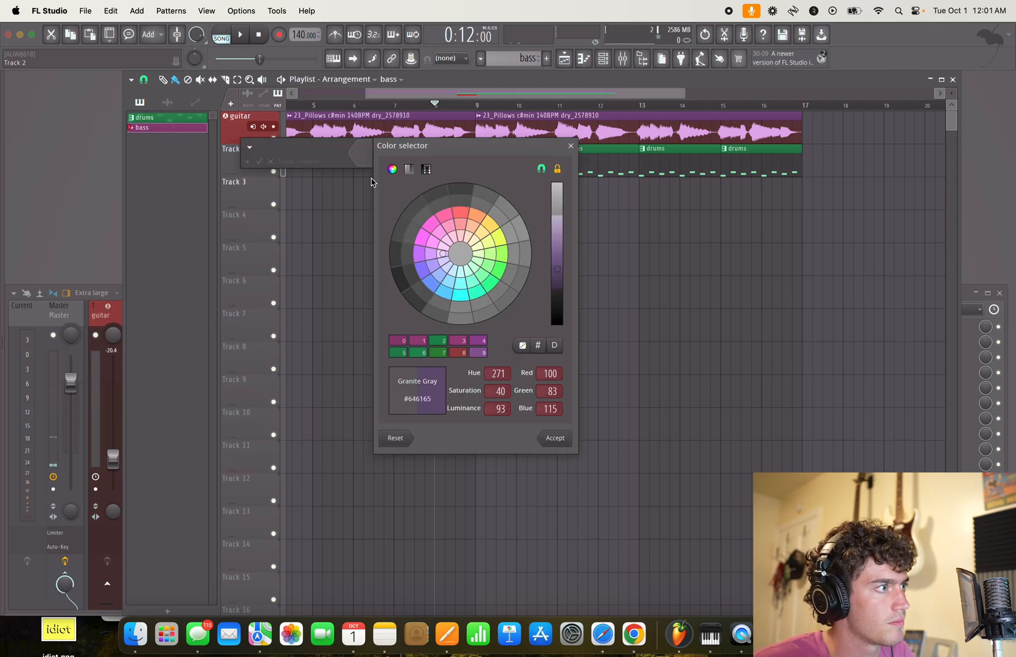
click(437, 239)
key(Return)
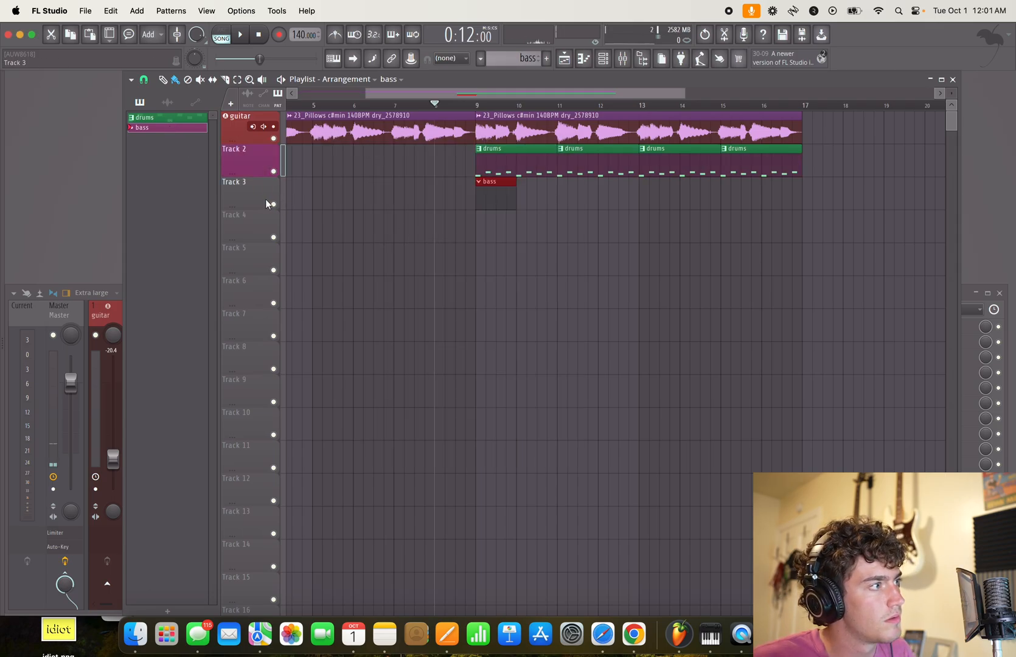
- Colour playlist Track 2 sea green (#428454) and rename it "drums"
double_click(253, 165)
click(372, 157)
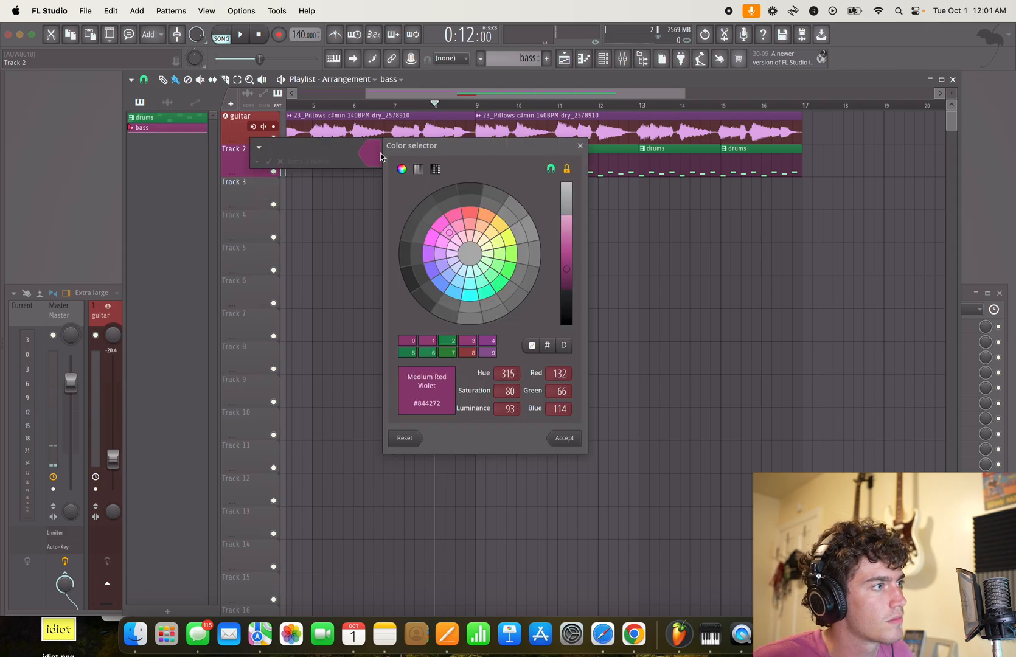
click(496, 265)
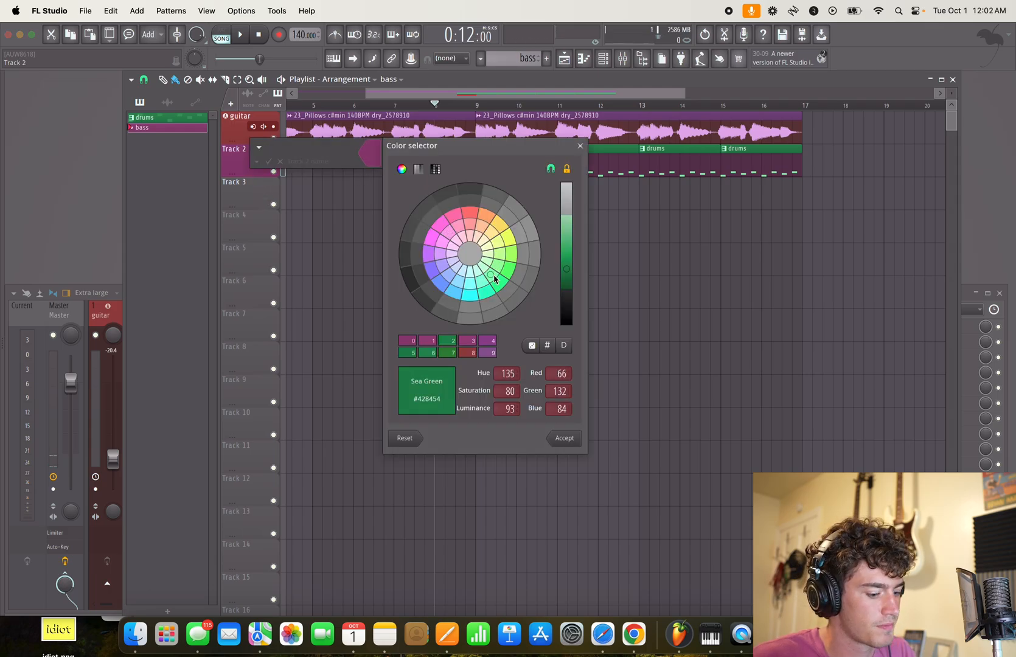
key(Return)
double_click(255, 165)
text(dru)
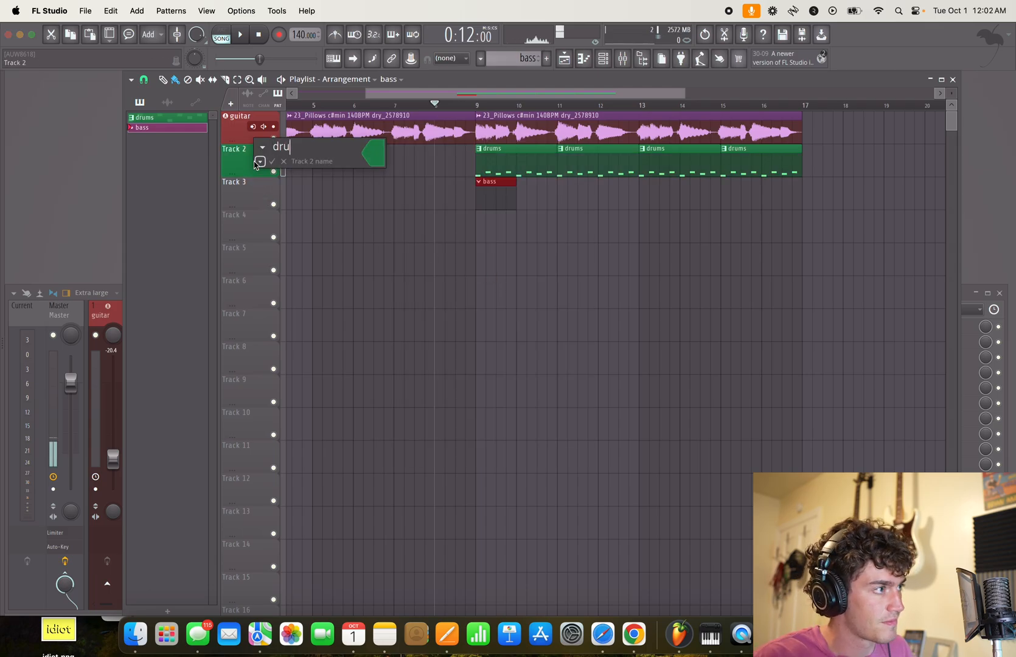
text(ms)
key(Return)
- Name playlist Track 3 "bass" and colour it medium red violet to match its pattern
double_click(263, 194)
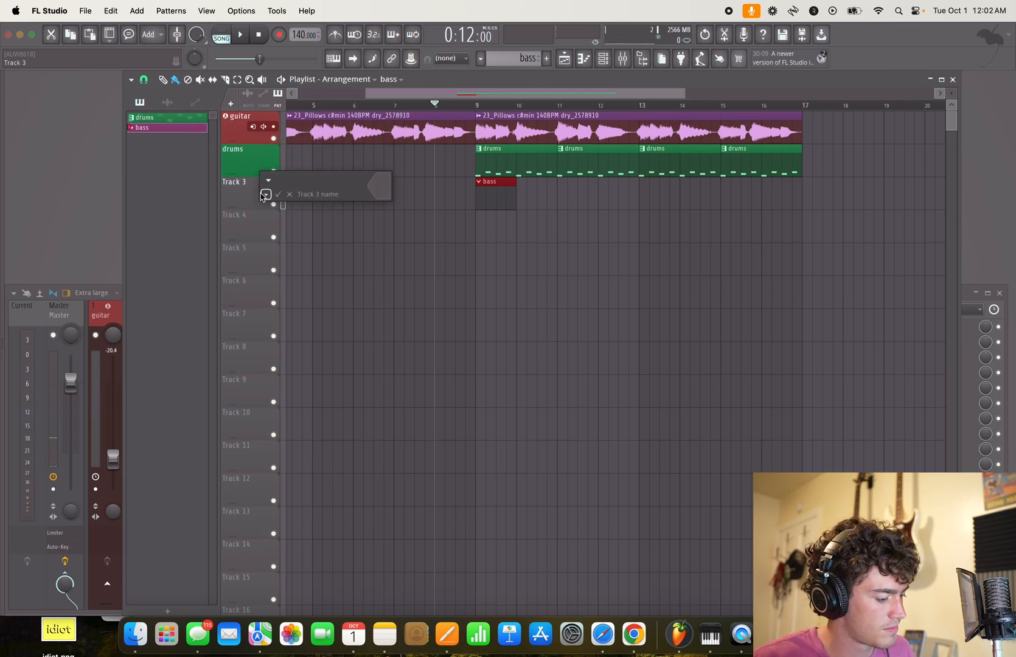
click(363, 186)
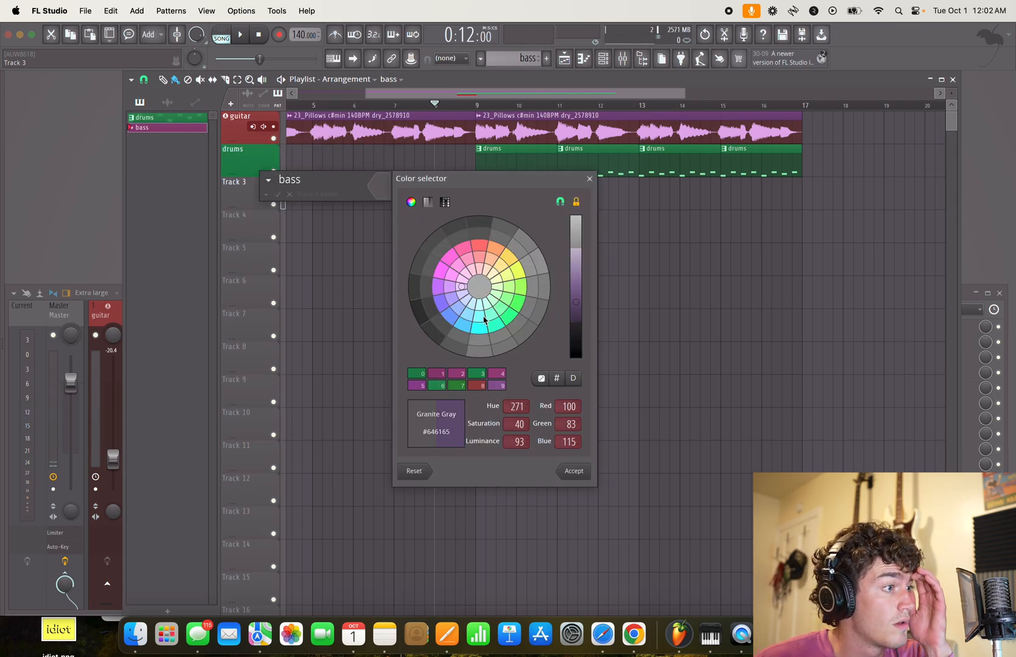
click(459, 271)
key(Return)
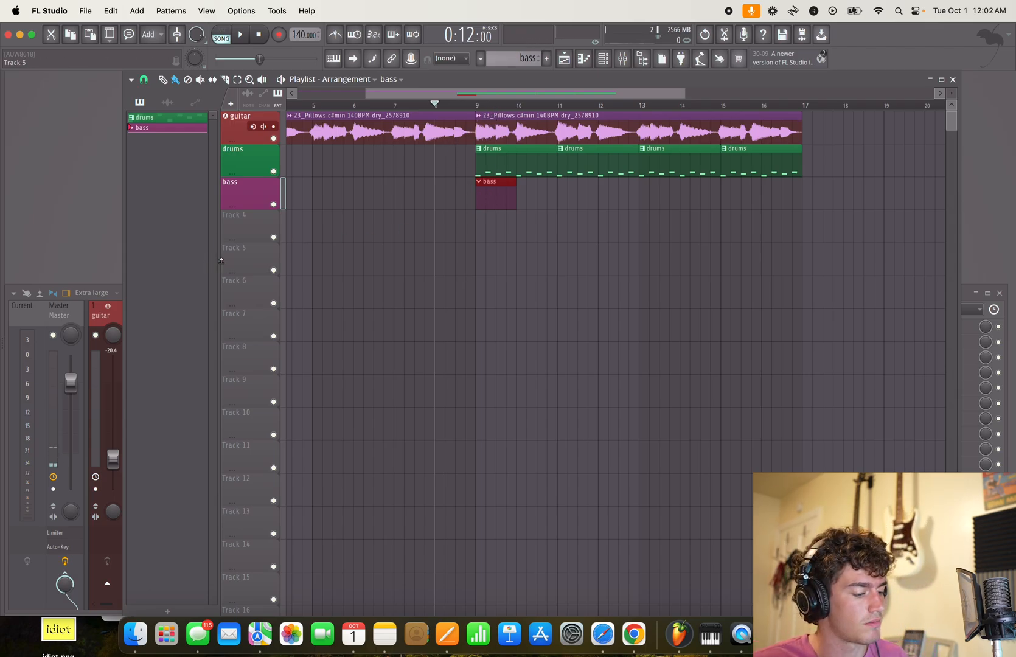
- Try A2 notes at bars 1 and 2 of the bass pattern's piano roll against song playback
key(space)
key(space)
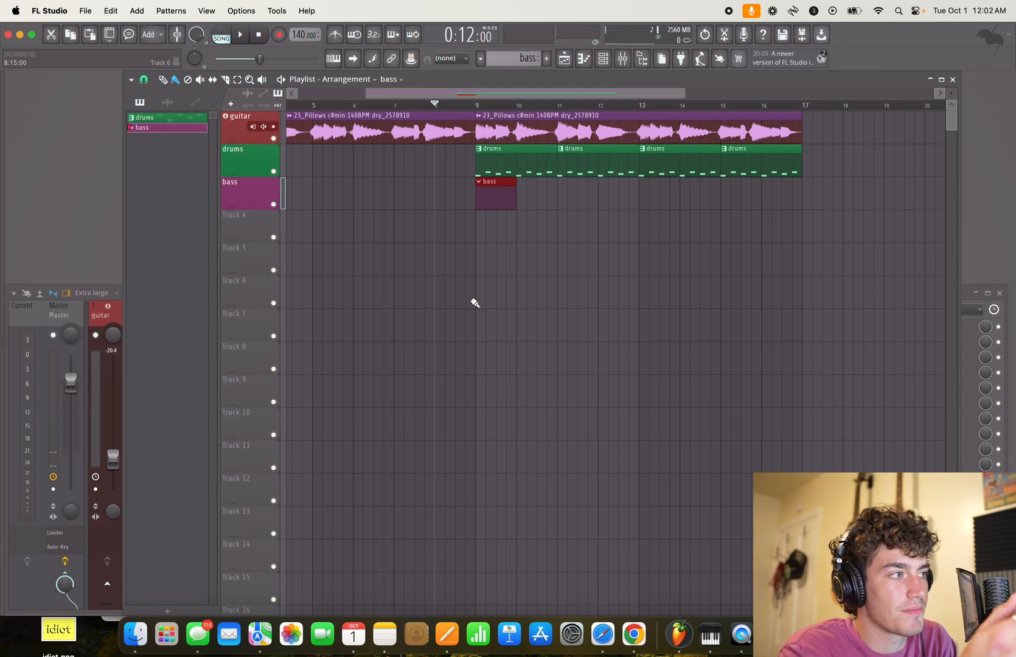
key(F7)
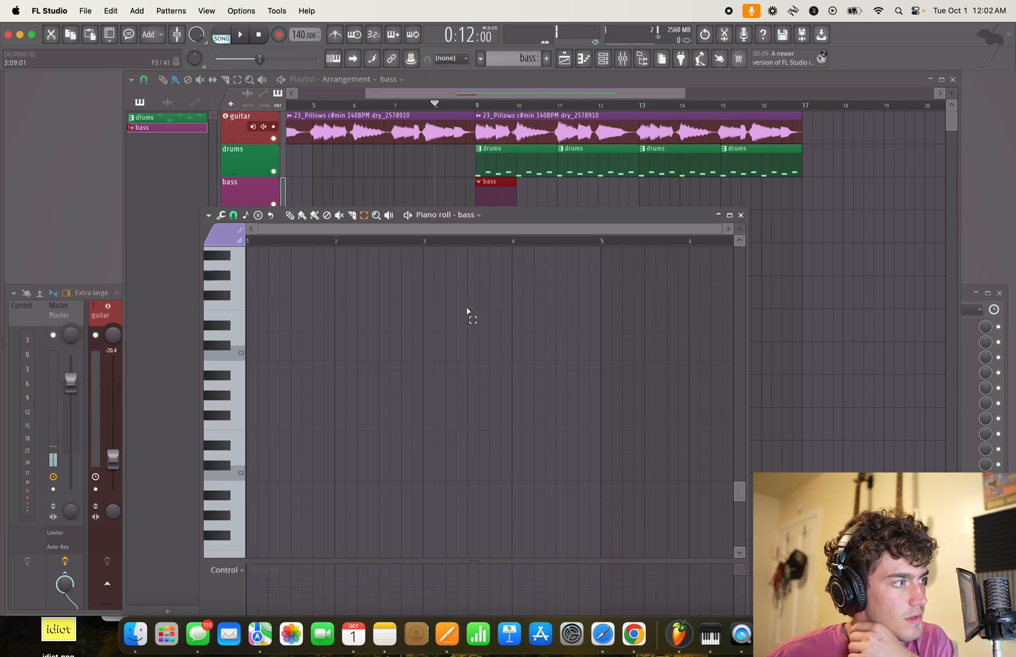
click(243, 370)
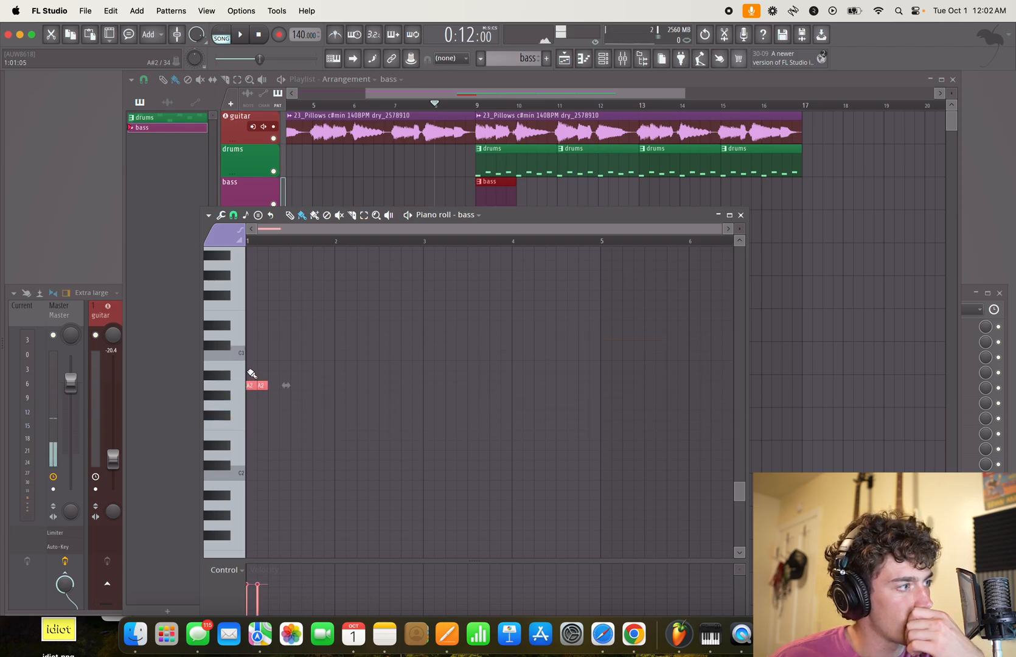
key(space)
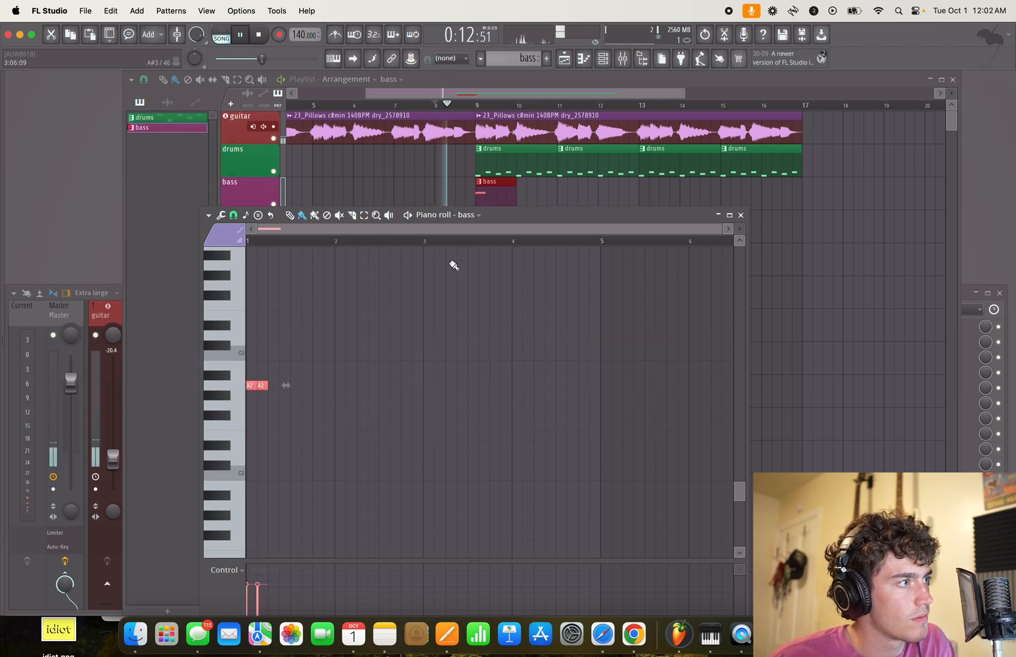
click(337, 387)
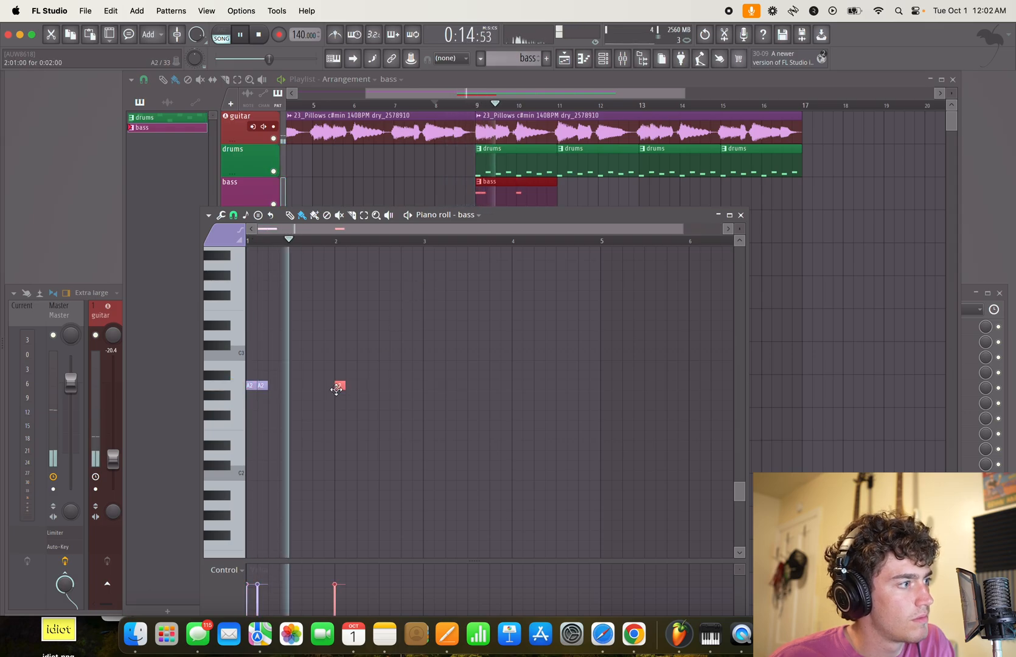
click(384, 386)
key(space)
- Delete all the trial A2 notes from the bass piano roll
right_click(384, 386)
right_click(340, 386)
right_click(263, 386)
right_click(250, 386)
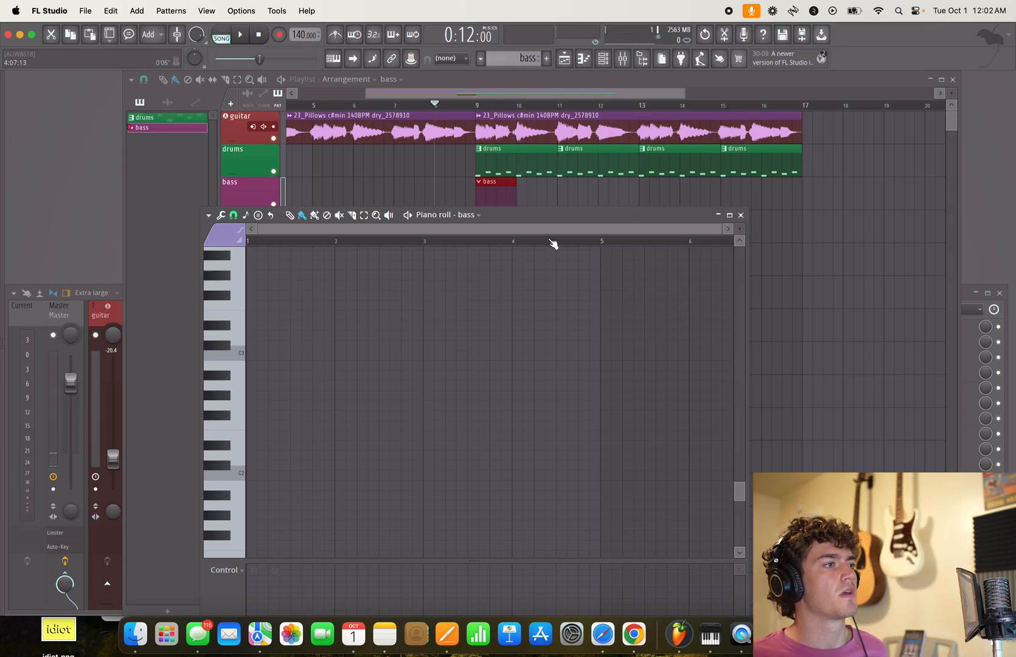
mouse_move(528, 215)
mouse_down()
mouse_move(552, 237)
mouse_move(537, 213)
mouse_up()
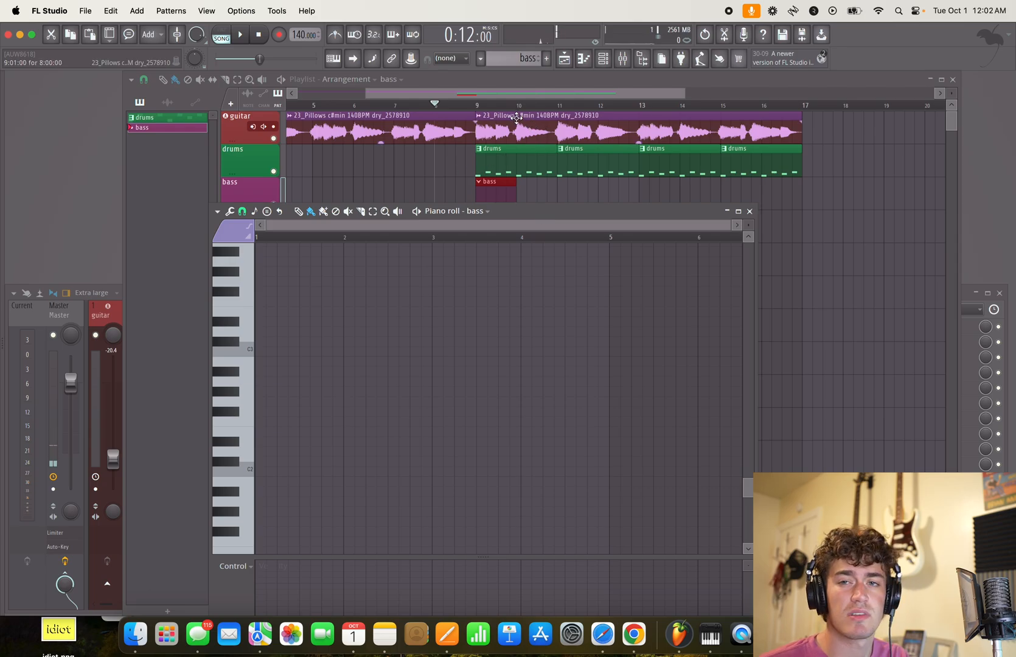
- Run the Master track's Auto-Key plugin in Listen mode during song playback to detect the key
click(69, 314)
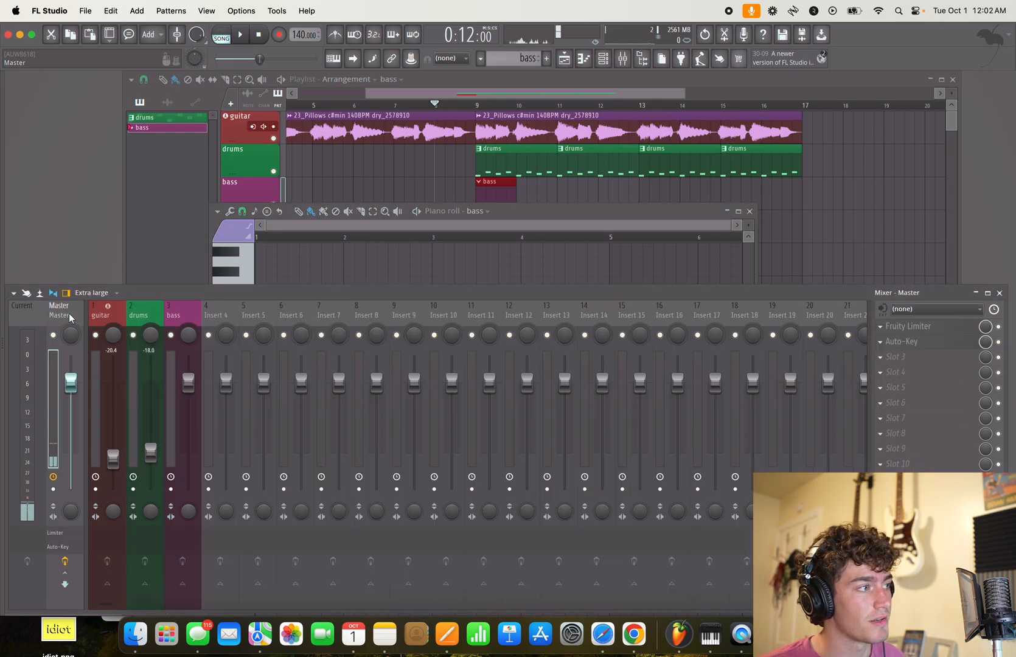
click(912, 343)
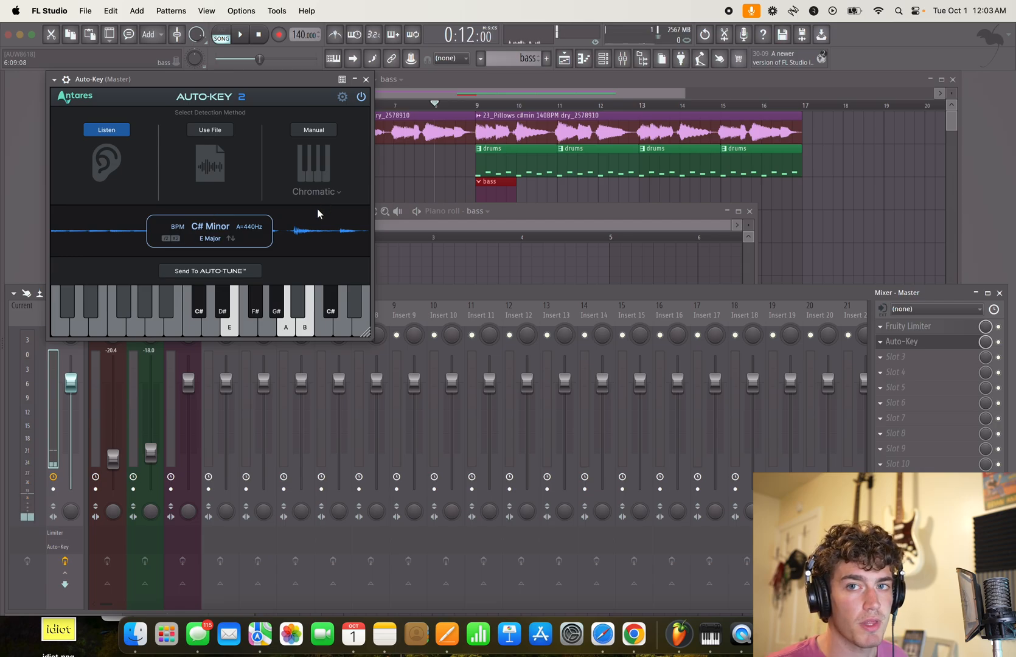
click(110, 132)
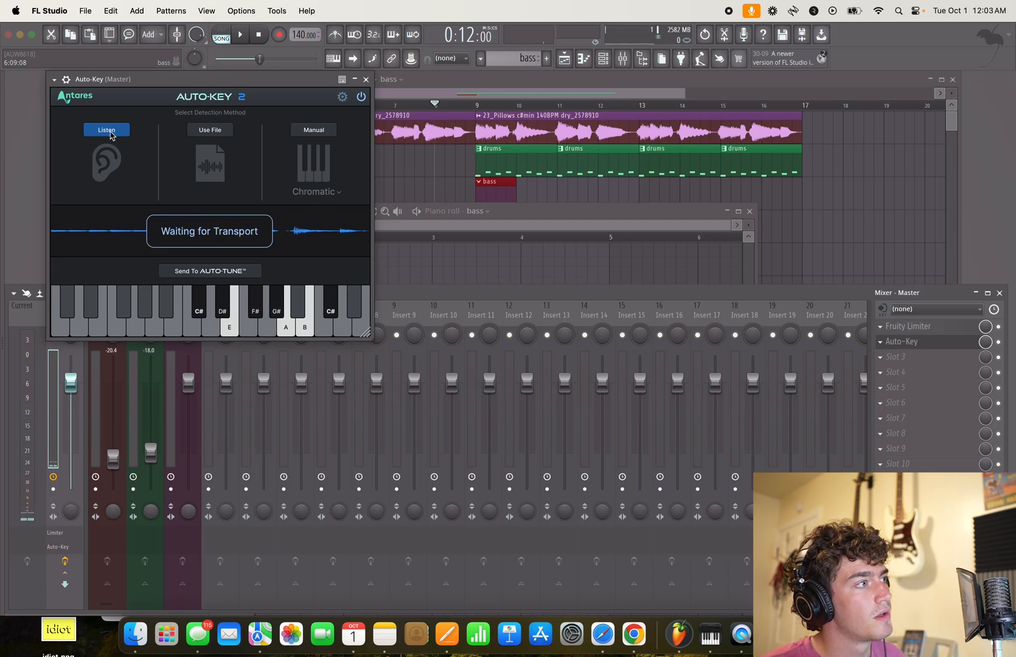
key(space)
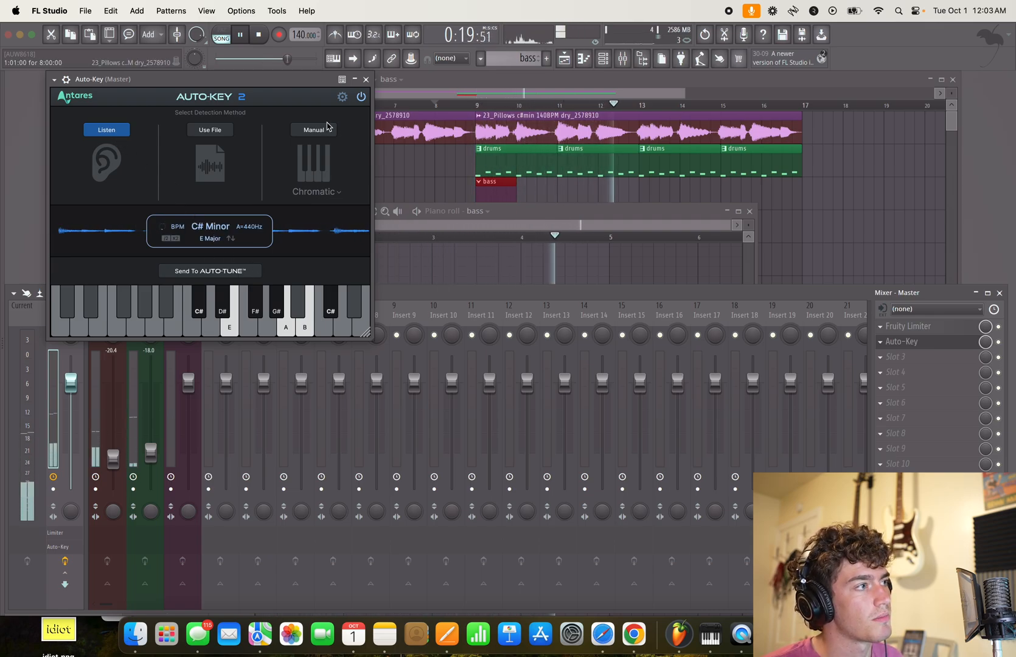
key(space)
click(365, 79)
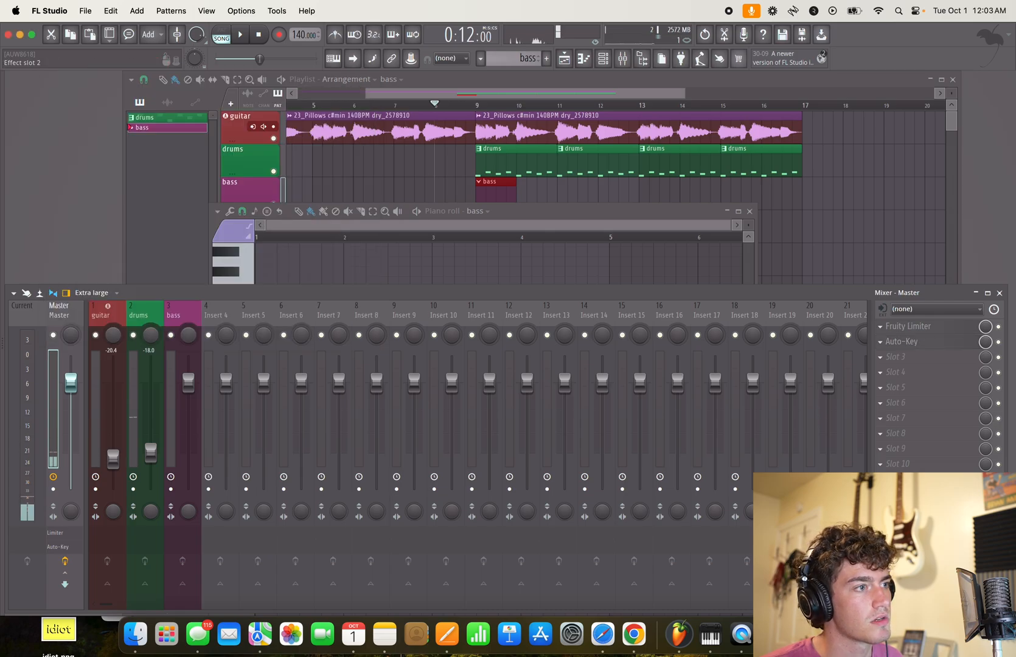
- Reopen Auto-Key and go through the labelled scale notes on its keyboard
click(899, 342)
click(203, 315)
click(218, 313)
click(234, 316)
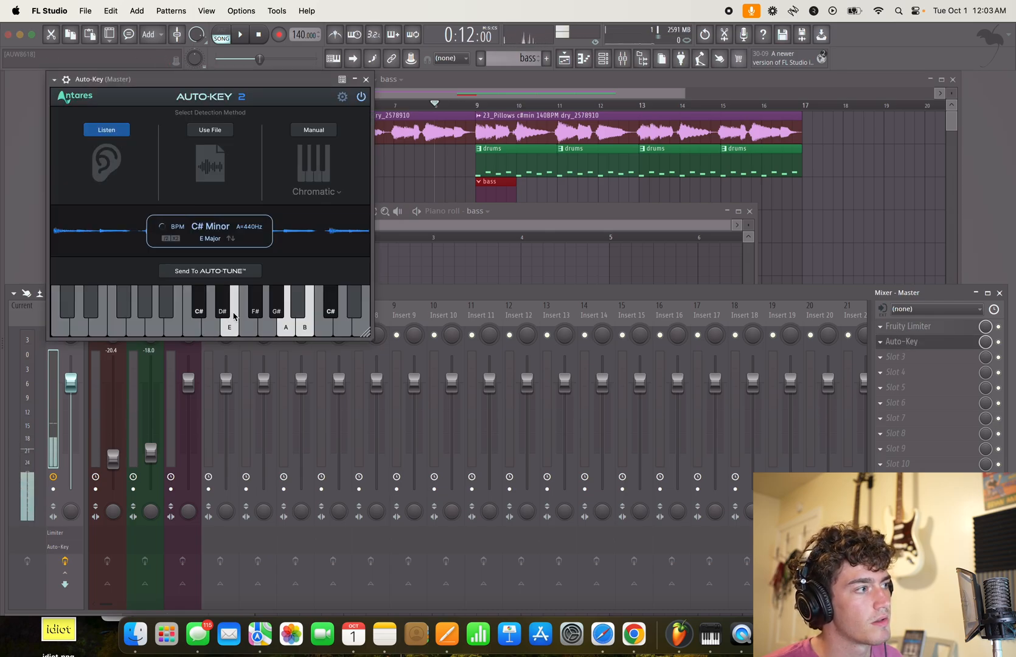
click(255, 314)
click(285, 319)
click(305, 319)
click(332, 313)
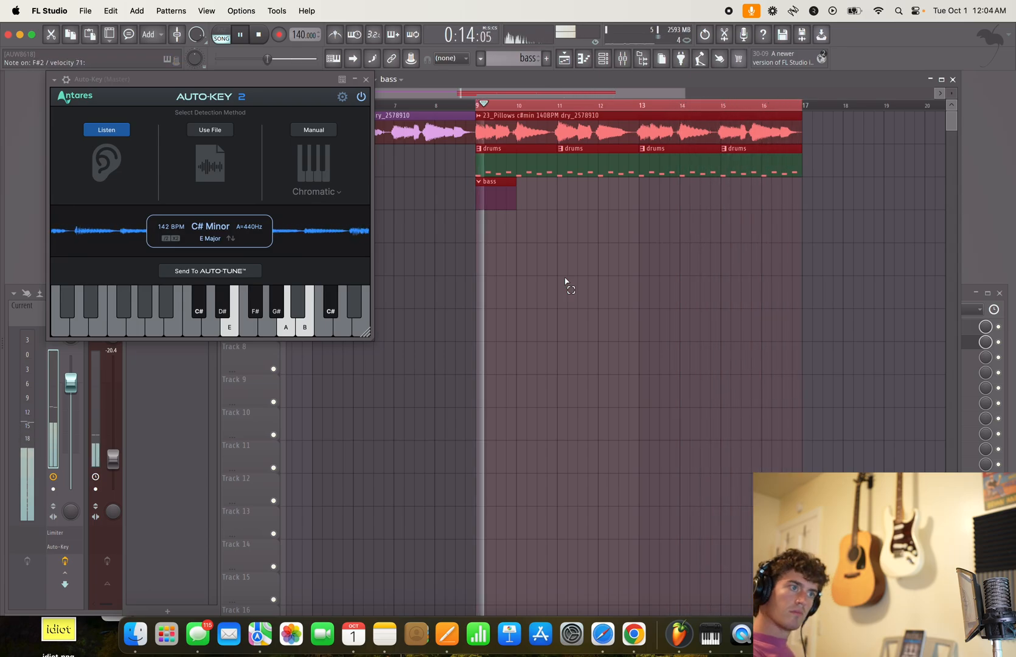
- Stop playback, open the bass channel's piano roll and arrange it beside the Auto-Key window
key(space)
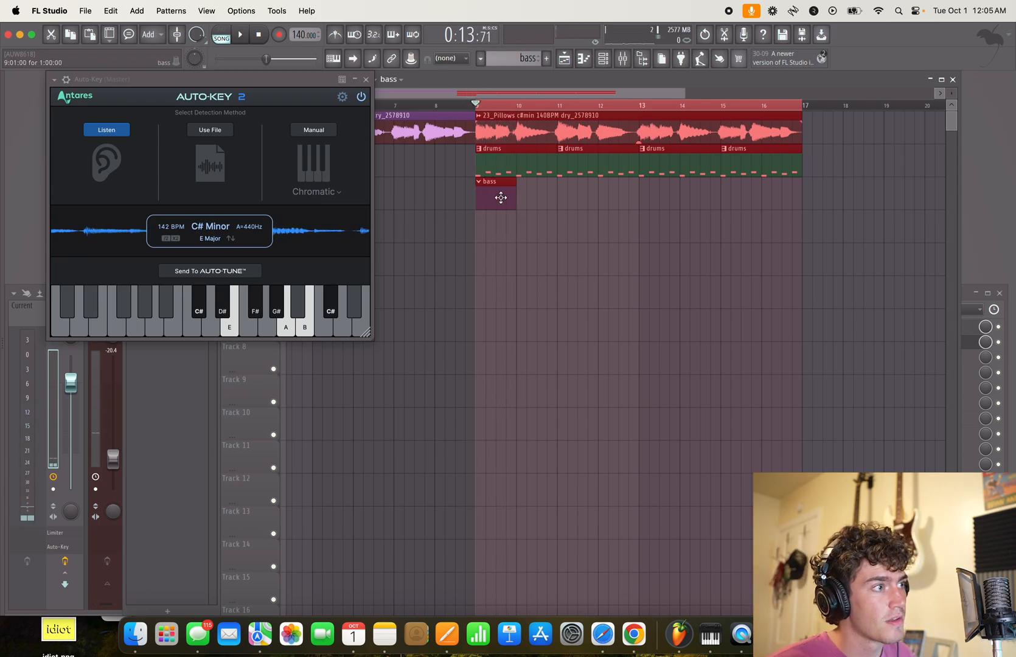
key(F6)
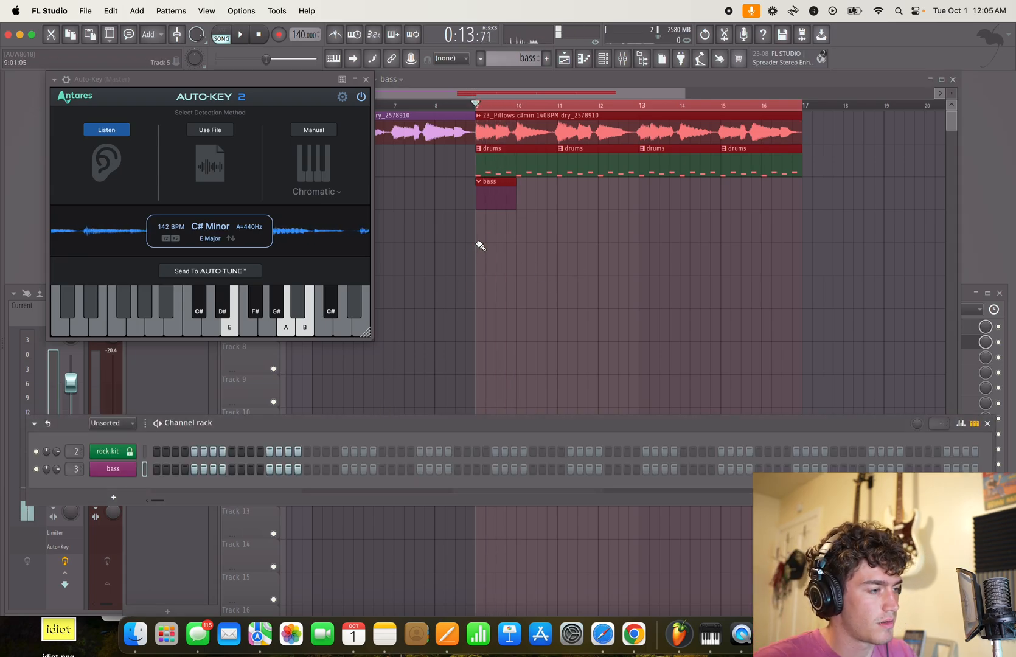
key(F7)
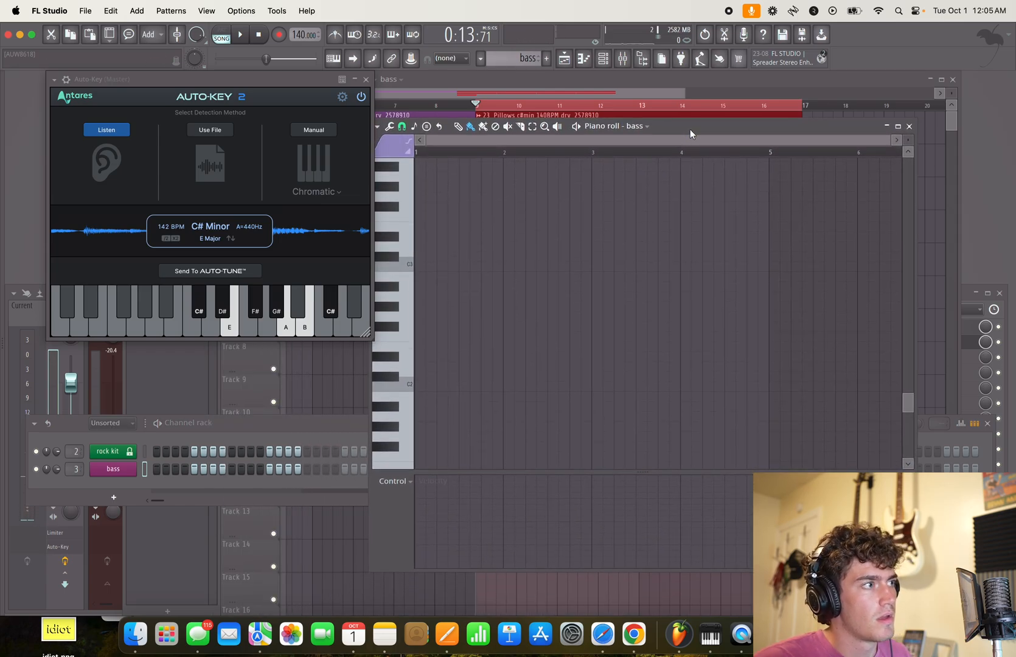
drag(233, 83, 187, 95)
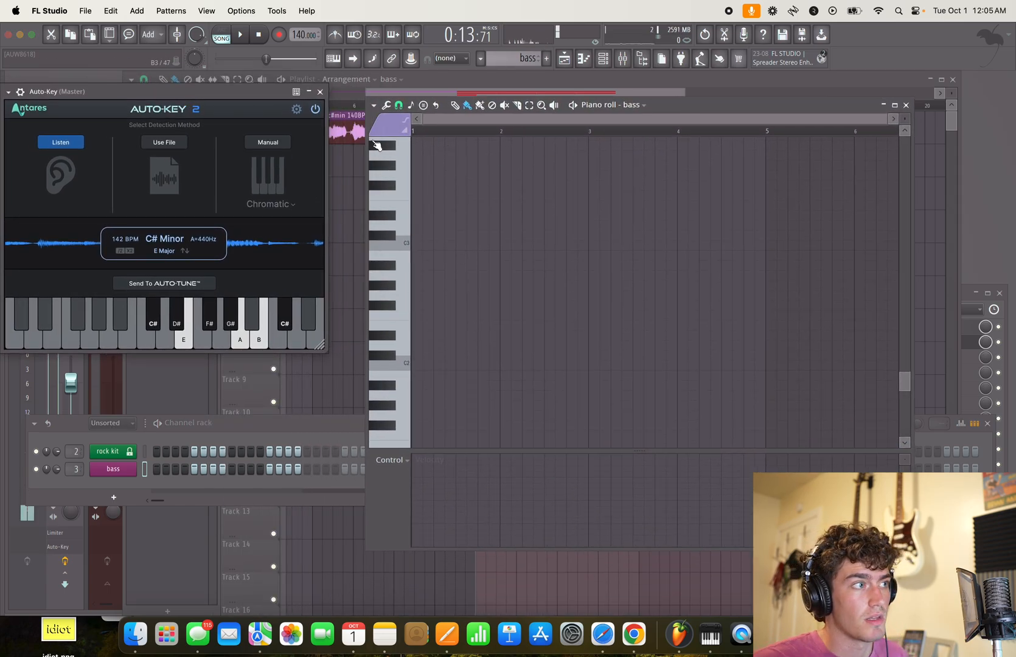
drag(733, 110, 716, 99)
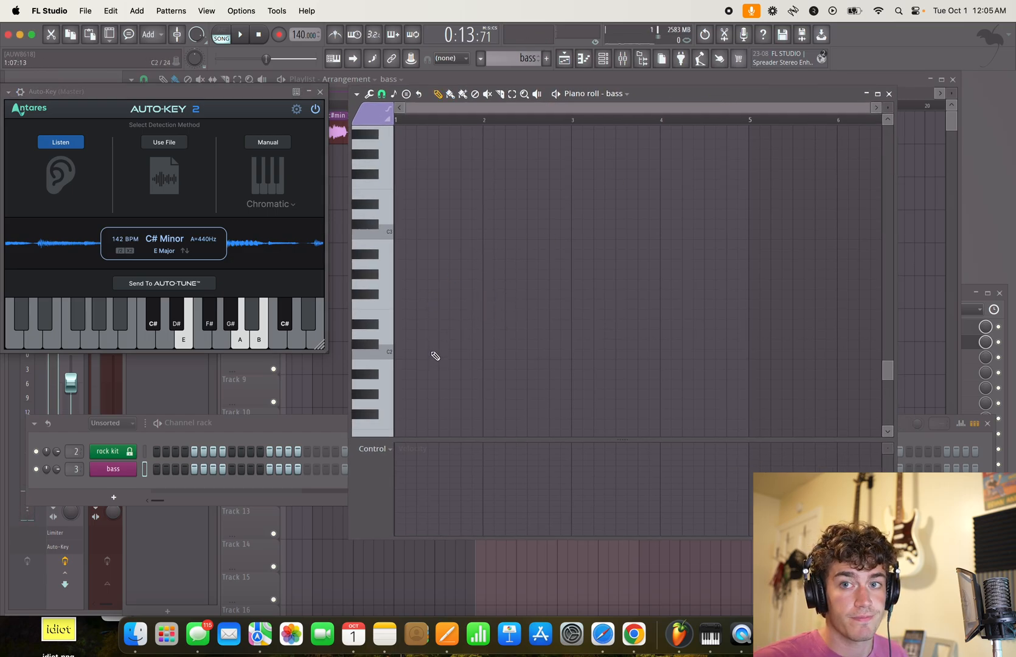
- Audition bass notes, including a run played through the computer's typing-keyboard piano
scroll(410, 367, up, 6)
scroll(422, 354, down, 2)
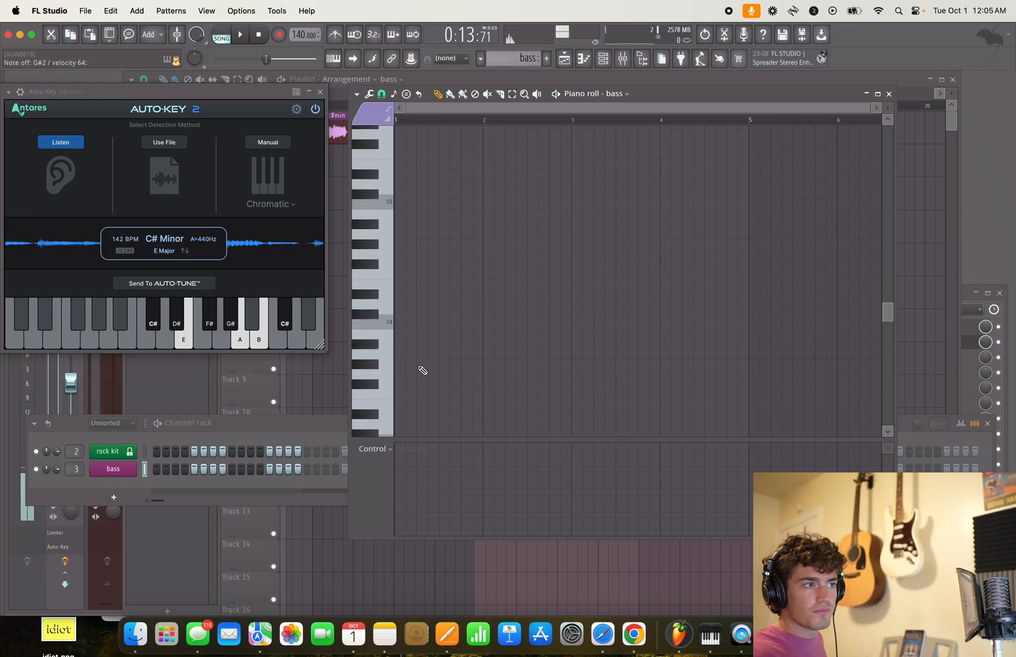
scroll(428, 361, down, 1)
scroll(439, 352, down, 1)
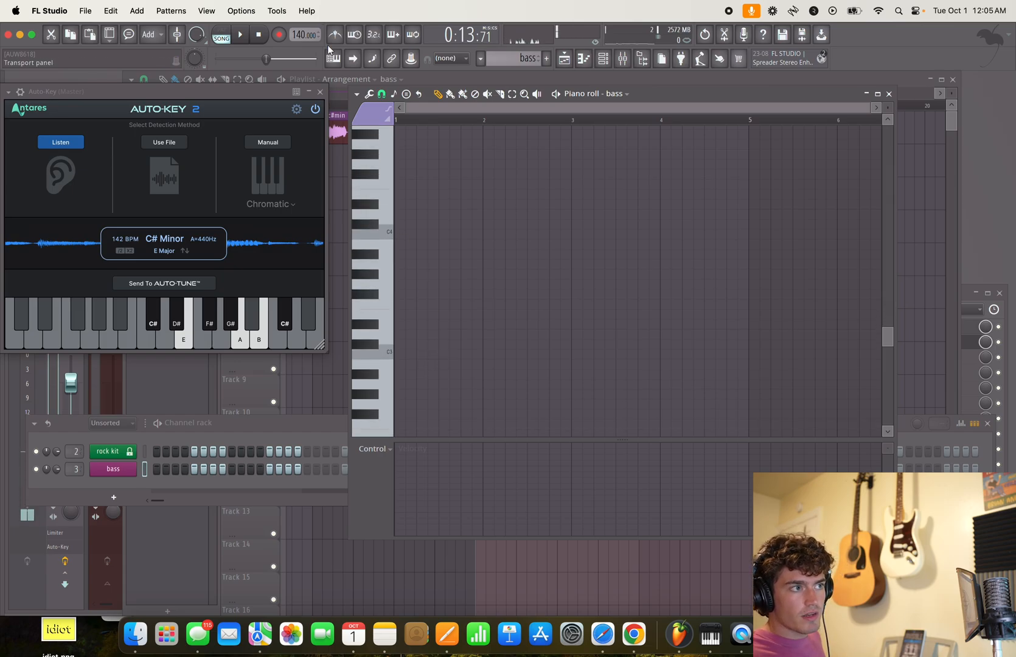
key(b)
key(n)
key(m)
key(s)
key(n)
key(b)
key(x)
key(v)
key(z)
key(b)
key(x)
key(n)
key(z)
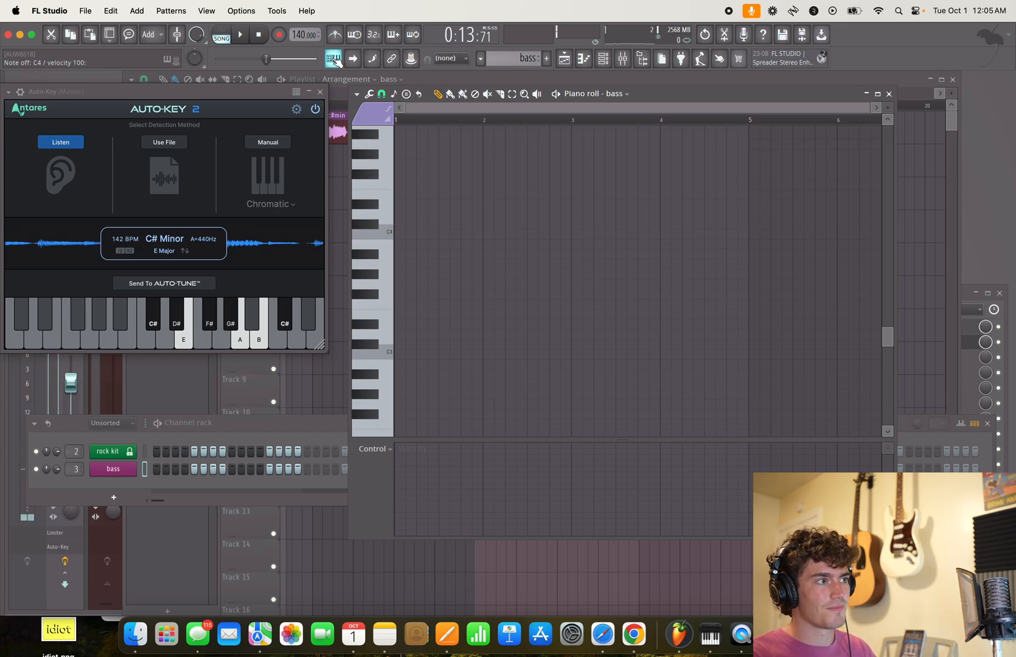
- Play a repeating melody of E4, G4, B4, F4 and C5 as an example, and turn typing-keyboard piano input off
key(c)
key(b)
key(m)
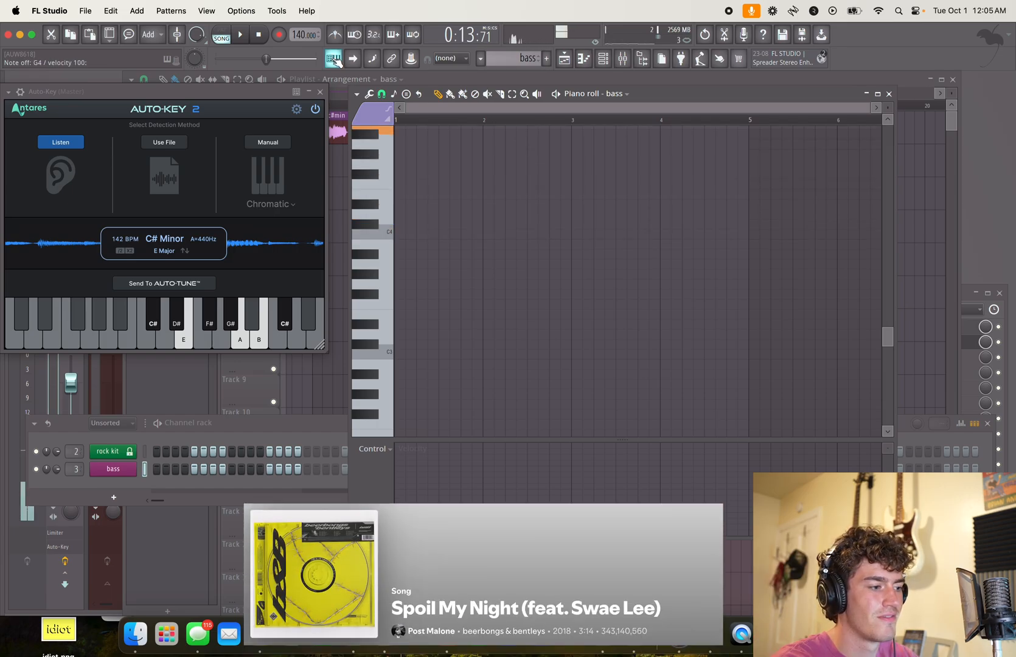
key(v)
key(n)
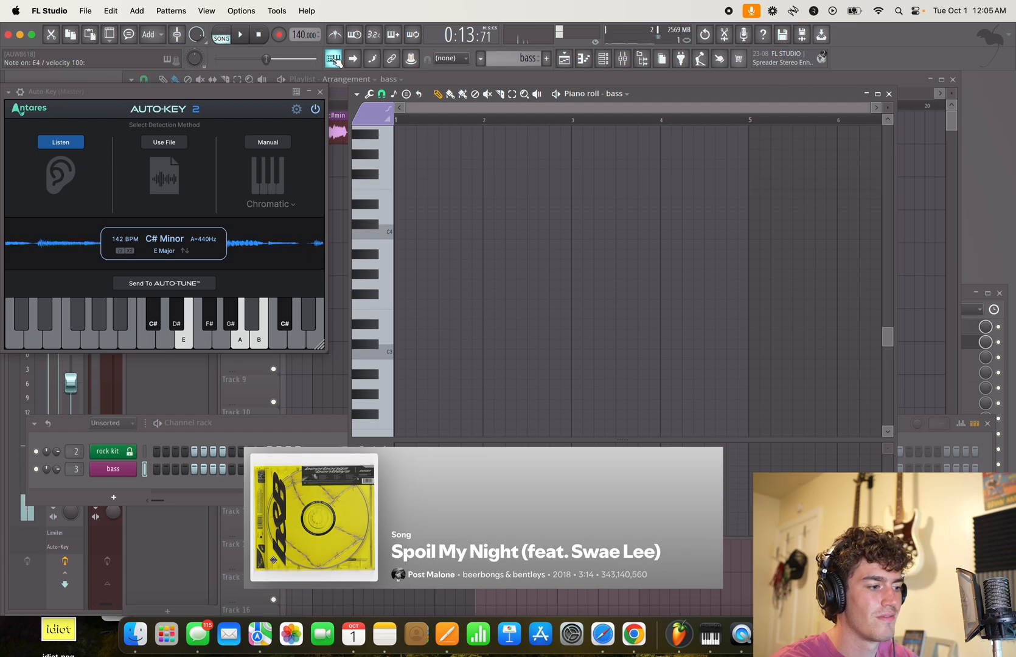
key(c)
key(b)
key(m)
key(v)
key(comma)
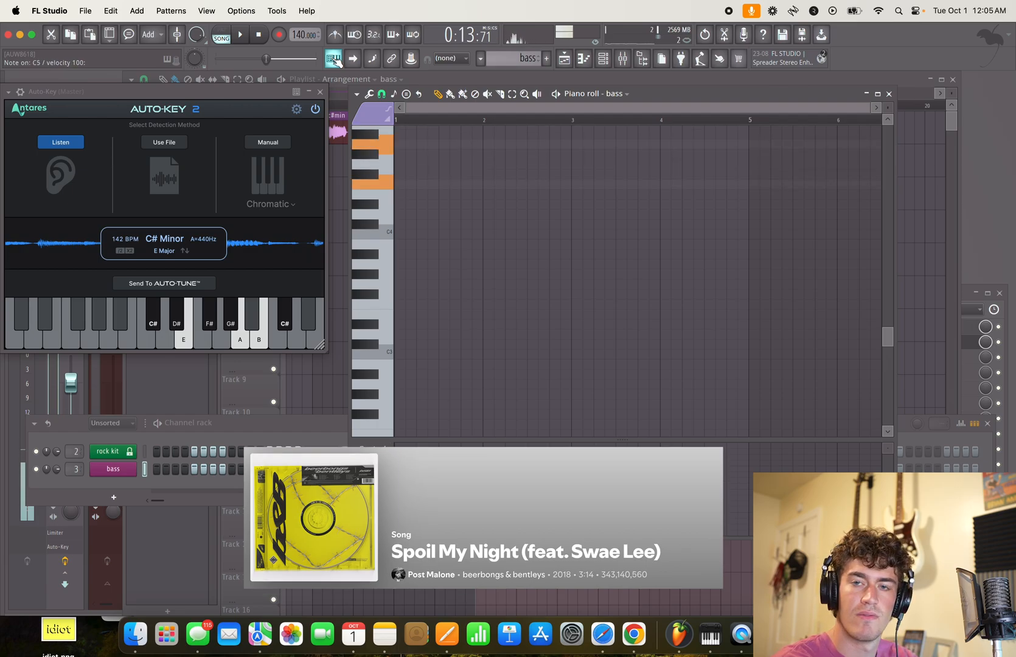
key(c)
key(b)
key(m)
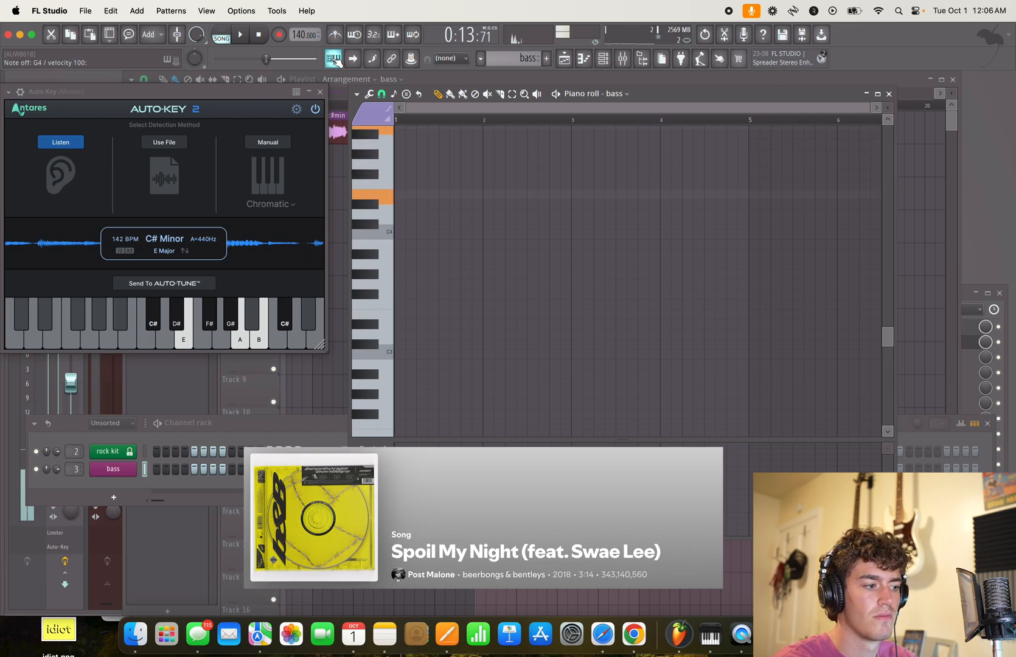
key(v)
key(comma)
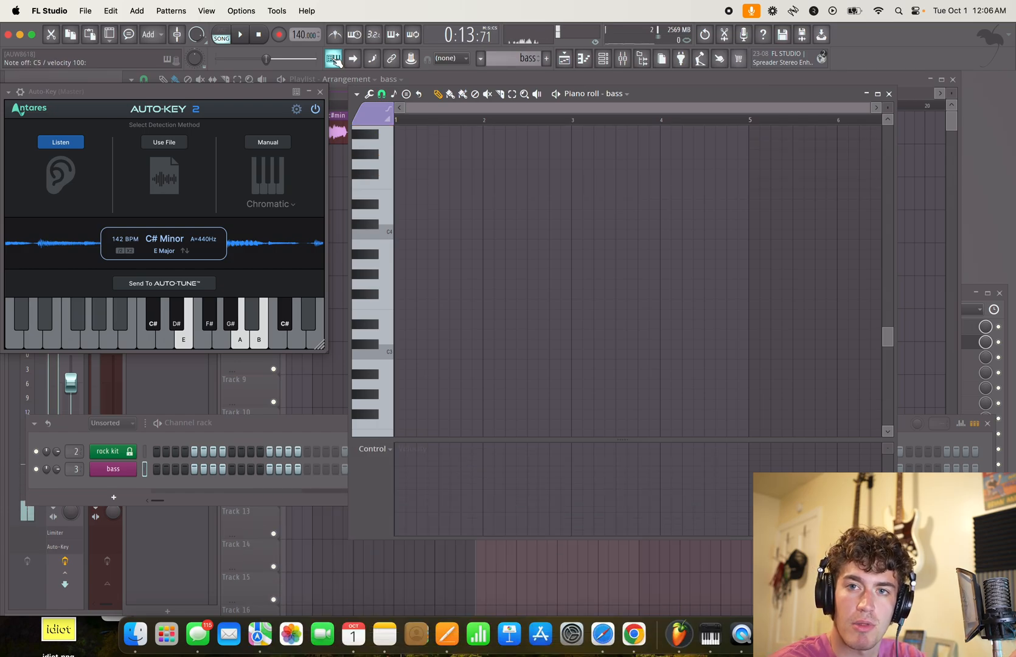
key(e)
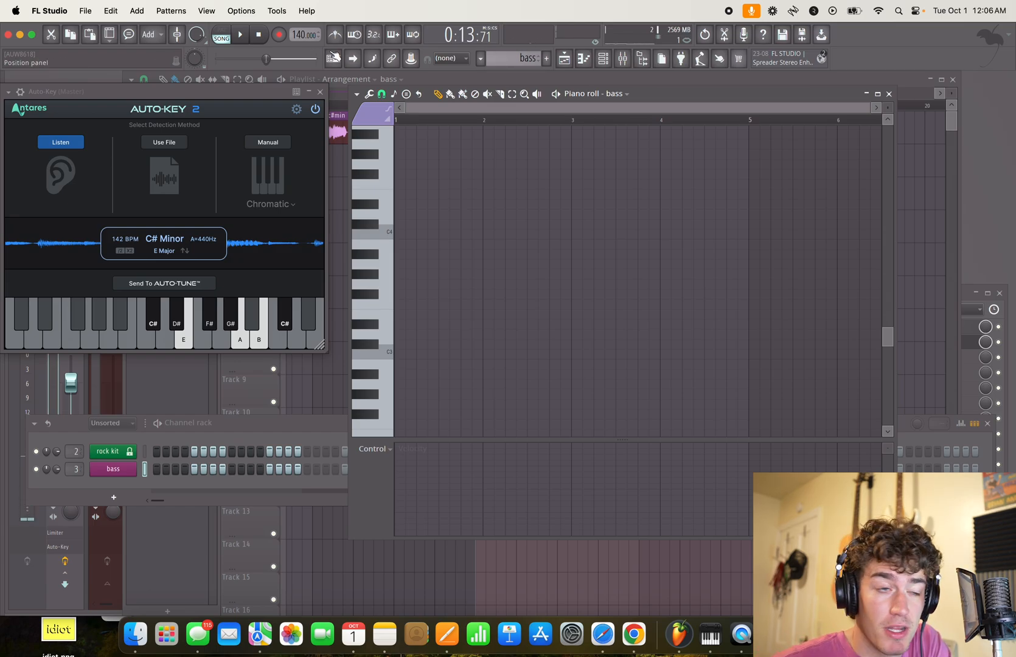
- Add a half-bar F#2 note at the start of bar 1 in the bass piano roll
click(190, 348)
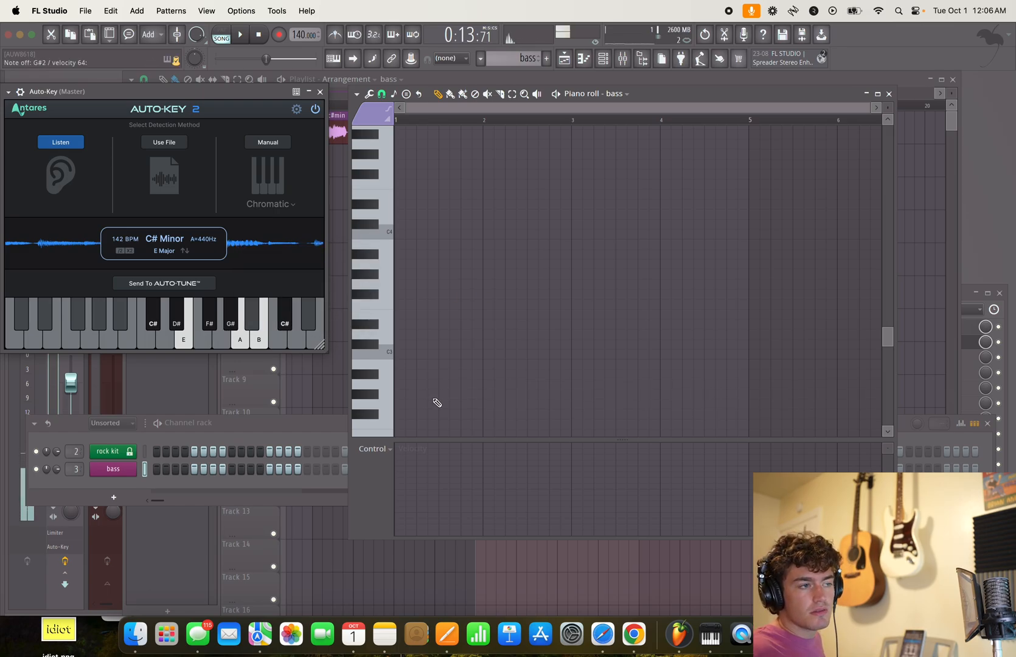
scroll(484, 333, down, 2)
key(space)
key(space)
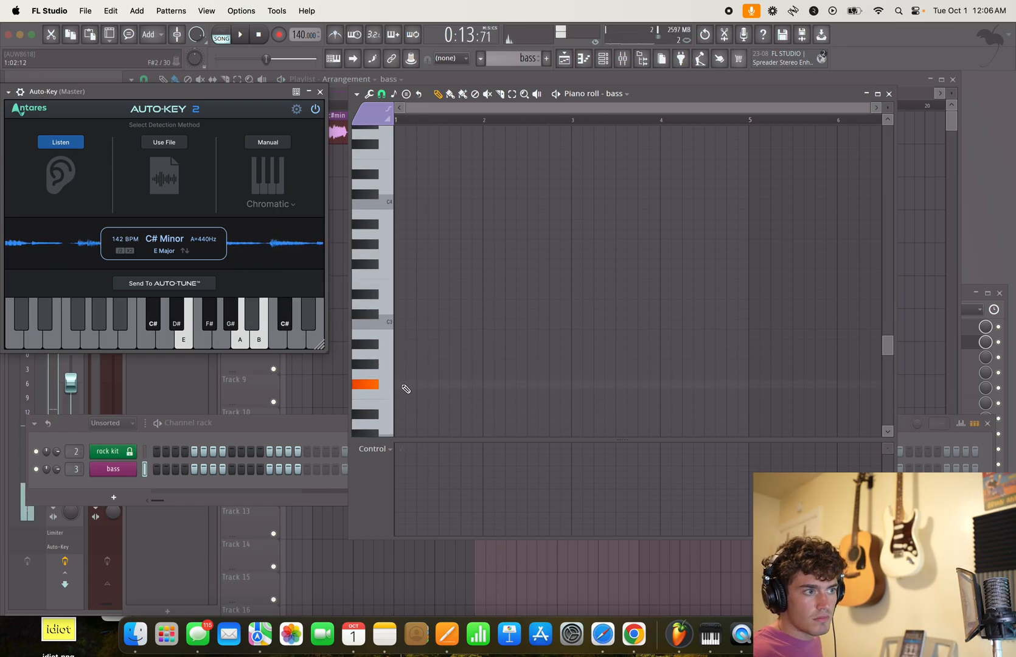
click(413, 387)
key(space)
key(space)
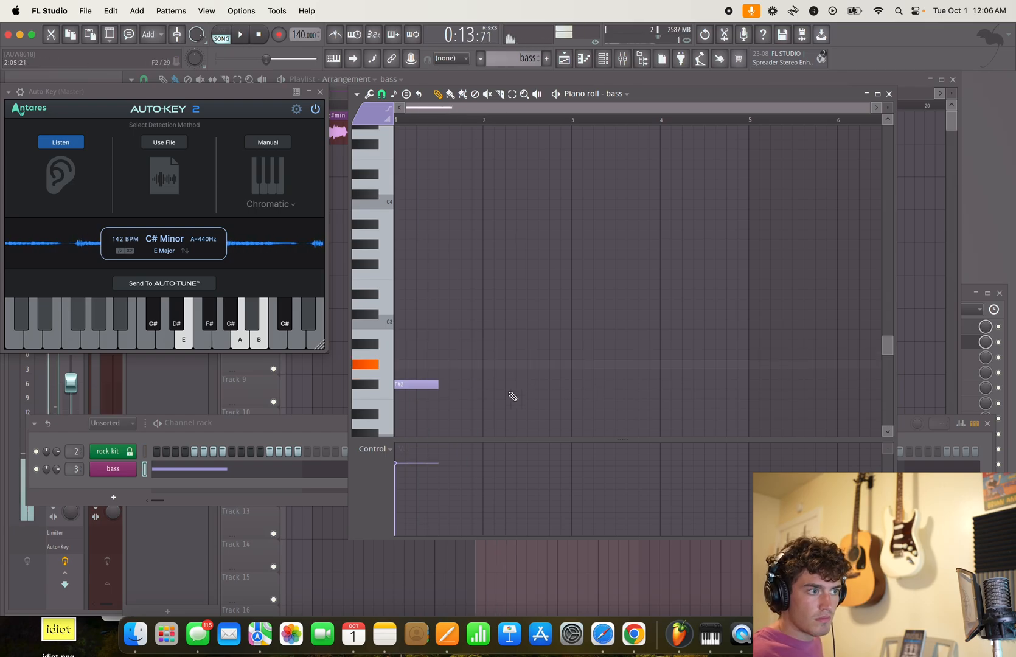
- Add consecutive half-bar notes G#2, A2, C#3, A2 and G#2 starting at bar 2 of the bass piano roll
click(504, 364)
click(547, 354)
click(591, 314)
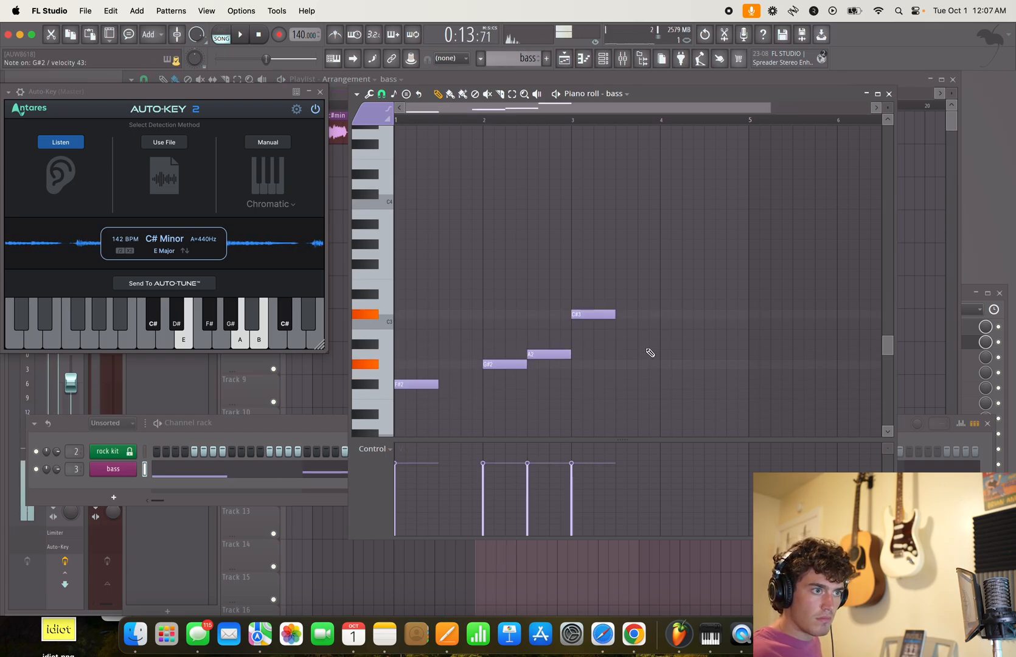
click(627, 354)
click(667, 364)
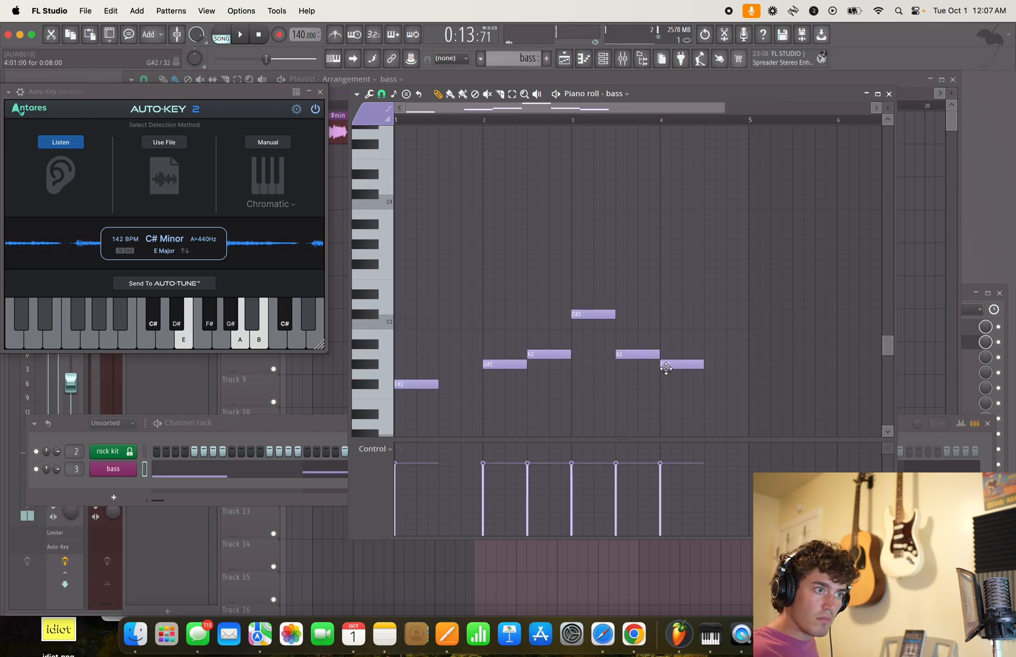
- Move the last A2 and G#2 notes half a bar later to fill bar 4, and audition the bass line
key(space)
drag(635, 358, 720, 366)
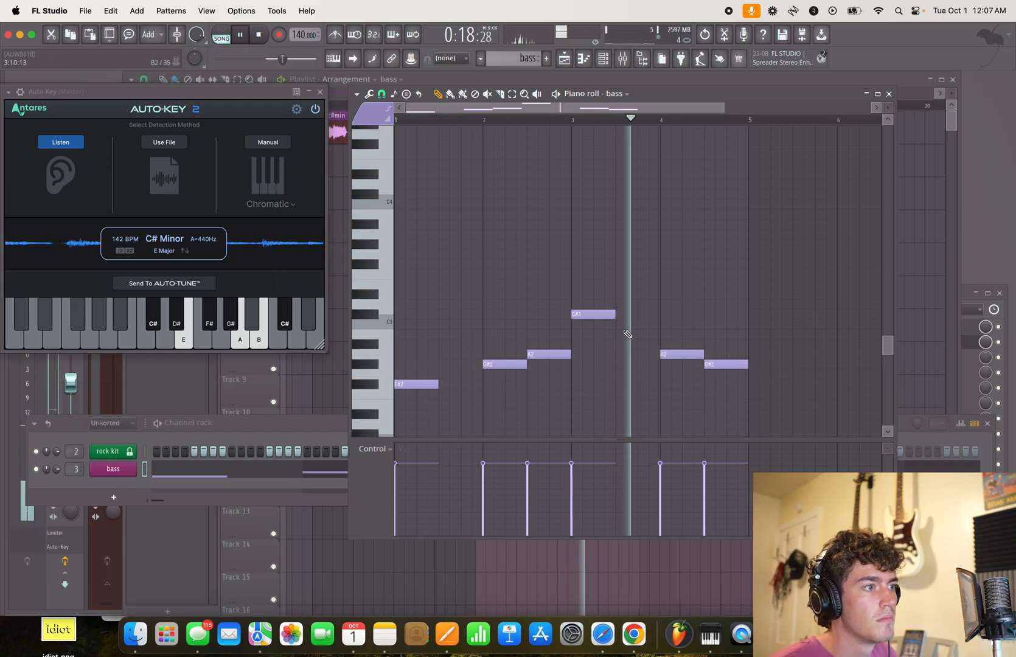
key(space)
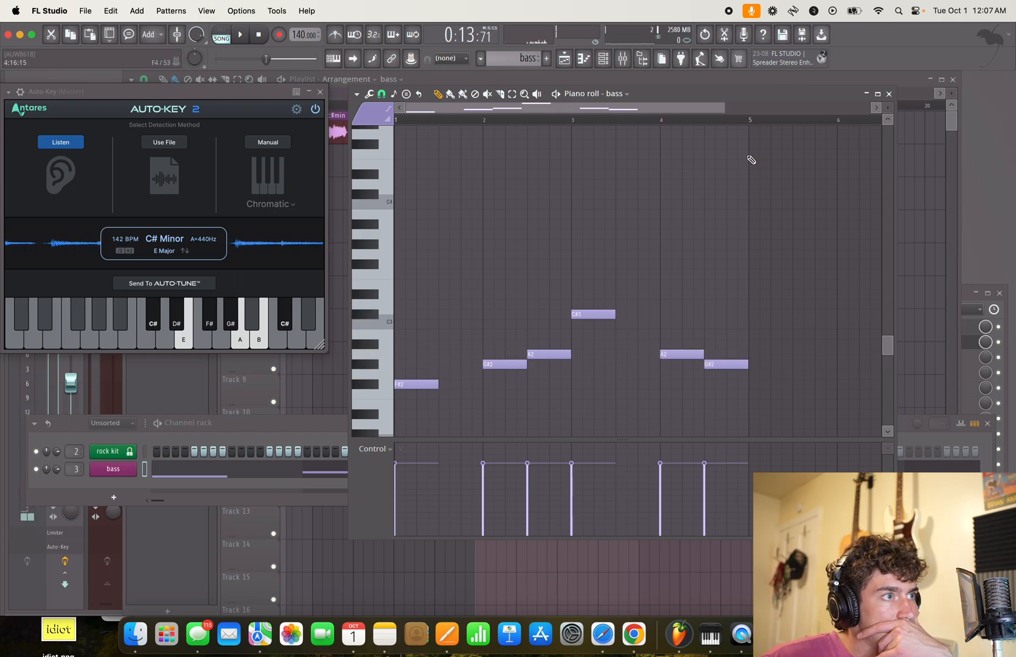
- Duplicate the bass clip so it covers bars 17 to 24, and play that section of the playlist
key(F7)
click(571, 197)
key(ctrl+b)
drag(383, 202, 861, 208)
key(space)
- In the bass piano roll, lengthen C#3 to fill bar 3 and F#2 to fill bar 1, and audition the line
double_click(623, 199)
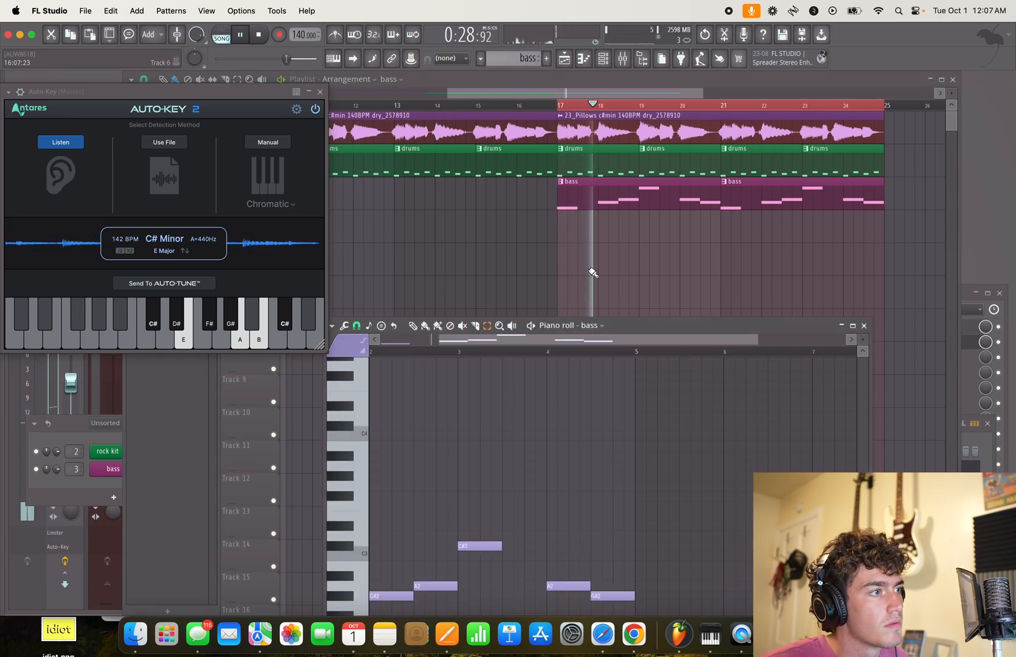
drag(637, 325, 652, 211)
drag(551, 403, 636, 276)
key(space)
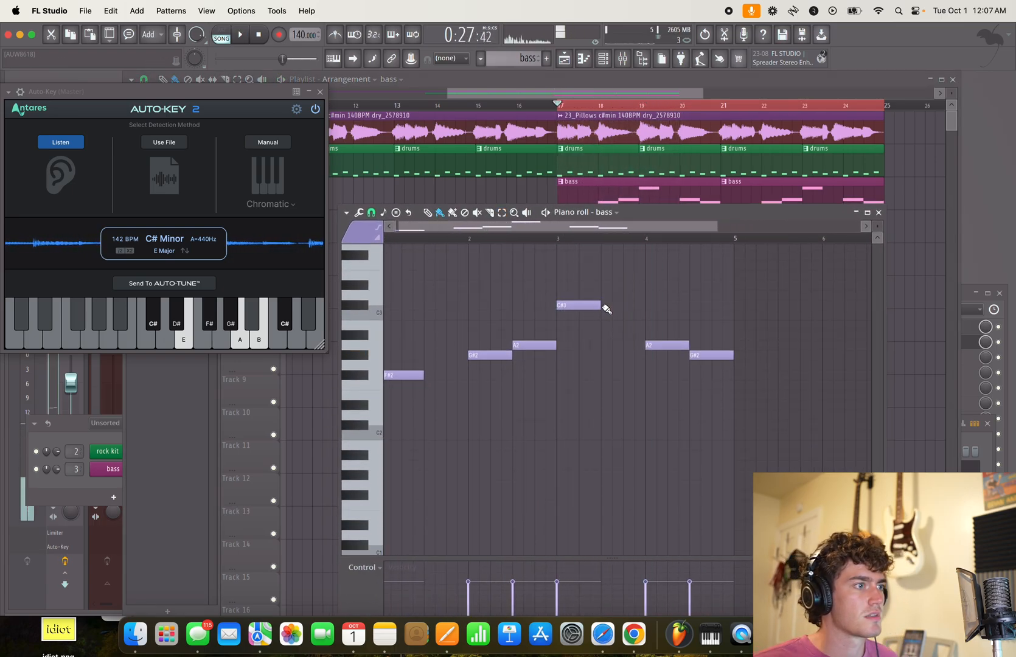
drag(598, 304, 645, 305)
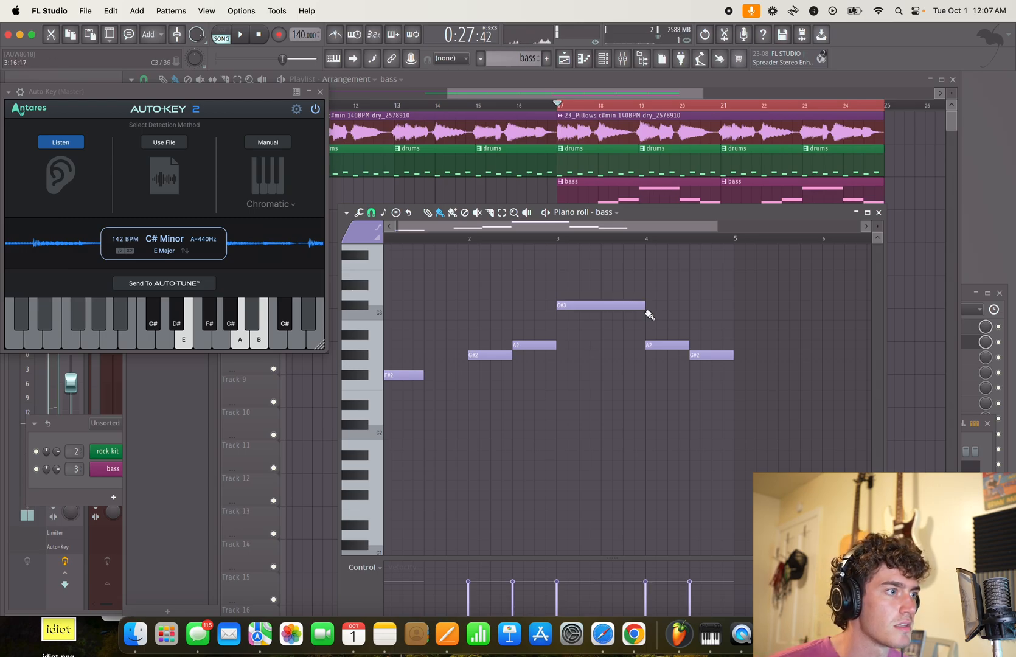
drag(429, 376, 468, 375)
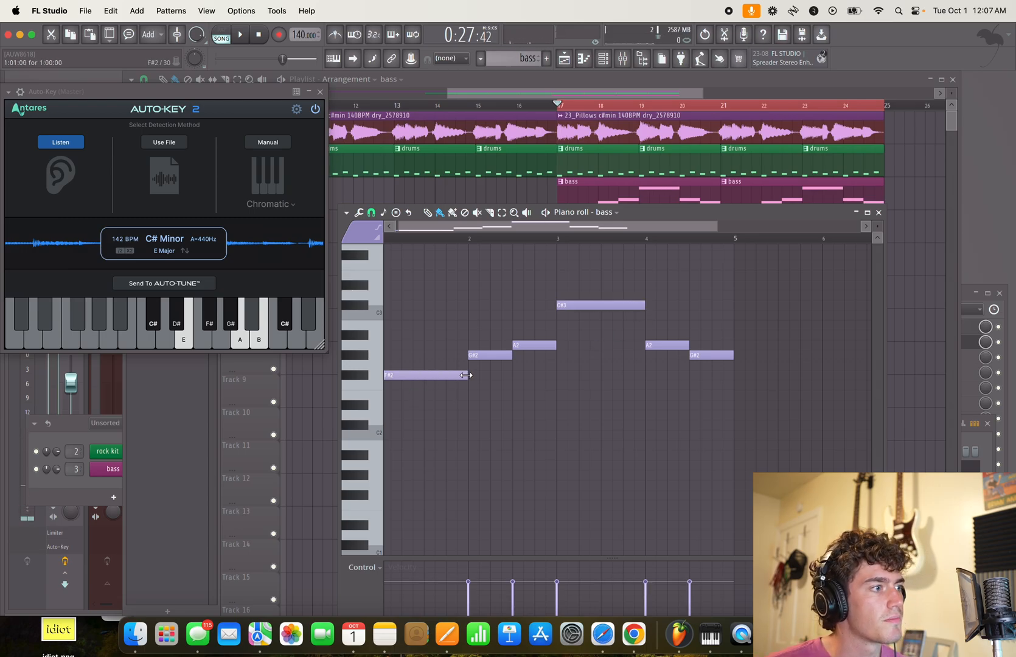
key(space)
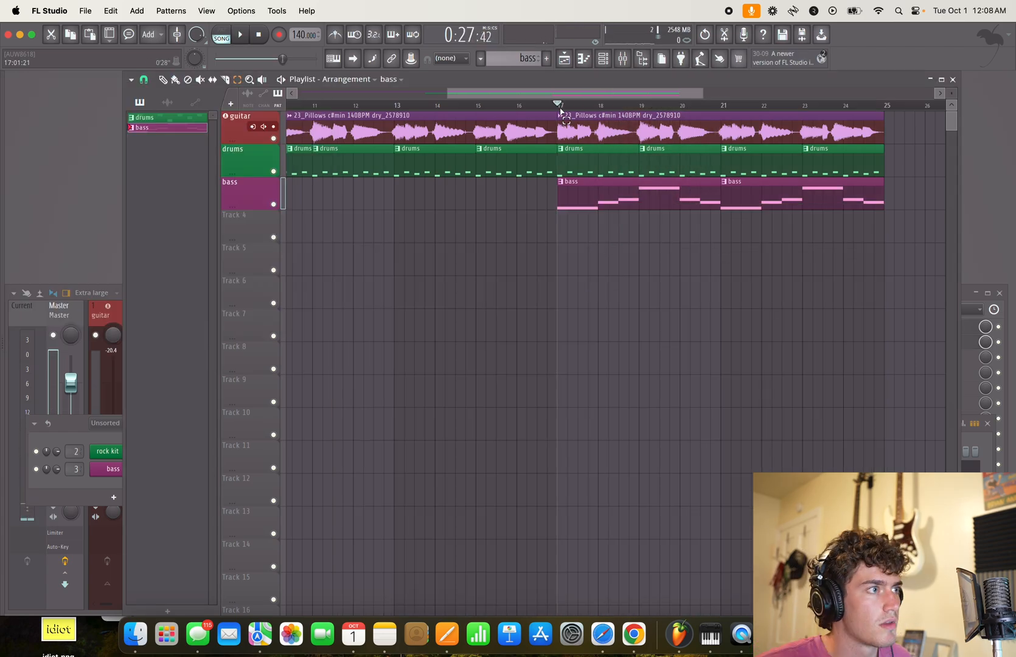
- Select bars 17 to 24 in the playlist and listen to the guitar, drums and bass together
drag(560, 111, 886, 116)
key(space)
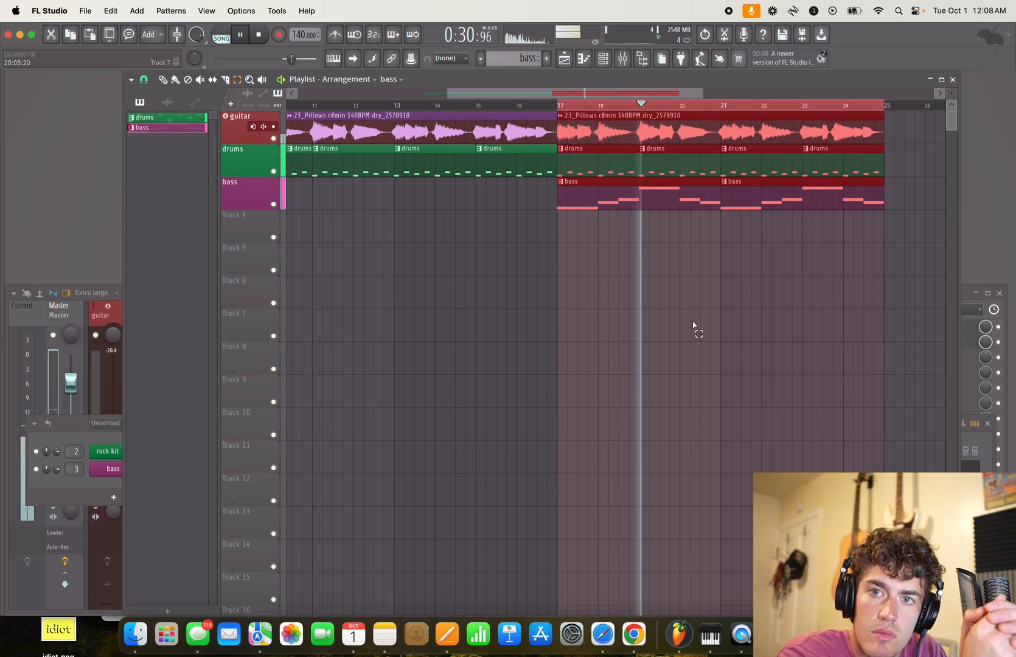
key(space)
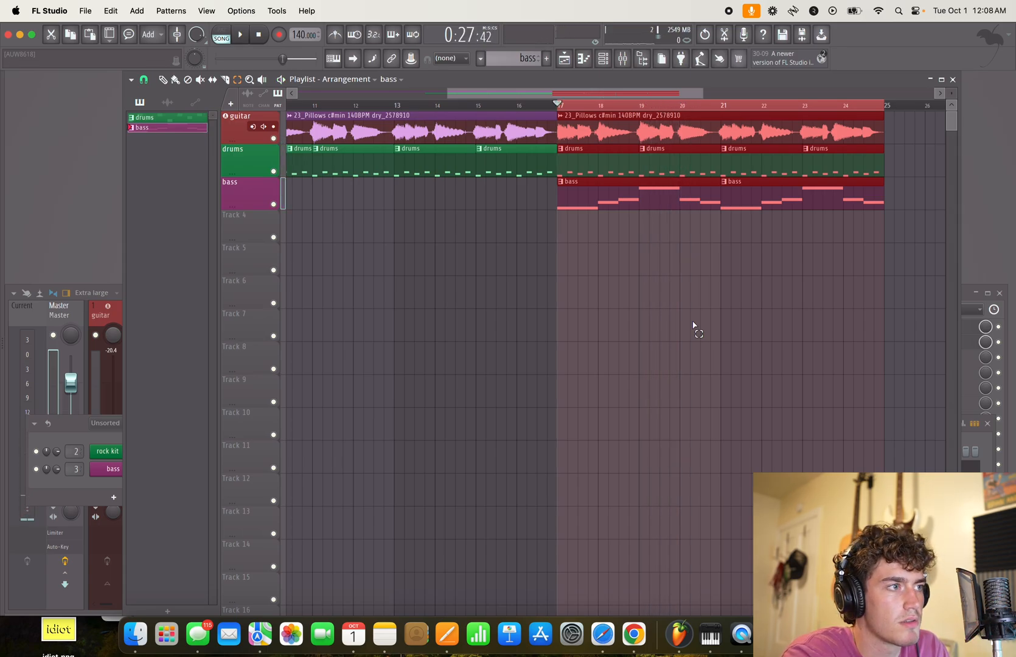
key(space)
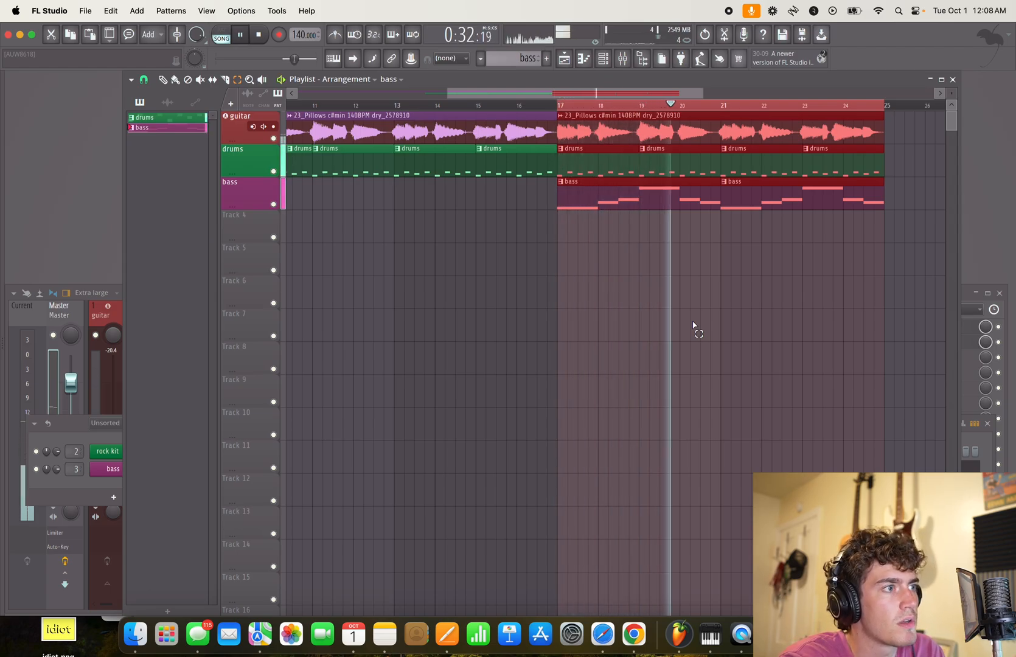
key(space)
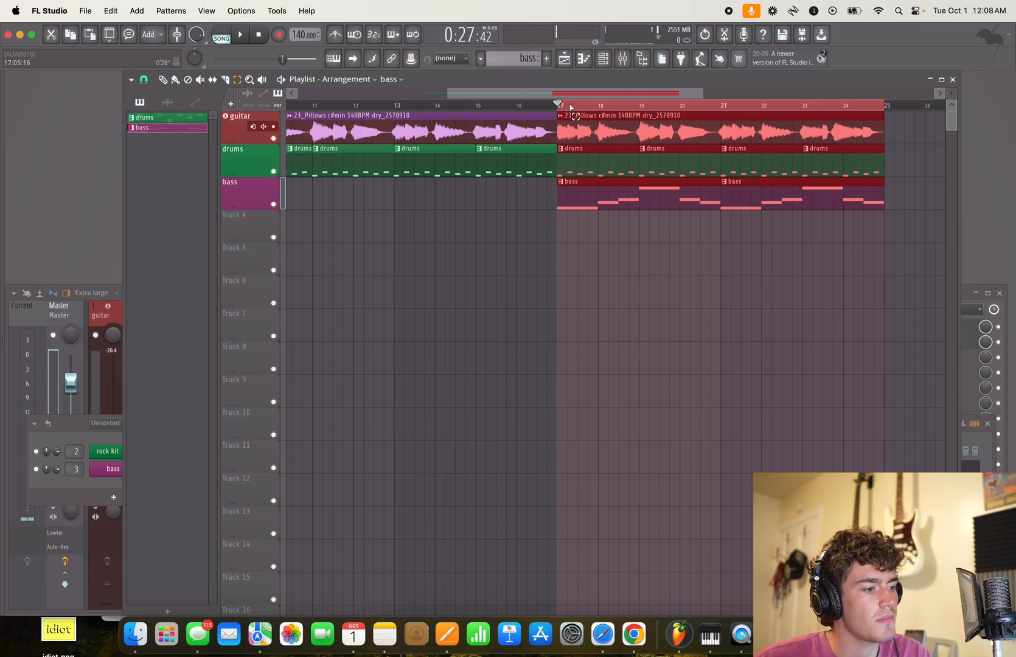
key(space)
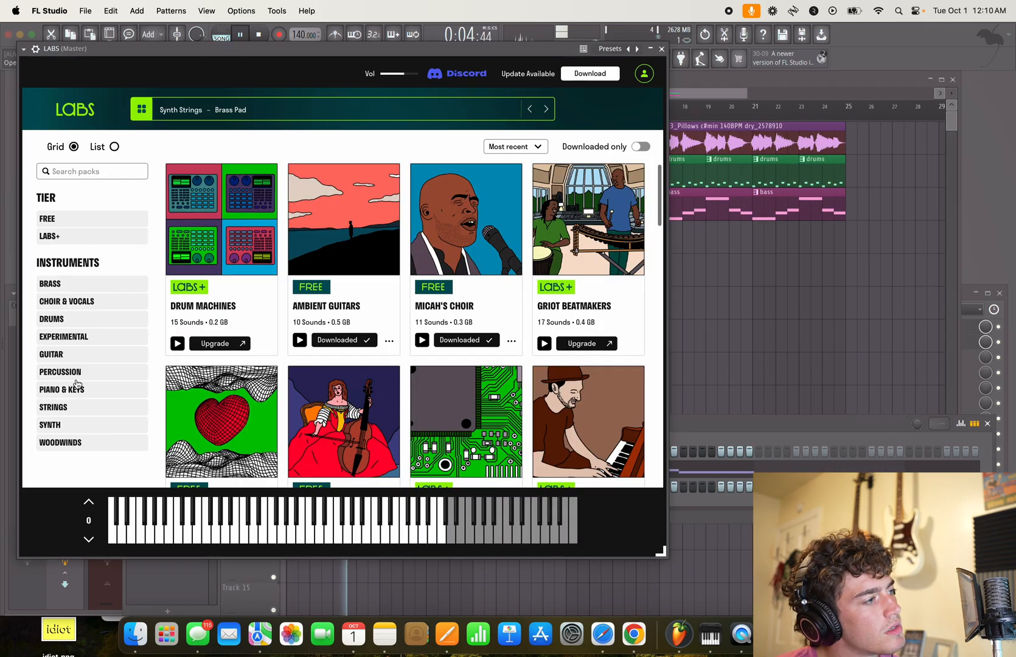
- Filter the LABS packs to free Piano & Keys instruments and browse them
click(94, 389)
key(space)
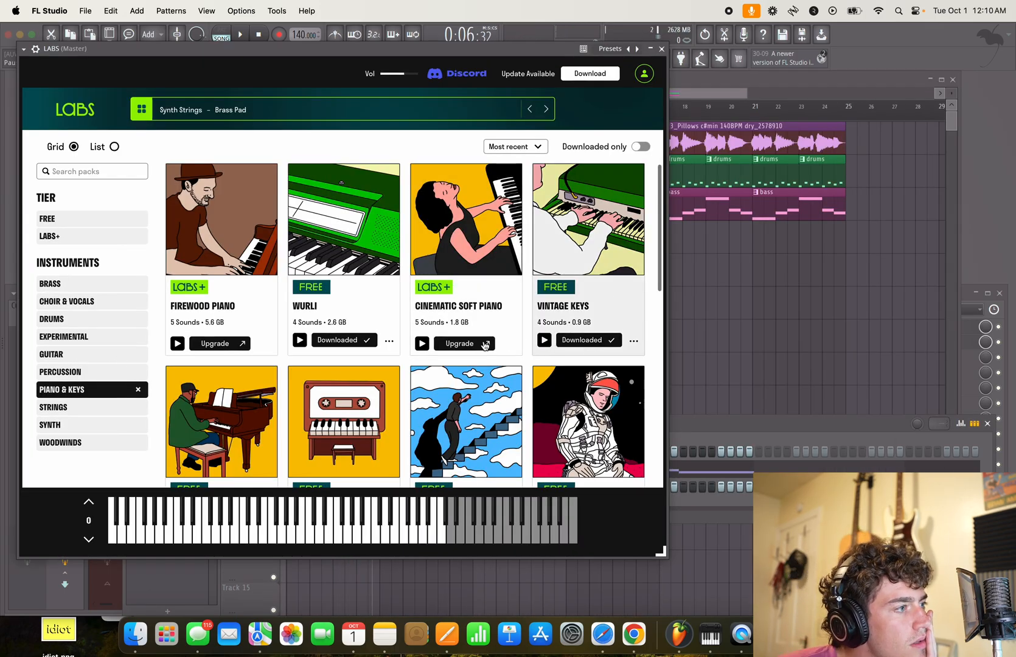
scroll(399, 341, down, 5)
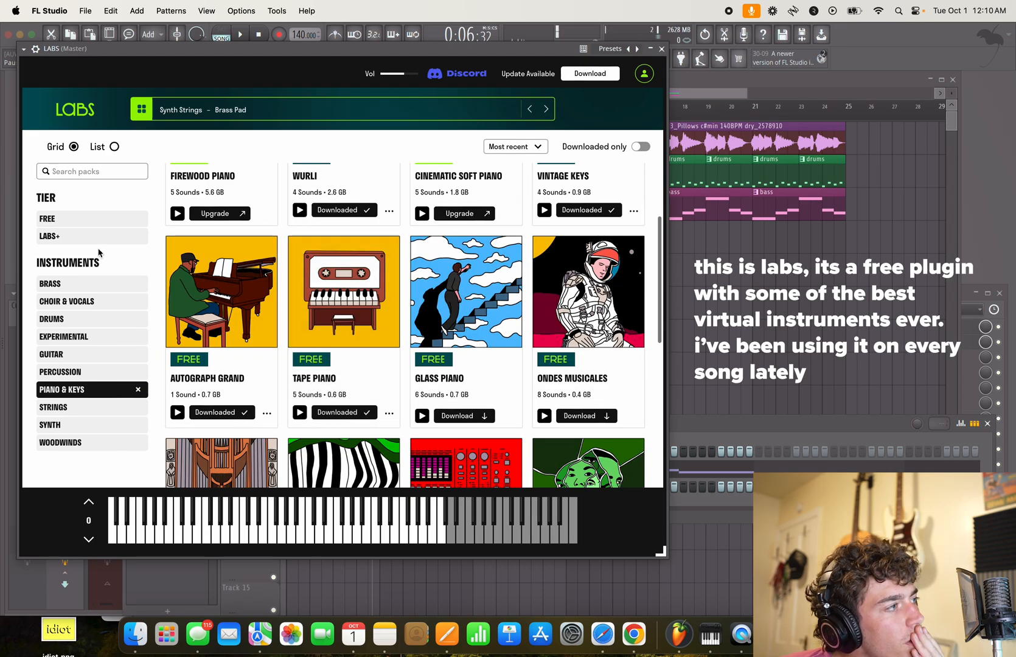
click(85, 224)
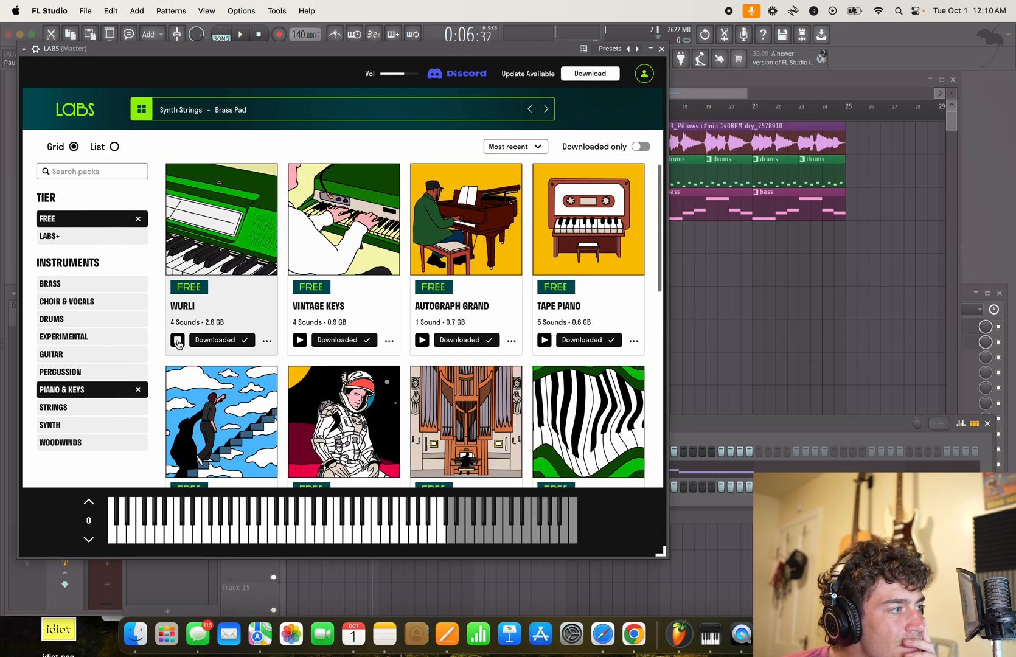
scroll(223, 374, down, 5)
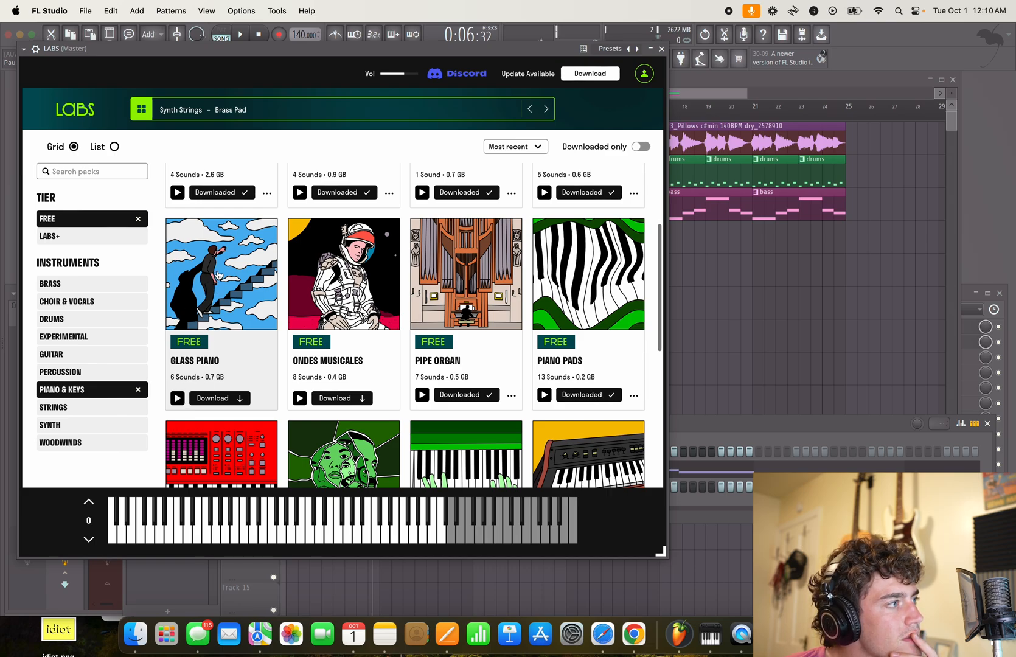
scroll(227, 351, down, 8)
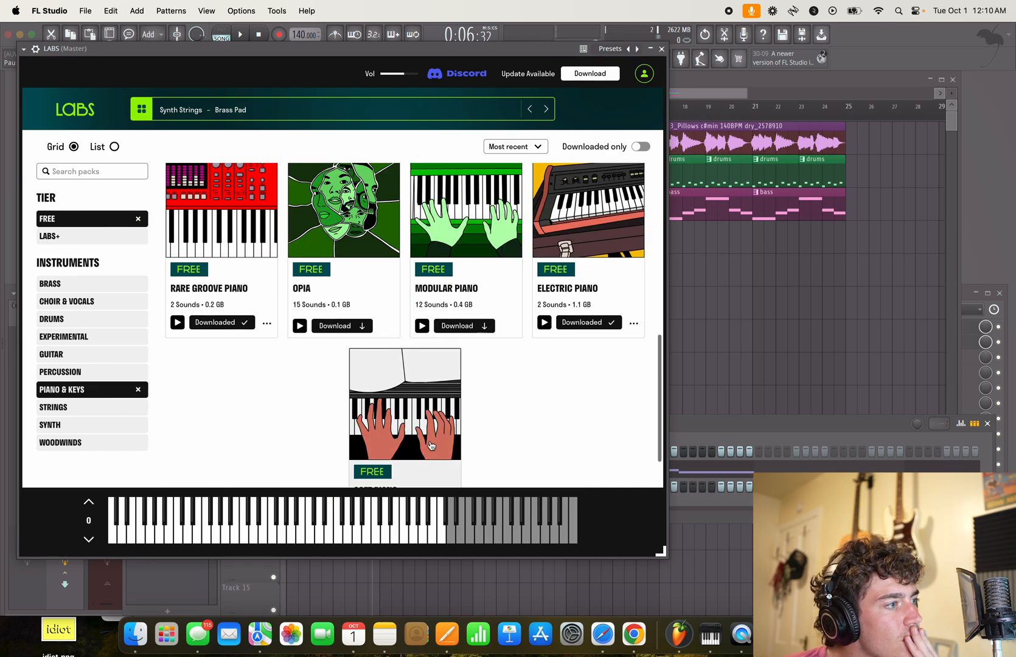
scroll(503, 410, up, 6)
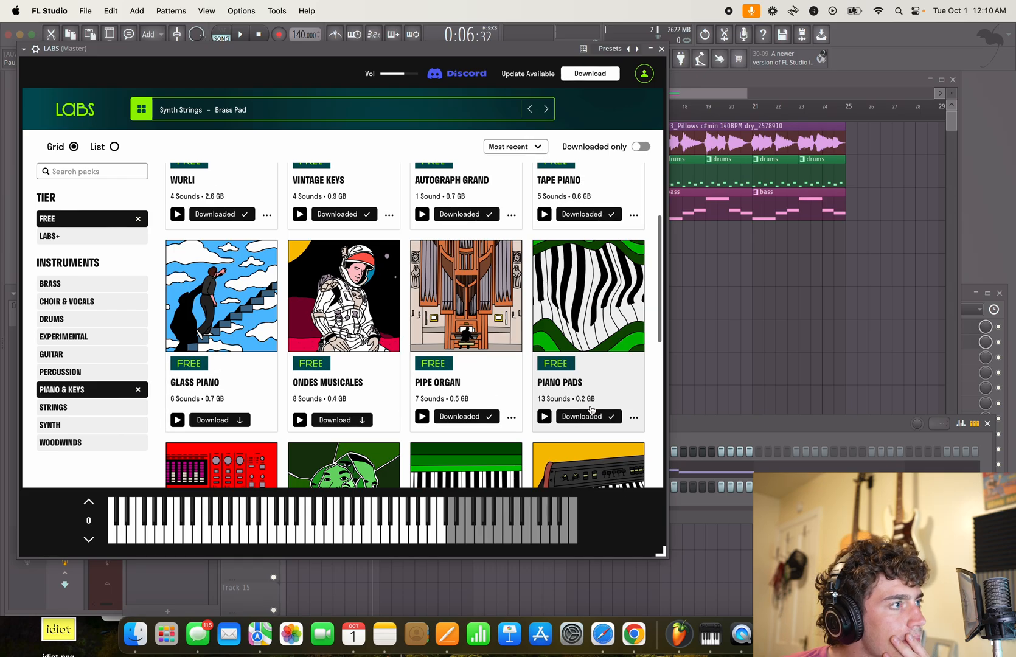
scroll(590, 410, up, 3)
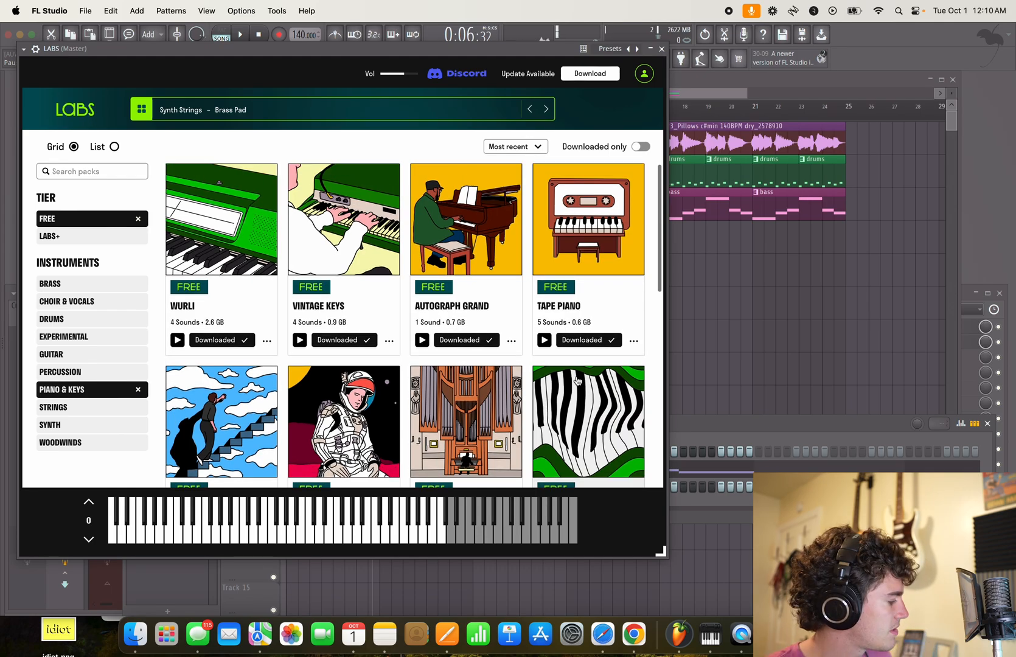
- Try the Vintage Keys presets The Seventy Three and Twinned Up against the song playback
key(space)
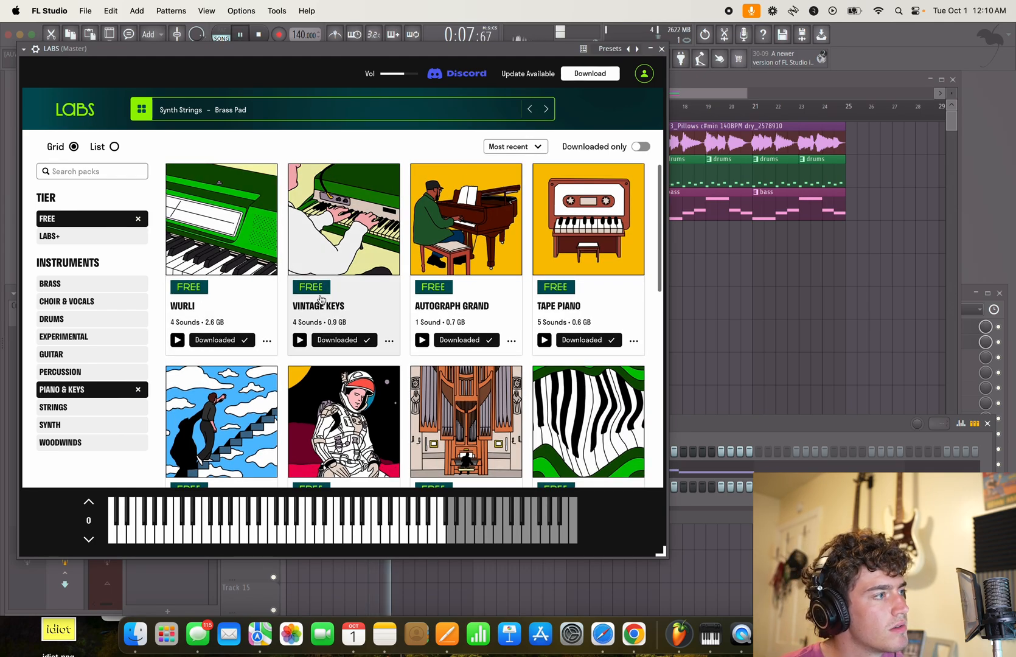
click(293, 344)
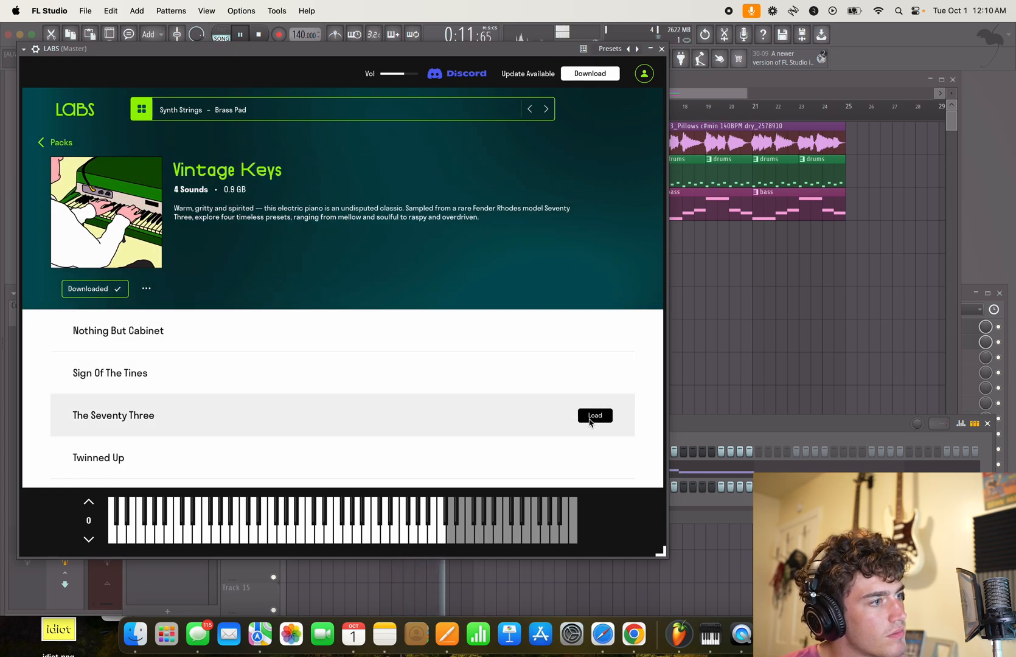
click(593, 416)
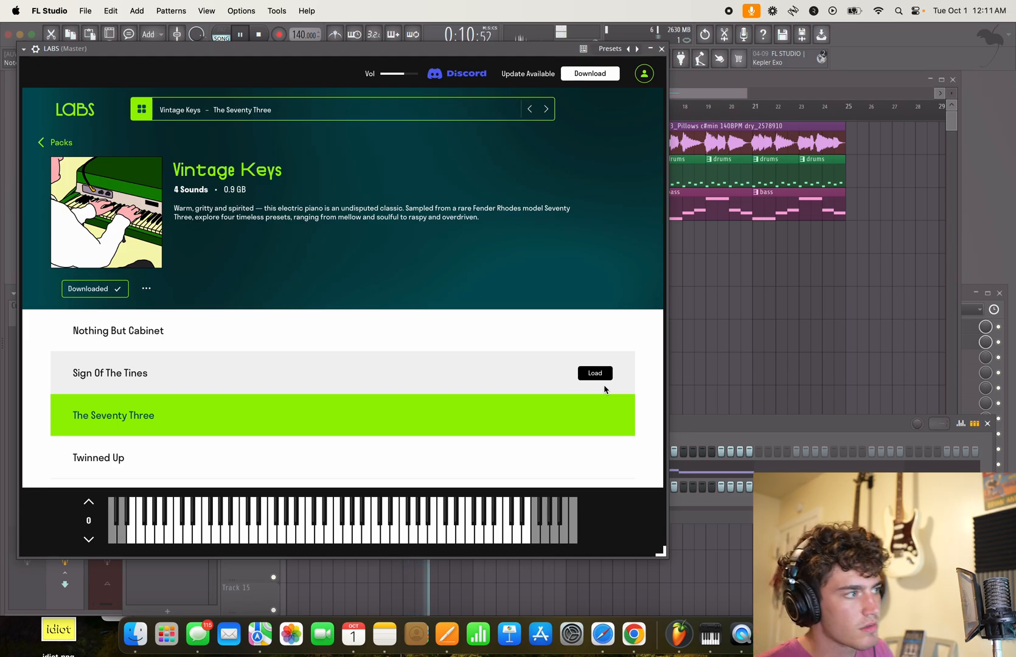
key(space)
click(595, 457)
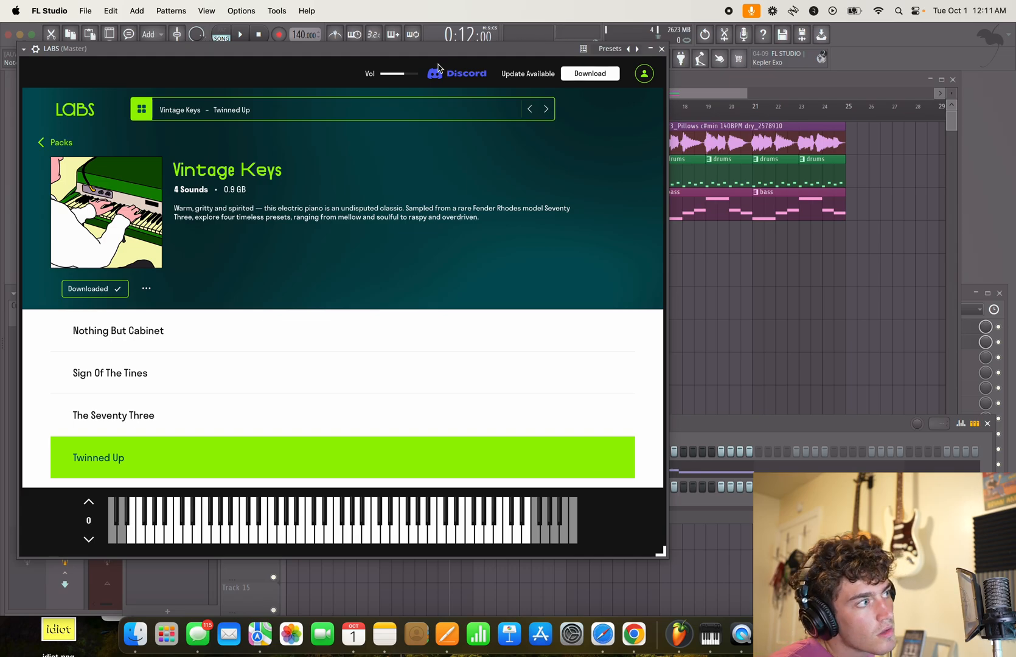
- Try the Wurli pack's Mellow and Funky presets, load Classic, and close the LABS window
click(62, 143)
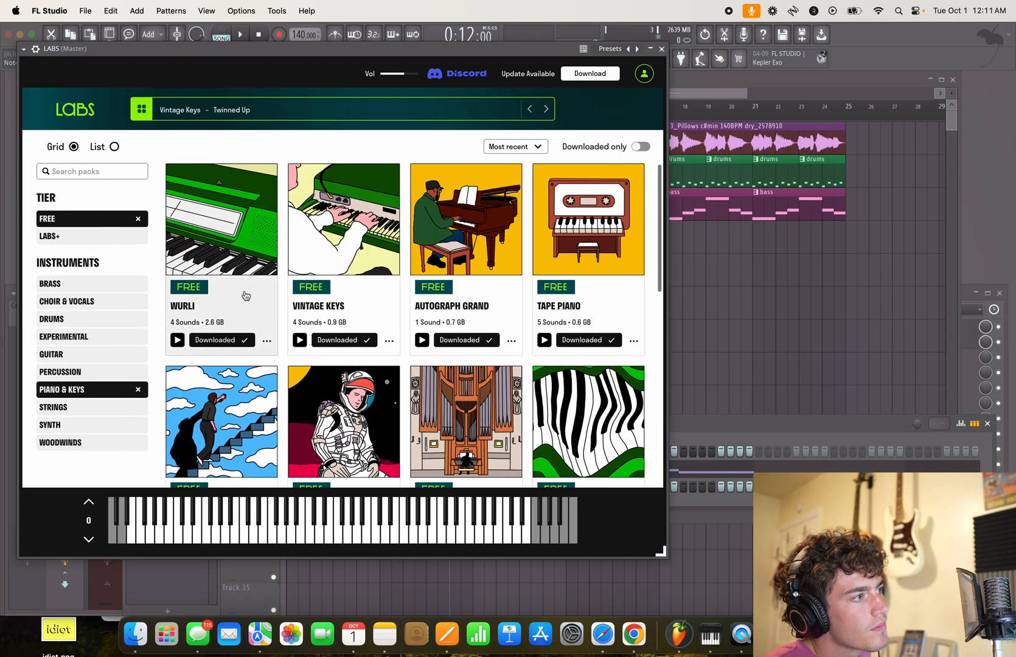
click(245, 293)
click(593, 416)
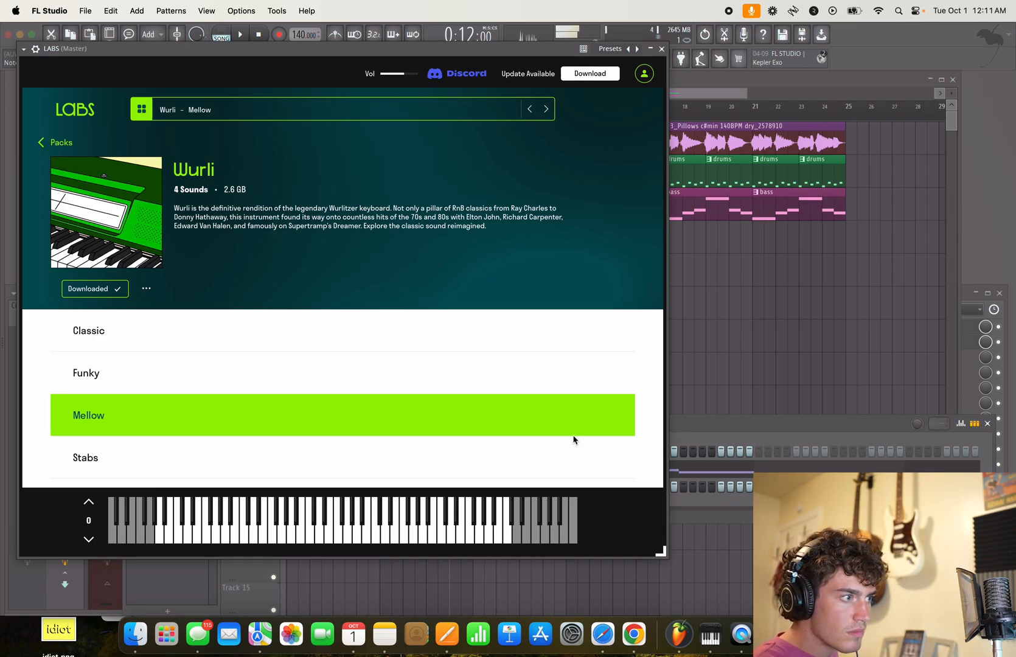
click(602, 375)
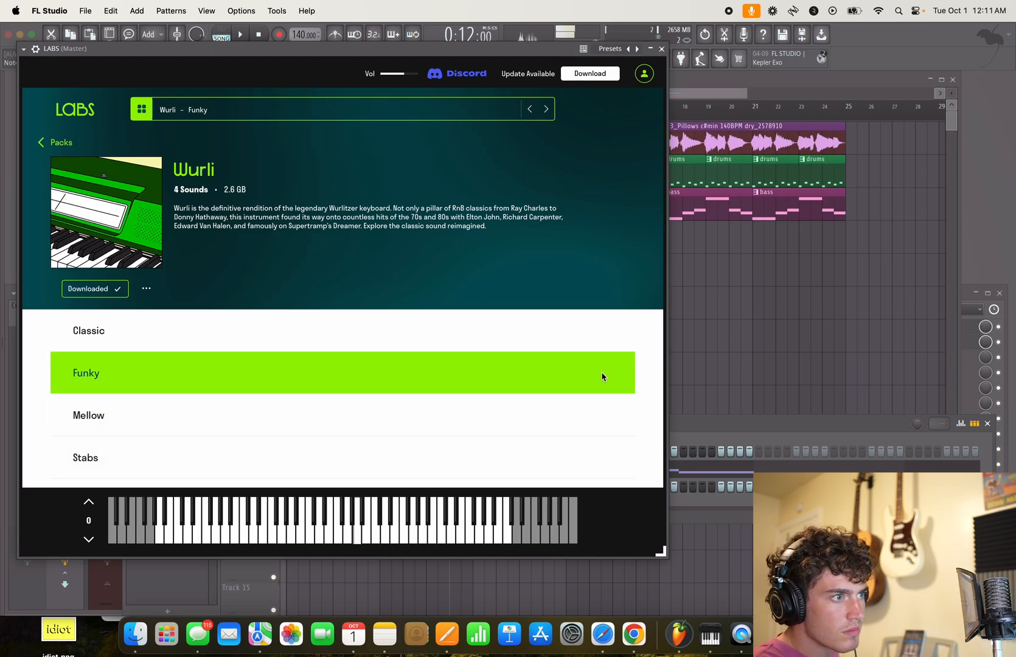
click(594, 332)
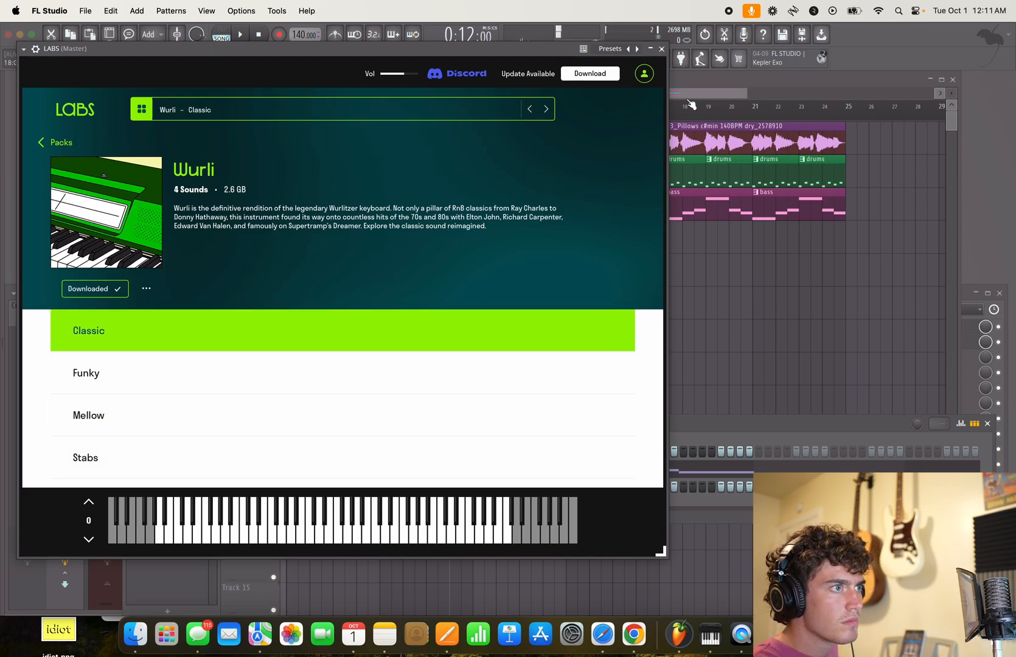
click(662, 49)
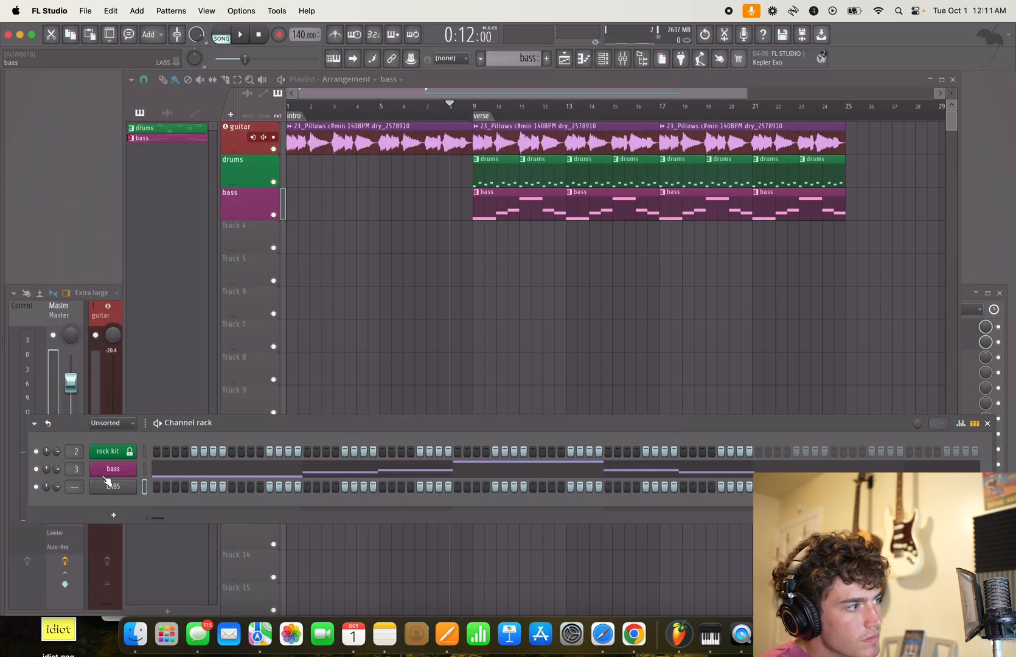
- Route the new LABS channel to mixer insert 4, lower that insert to about -11.3 dB, and play the song
drag(66, 488, 67, 478)
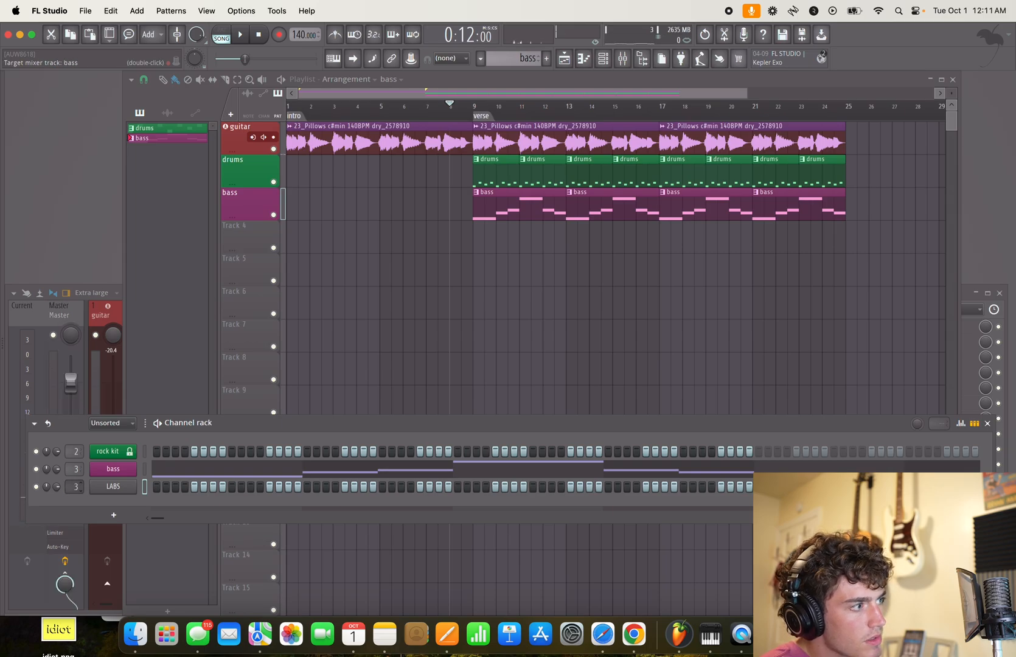
double_click(78, 467)
drag(226, 382, 229, 429)
key(space)
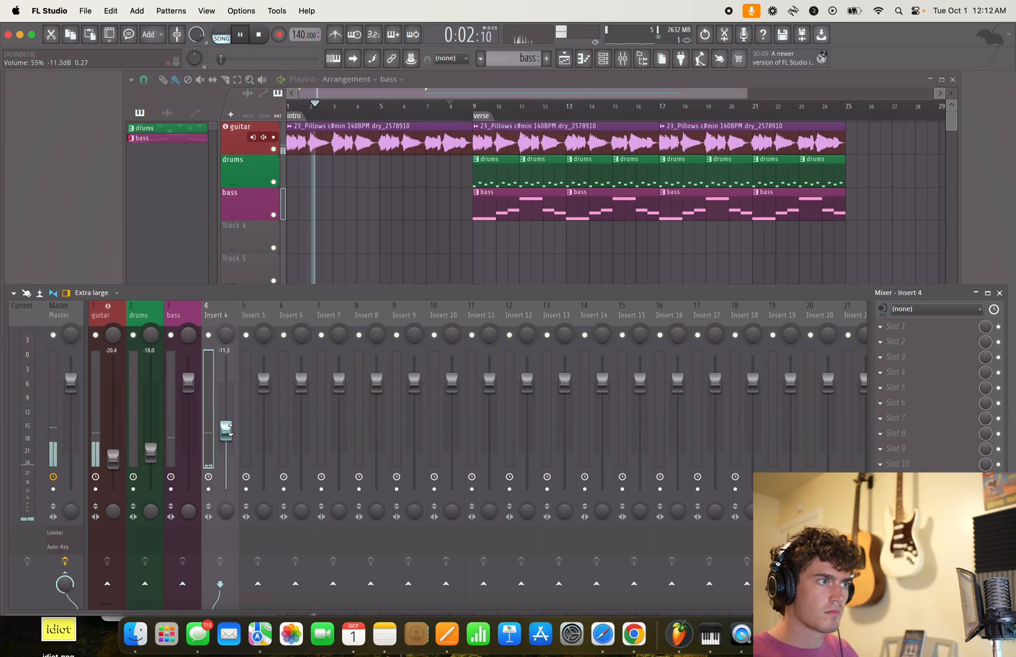
key(space)
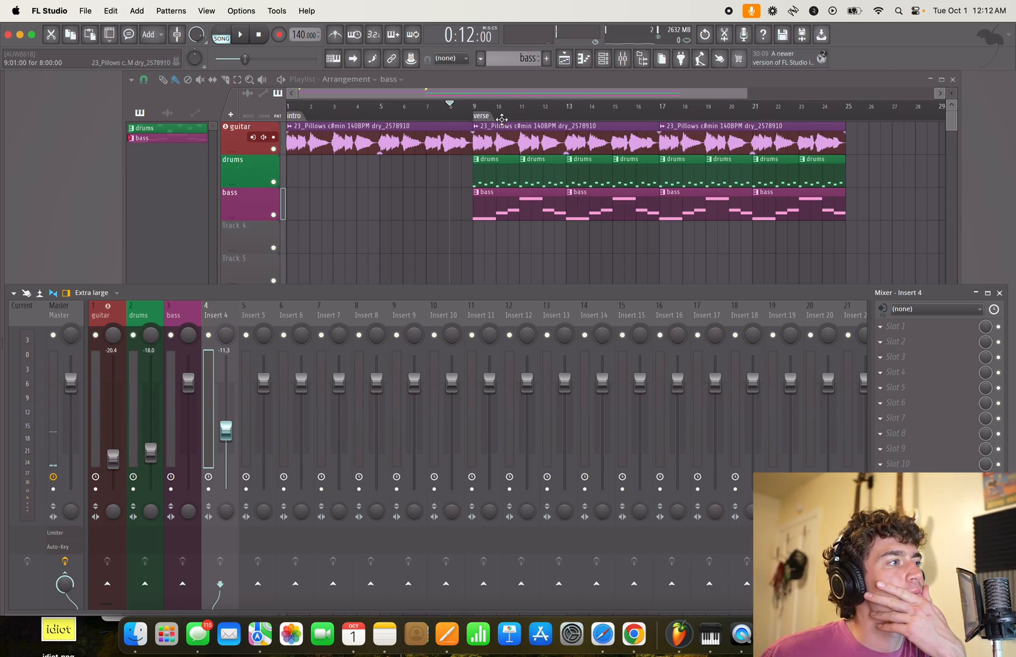
- Return the playhead to the verse, name playlist track 4 "wurli" and colour it Sienna (#844442)
click(490, 117)
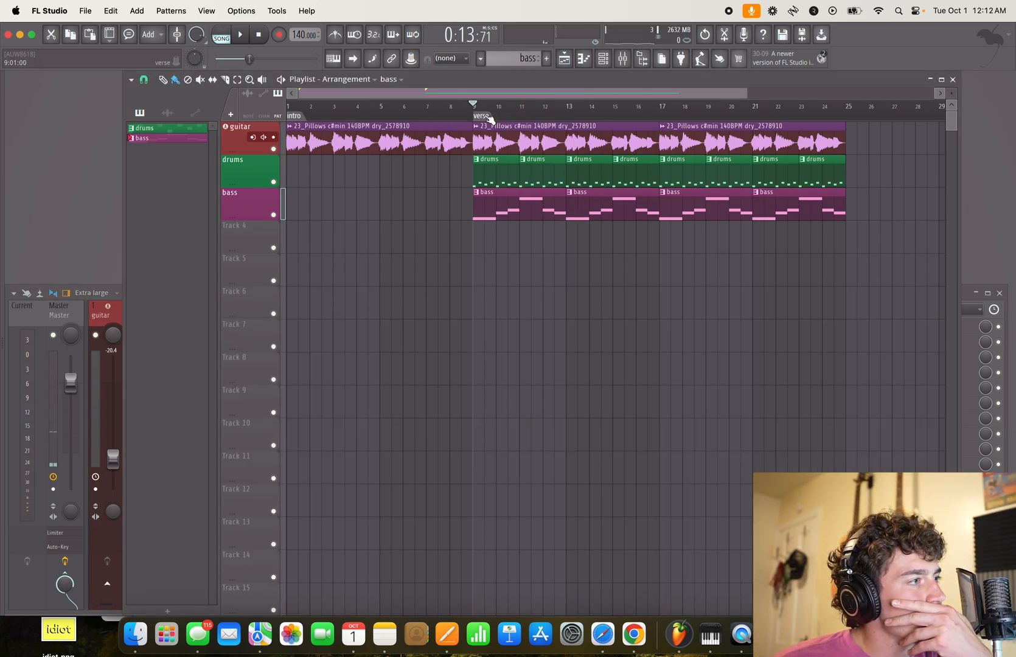
double_click(254, 235)
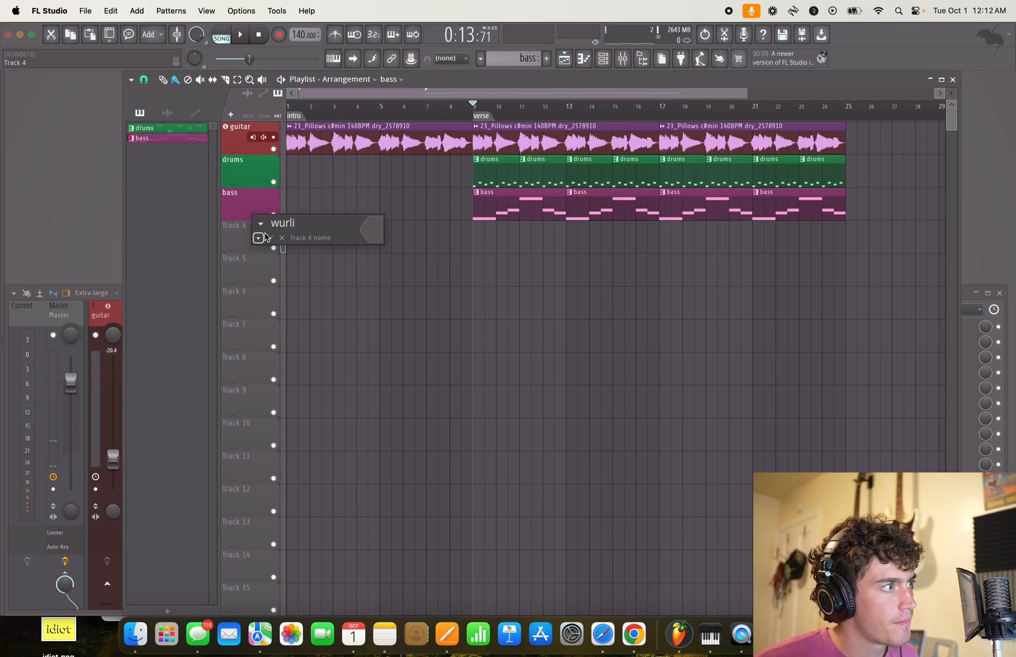
click(373, 231)
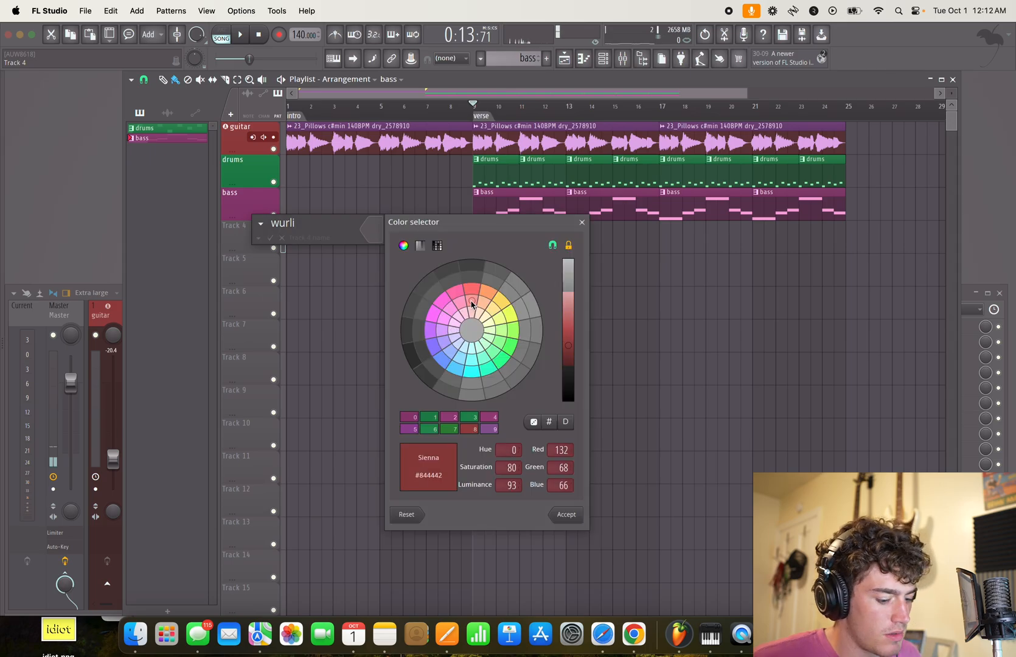
key(Return)
key(Return)
- Name mixer insert 4 "wuril" and give it the same red as its playlist track
click(117, 314)
double_click(211, 317)
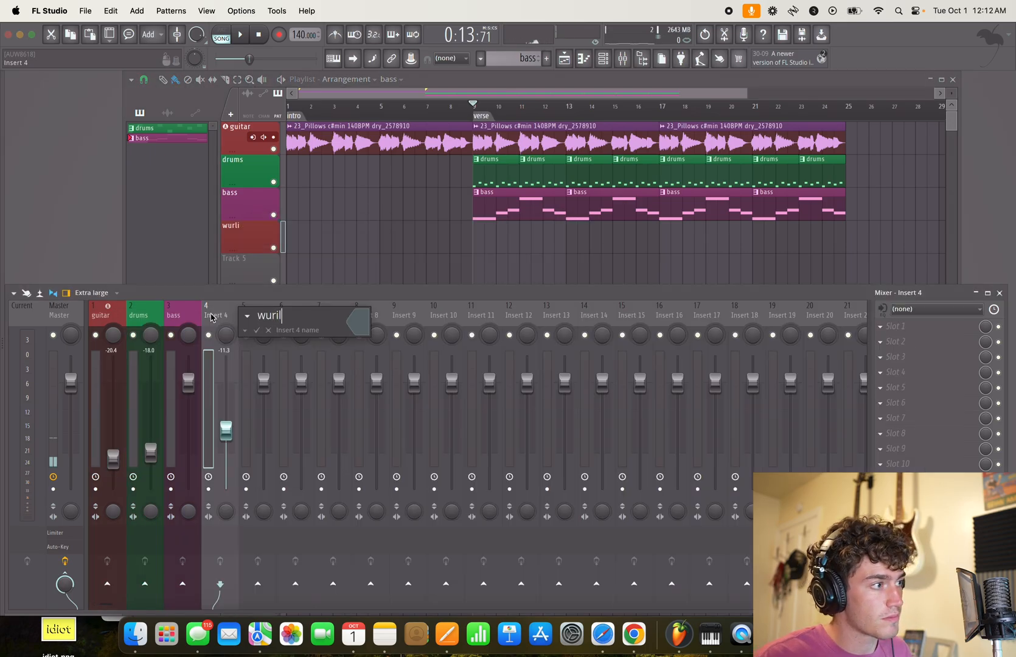
click(362, 321)
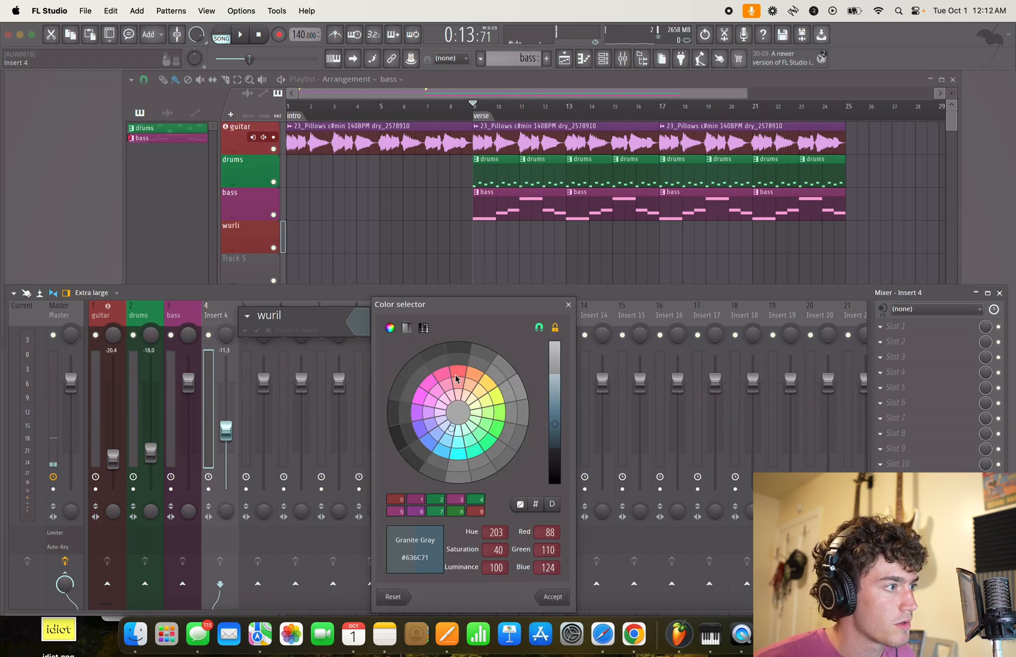
key(Return)
key(Return)
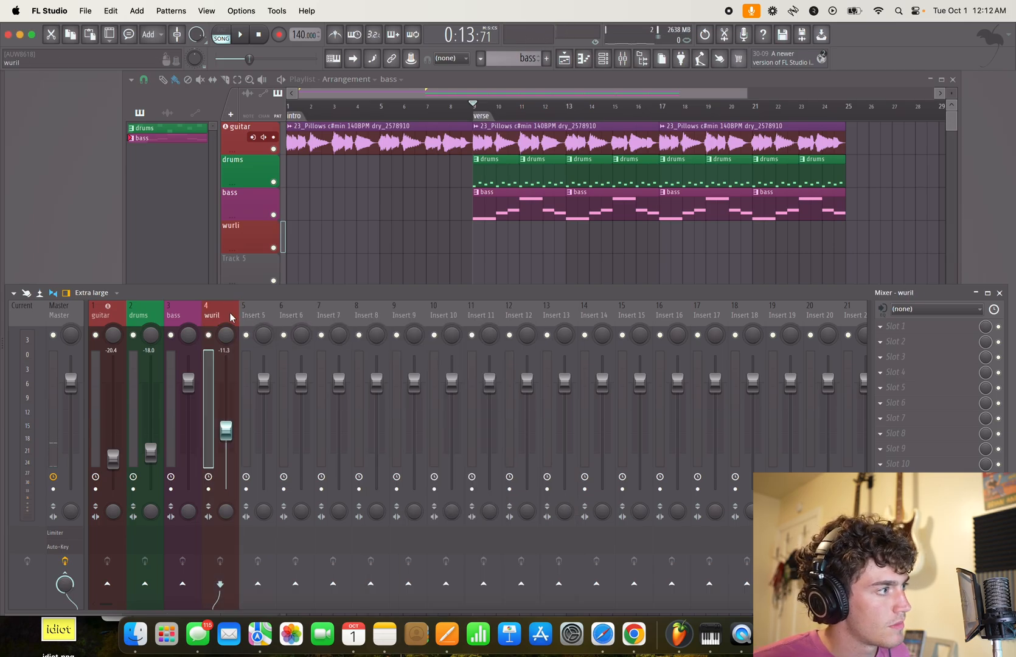
- Hide the mixer and move the wurli playlist track up so it sits directly beneath the guitar track
key(alt+Left)
key(alt+Left)
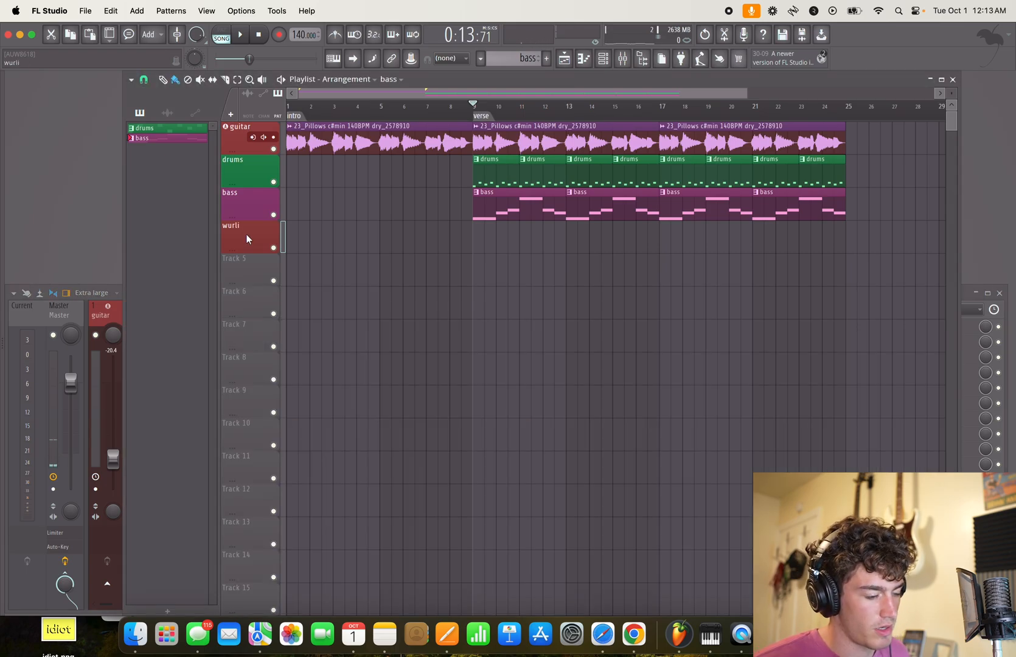
drag(240, 236, 242, 169)
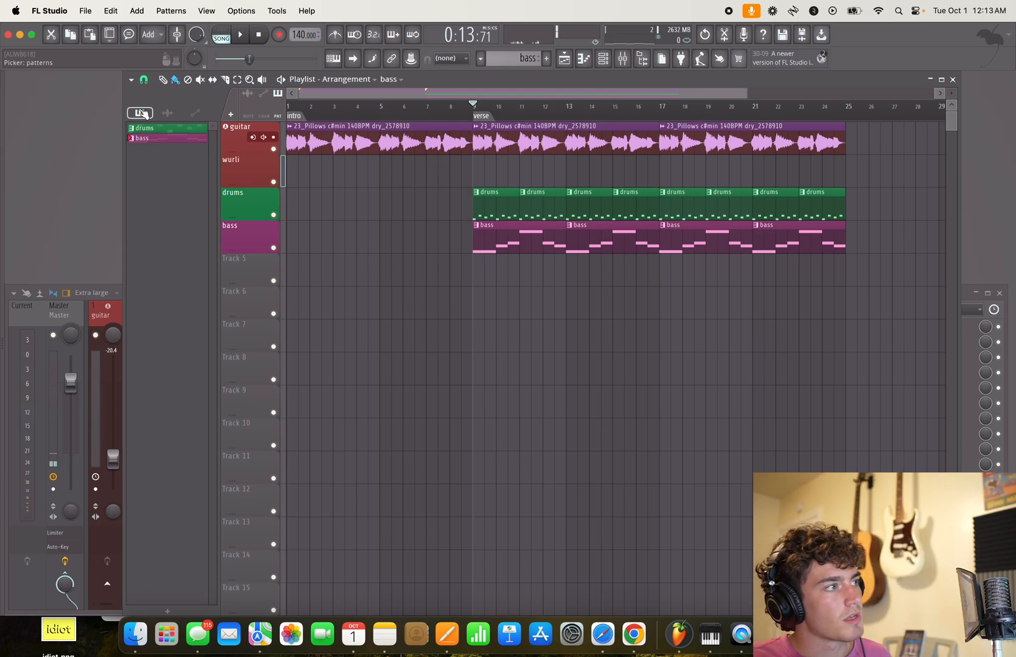
- Create a pattern named "wurli" in Sienna (#844442) and place it at bar 9 on the wurli track
click(168, 610)
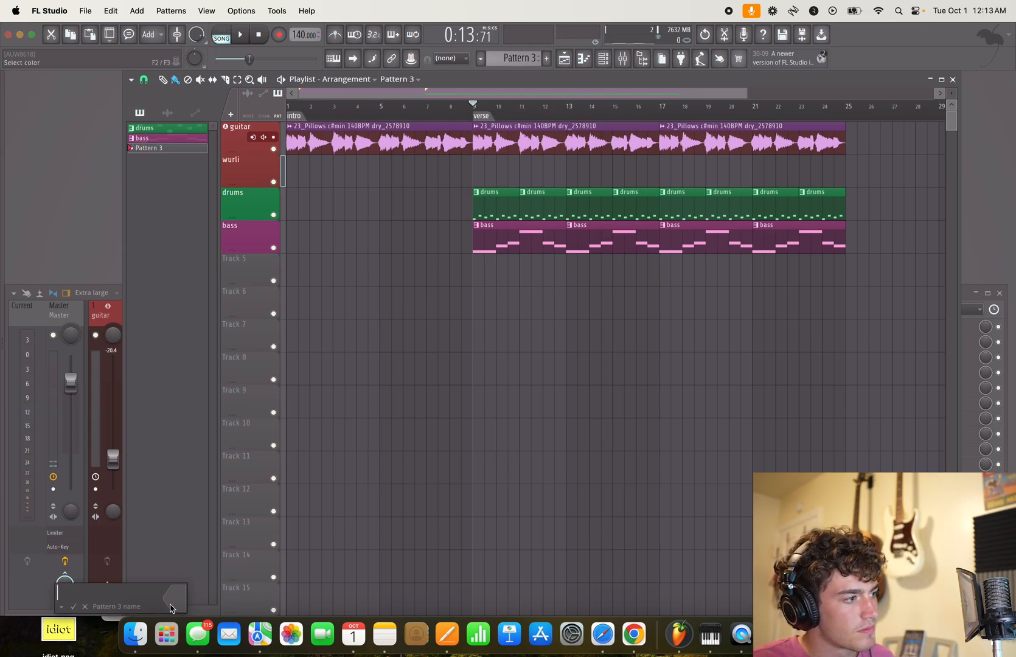
text(wurli)
click(163, 603)
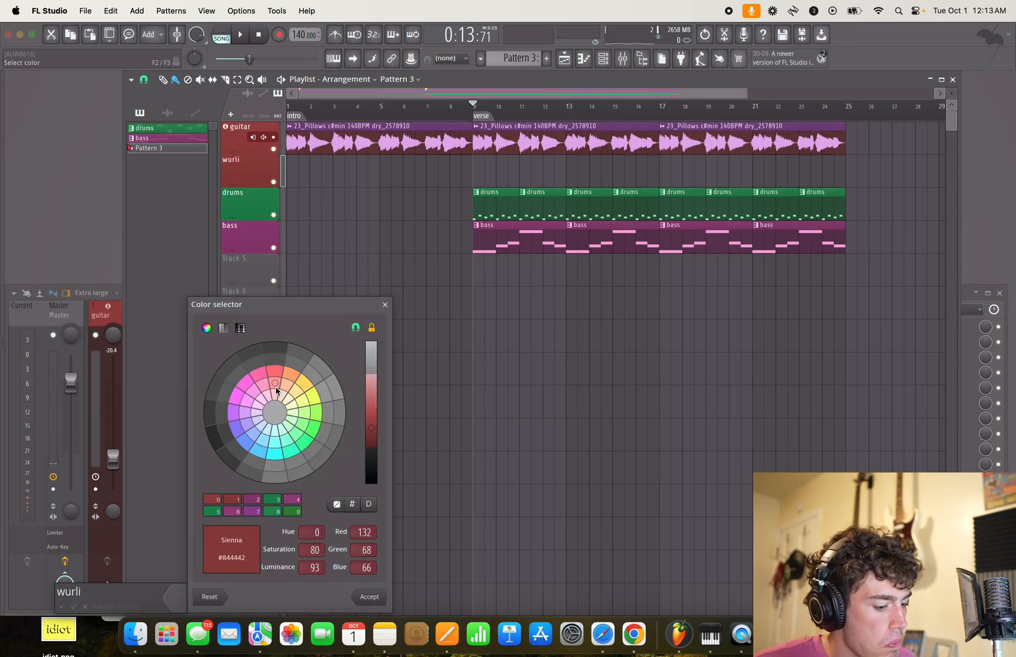
key(Return)
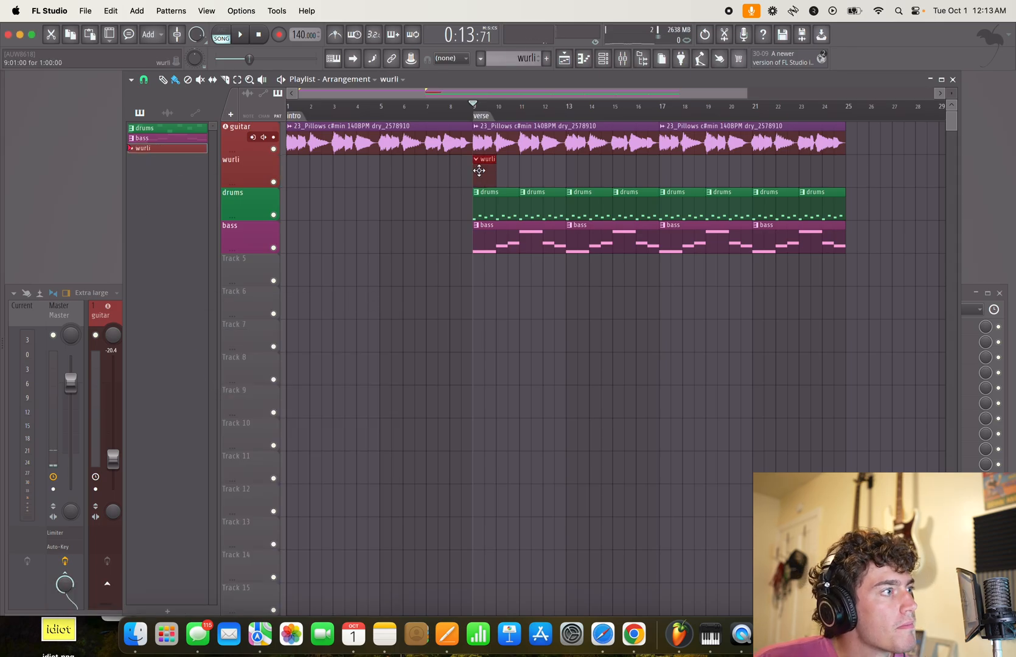
- In the wurli pattern, enter short C#6 and A5 note pairs on beat 1 and one and a half beats after it
double_click(487, 177)
click(397, 420)
click(400, 460)
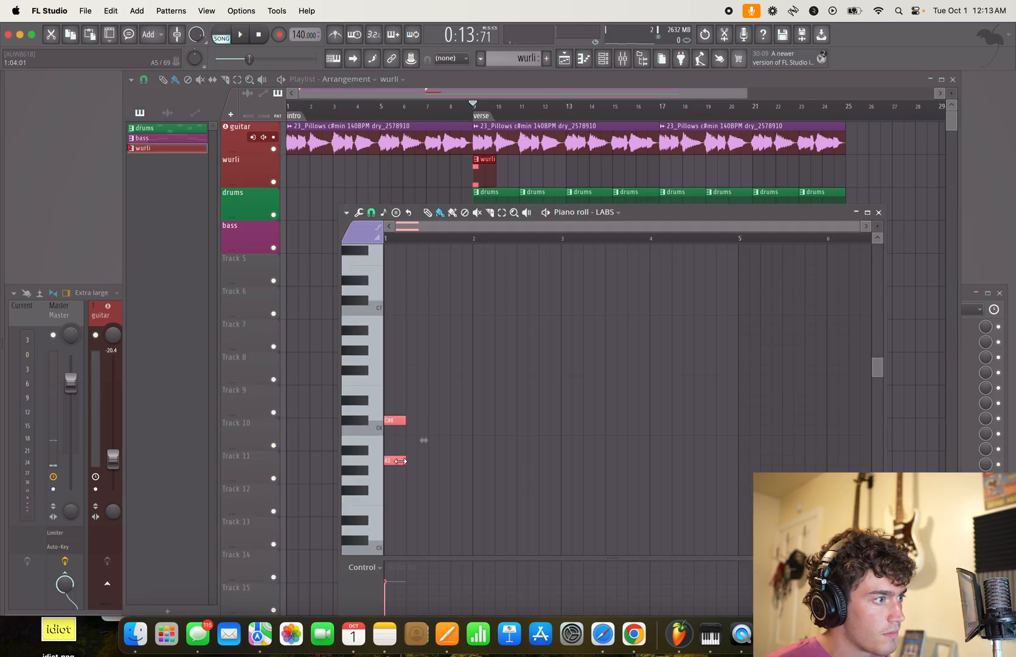
key(space)
key(space)
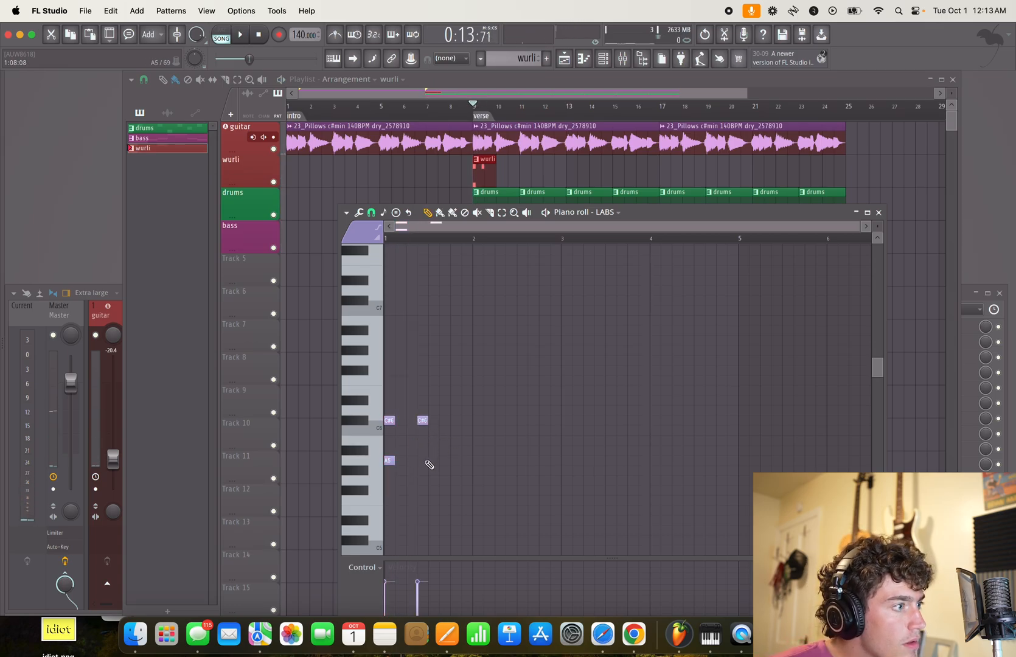
click(426, 461)
key(space)
- With the verse playing, add three more C#6 and A5 pairs at the same spacing into bar 2
key(space)
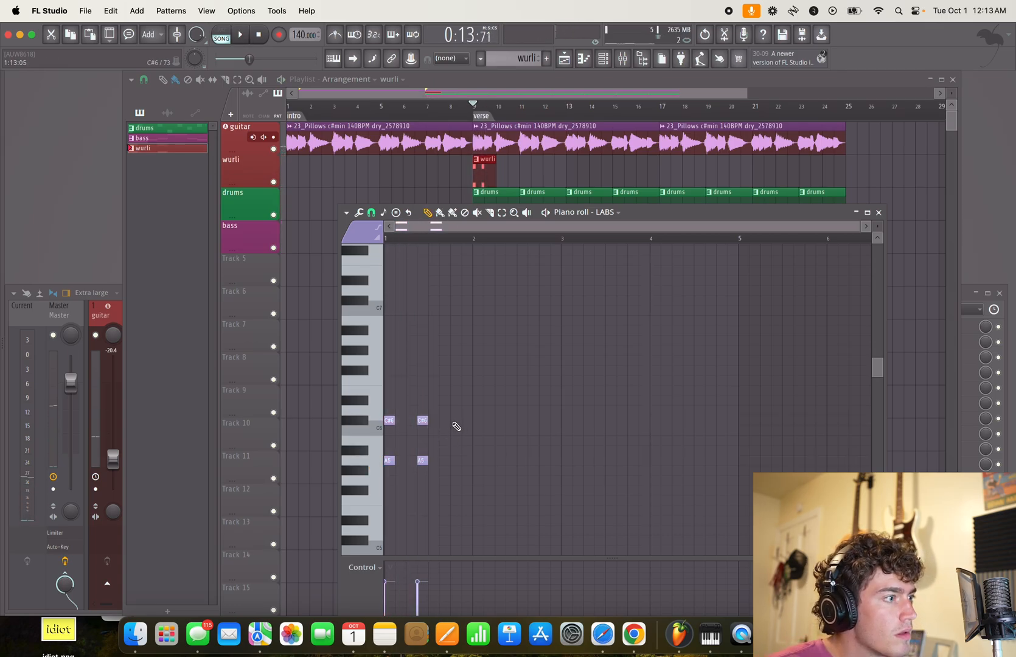
key(space)
click(464, 420)
click(462, 460)
click(487, 420)
click(522, 421)
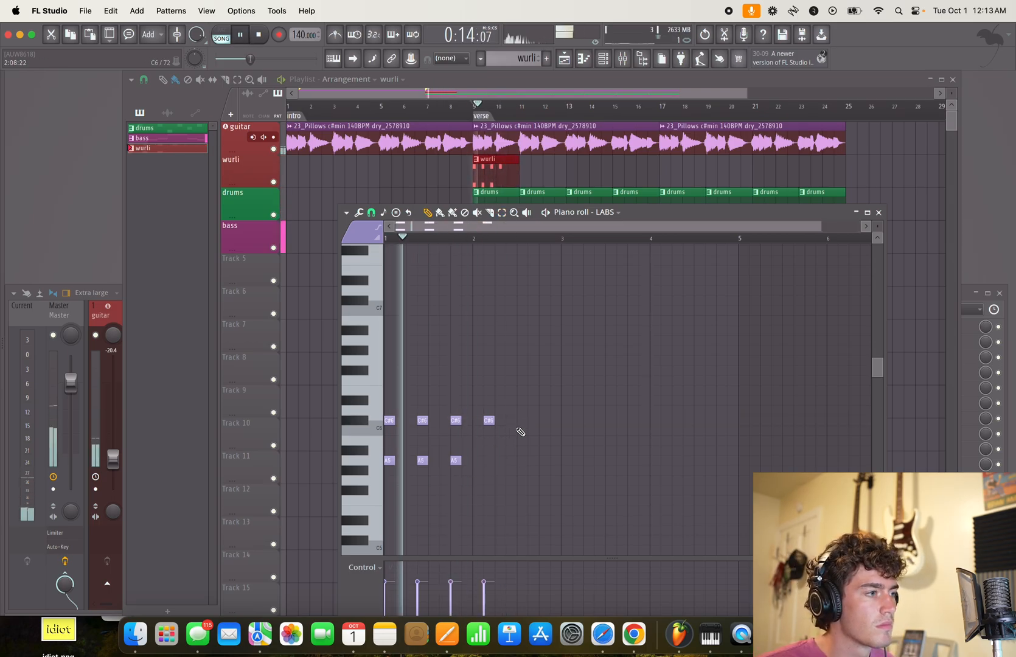
click(487, 460)
click(521, 460)
- Duplicate the five note pairs into bars 3 and 4, and change the fourth copied pair's top note to E6
key(ctrl+a)
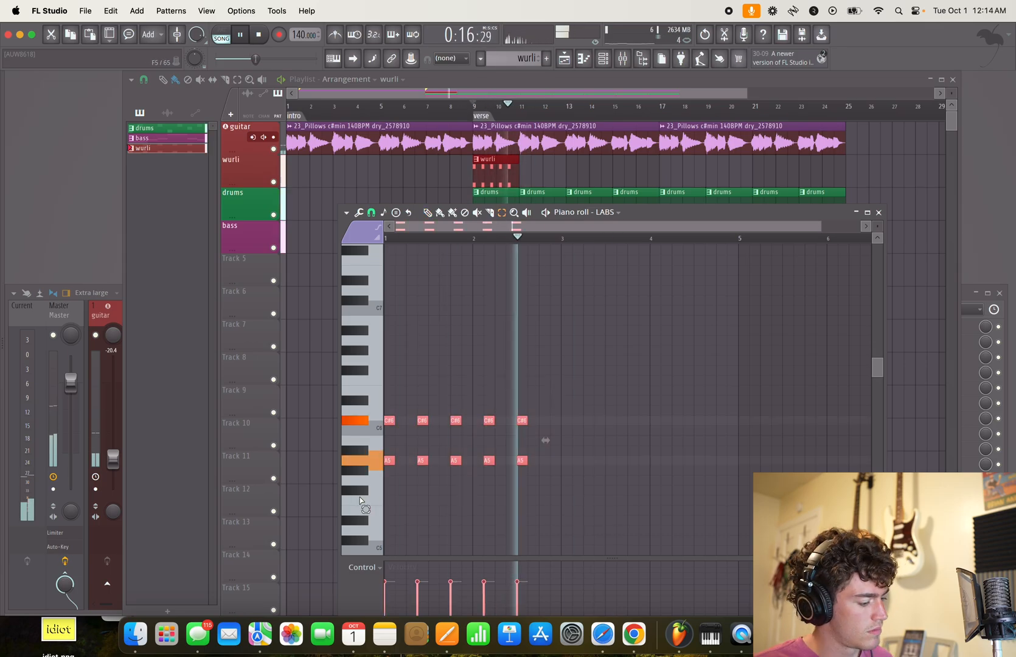
key(ctrl+b)
key(space)
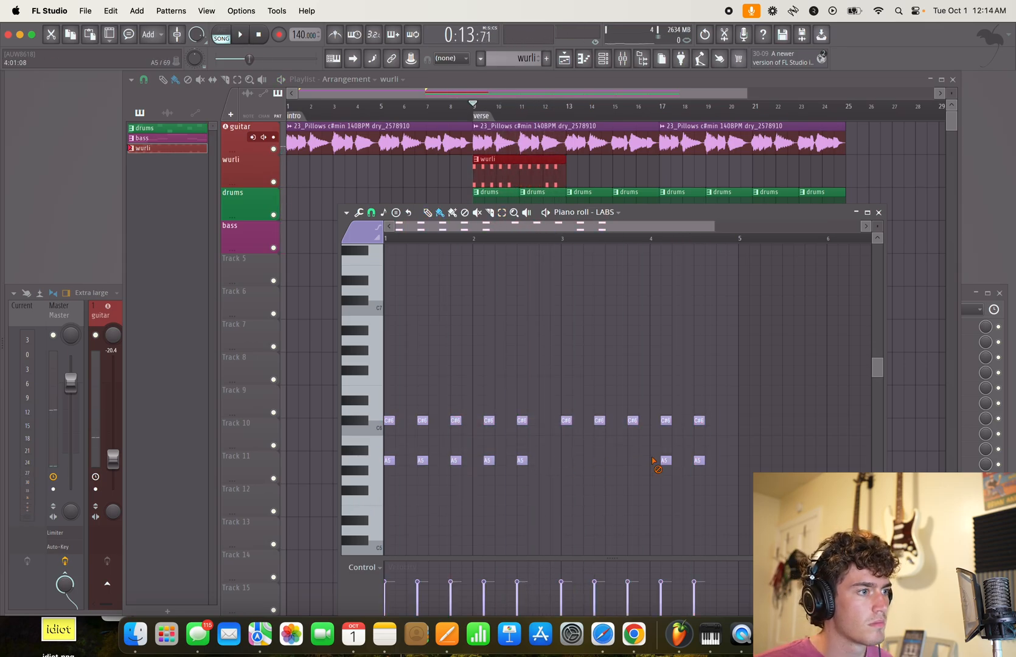
key(space)
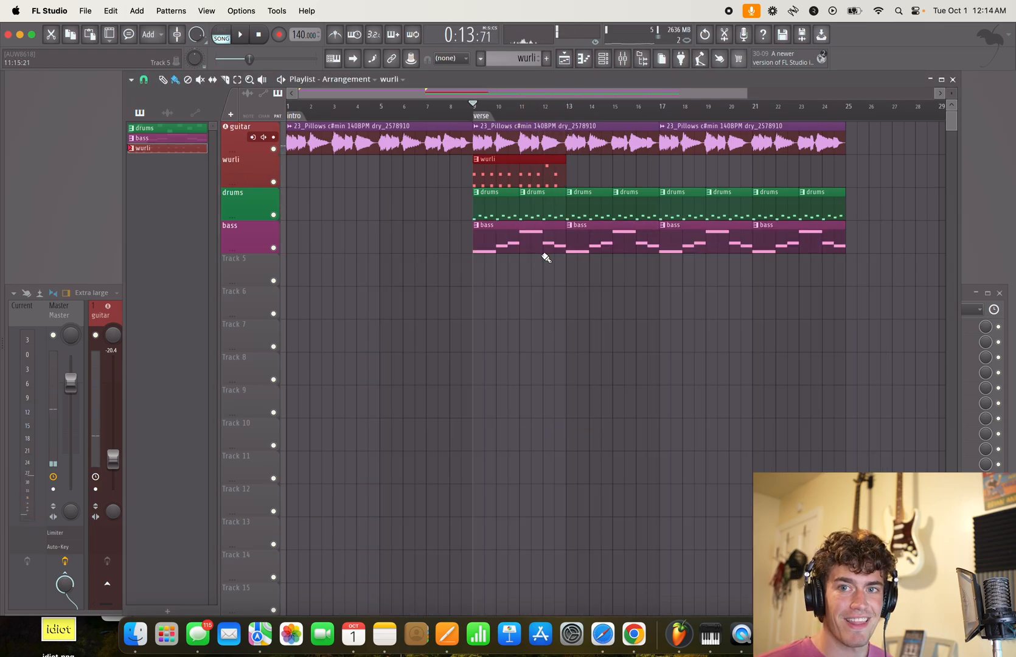
- Close the wurli pattern's piano roll, duplicate its playlist clip to bar 13, and play the song from the verse
double_click(527, 177)
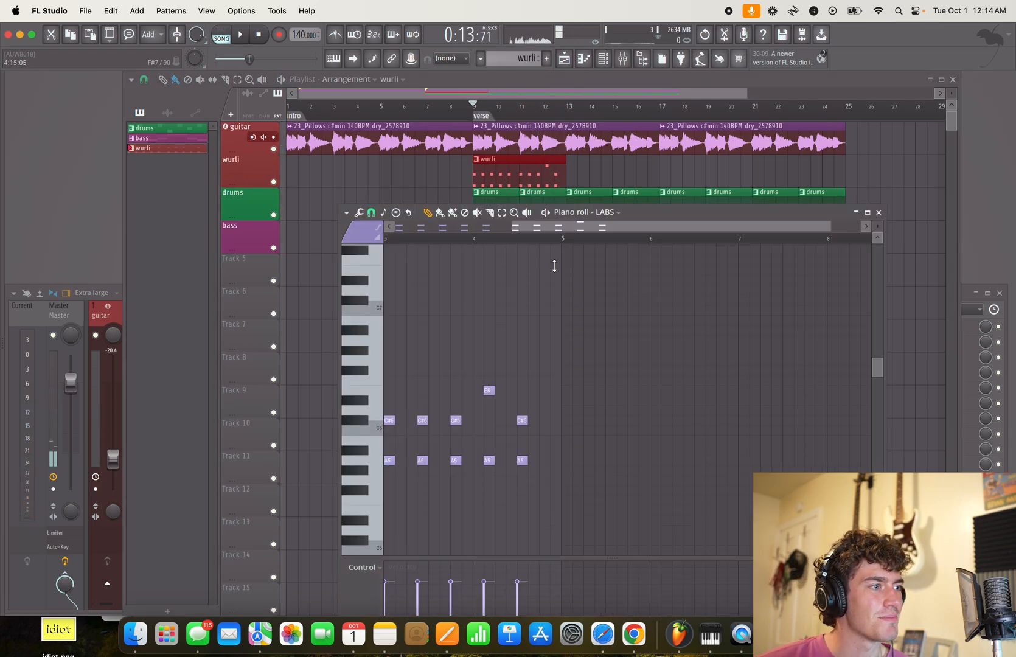
click(879, 213)
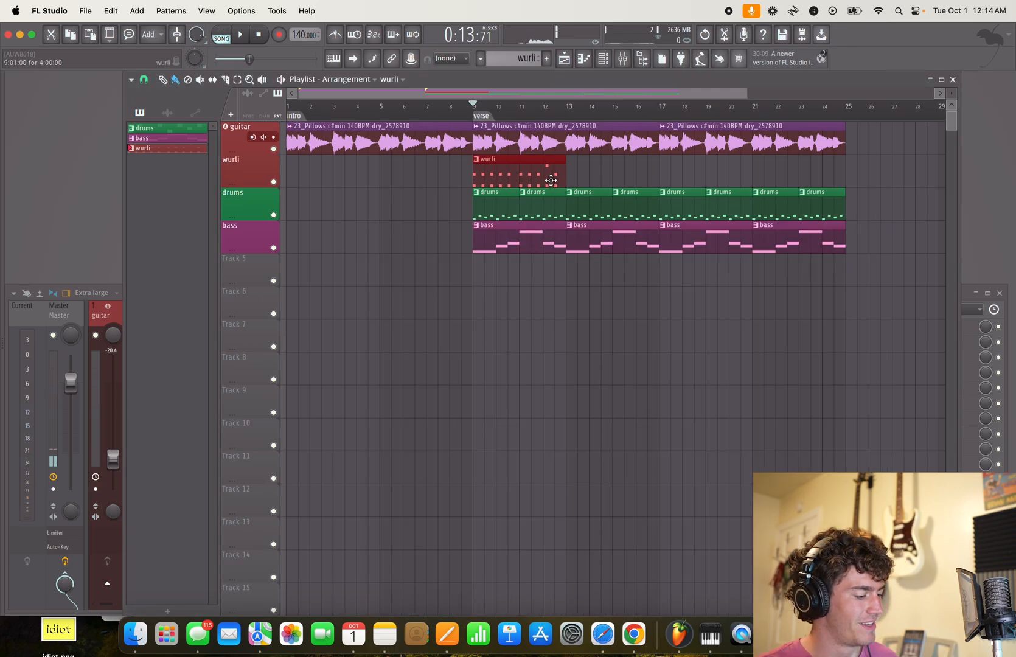
key(ctrl+b)
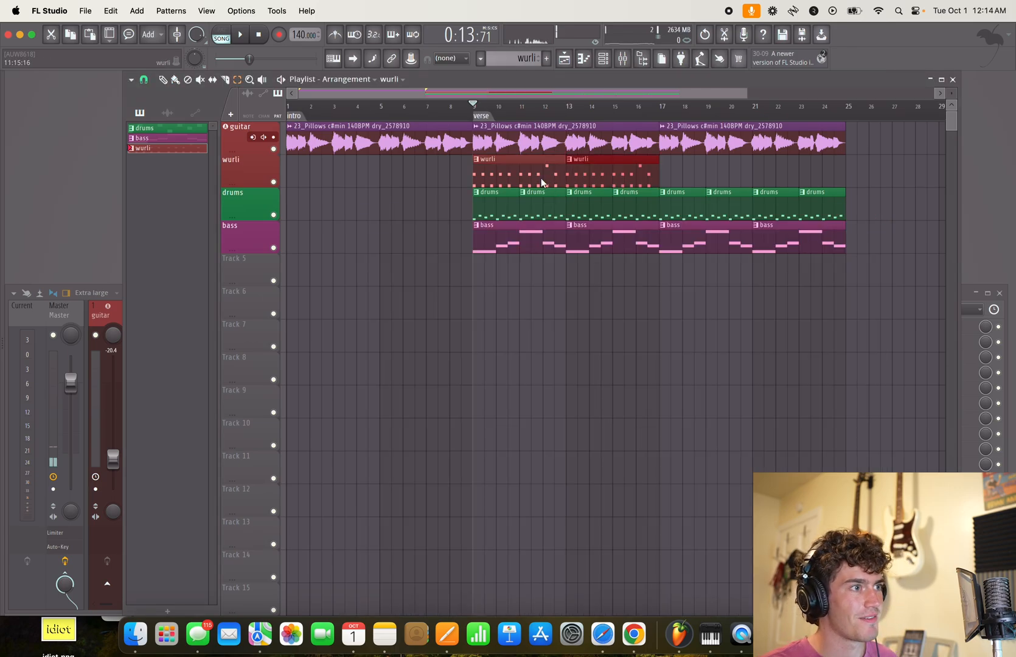
key(space)
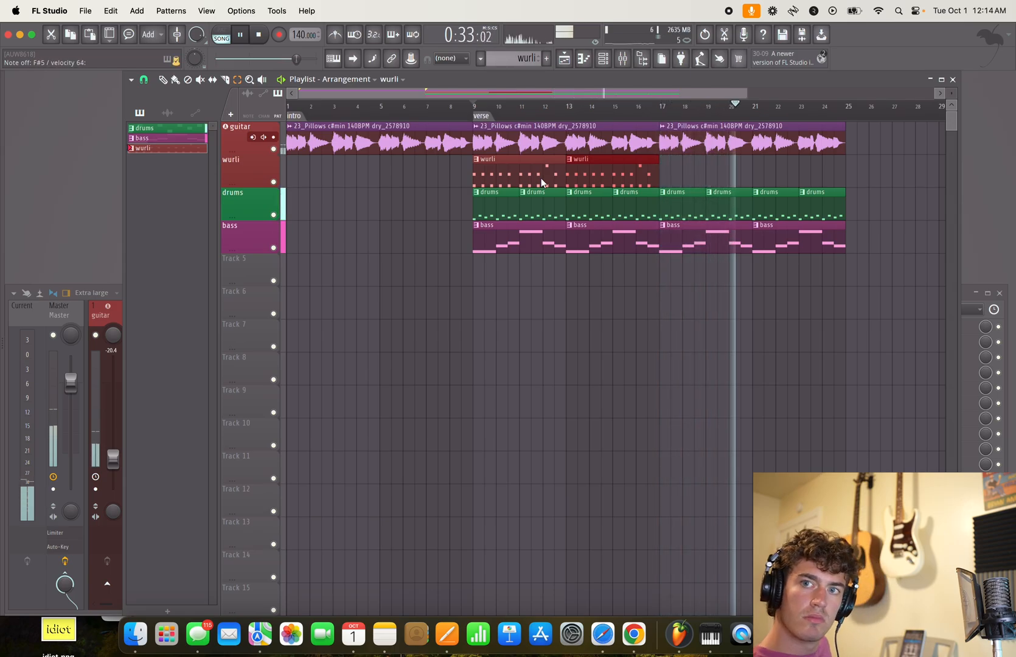
key(space)
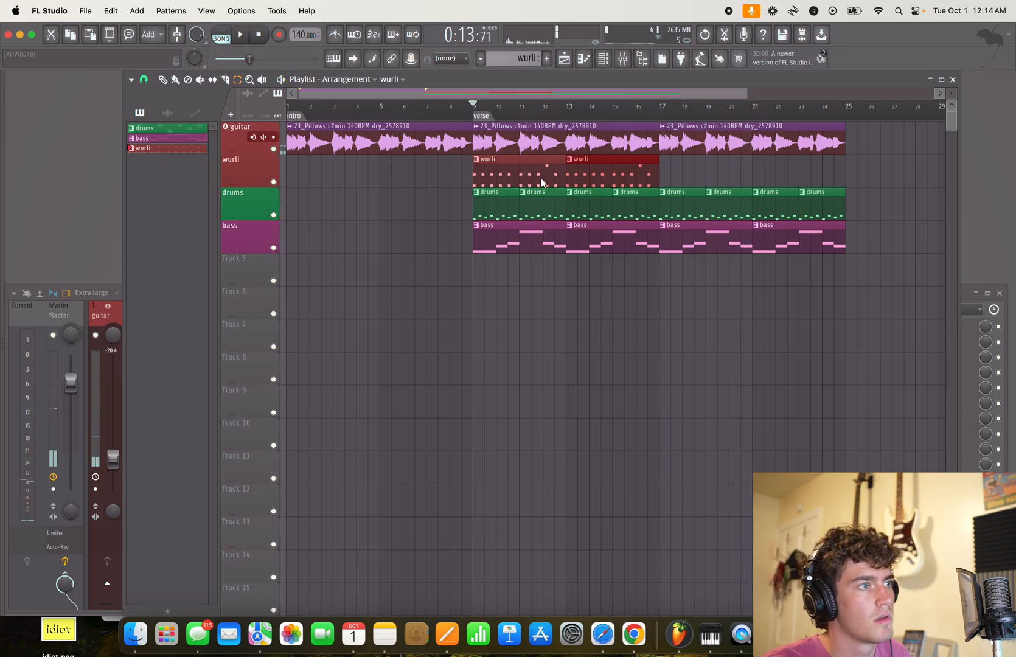
- Create a pattern named "wurli 2" in Sienna (#844442) and place it at bar 17 on the wurli track
right_click(155, 150)
click(142, 202)
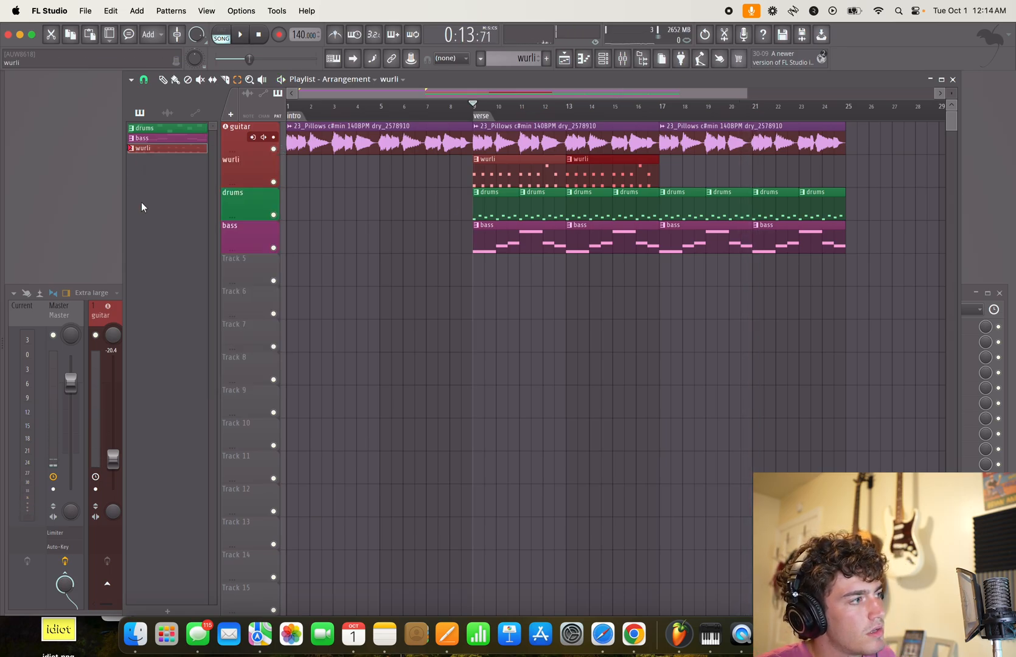
click(174, 611)
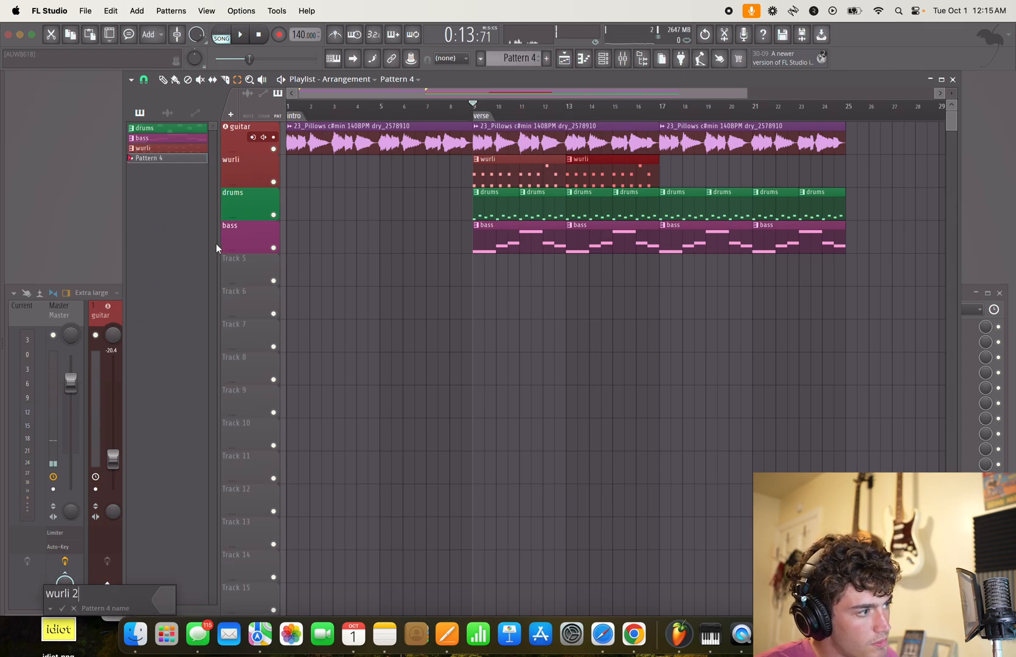
click(161, 608)
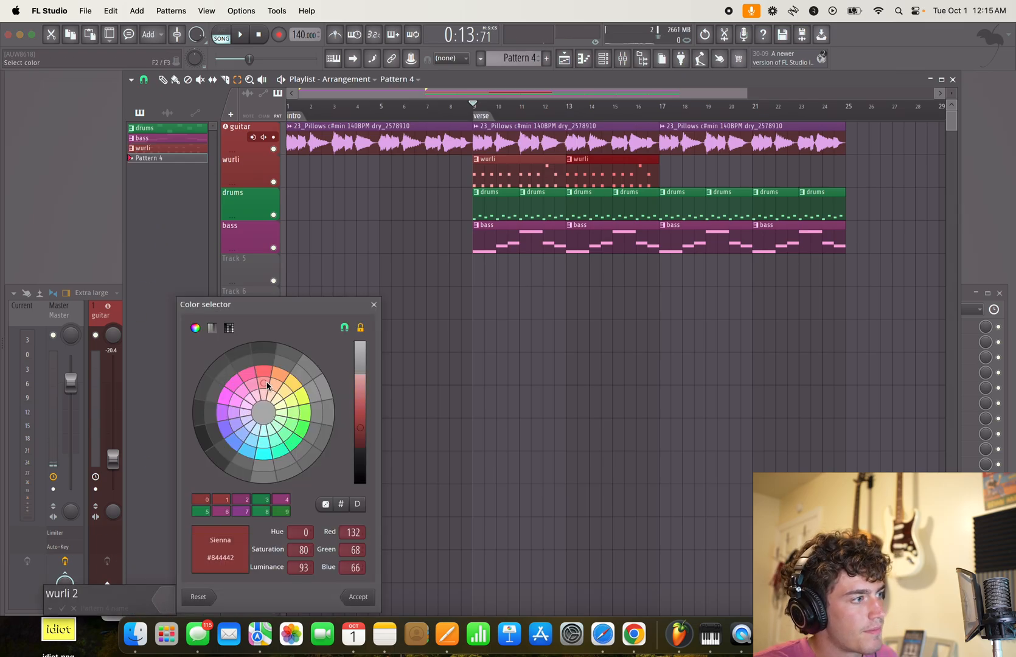
key(Return)
key(Return)
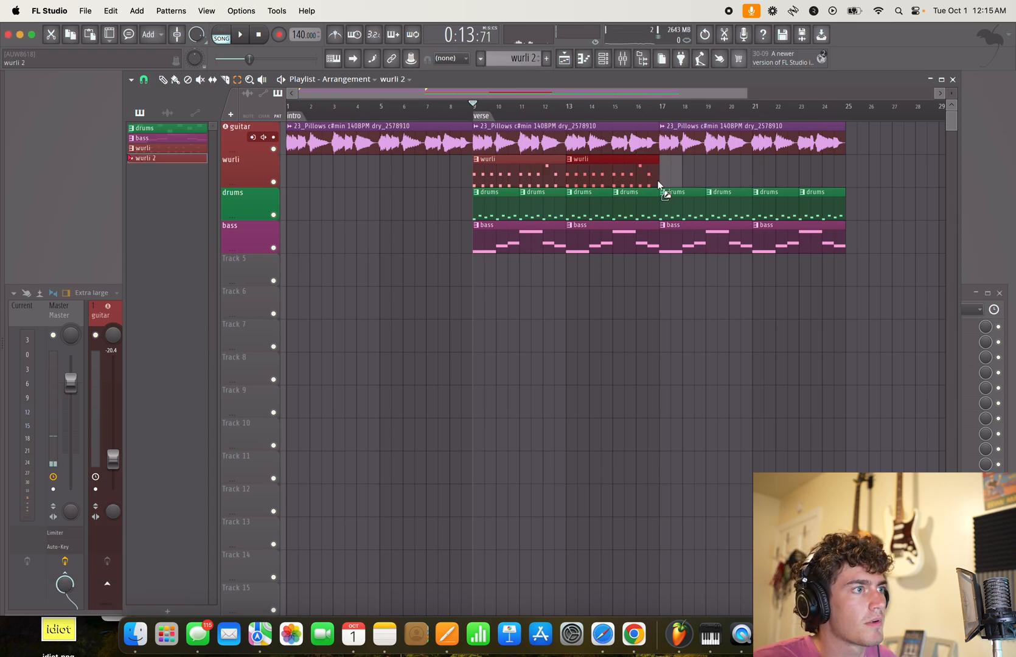
- Enter the notes F#5, A5, C#6 and A5 on the four beats of wurli 2's first bar and play from bar 17
key(F7)
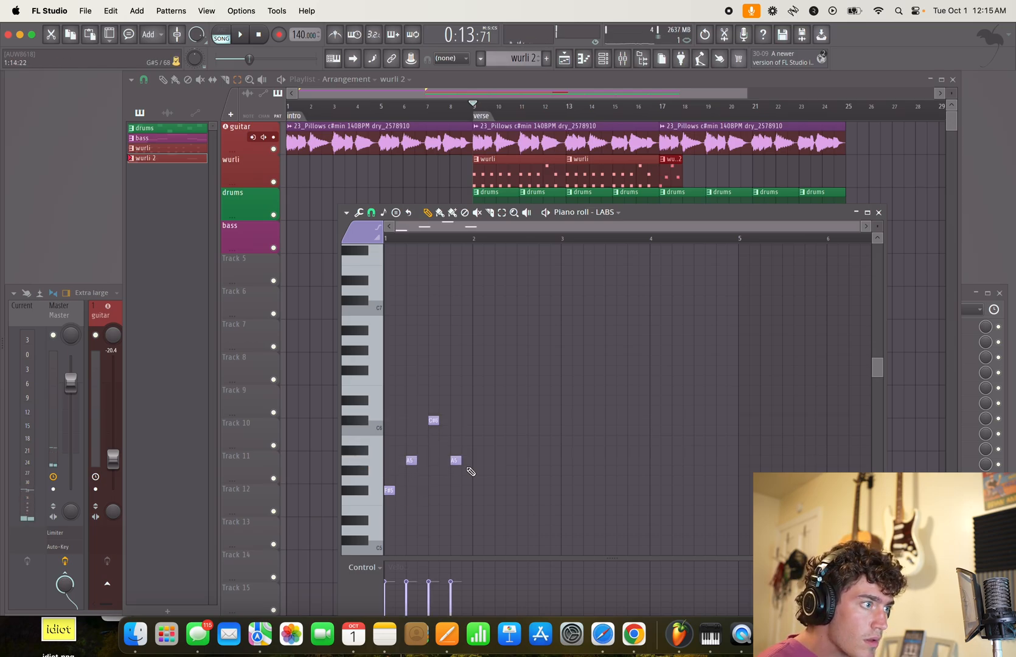
key(space)
click(663, 109)
click(662, 110)
key(space)
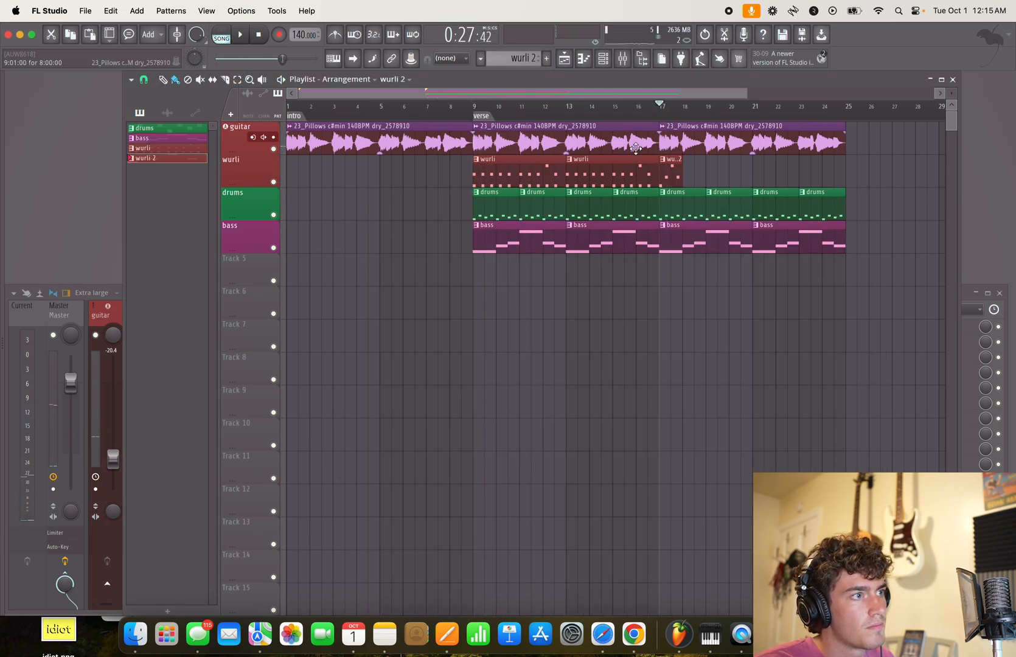
- Lengthen the four wurli 2 notes to a full beat each and duplicate them into bars 2, 3 and 4
double_click(675, 172)
drag(392, 505, 484, 386)
drag(394, 493, 409, 493)
key(space)
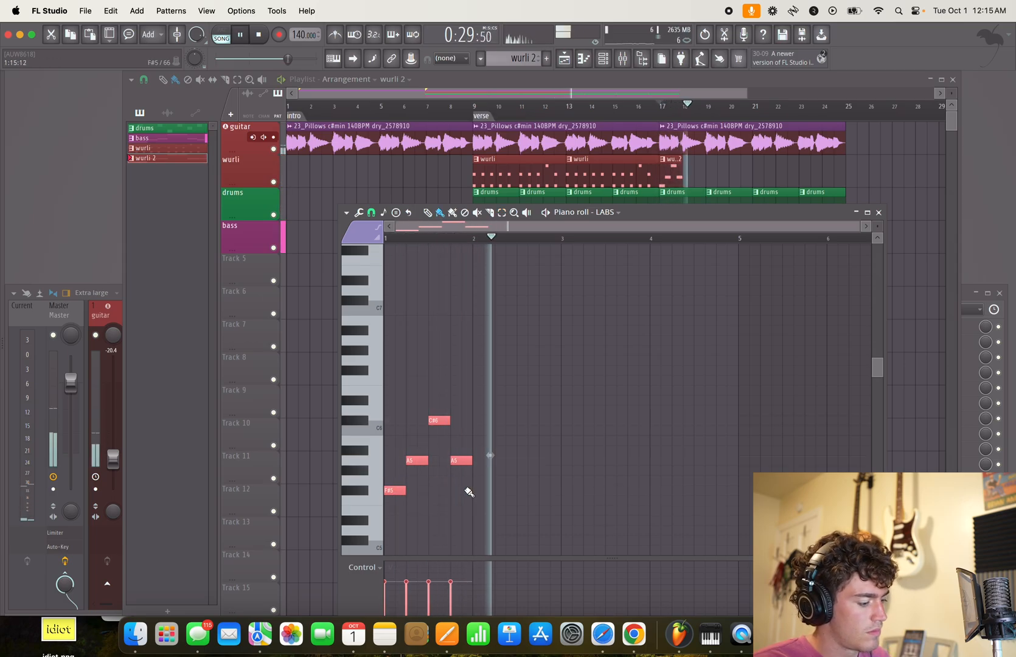
key(super+b)
key(super+b)
key(super+b)
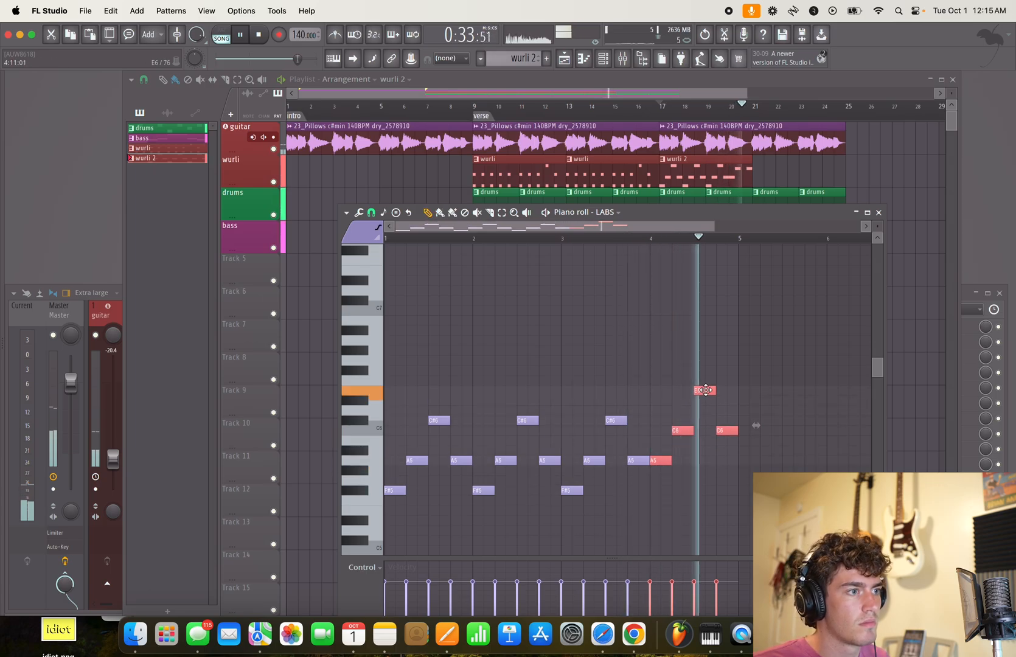
- Stop playback and make E6 the third note of wurli 2's fourth bar, between the two A5 notes
key(space)
click(700, 399)
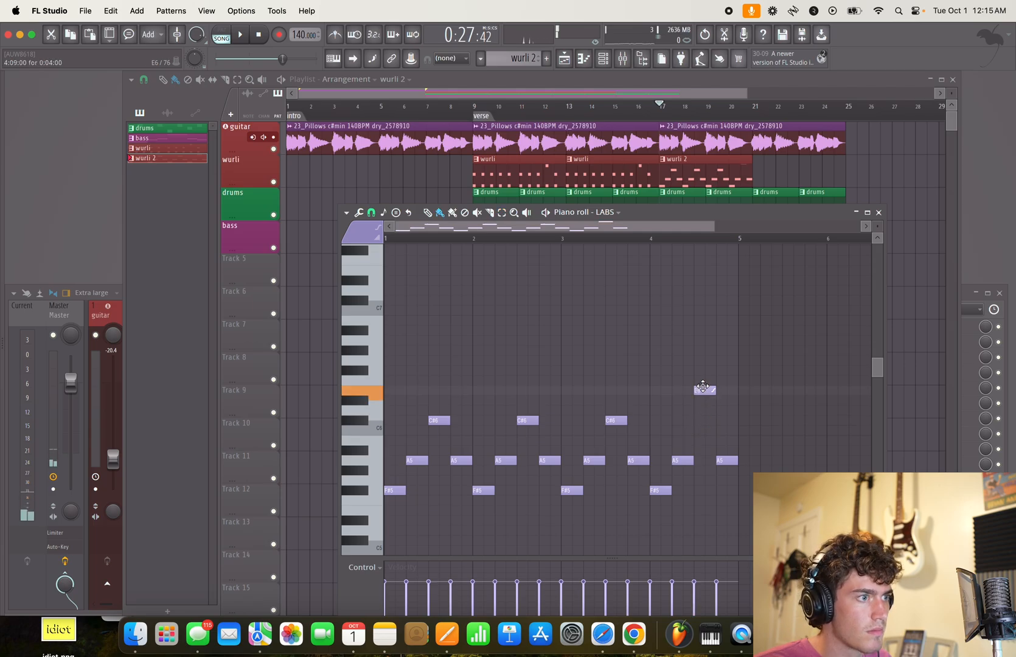
right_click(705, 390)
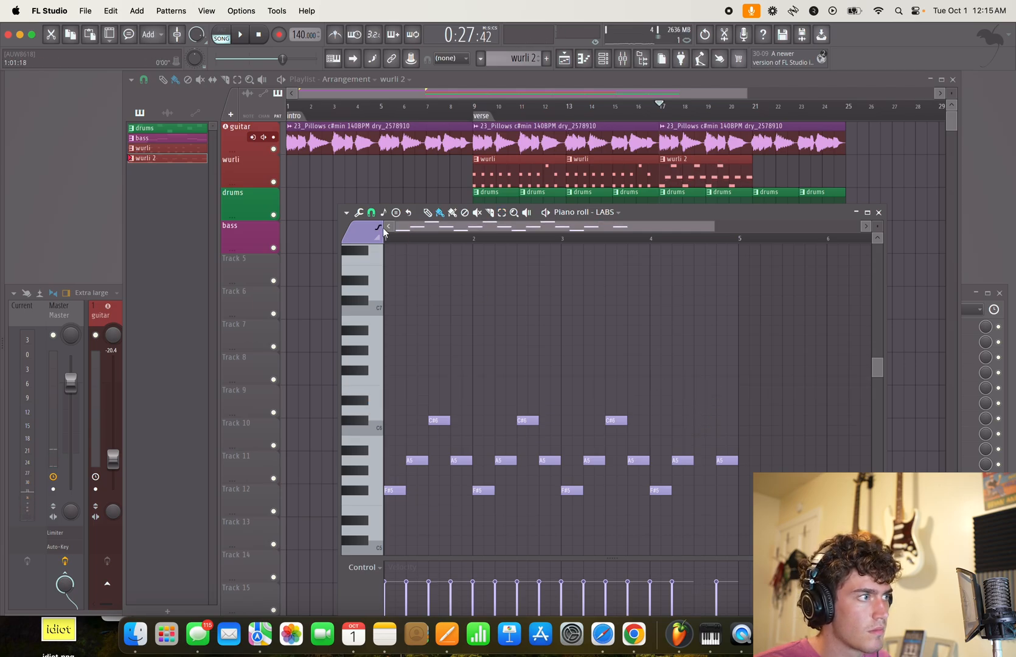
click(707, 390)
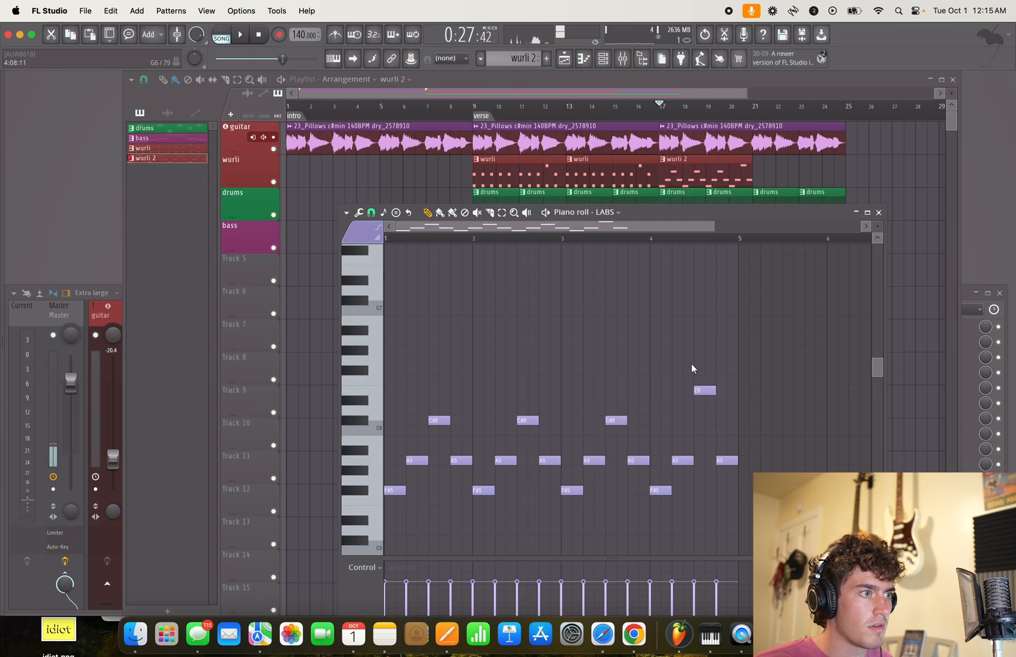
key(b)
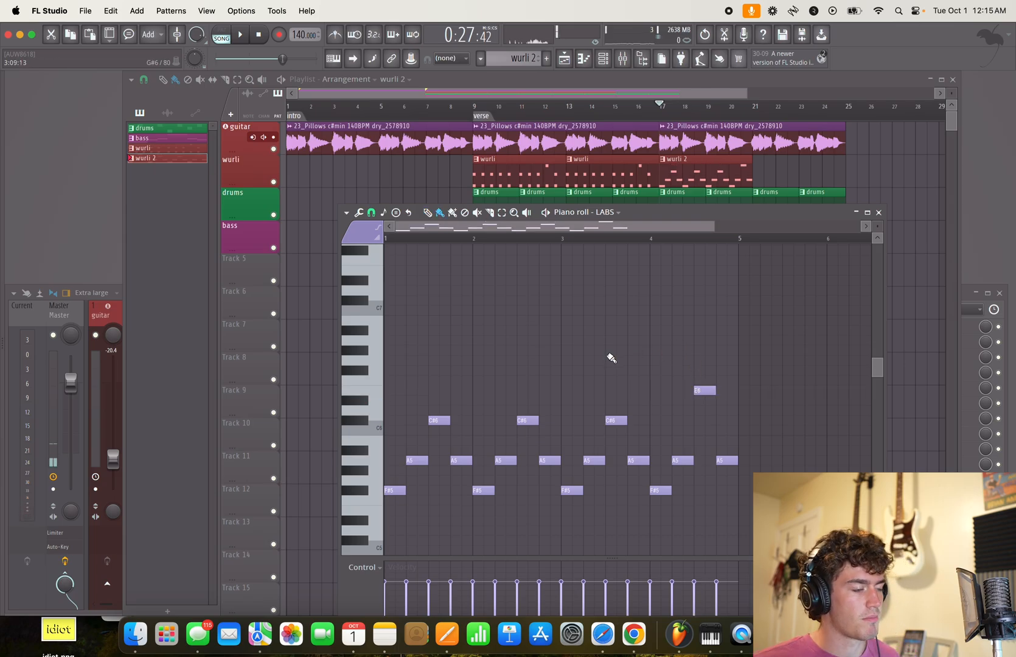
mouse_move(421, 362)
mouse_down()
mouse_move(799, 358)
mouse_move(671, 369)
mouse_up()
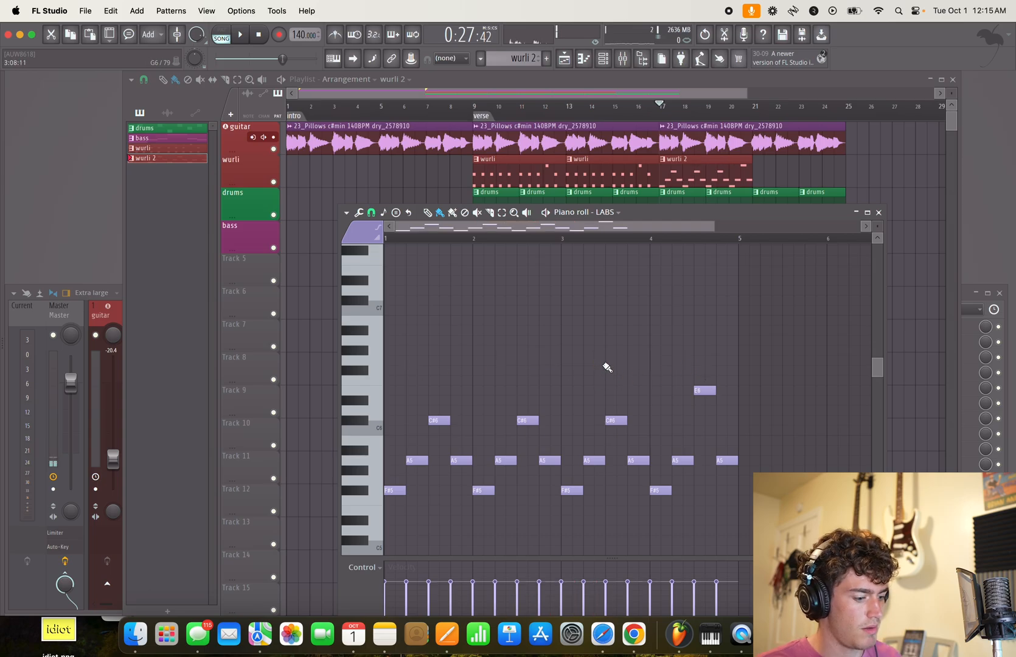
drag(595, 343, 605, 321)
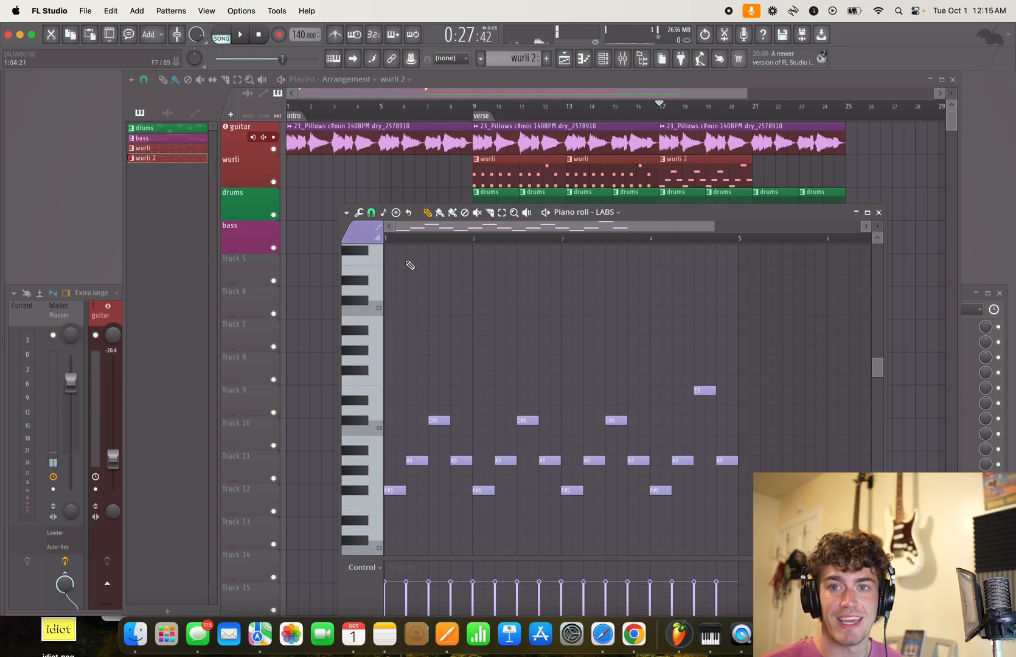
- Play from bar 17, close the piano roll, duplicate the wurli 2 clip to bar 21, and replay the section
key(space)
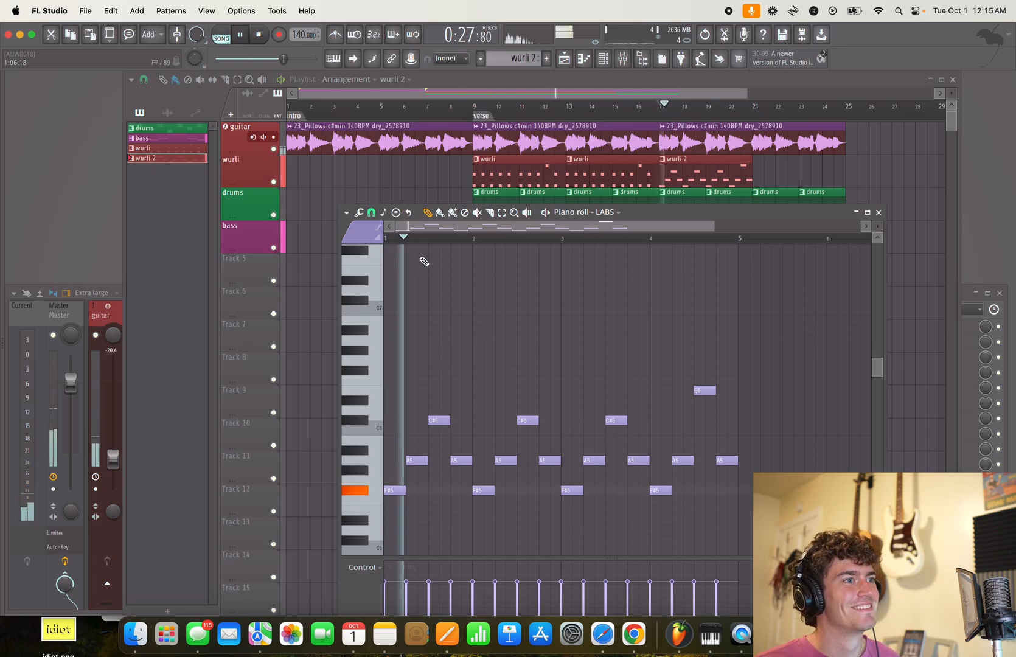
click(705, 175)
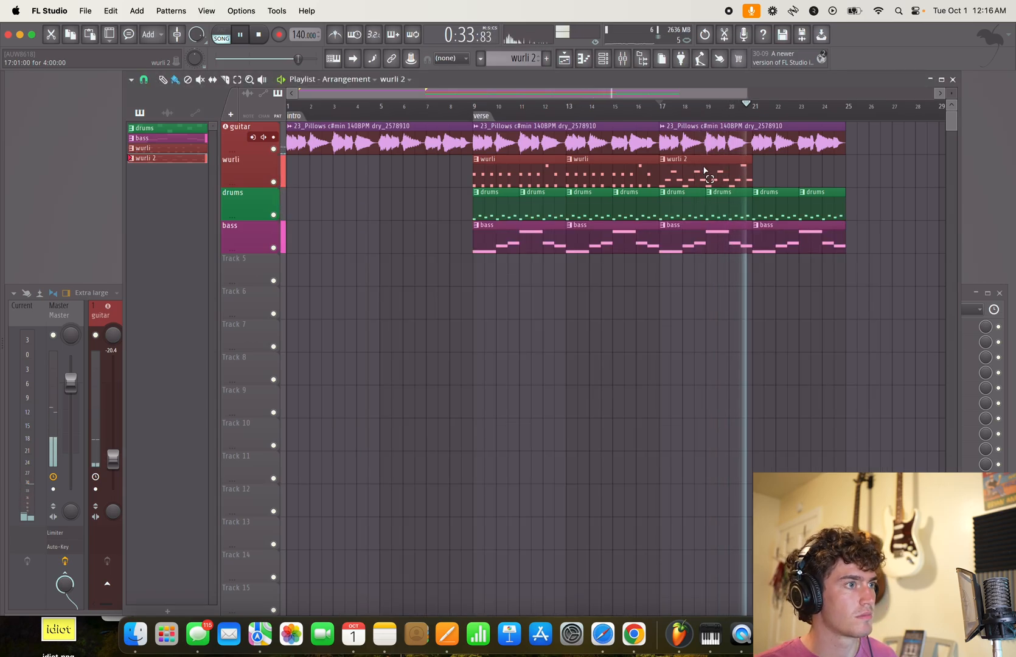
super+click(704, 169)
key(super+b)
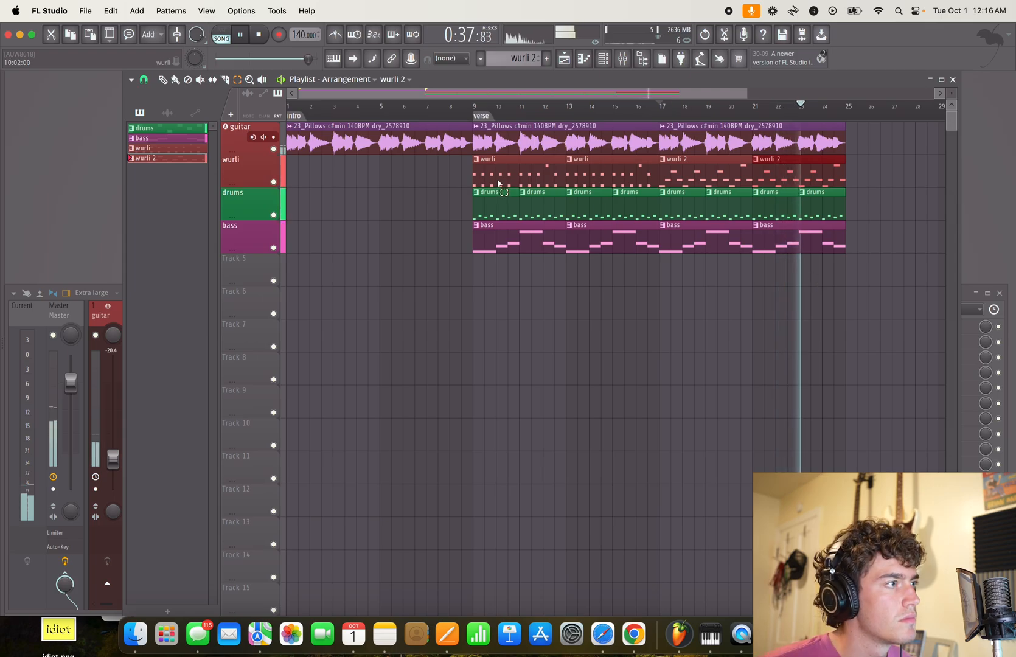
click(662, 131)
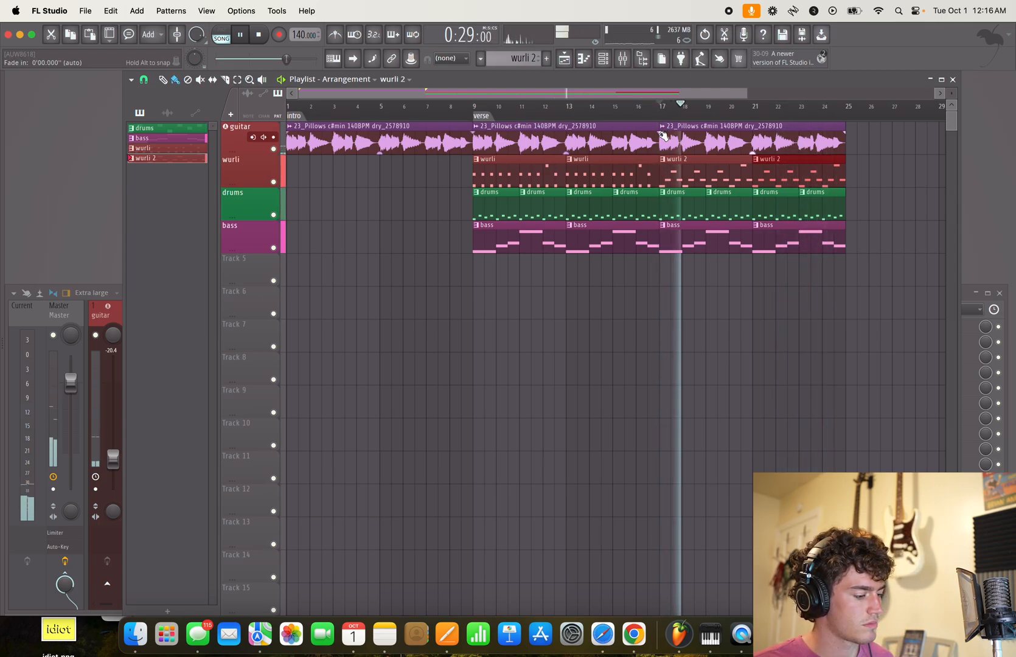
- Add a section marker and move it to bar 17, where the wurli 2 clips begin
key(alt+t)
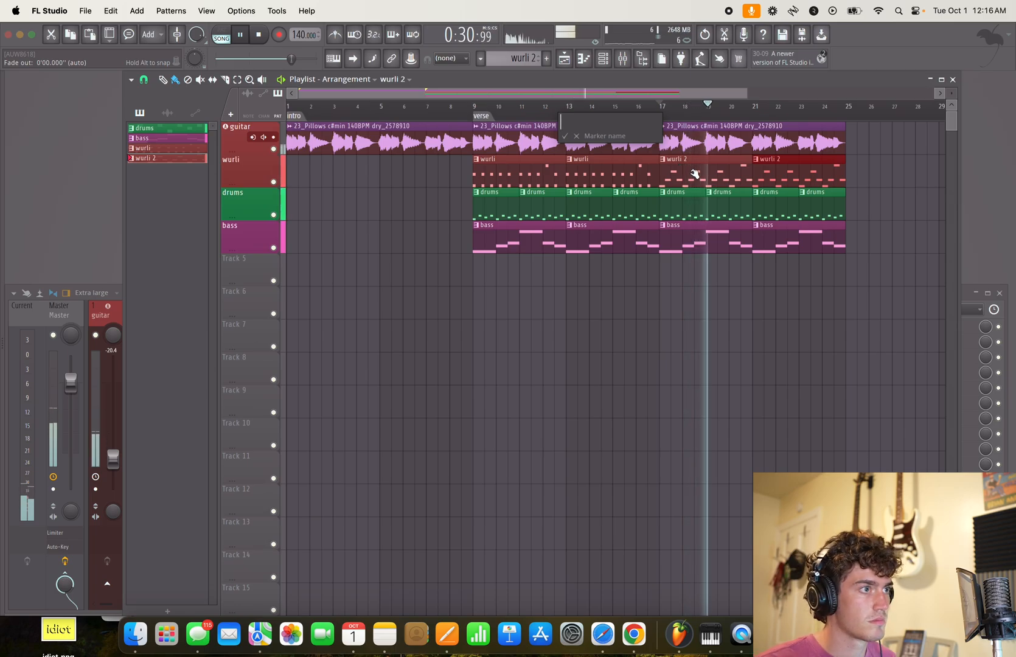
key(Return)
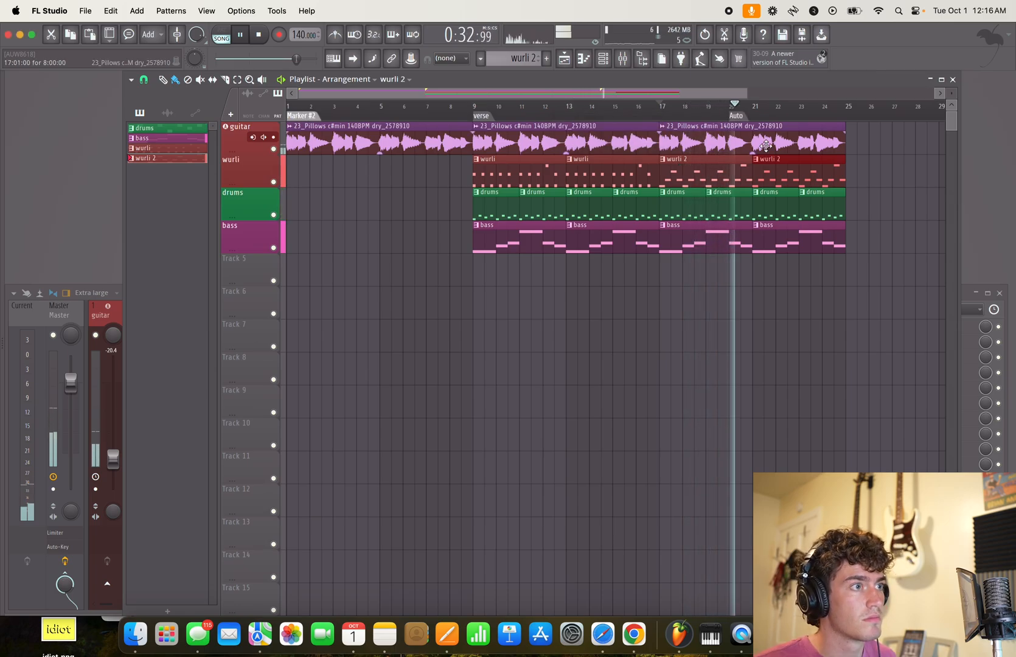
drag(734, 115, 667, 116)
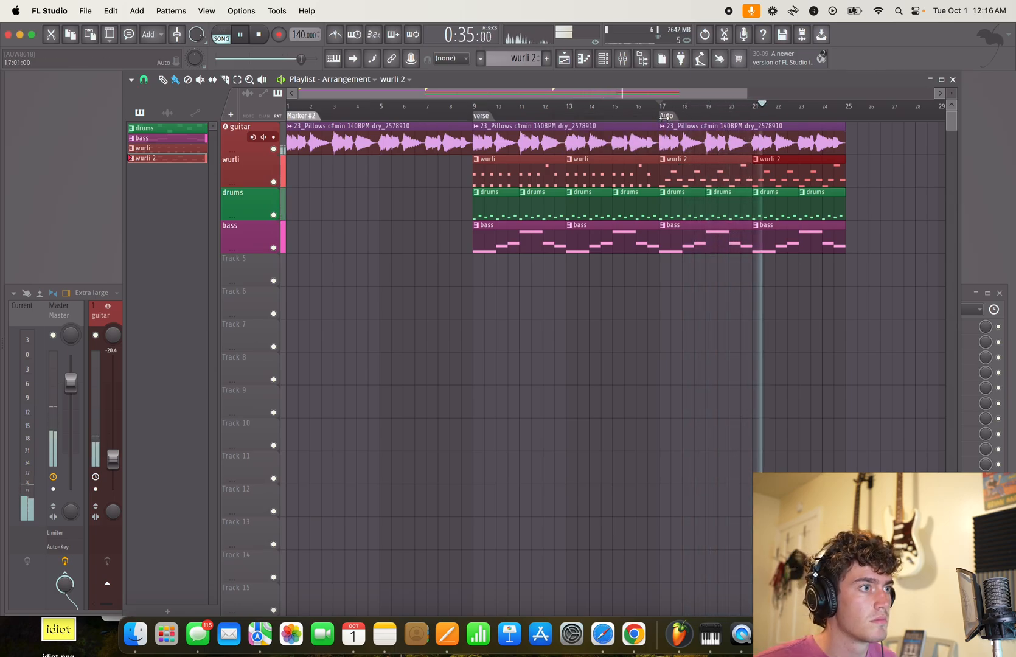
- Select every clip in the arrangement and duplicate the whole block so the copy starts at bar 25
drag(349, 286, 790, 148)
key(super+b)
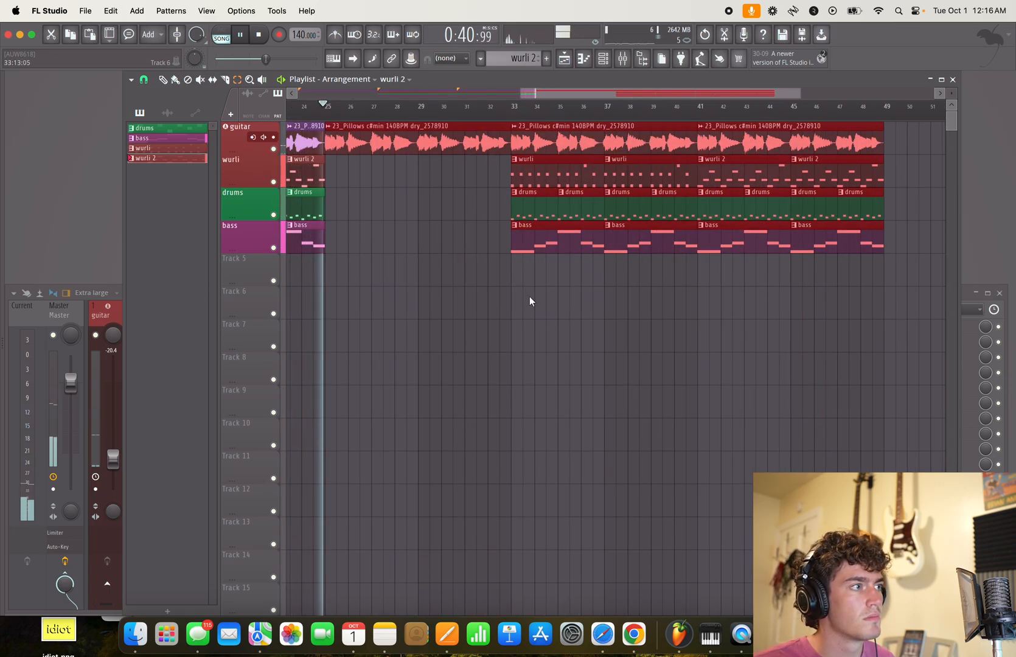
drag(437, 309, 617, 362)
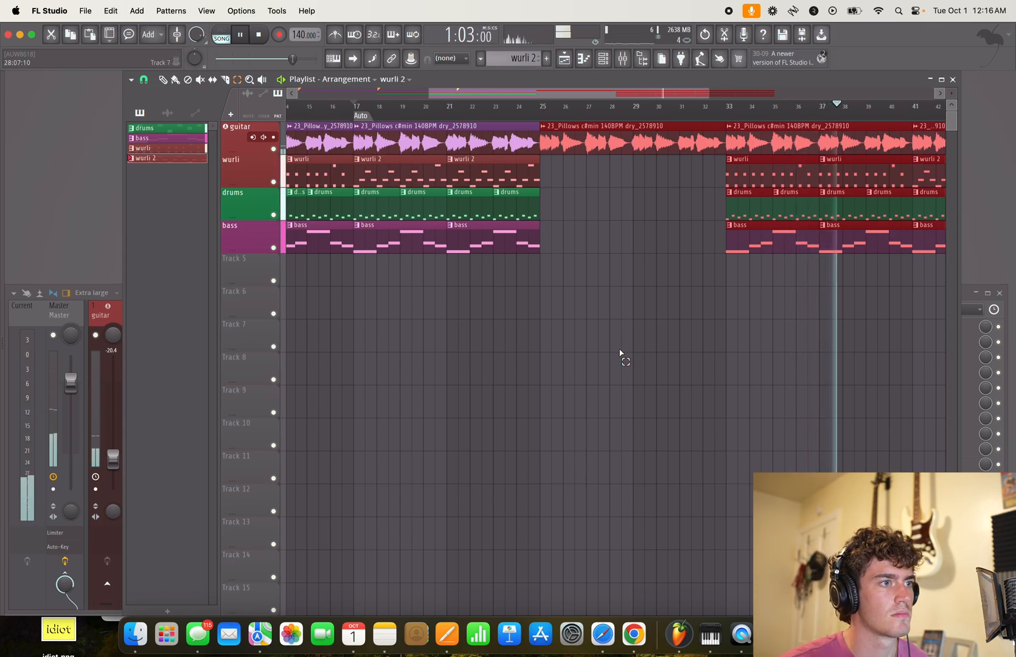
double_click(774, 203)
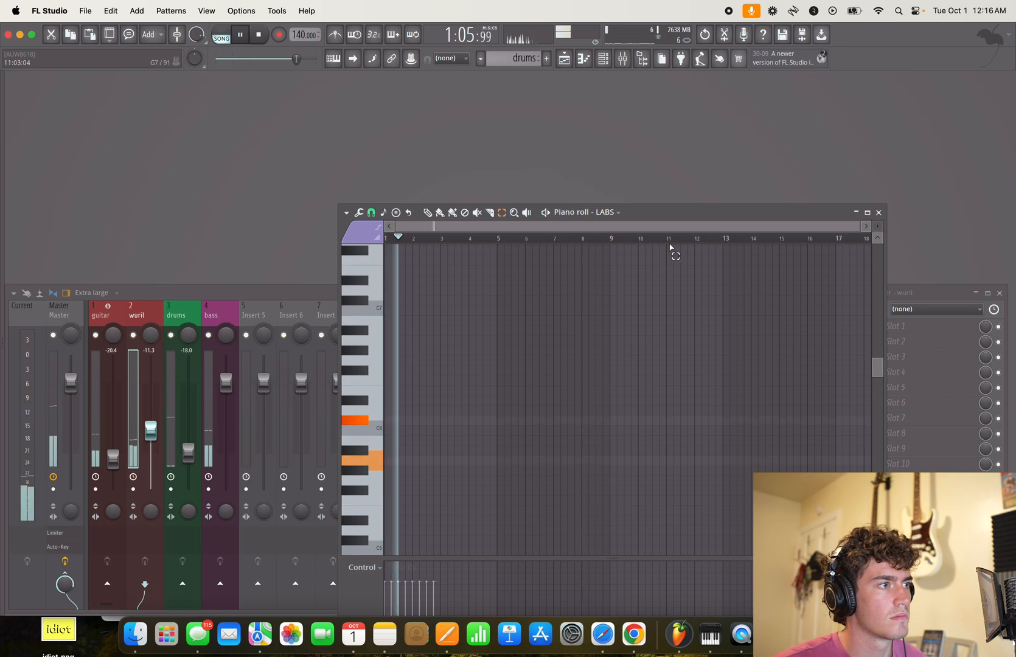
click(878, 213)
click(564, 59)
key(space)
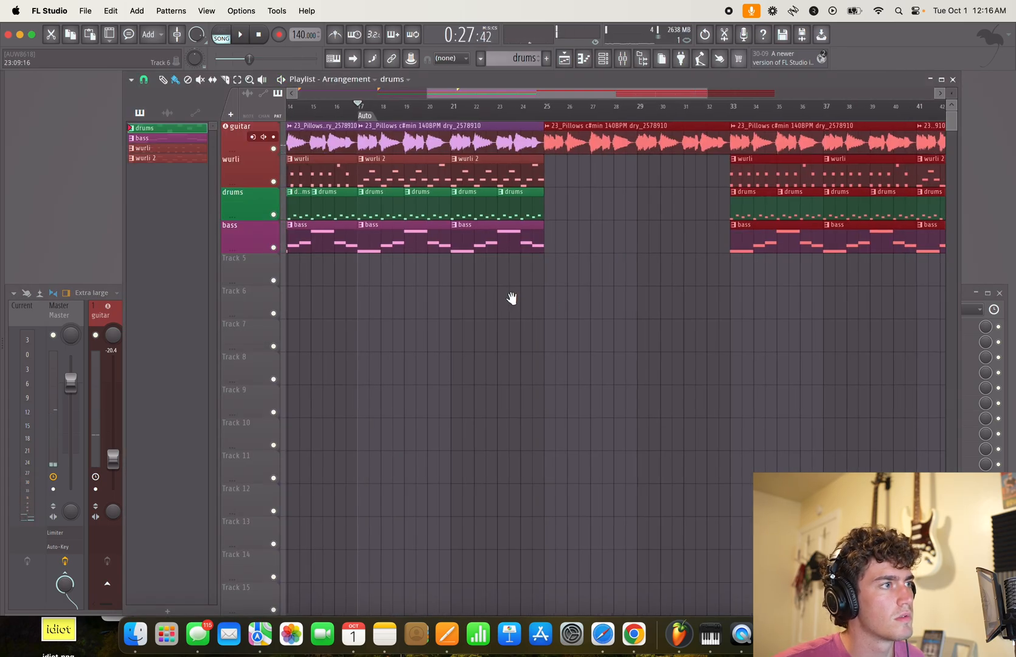
- Delete the surplus Marker #2 near the intro
scroll(718, 341, left, 5)
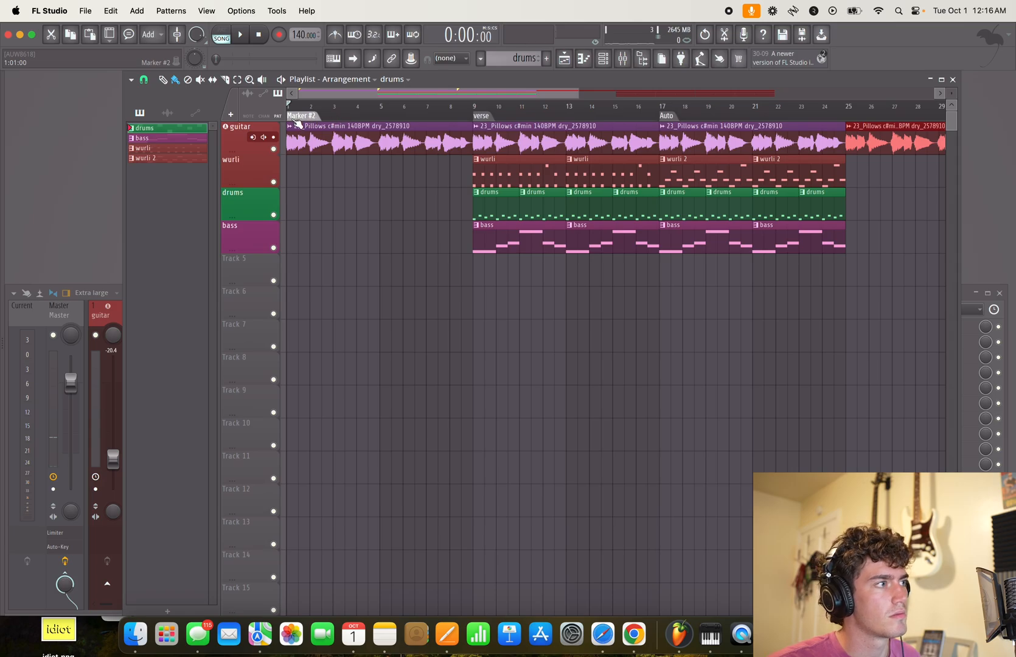
right_click(347, 118)
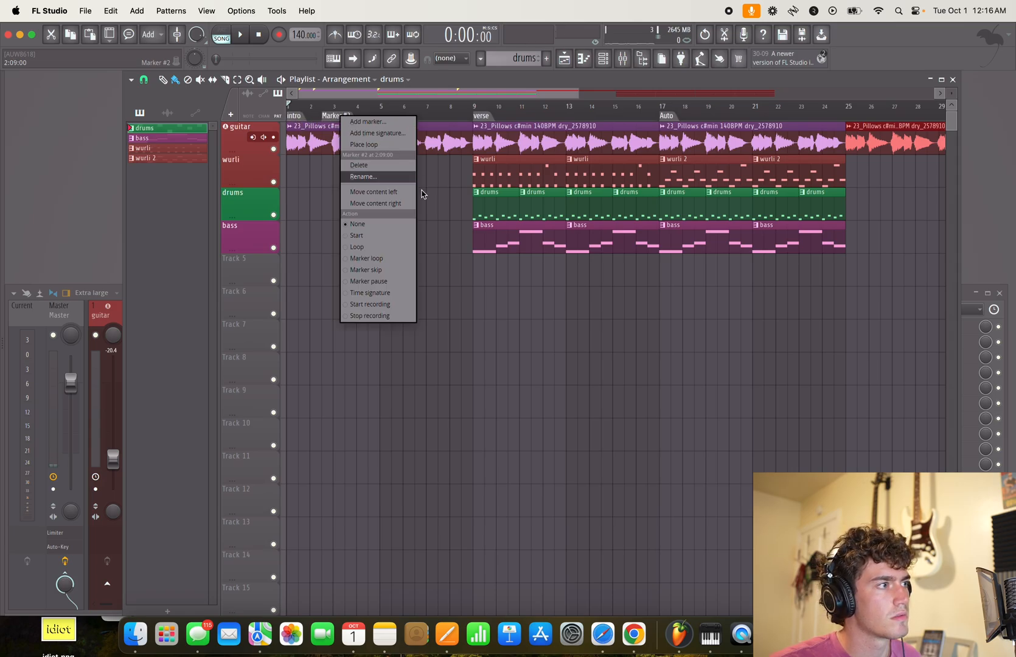
click(380, 165)
- Play the arrangement from the start and again from just before the verse, stopping once the wurli 2 section is under way
scroll(578, 342, down, 3)
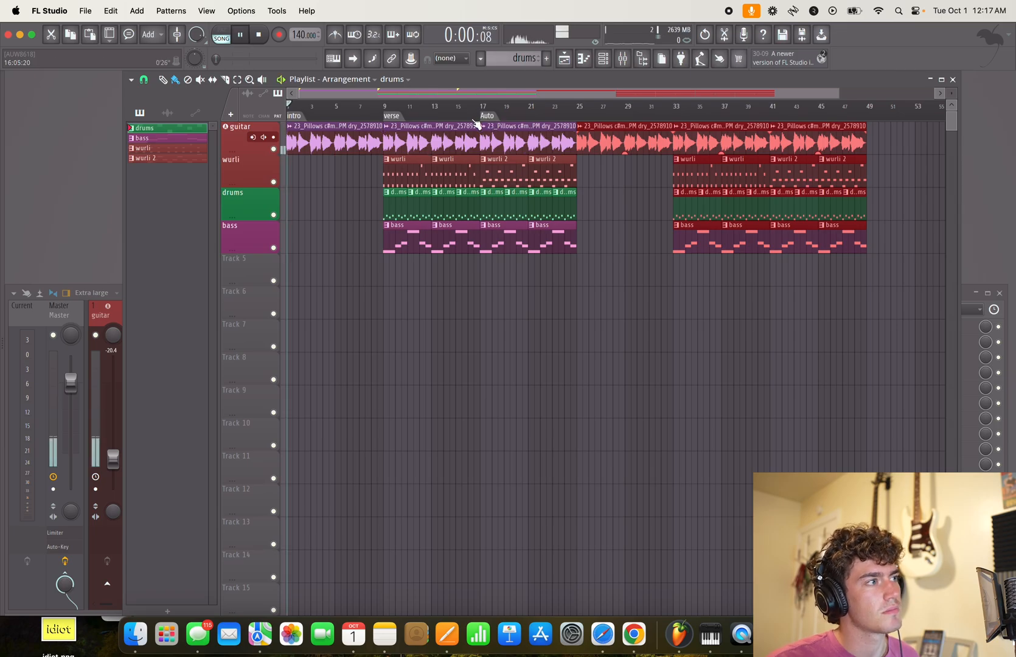
key(space)
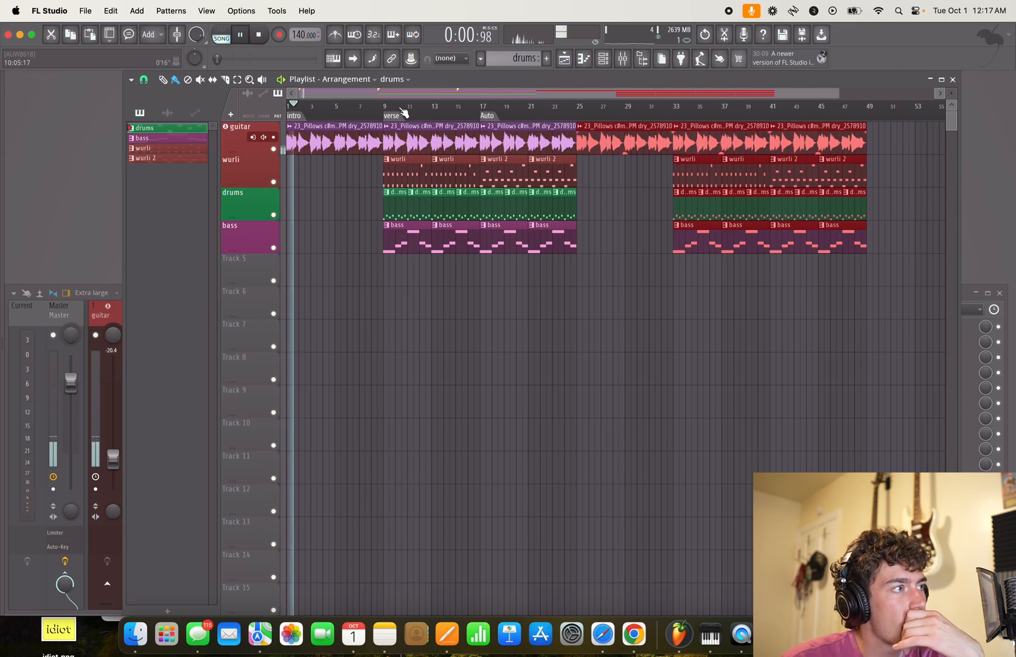
click(363, 108)
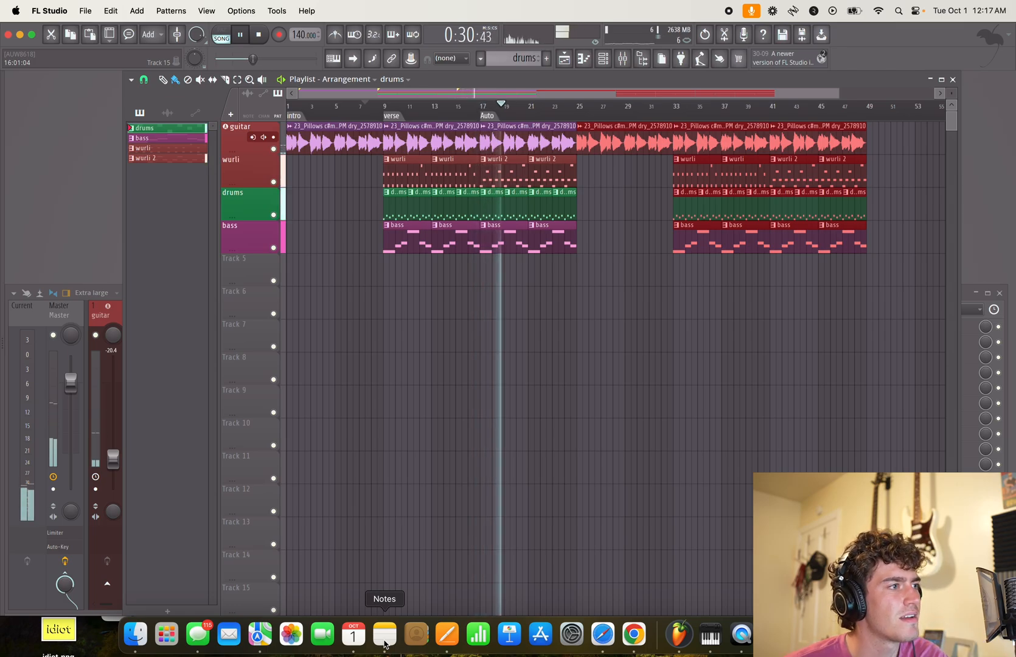
key(space)
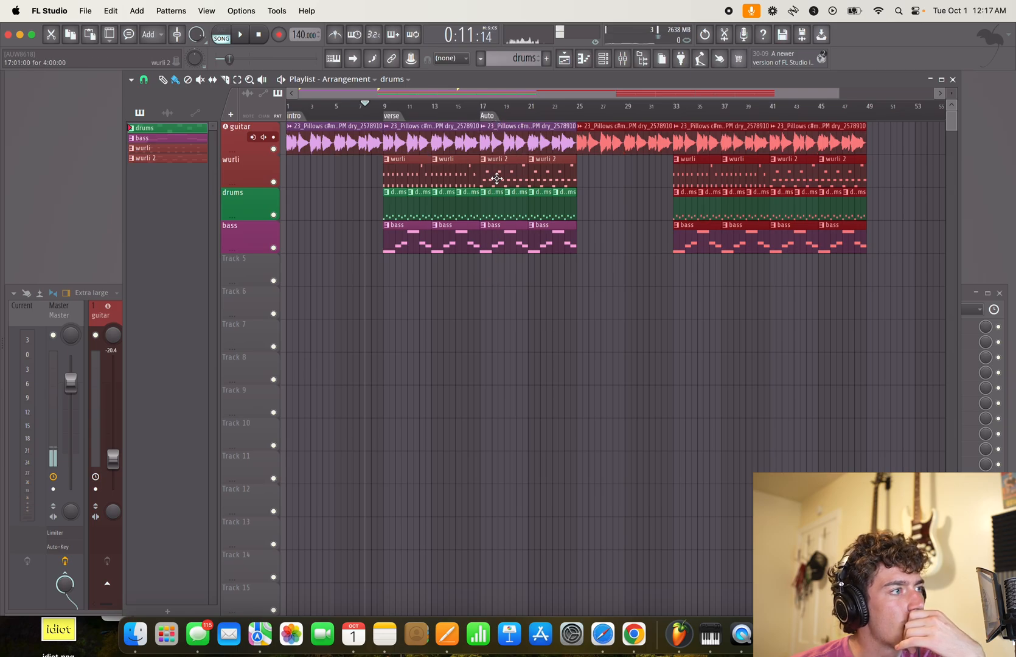
- Try wurli clips in place of wurli 2 in bars 17 to 24 with the Auto marker at bar 25, and play the verse
click(455, 177)
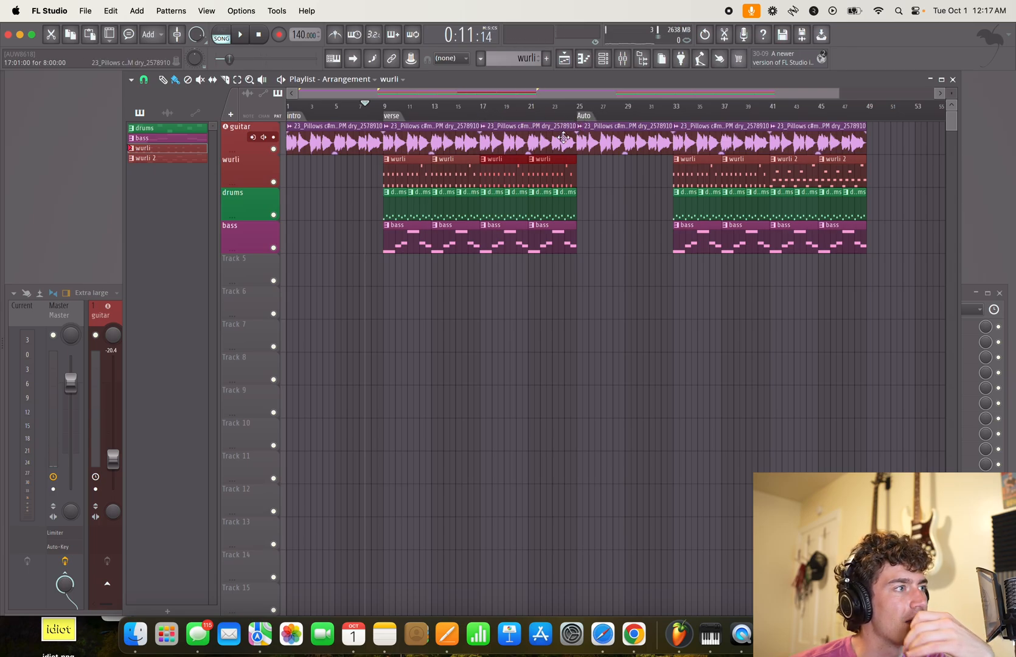
click(405, 119)
key(space)
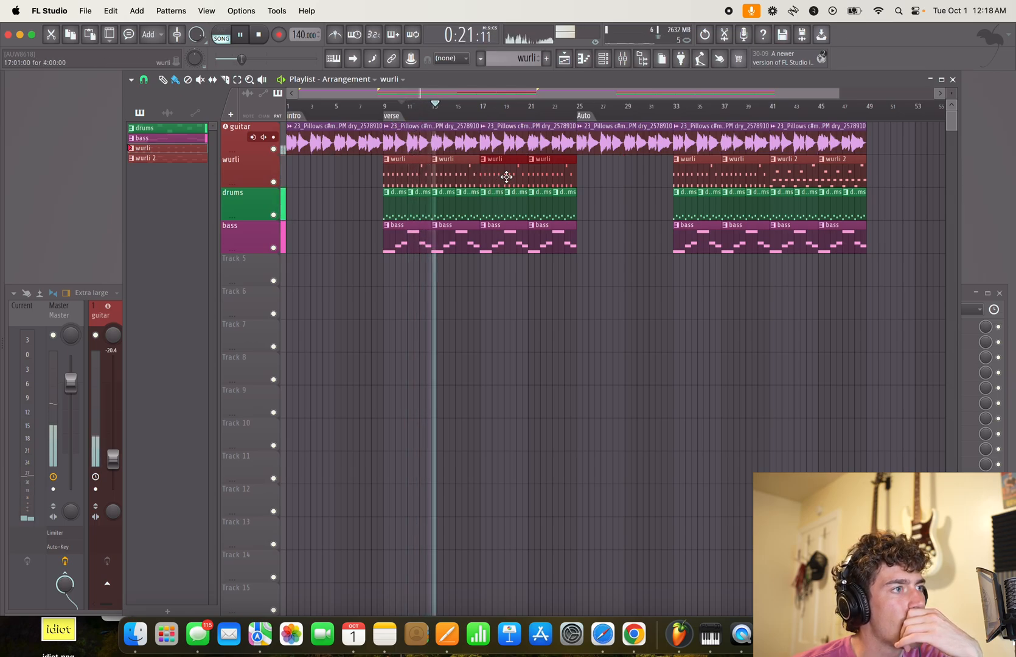
- Try replacing the wurli 2 clips at bars 41 and 45 with wurli clips, and remove the wurli clips from bars 17 to 24
right_click(799, 176)
right_click(828, 176)
drag(782, 176, 829, 178)
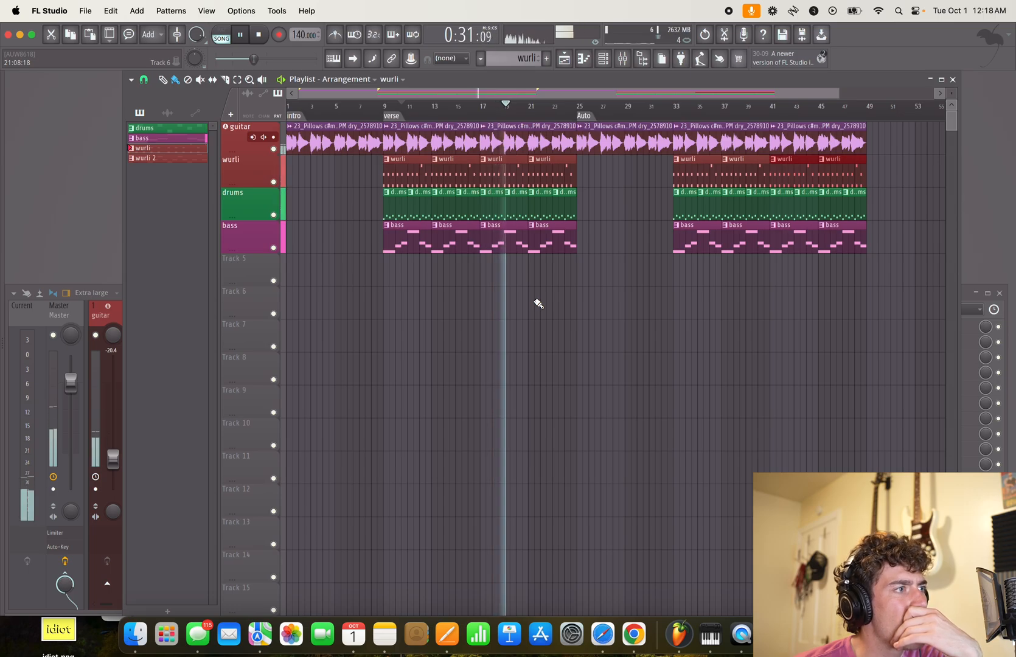
right_click(513, 181)
right_click(551, 181)
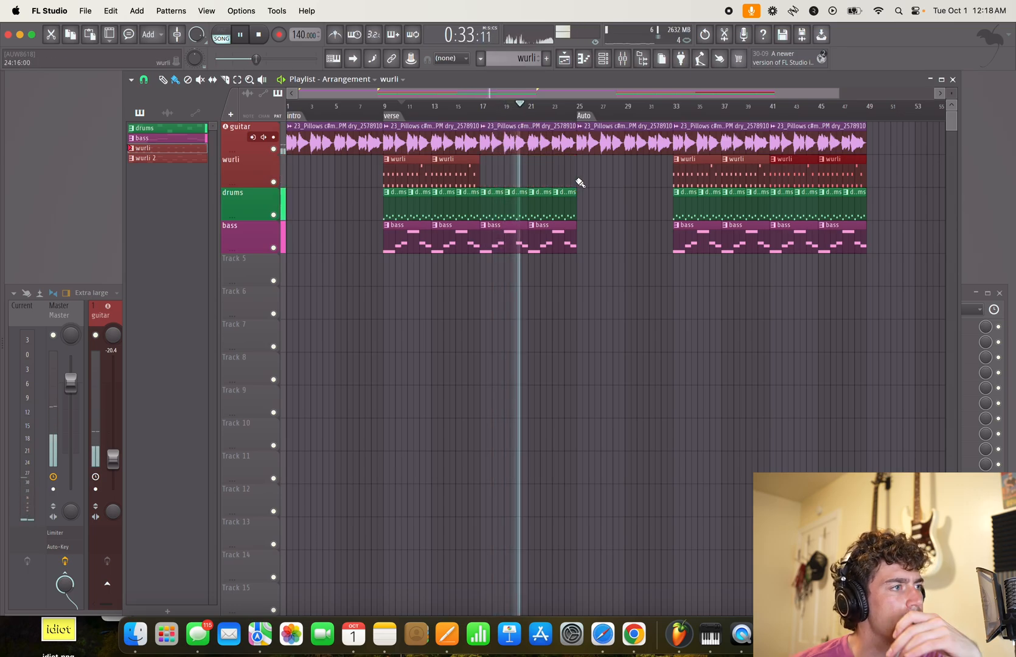
- Undo the wurli clip removals and replacements and the move of the Auto marker
key(ctrl+z)
key(ctrl+z)
key(ctrl+z)
key(ctrl+z)
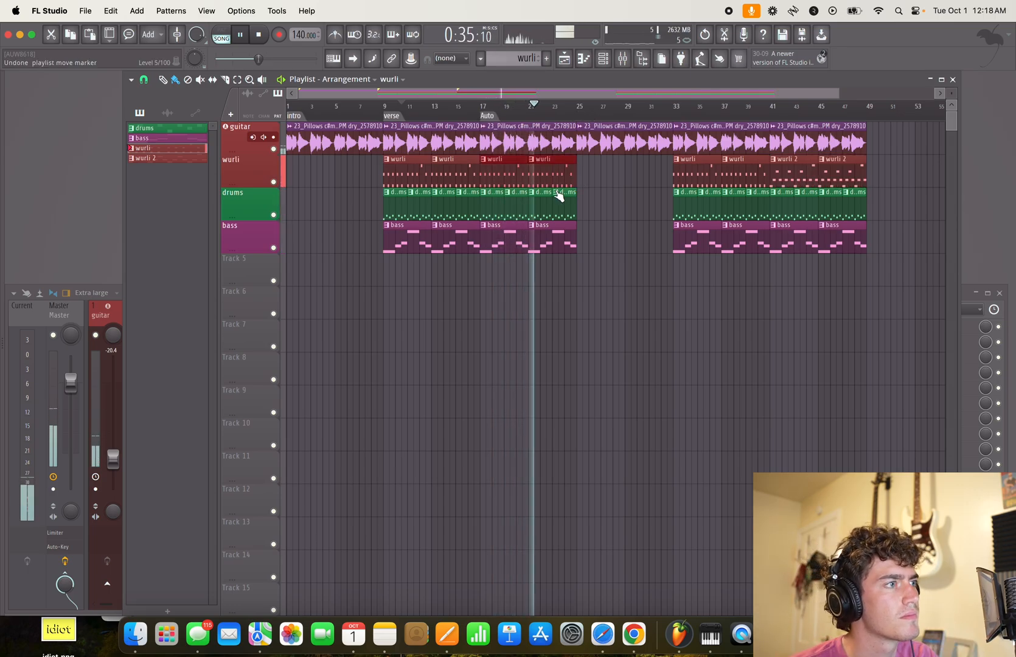
key(ctrl+z)
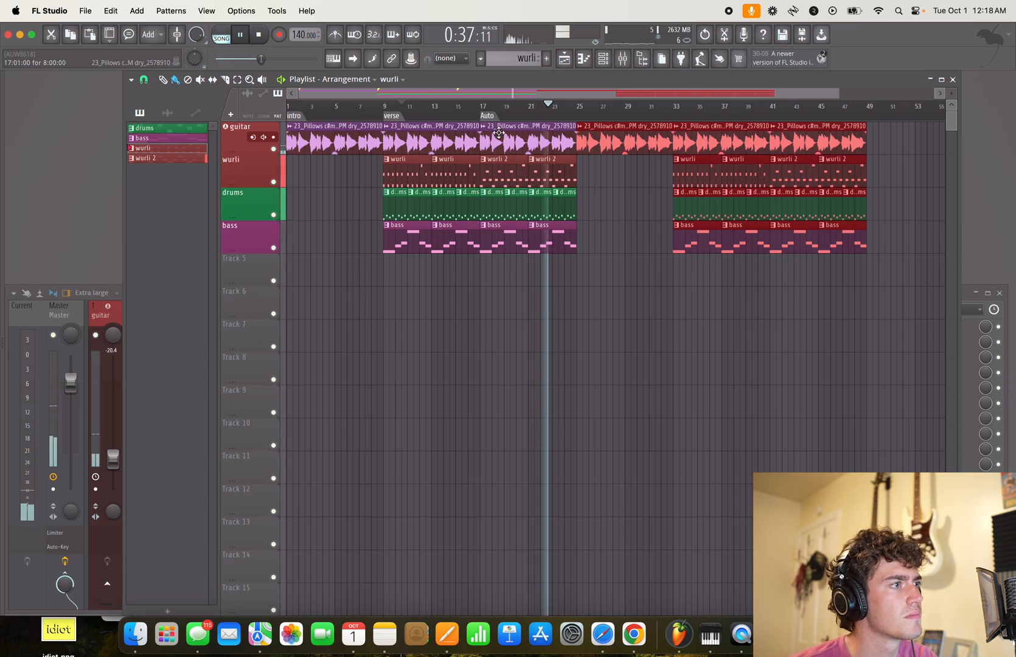
- Replay the transition into the wurli 2 section from bar 16
click(474, 106)
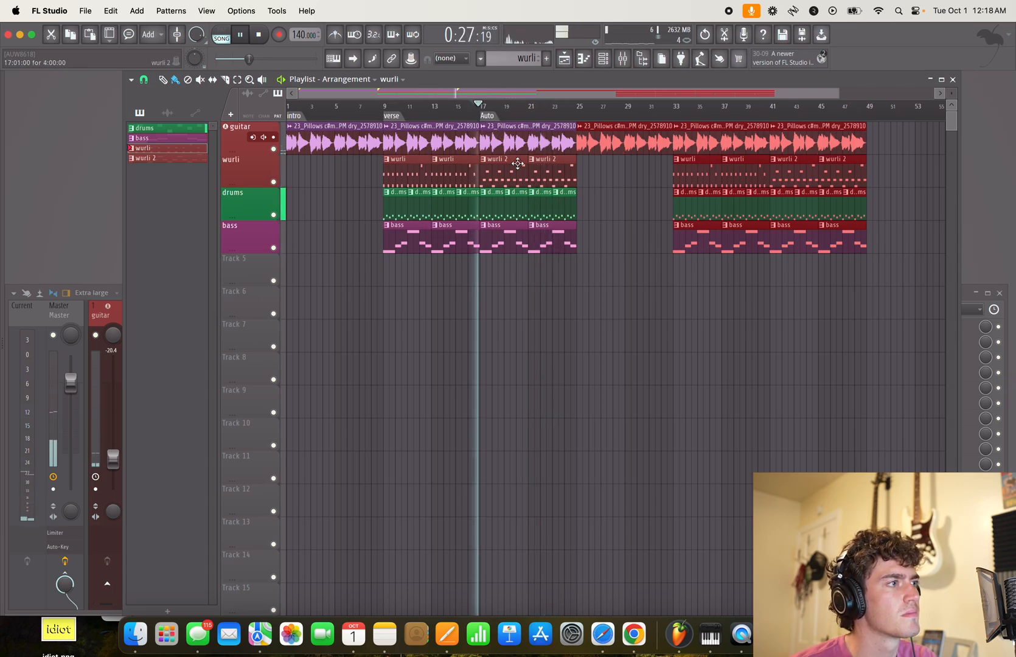
key(space)
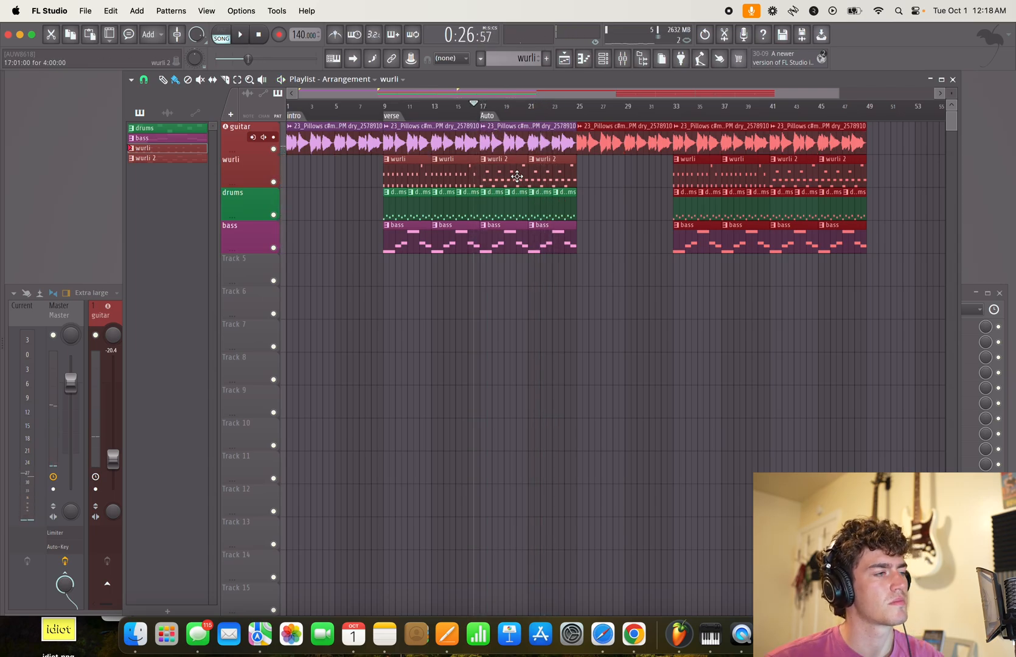
key(space)
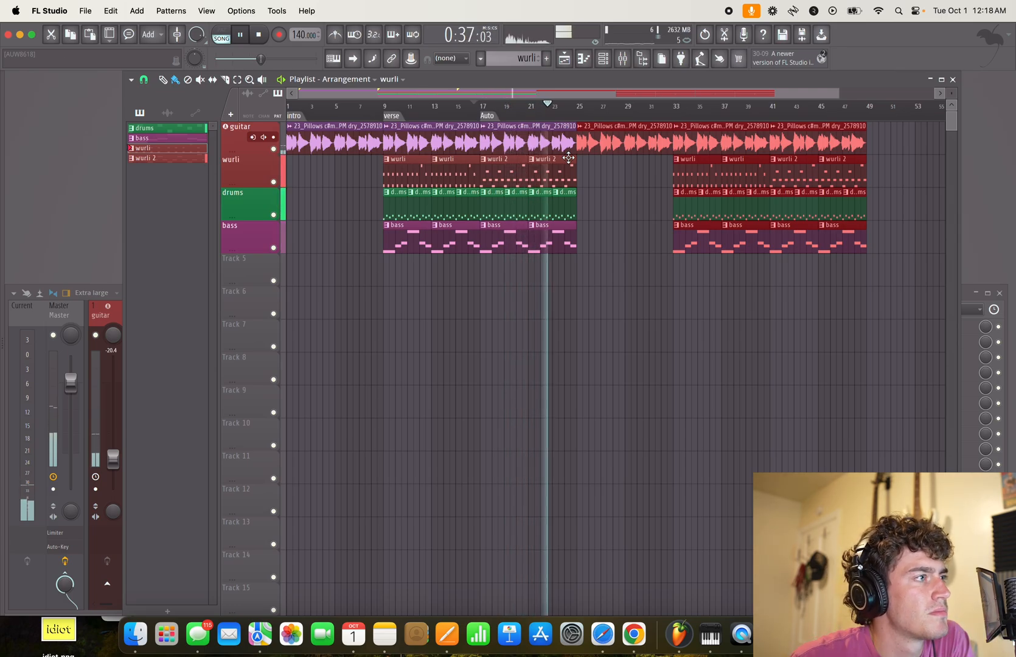
- Rename the Auto marker at bar 17 to prechorus
right_click(489, 115)
click(517, 173)
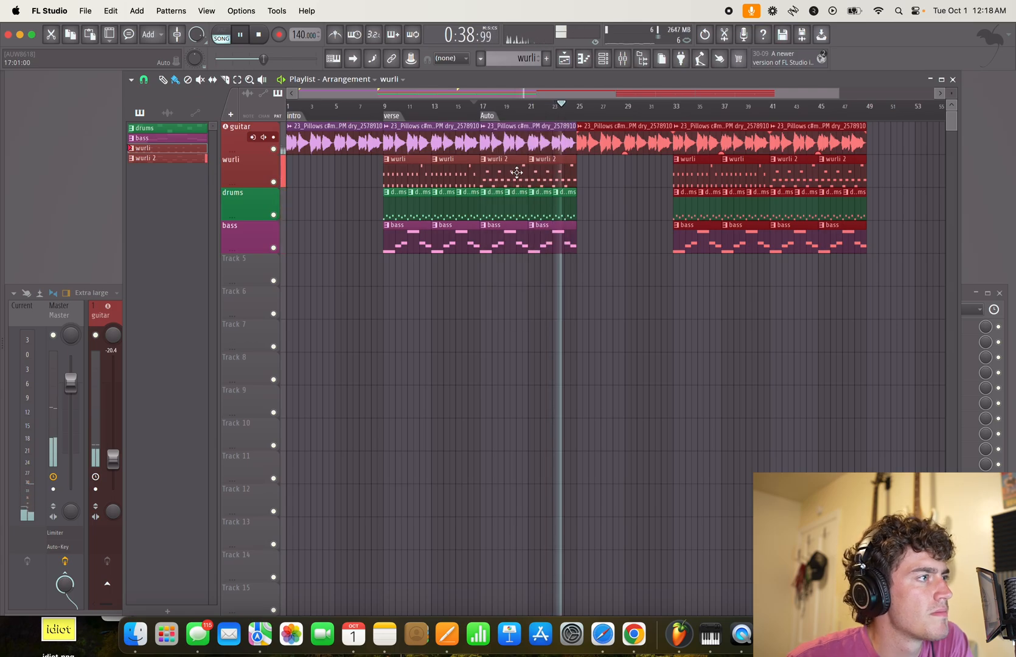
text(prechorus)
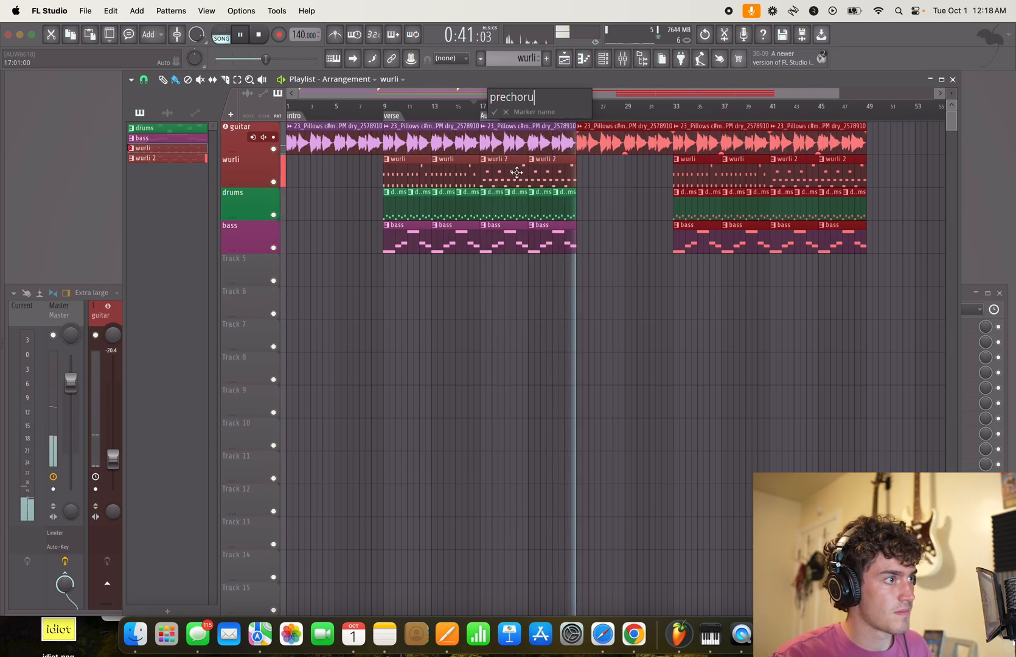
key(Return)
- Stop playback and shorten the guitar clip at bar 25 to just under four bars
click(593, 137)
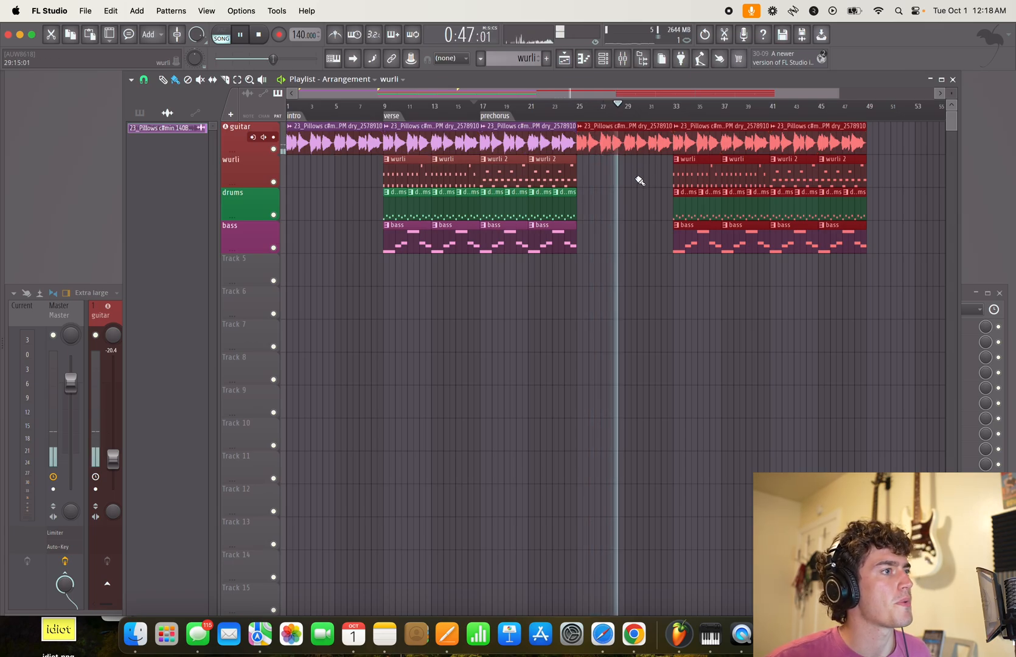
click(644, 151)
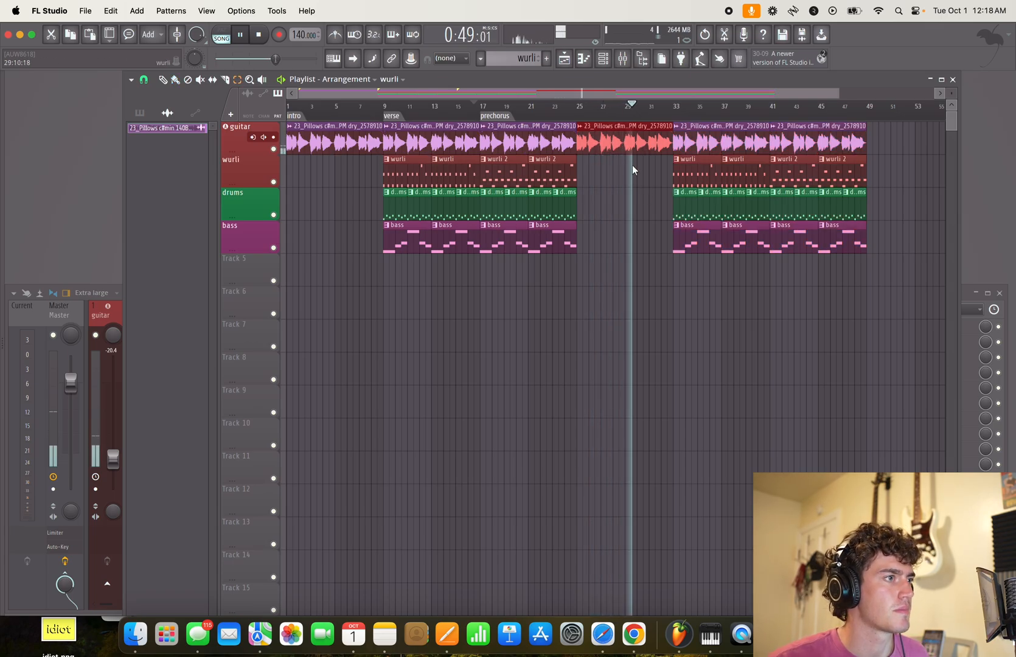
key(space)
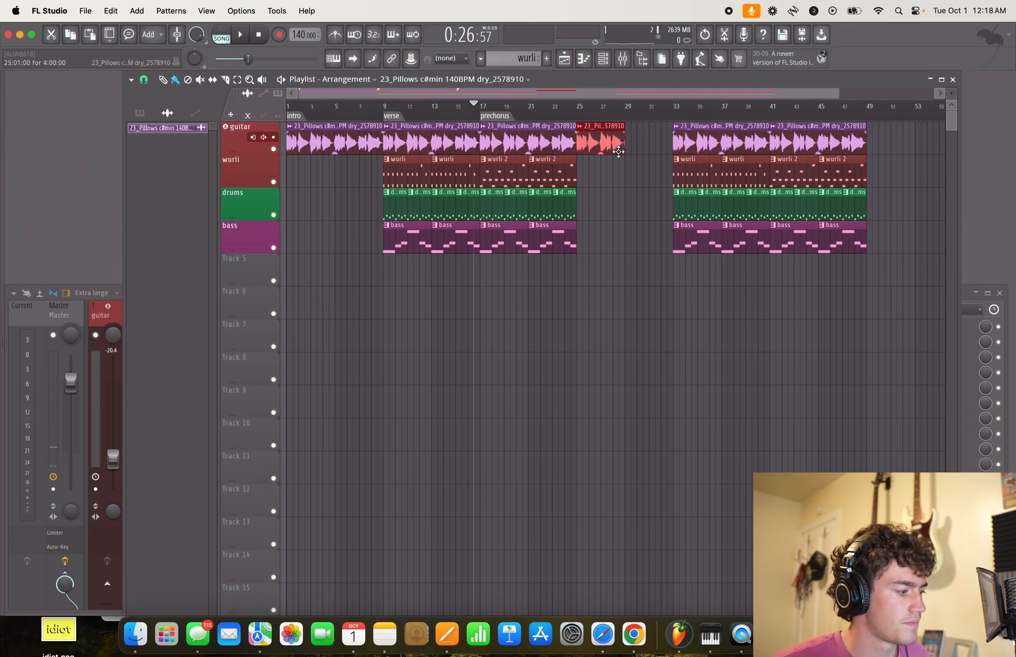
scroll(618, 151, up, 5)
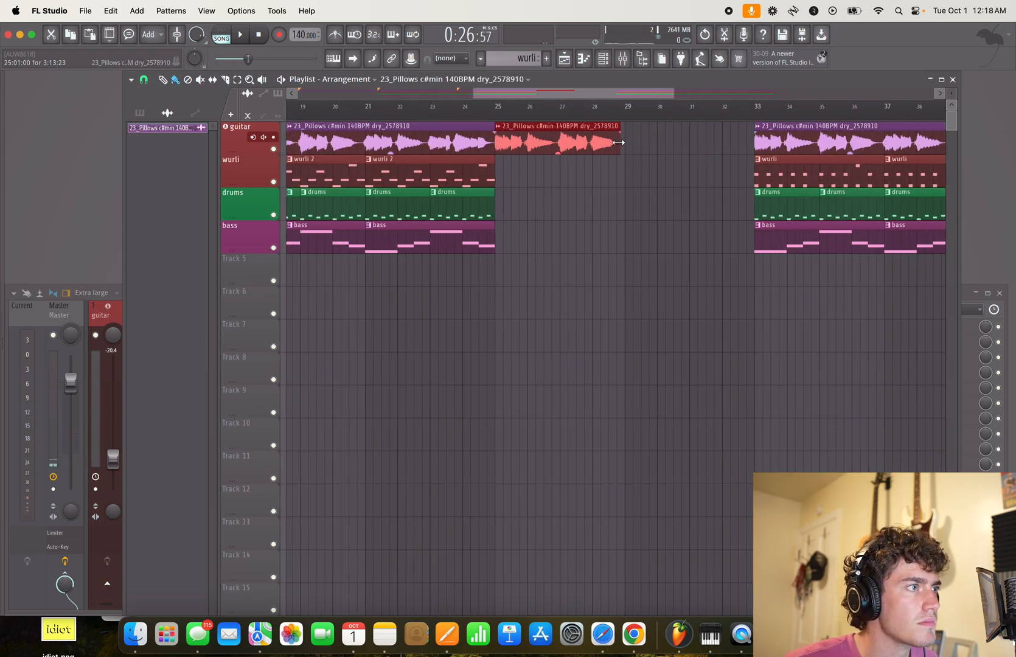
scroll(628, 201, down, 5)
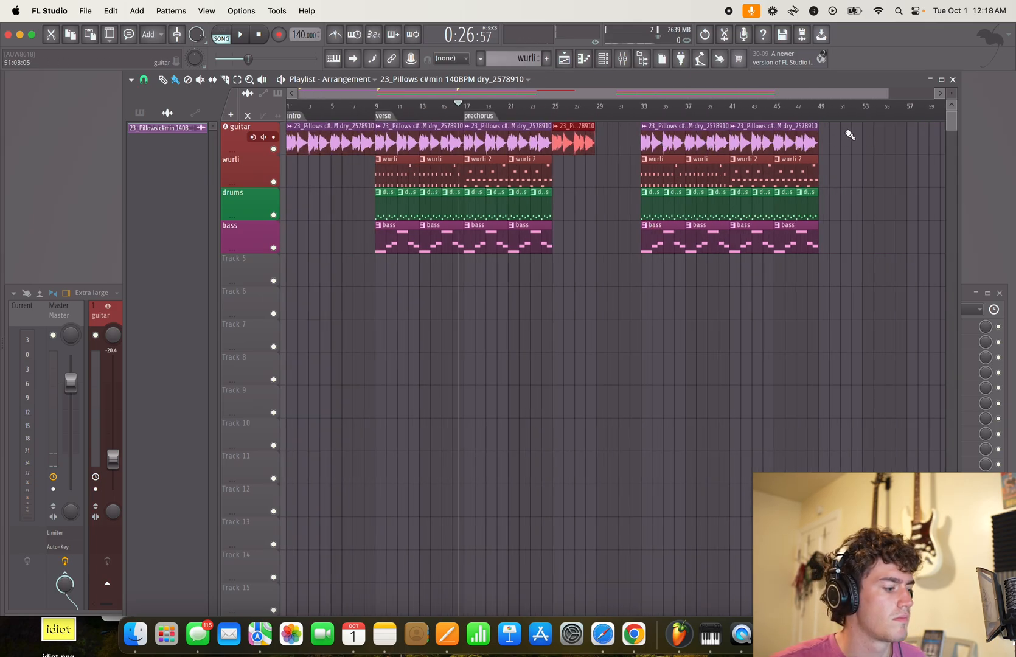
- Select and delete all the duplicated guitar, wurli, drums and bass clips from bar 33 to bar 48
drag(846, 134, 646, 251)
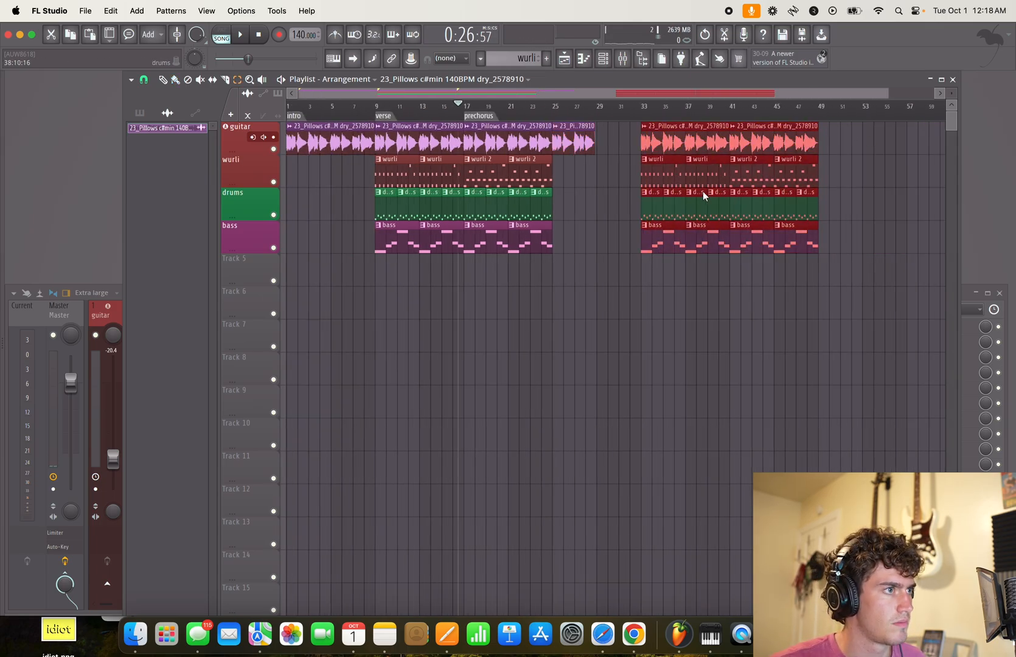
mouse_move(644, 145)
mouse_down()
mouse_move(809, 199)
mouse_move(732, 227)
mouse_up()
key(space)
- Add a marker named break at bar 25 and play from there
click(554, 107)
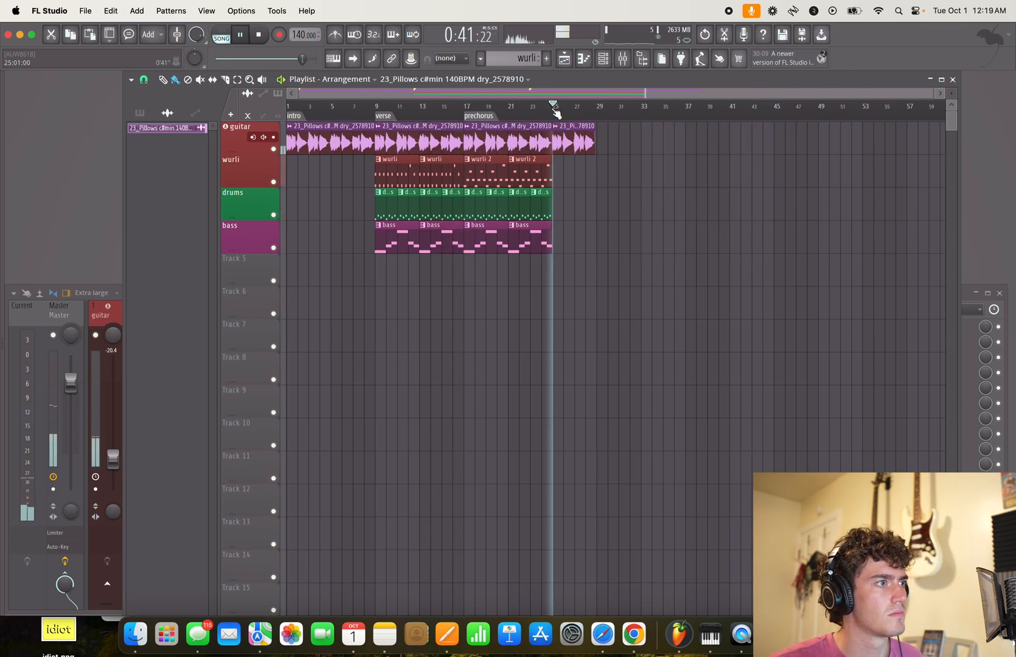
key(space)
key(alt+t)
text(break)
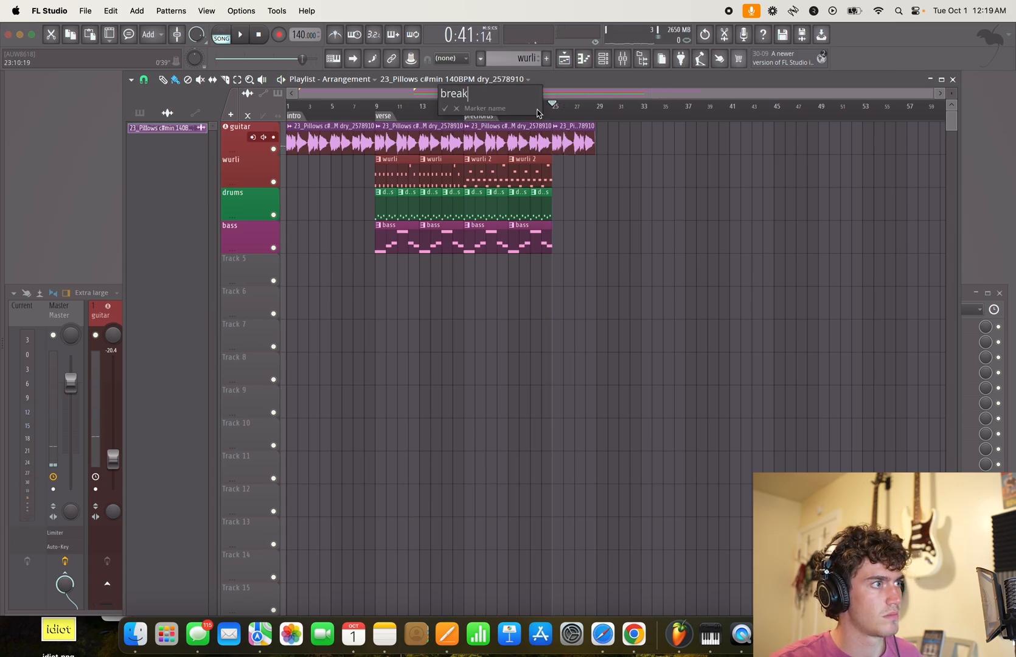
key(Return)
key(space)
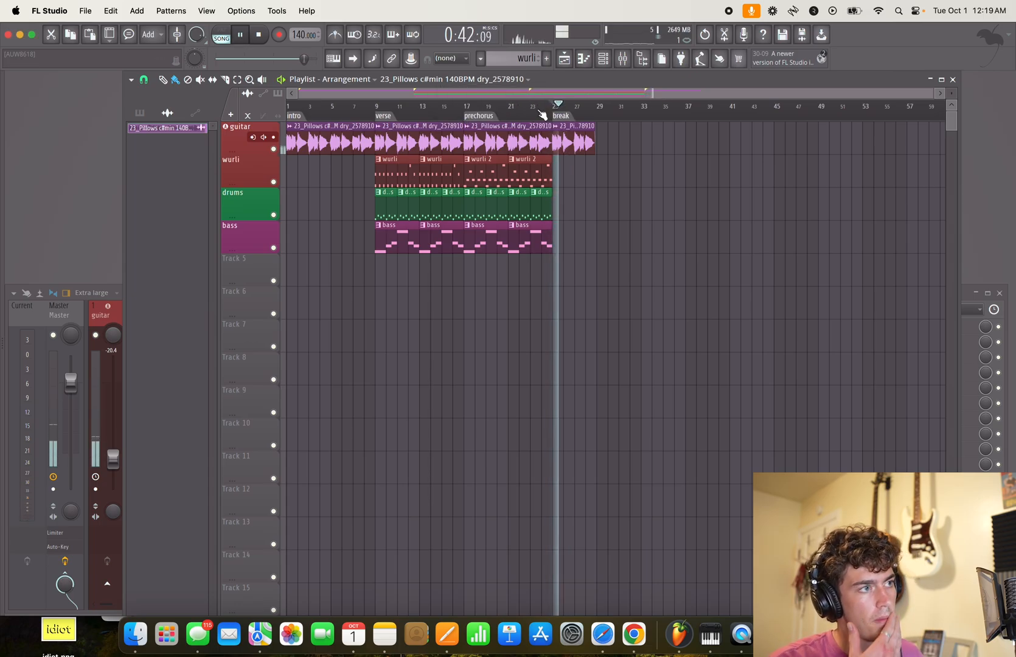
- Stop playback and place a copy of the eight-bar guitar clip at bar 29, after the break
key(space)
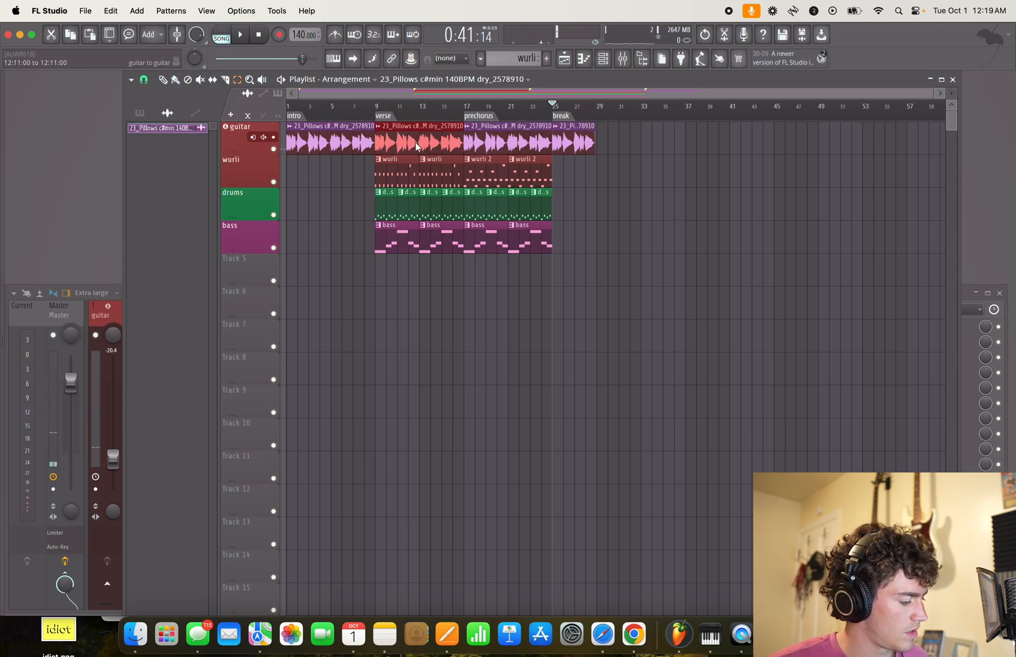
key(super+b)
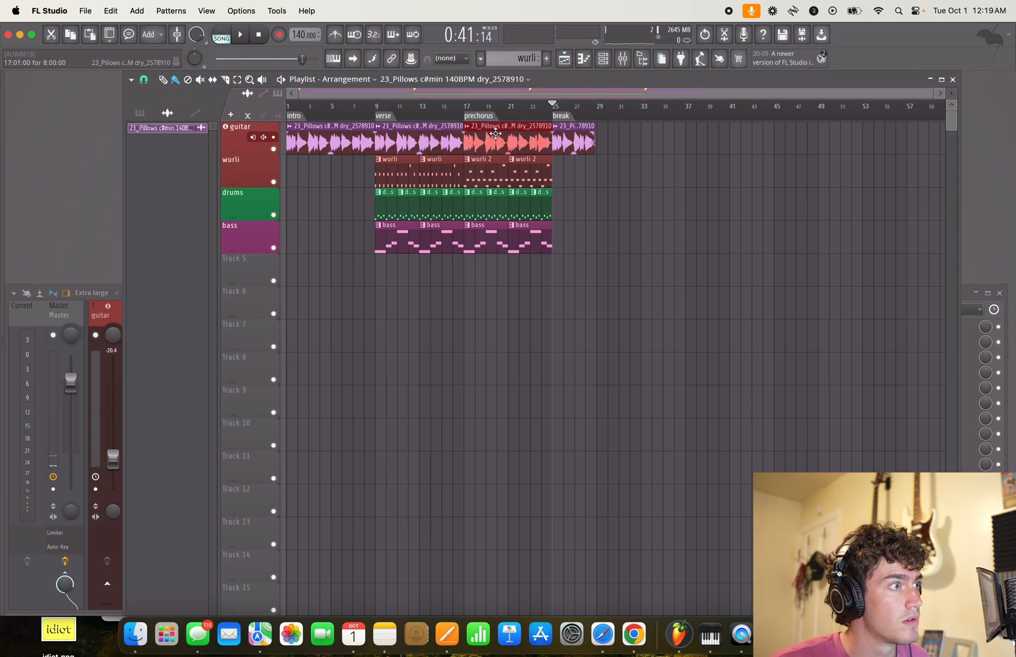
drag(494, 133, 593, 133)
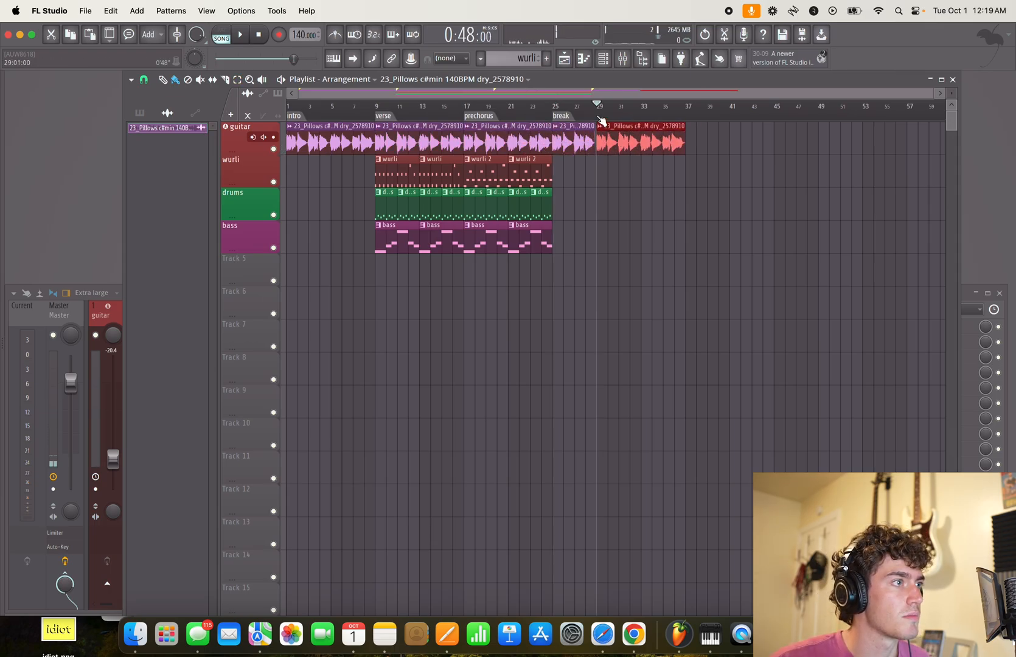
- Add a marker named chorus at bar 29
key(alt+t)
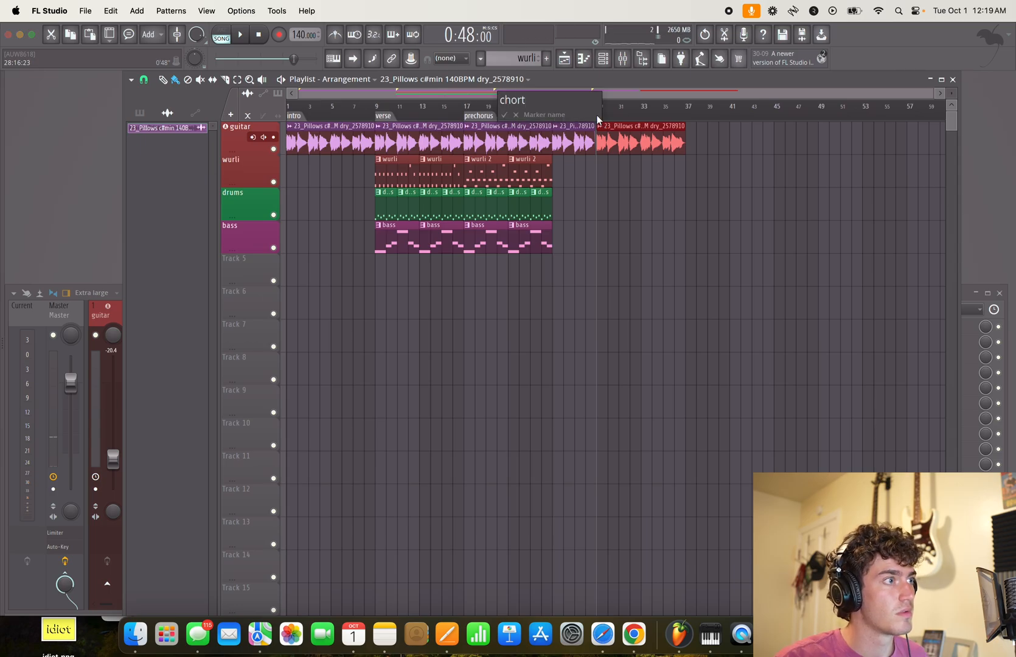
key(Return)
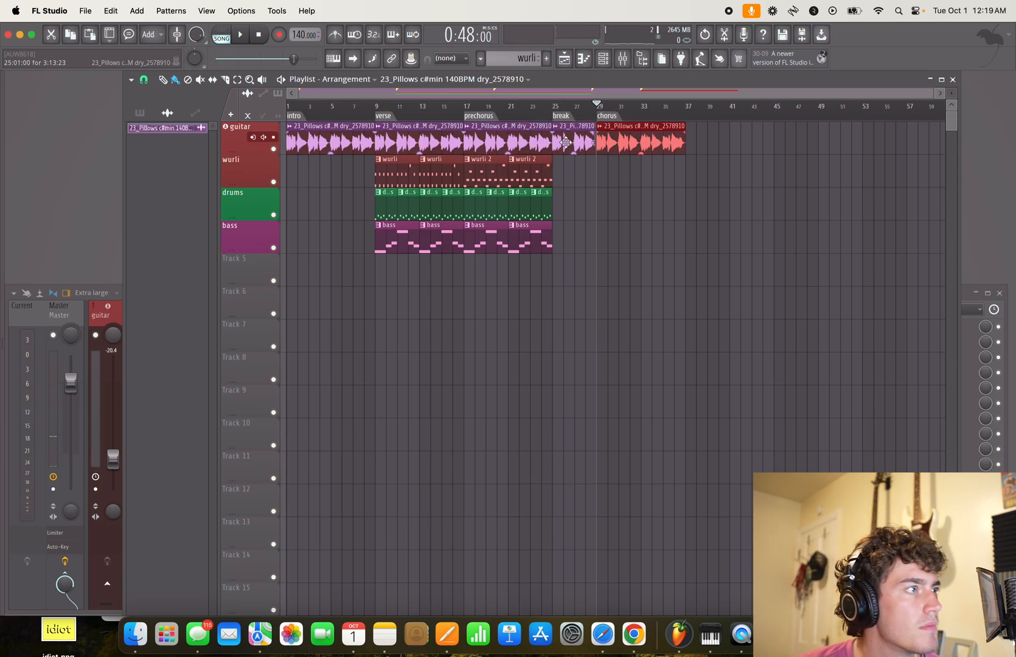
- Place two wurli and two bass patterns under the chorus guitar clip, filling bars 29 to 37 on their tracks
click(405, 175)
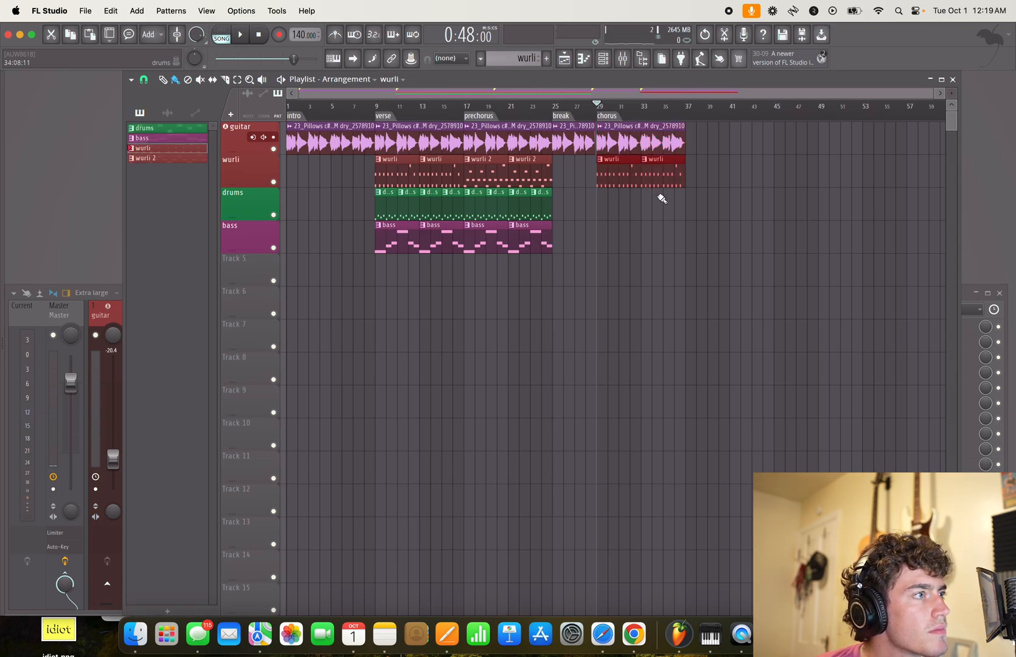
key(space)
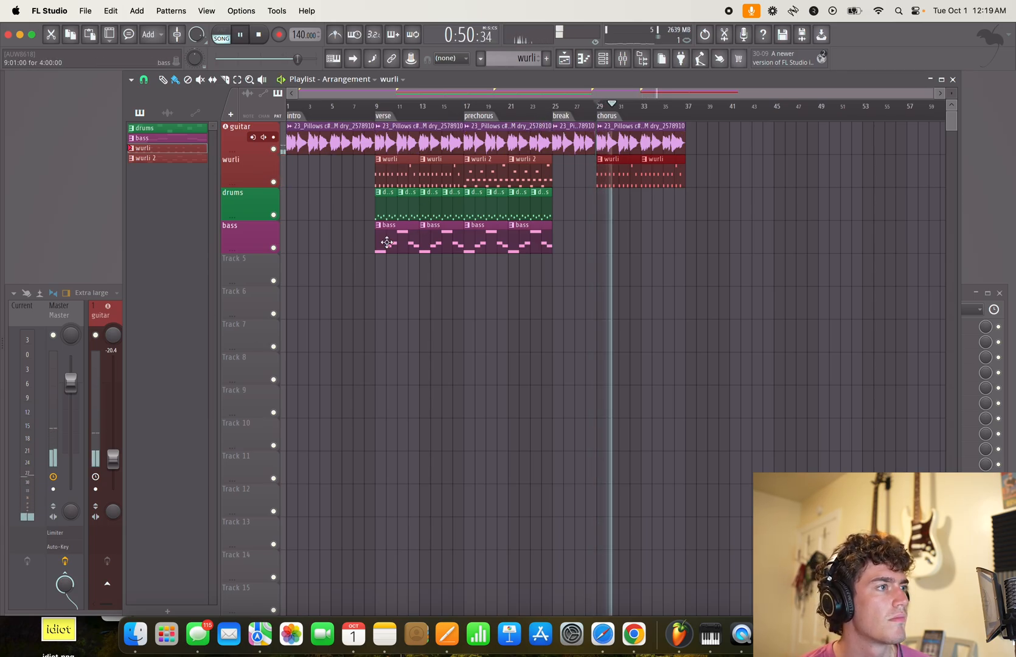
click(417, 238)
drag(602, 238, 688, 243)
right_click(688, 244)
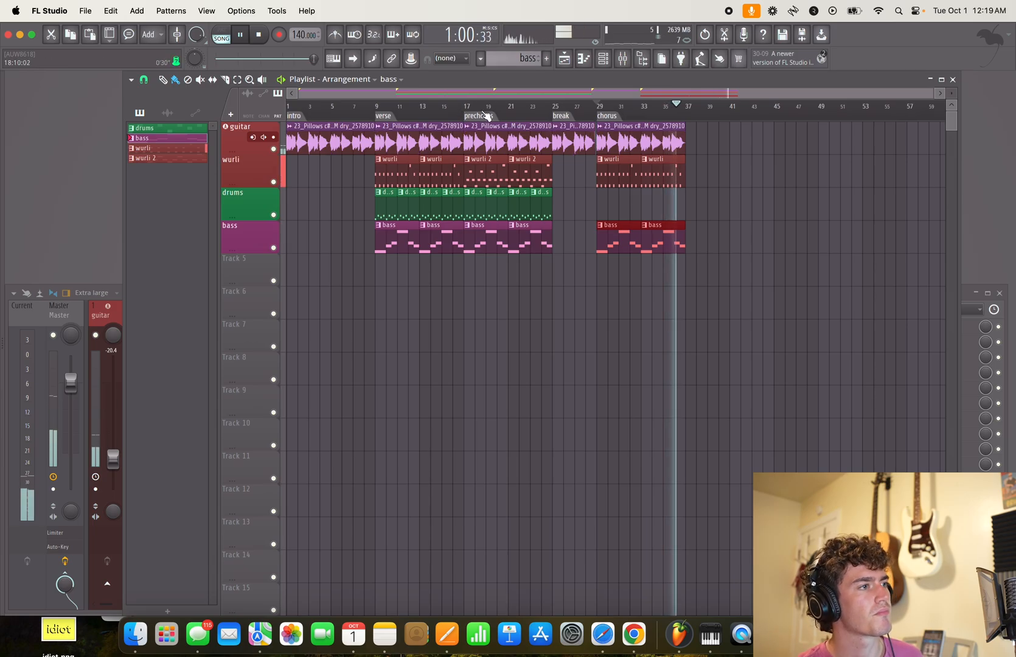
- Audition the arrangement from the prechorus and again from the break into the chorus, and stop playback
click(464, 107)
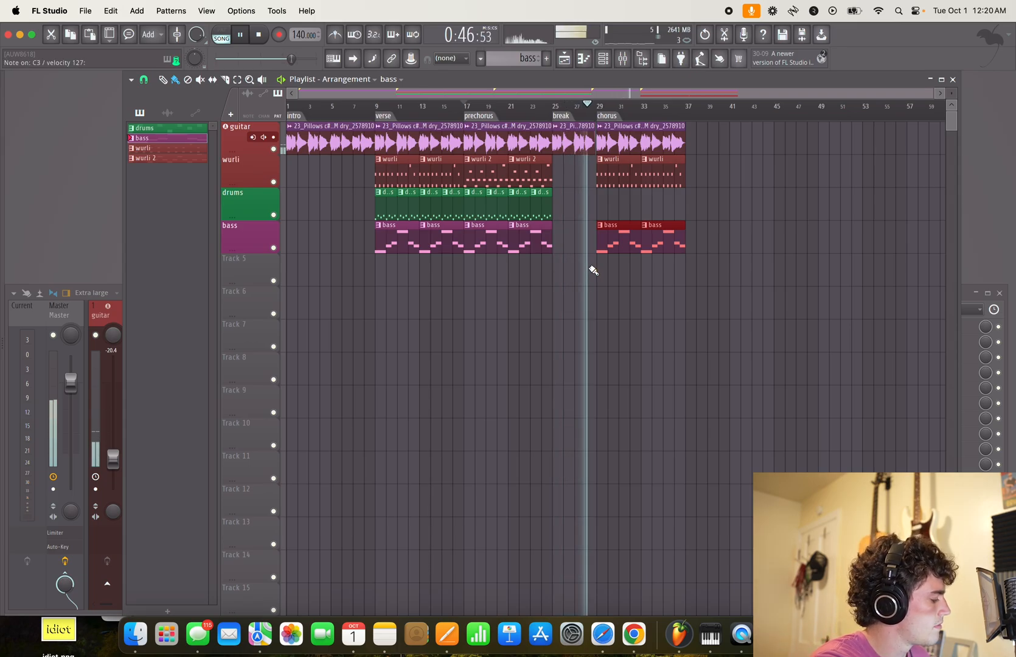
key(space)
key(space)
click(563, 116)
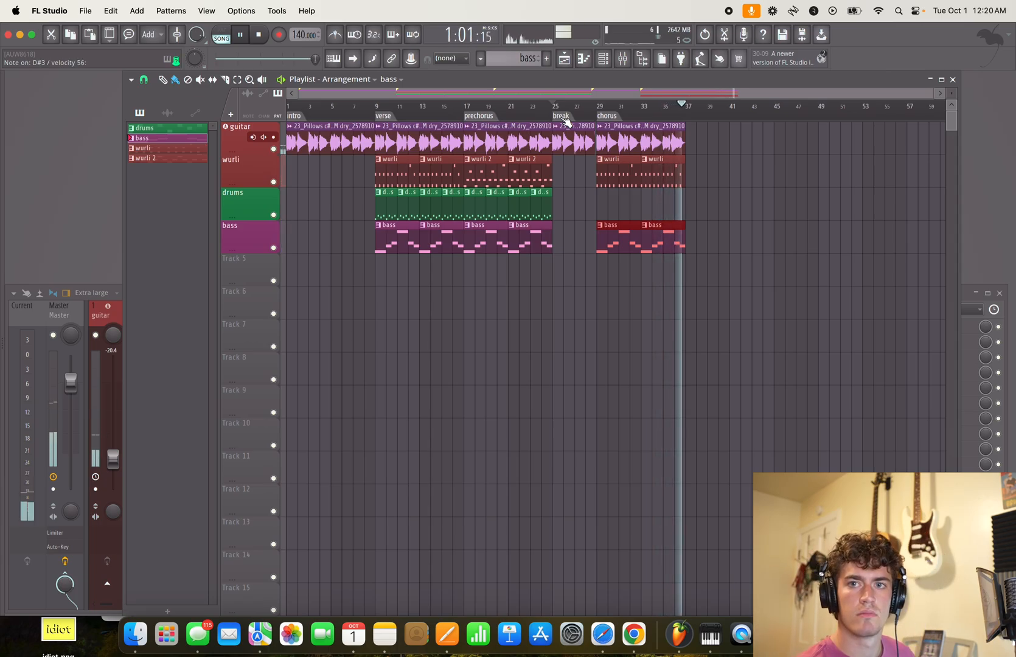
key(space)
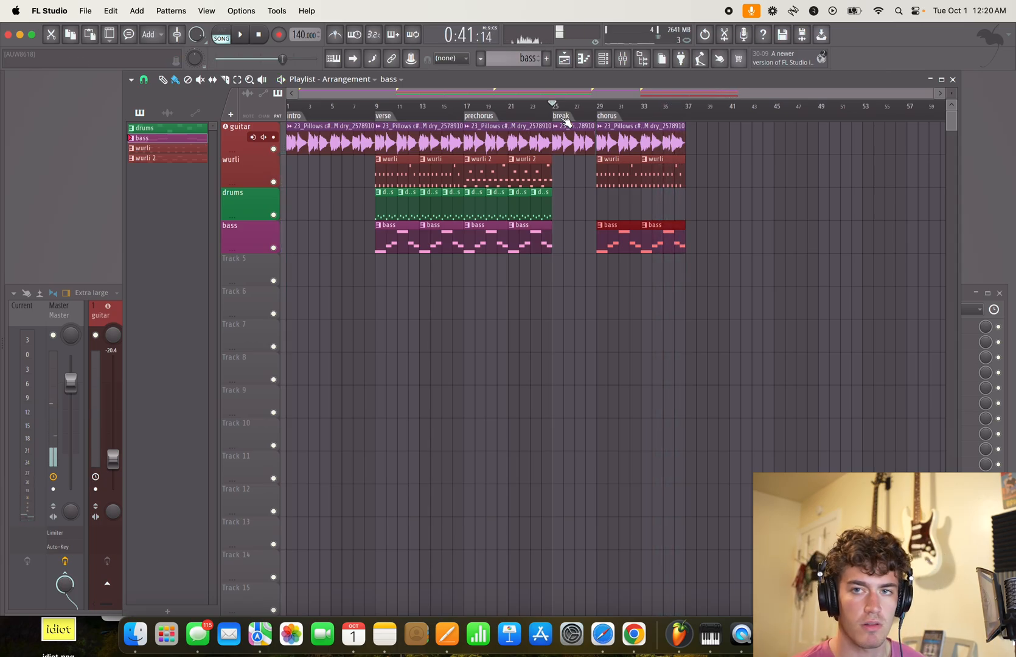
key(space)
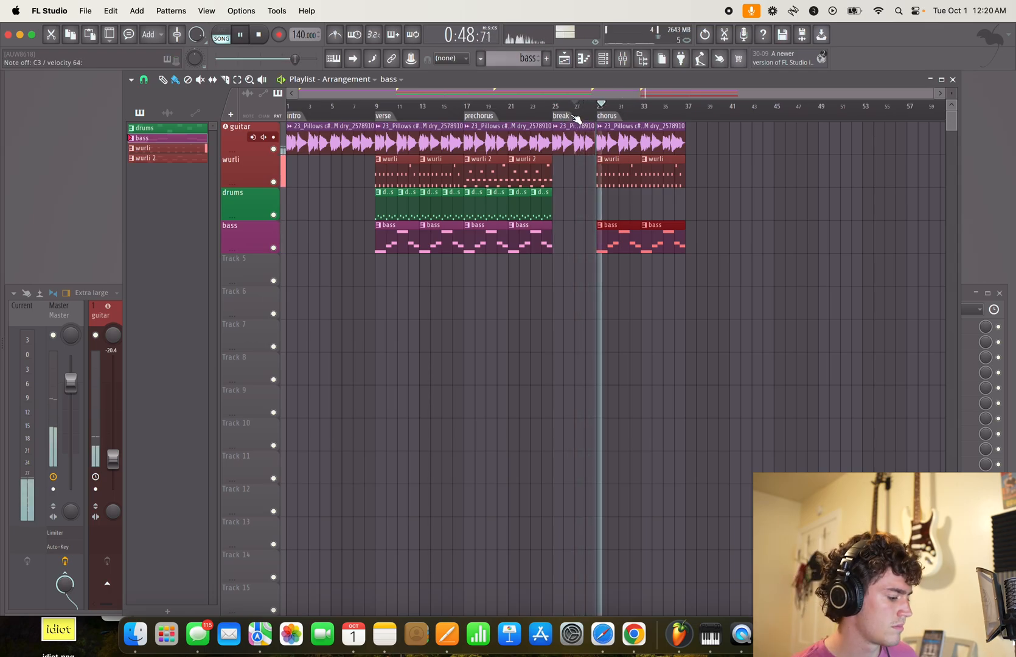
key(space)
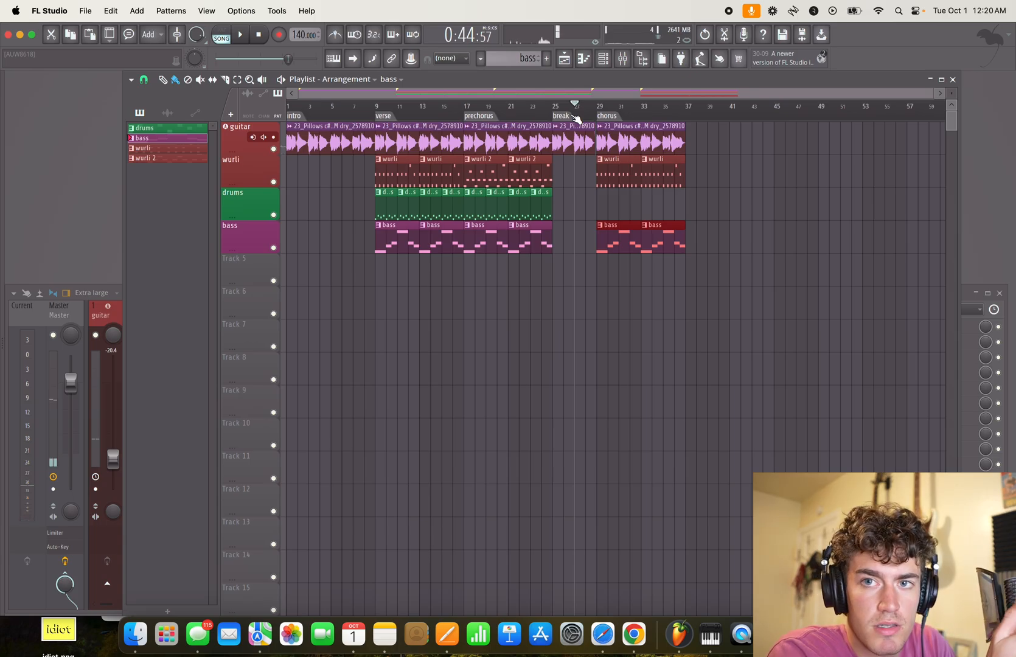
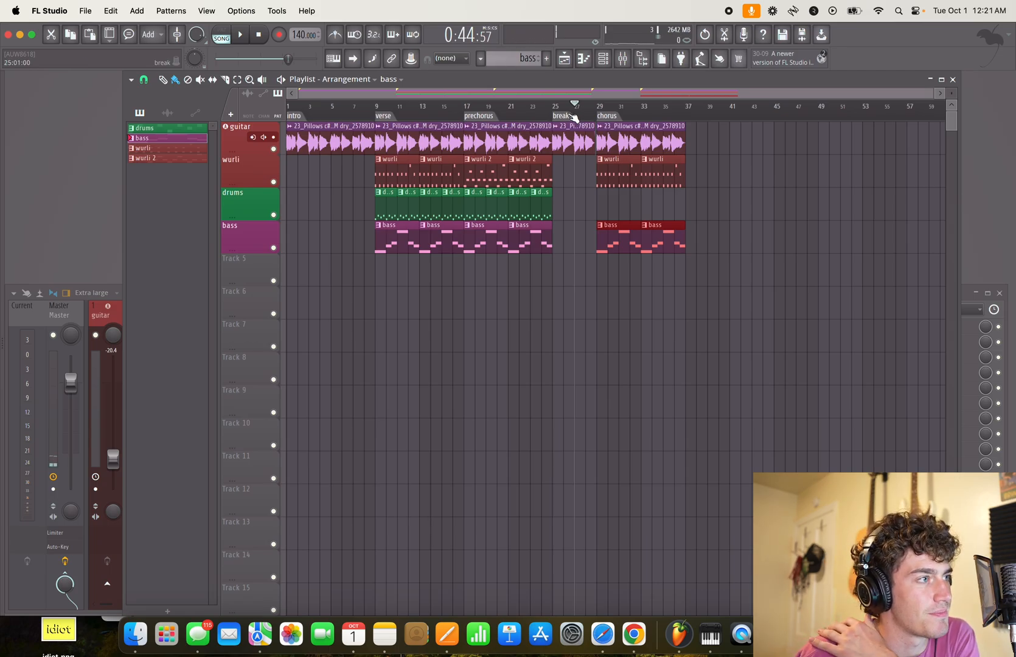
- Create a new pattern named fill 1 and colour it teal
click(173, 612)
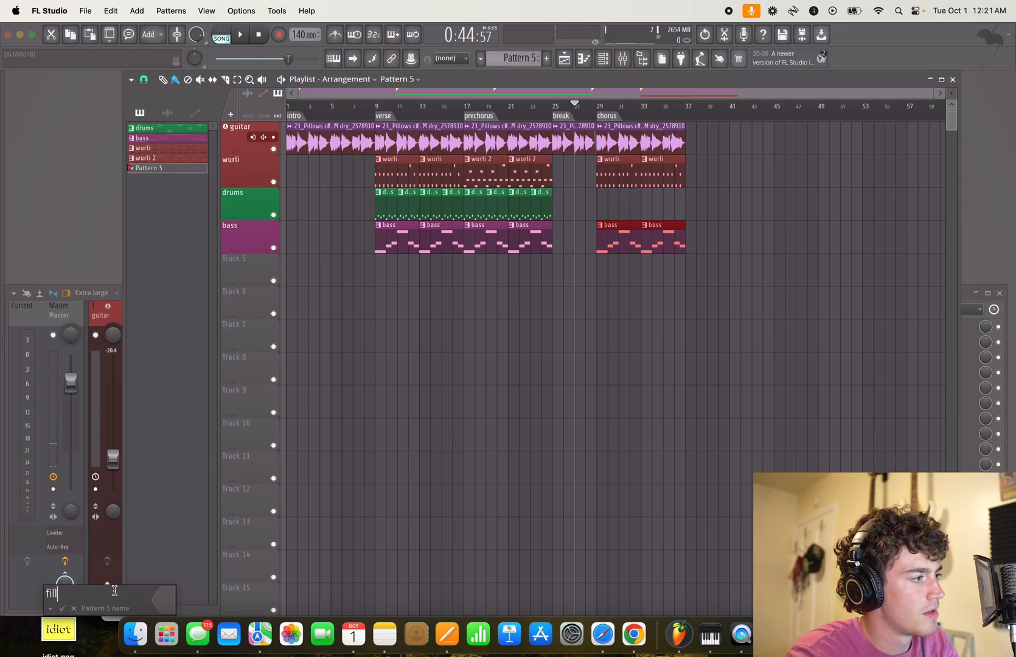
key(Return)
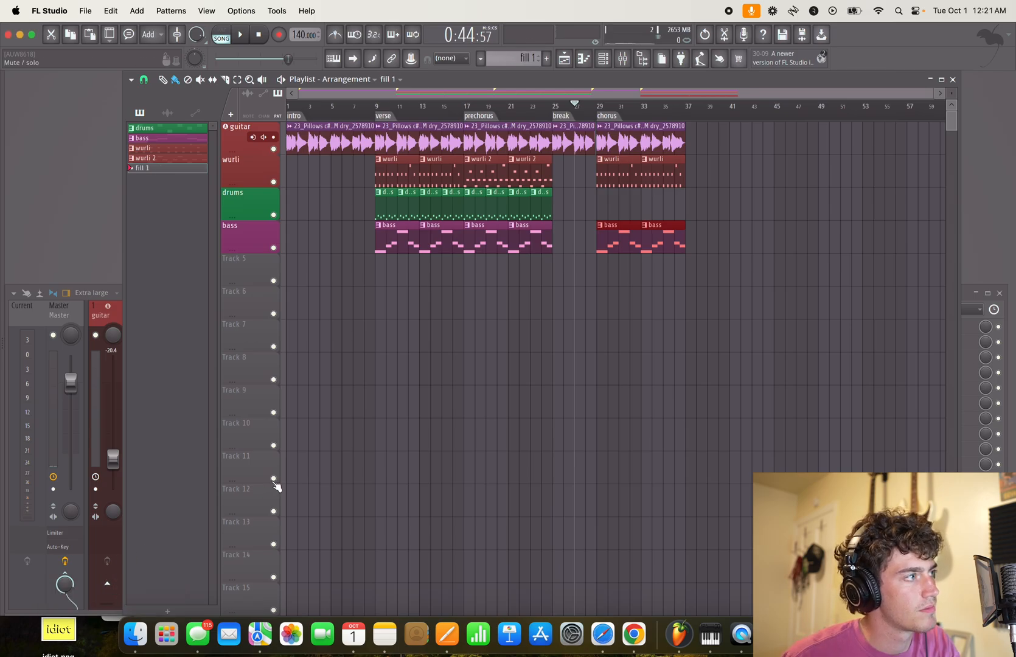
key(F2)
click(161, 169)
click(269, 290)
key(Return)
key(Return)
- Record a tom fill into the fill 1 pattern from bar 27 up to the chorus
drag(164, 172, 346, 211)
drag(575, 209, 575, 209)
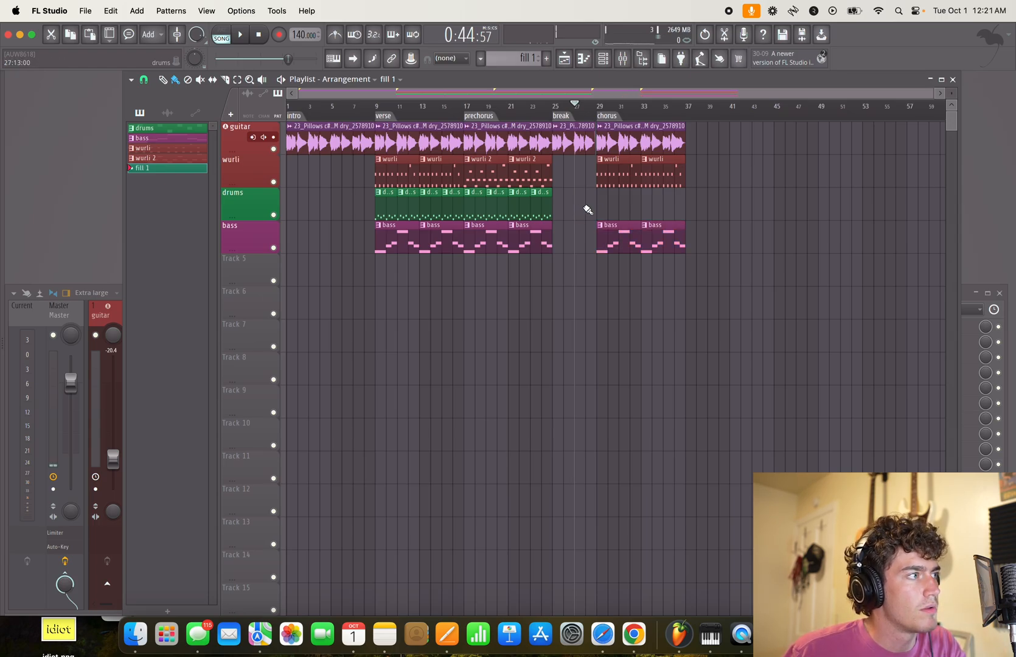
key(space)
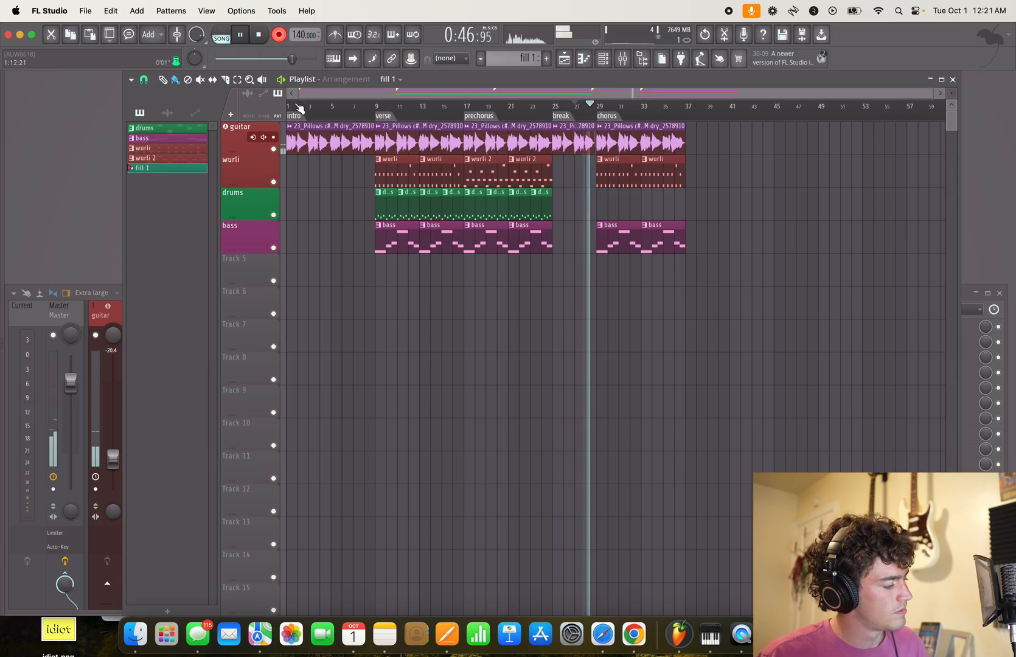
key(space)
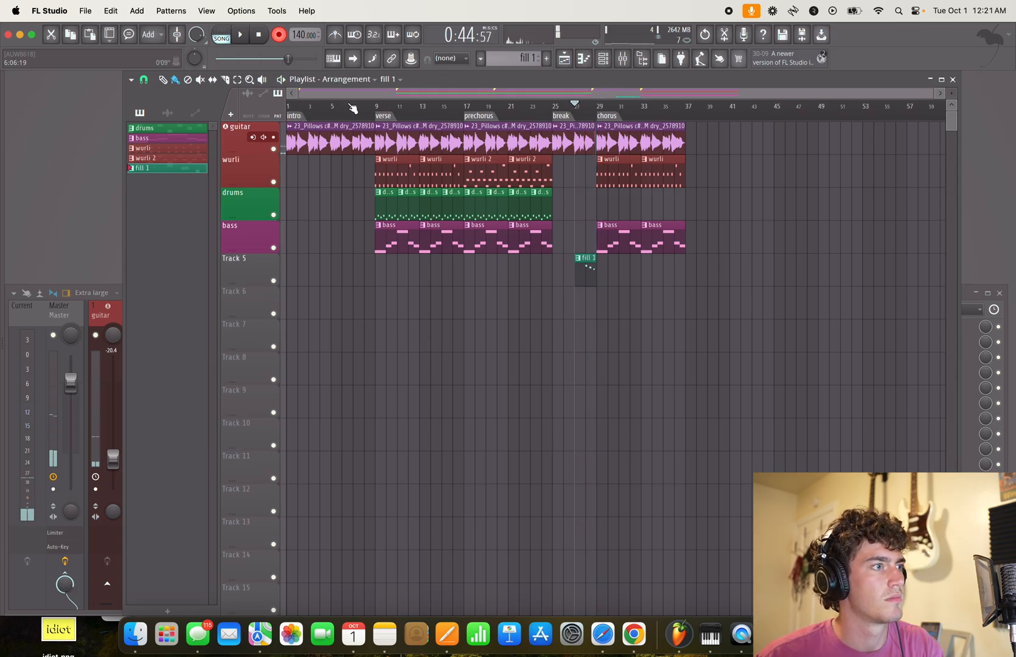
- Name the track holding the fill 1 clip fills, colour it sea green #428454 and move it between drums and bass
double_click(258, 270)
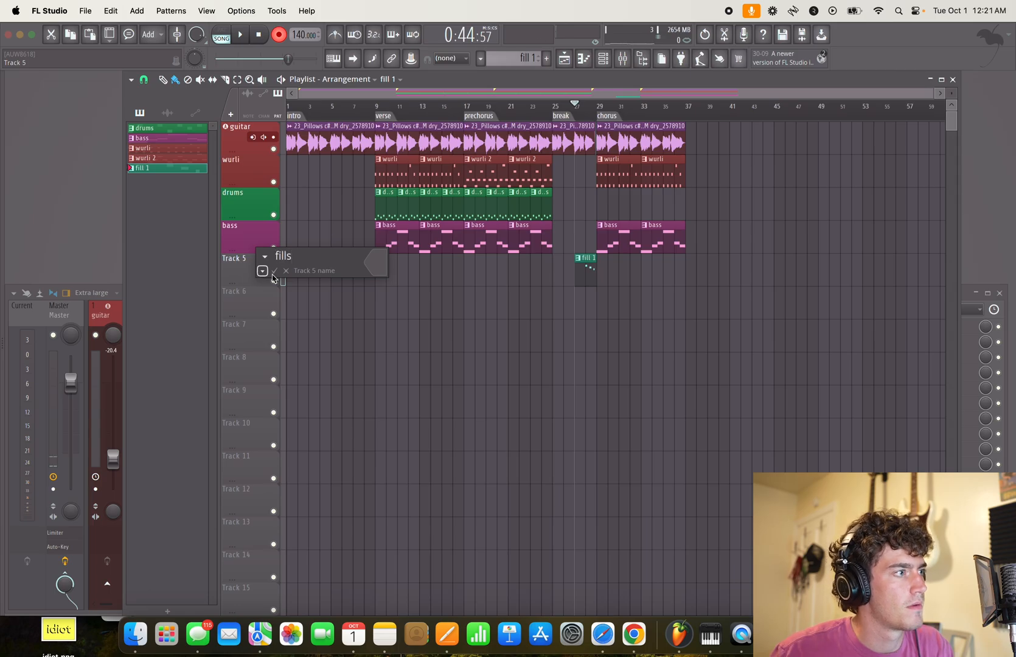
click(366, 264)
click(496, 385)
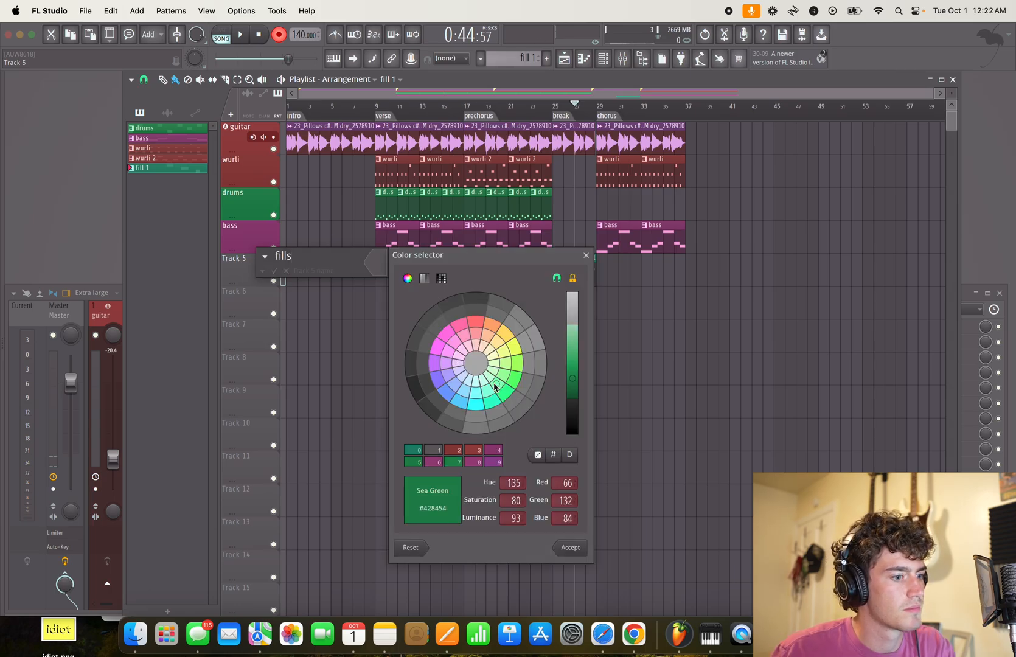
key(Return)
key(Return)
drag(253, 267, 254, 236)
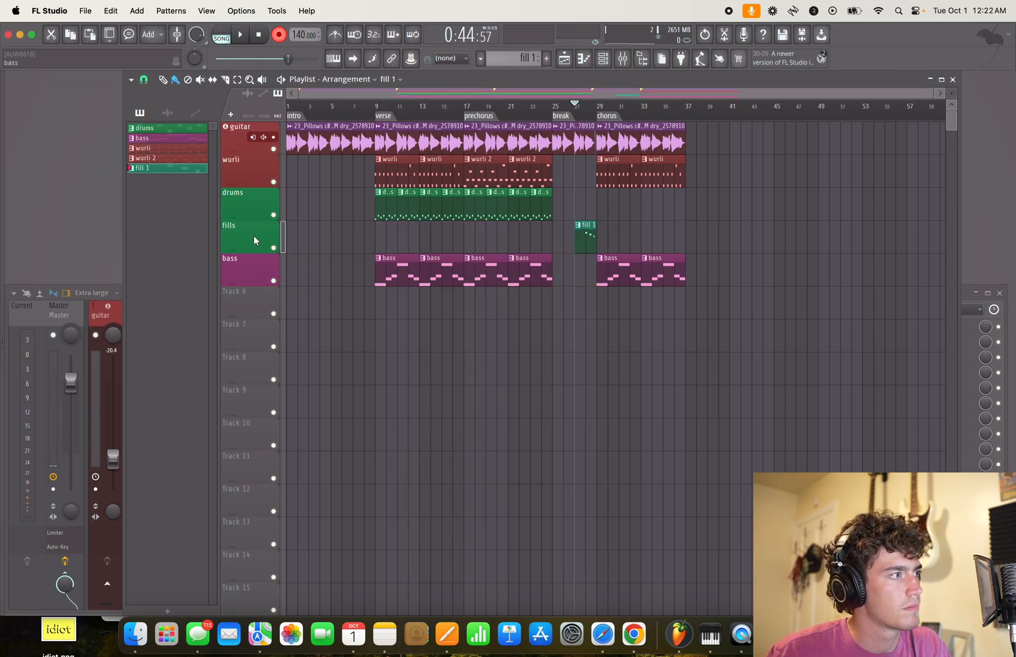
- Change the fills track's colour to teal #42846D
double_click(258, 238)
click(368, 232)
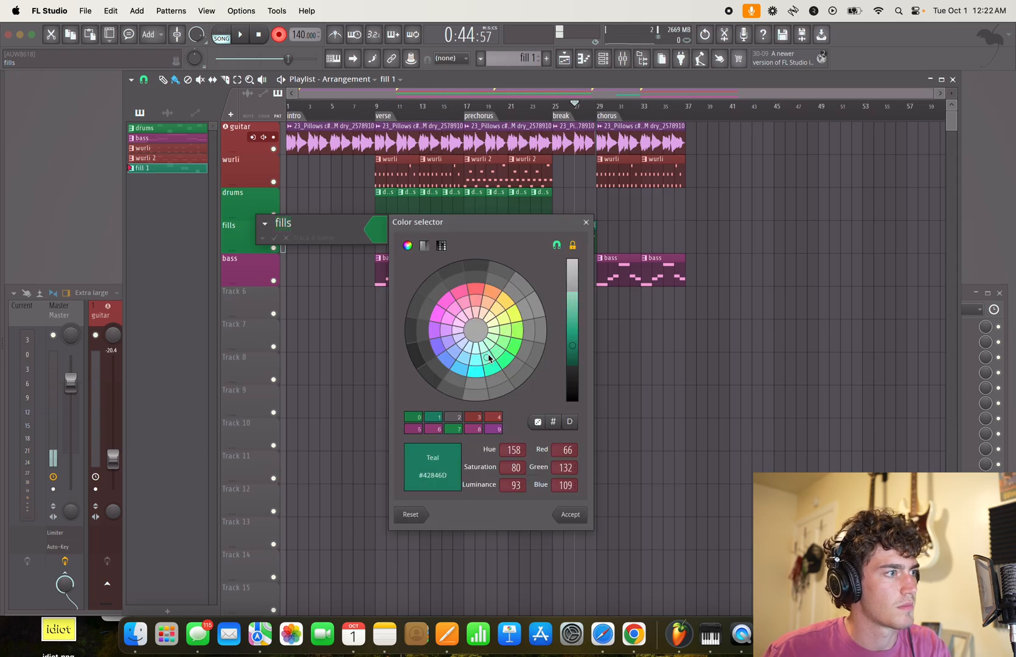
key(Return)
key(Return)
- Quantize the Hi Tom, Mid Tom and Lo Tom notes of fill 1 and play the fill back
double_click(587, 235)
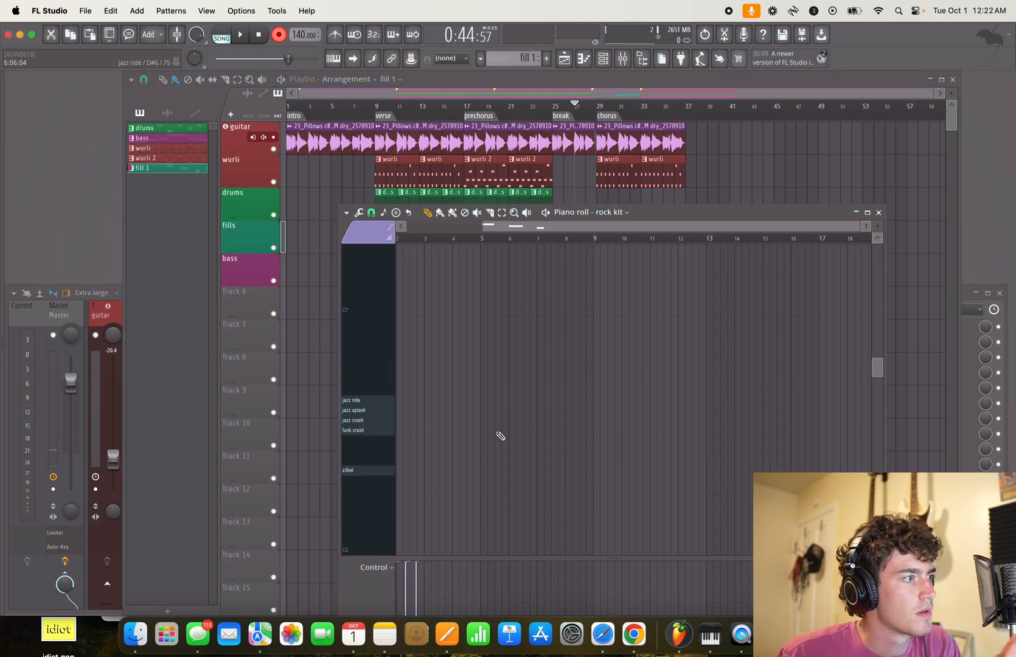
scroll(584, 405, down, 1)
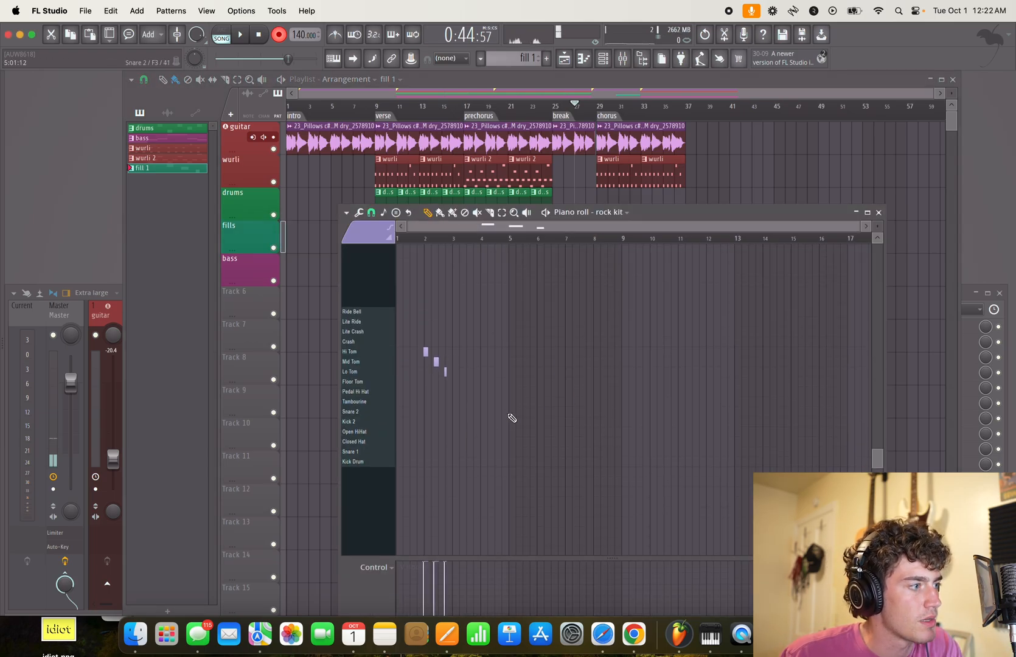
scroll(451, 423, up, 5)
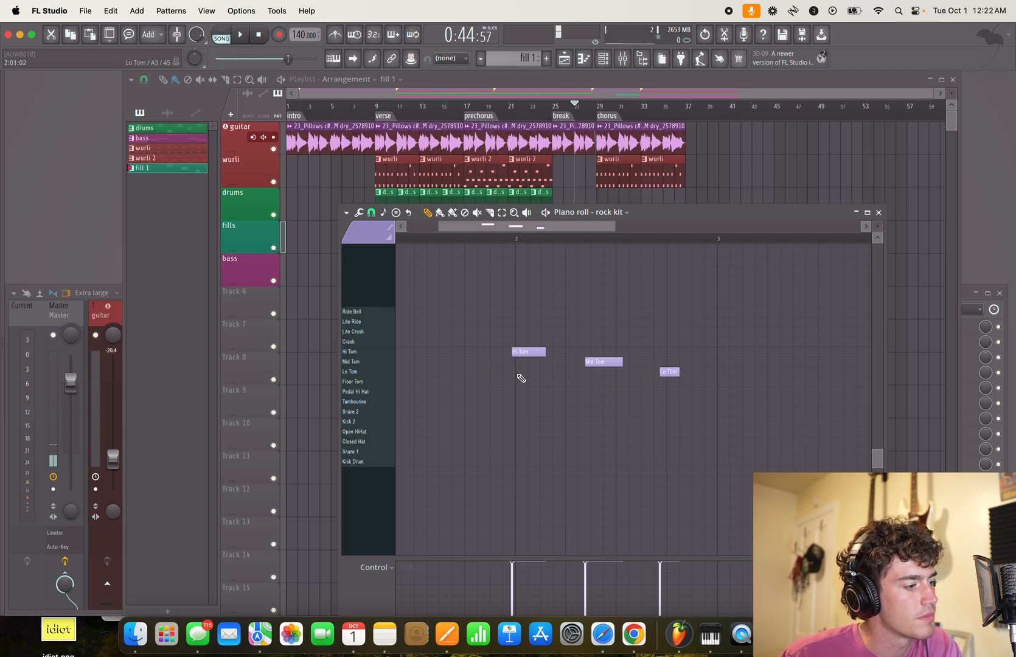
key(alt+q)
key(space)
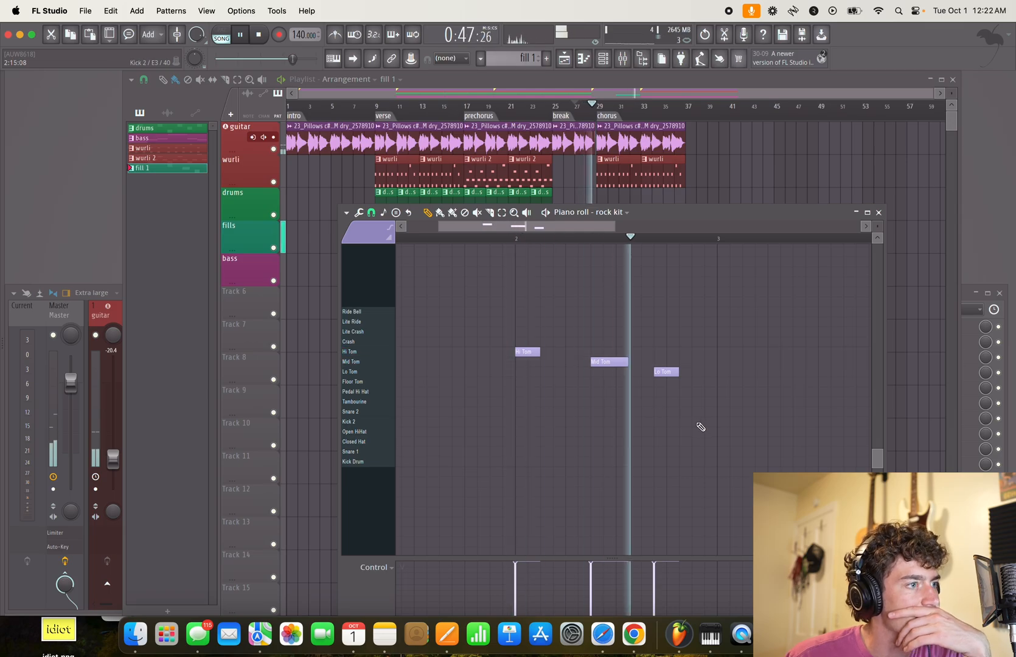
- Shift fill 1's Lo Tom note slightly later, close the piano roll and stop playback
drag(660, 371, 674, 374)
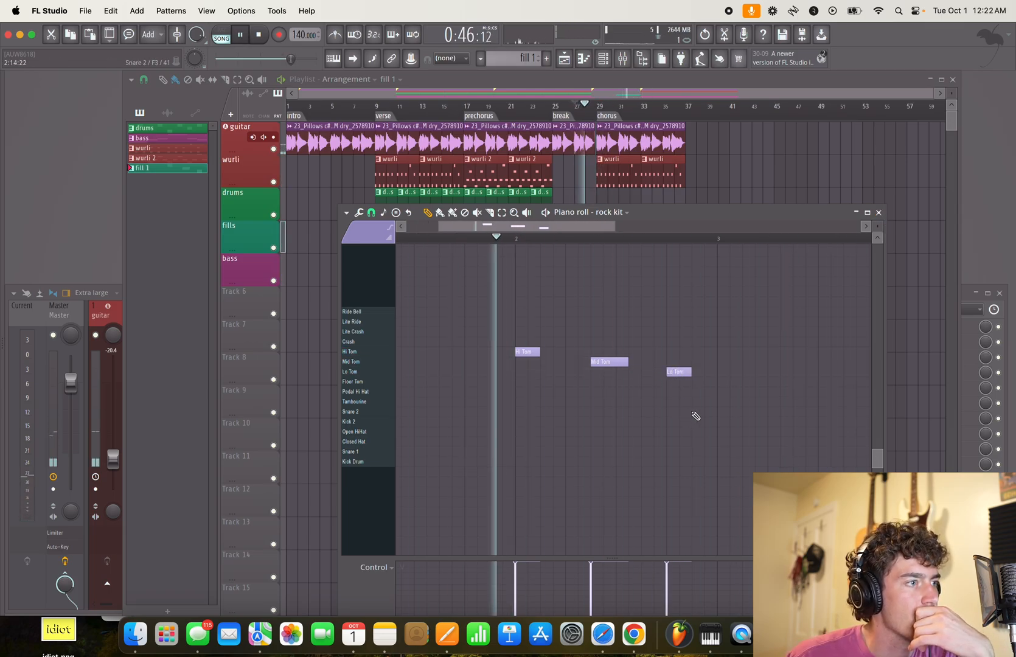
click(878, 212)
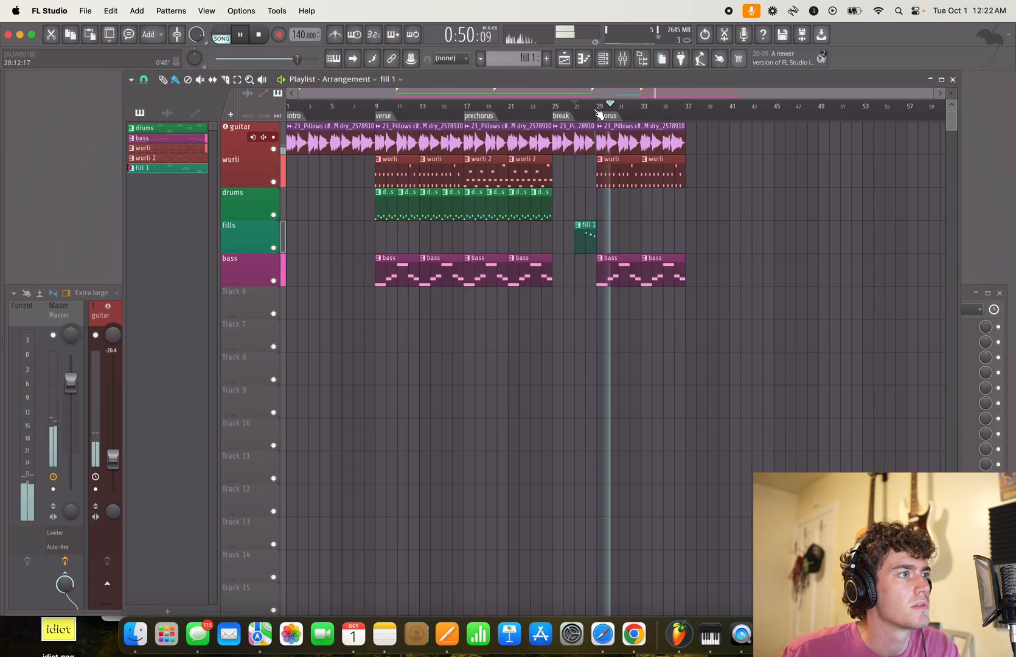
key(space)
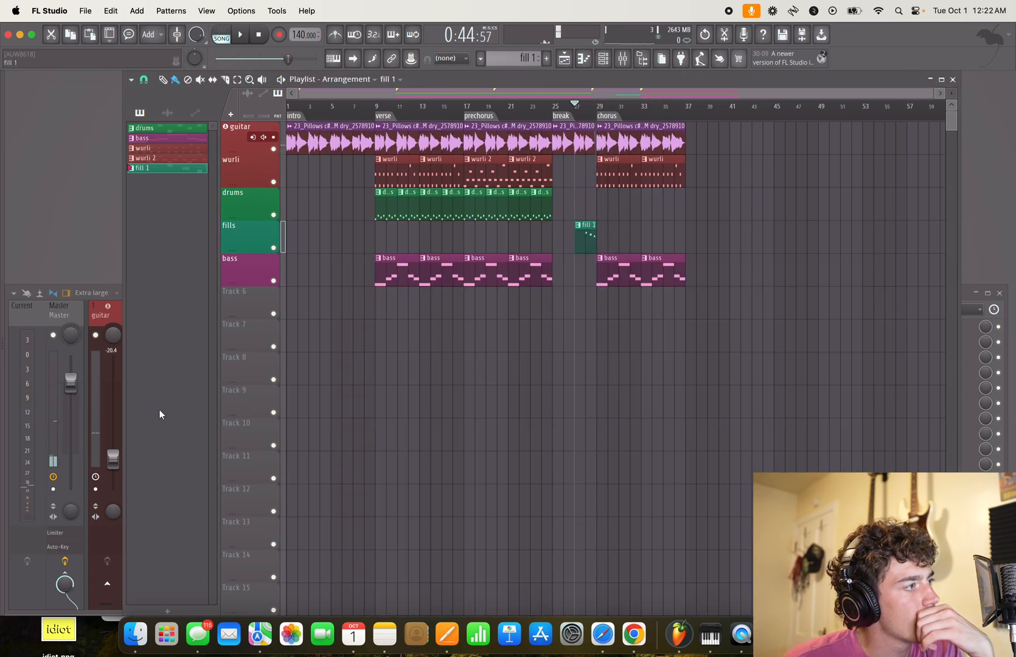
- Create a new pattern named chorus drums and colour it sea green #428454
key(F4)
text(chorus drums)
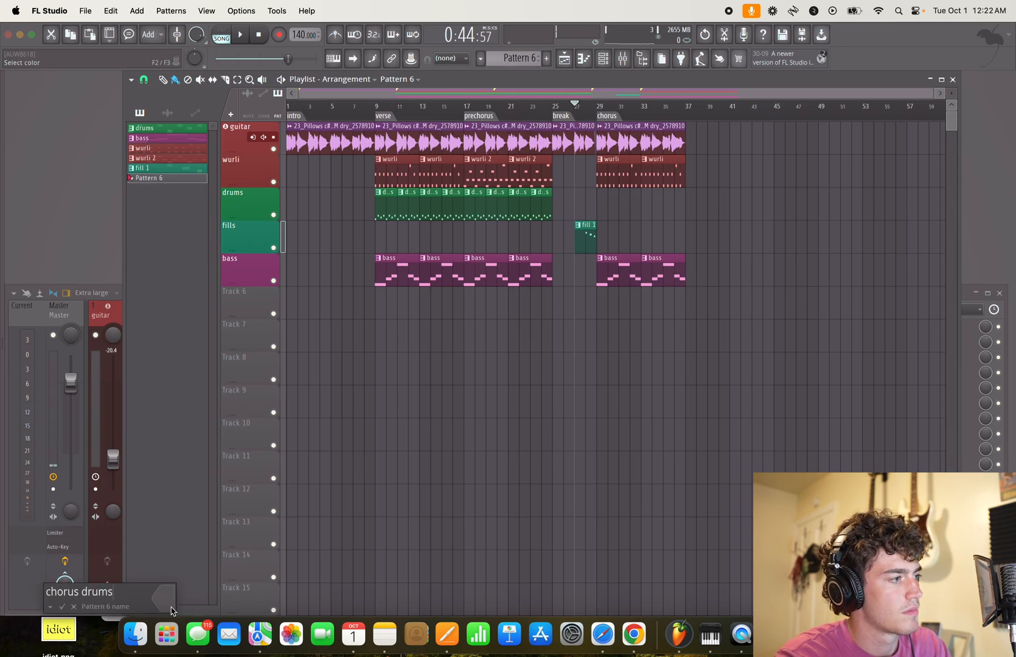
click(171, 607)
click(285, 435)
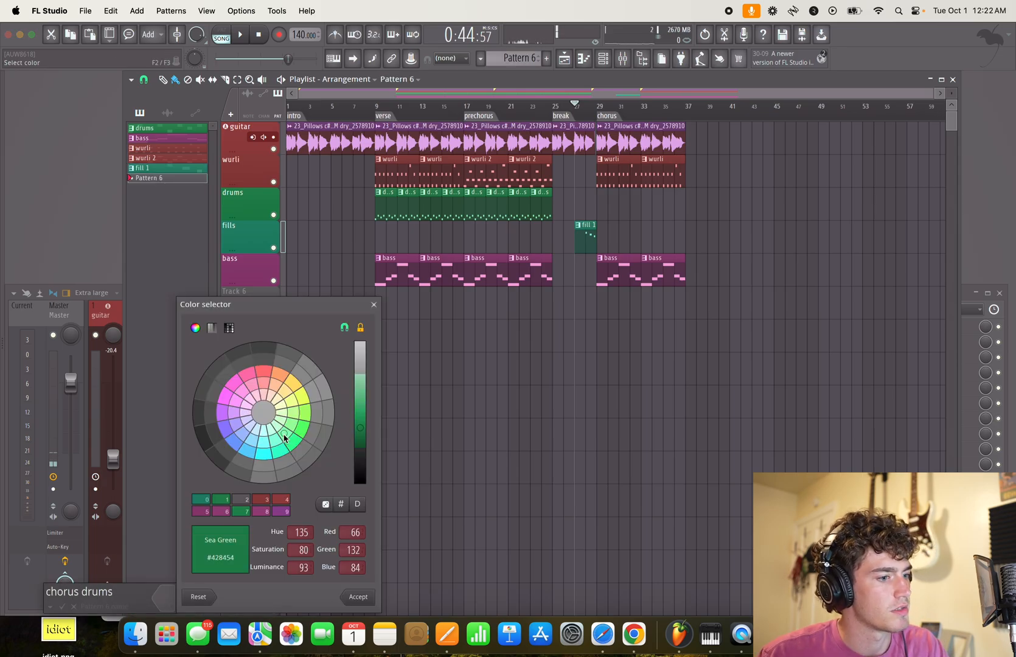
key(Return)
key(Return)
- Try recording a drum take into a chorus drums clip placed at bar 29 on the drums track
drag(151, 177, 599, 211)
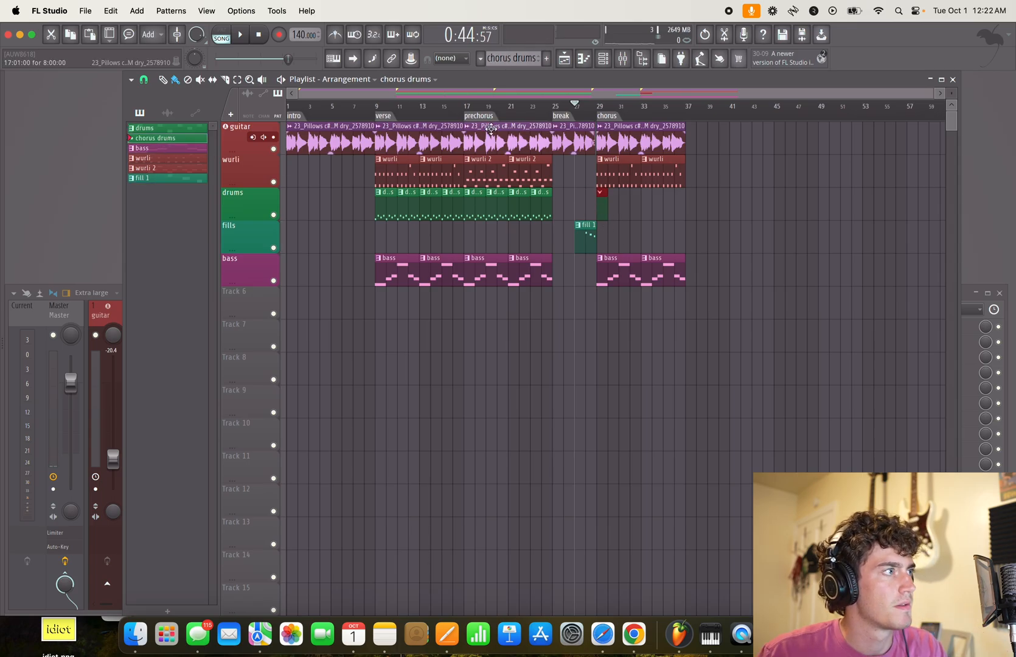
key(space)
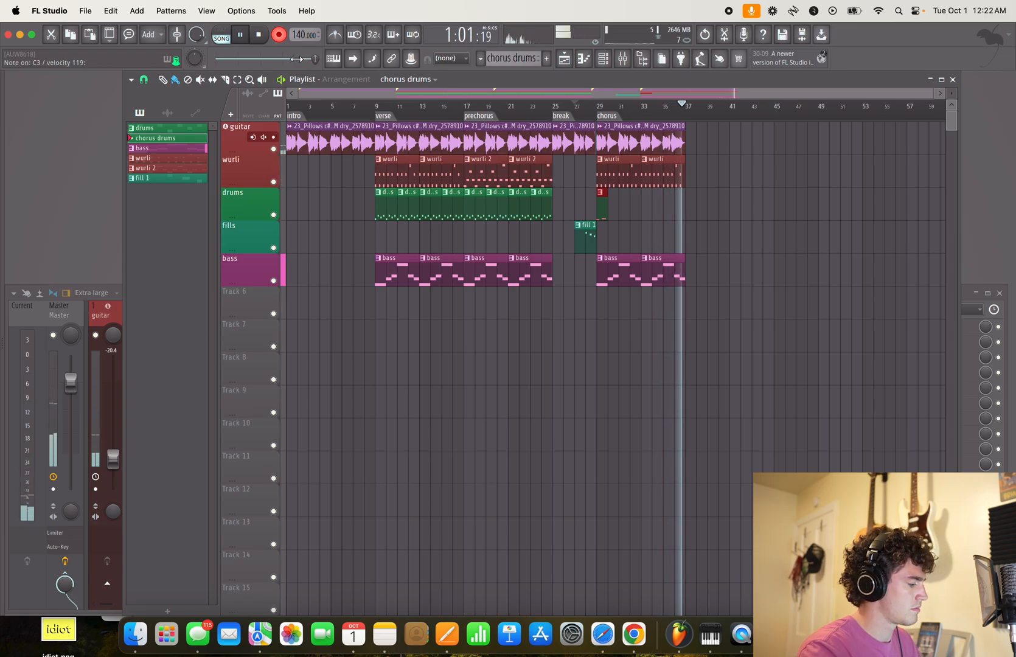
key(space)
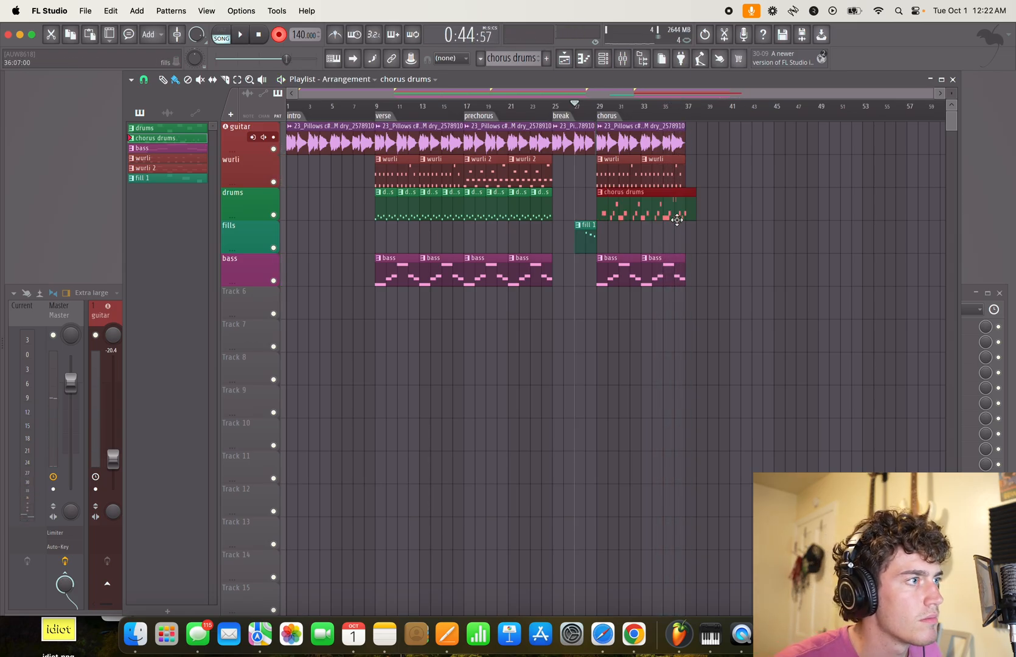
right_click(676, 215)
- Record another chorus drums take from bar 27 through the chorus and play it back with its notes open
key(space)
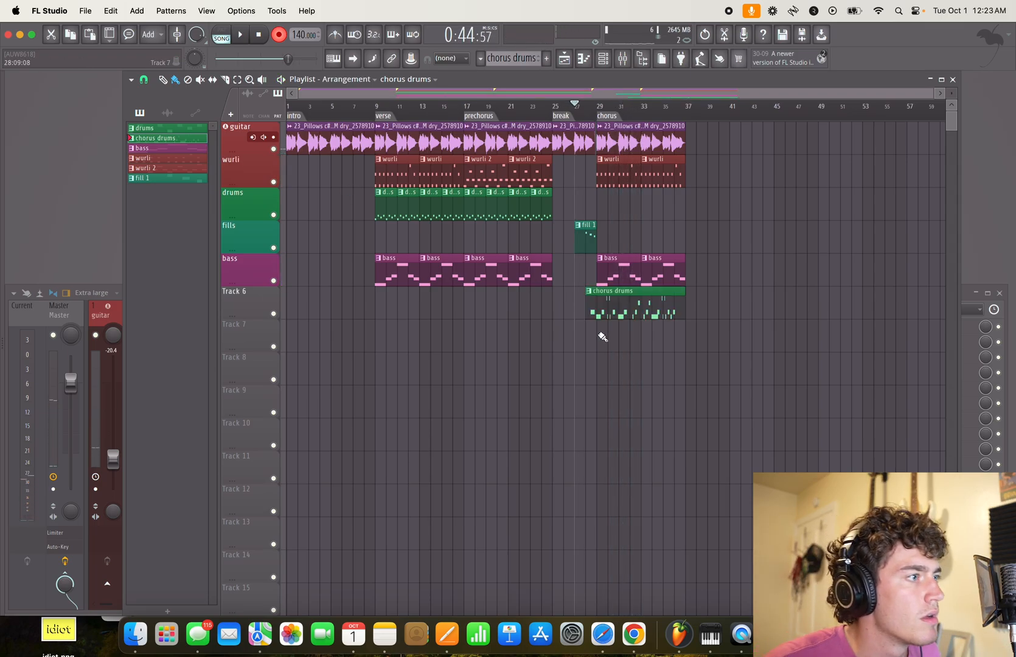
double_click(624, 296)
drag(431, 389, 964, 334)
drag(506, 416, 830, 469)
key(space)
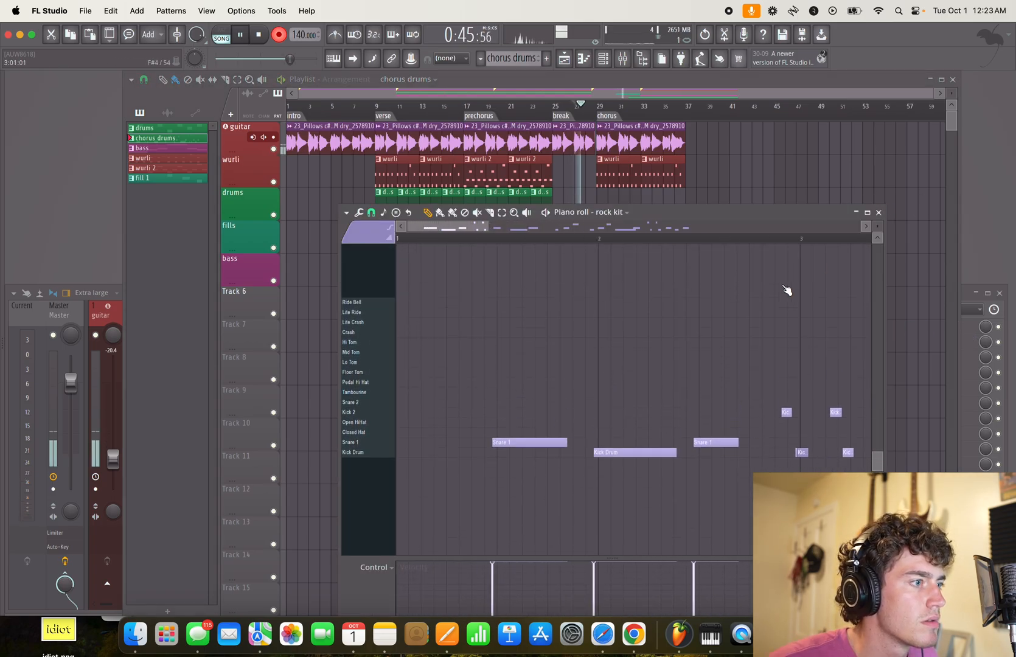
- Delete the stray Snare 1 note in bar 1 and one of the two overlapping Kick Drum notes near bar 3
right_click(553, 442)
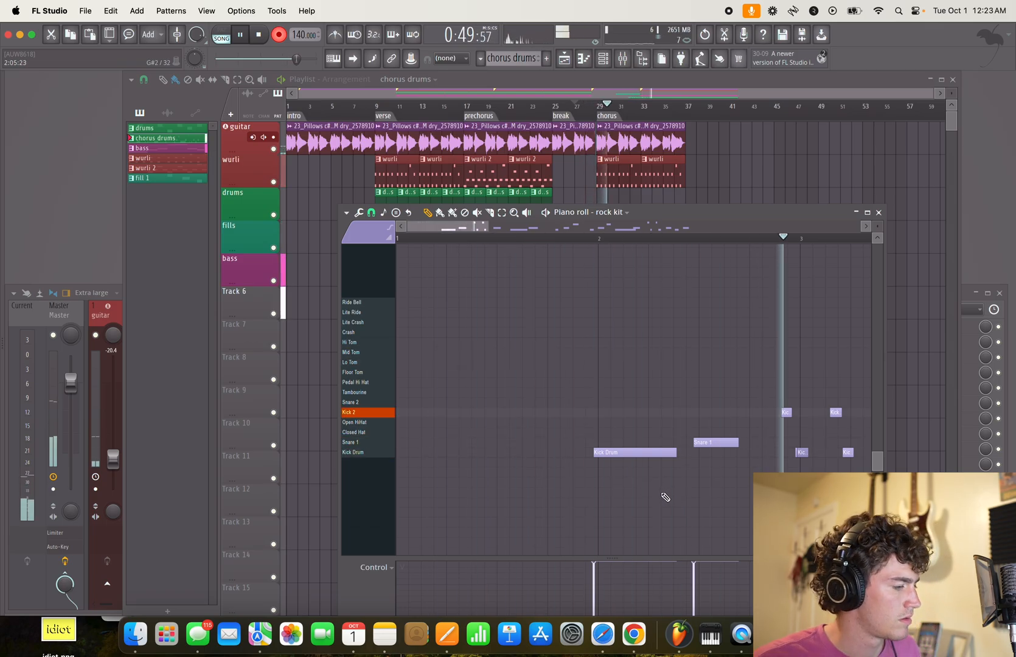
scroll(614, 469, up, 3)
click(596, 239)
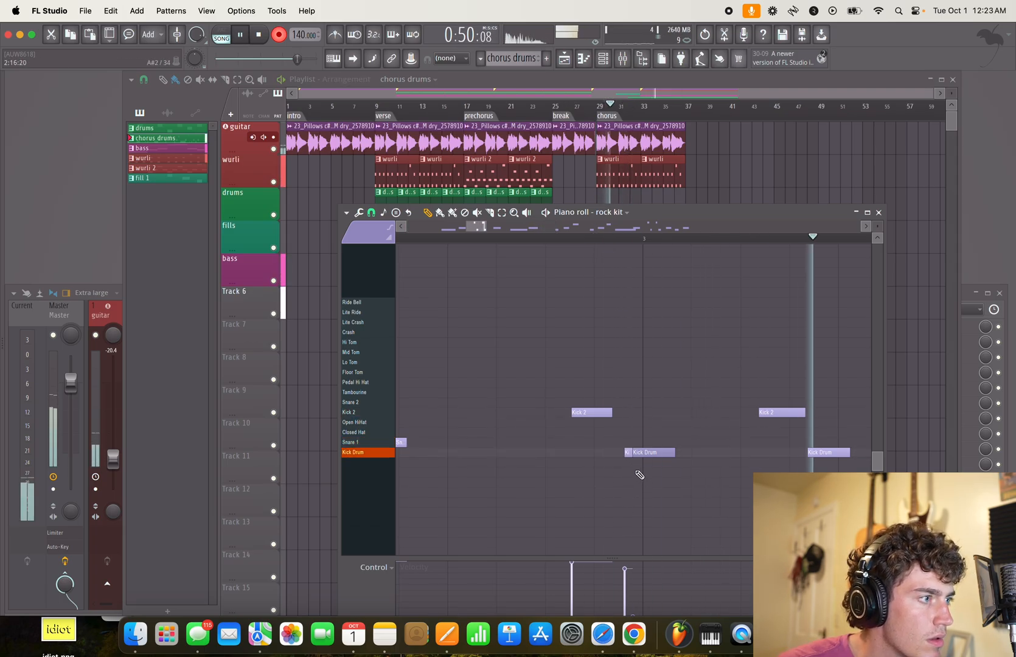
right_click(629, 452)
key(space)
key(super+z)
right_click(647, 455)
key(space)
key(space)
scroll(636, 474, down, 8)
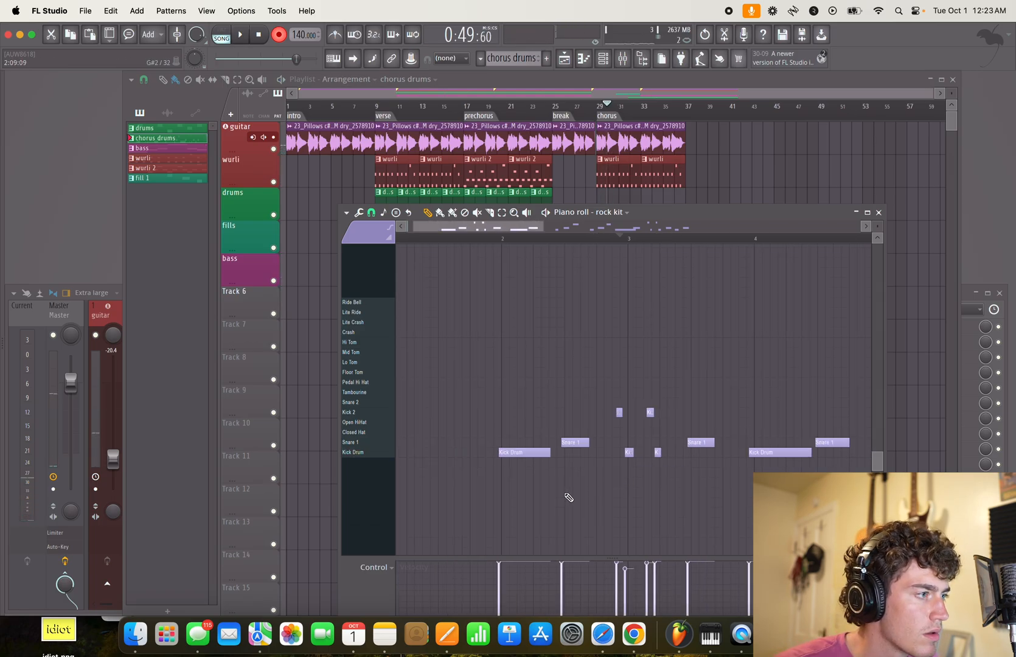
- Delete all recorded notes from the chorus drums pattern and close the piano roll
scroll(569, 498, down, 3)
drag(457, 508, 907, 331)
drag(503, 428, 775, 454)
key(ctrl+a)
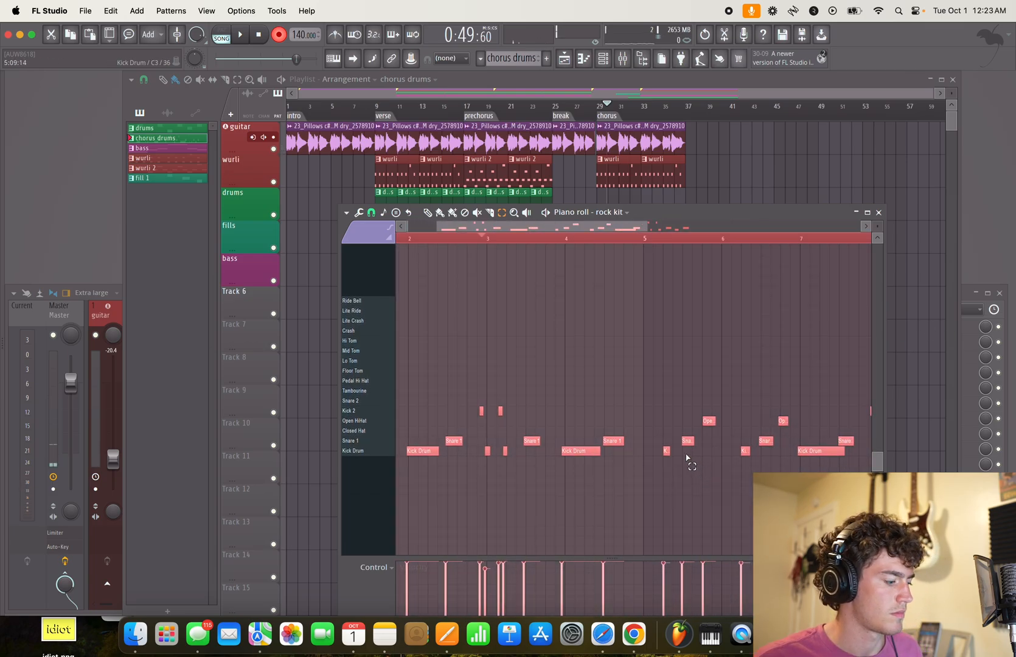
key(Delete)
click(879, 213)
- Record a fresh drum take into the chorus drums pattern, playing from bar 27 to about bar 33
click(586, 113)
key(space)
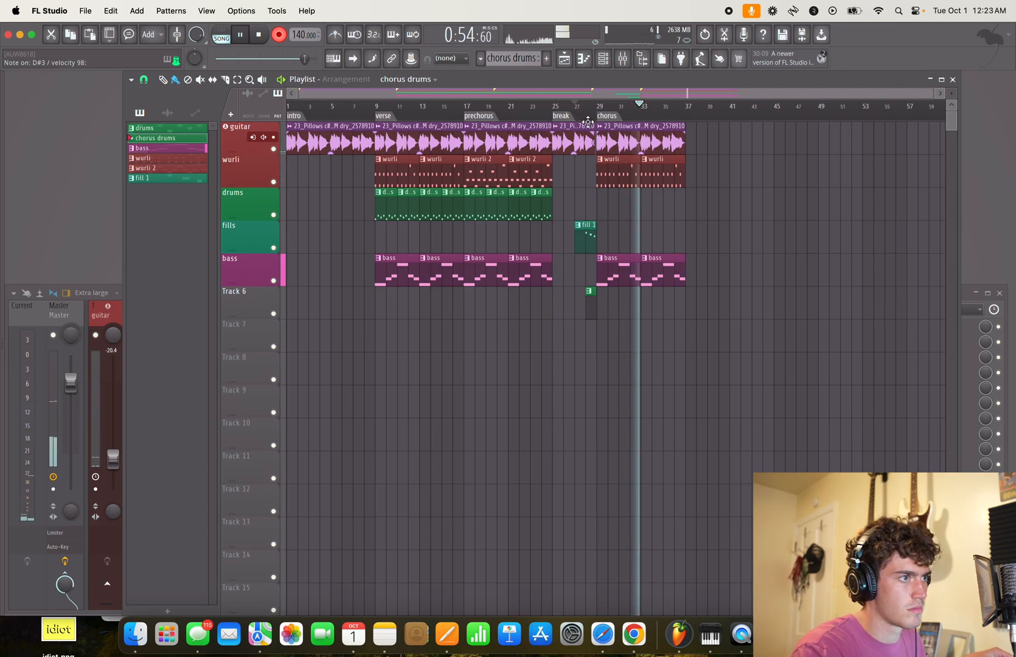
key(space)
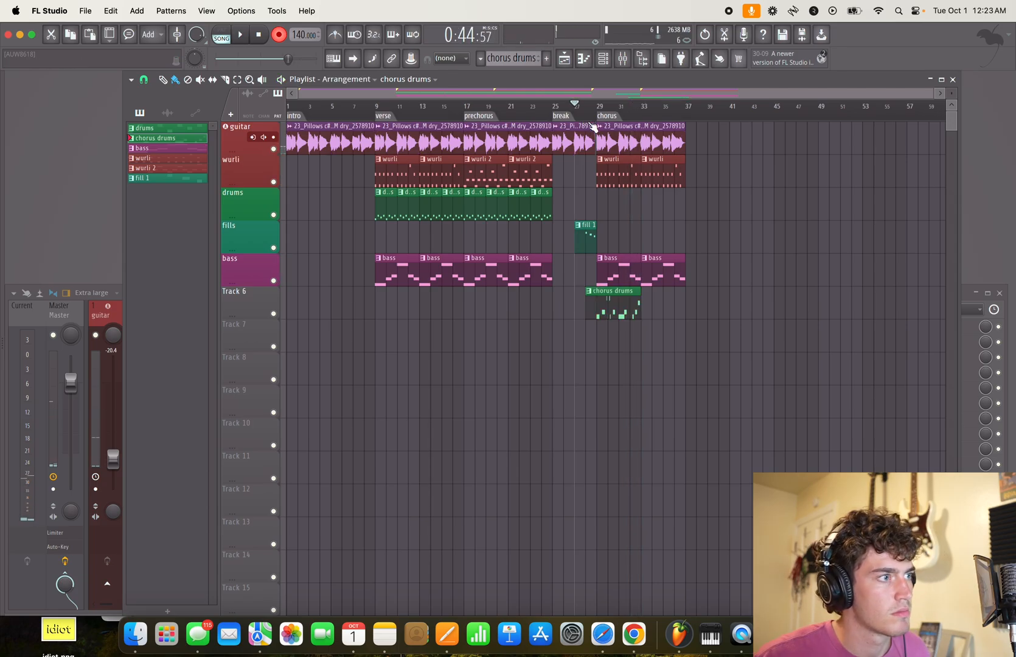
- Shift all chorus drums notes one bar earlier and move the clip to start at bar 29 on Track 6
double_click(612, 308)
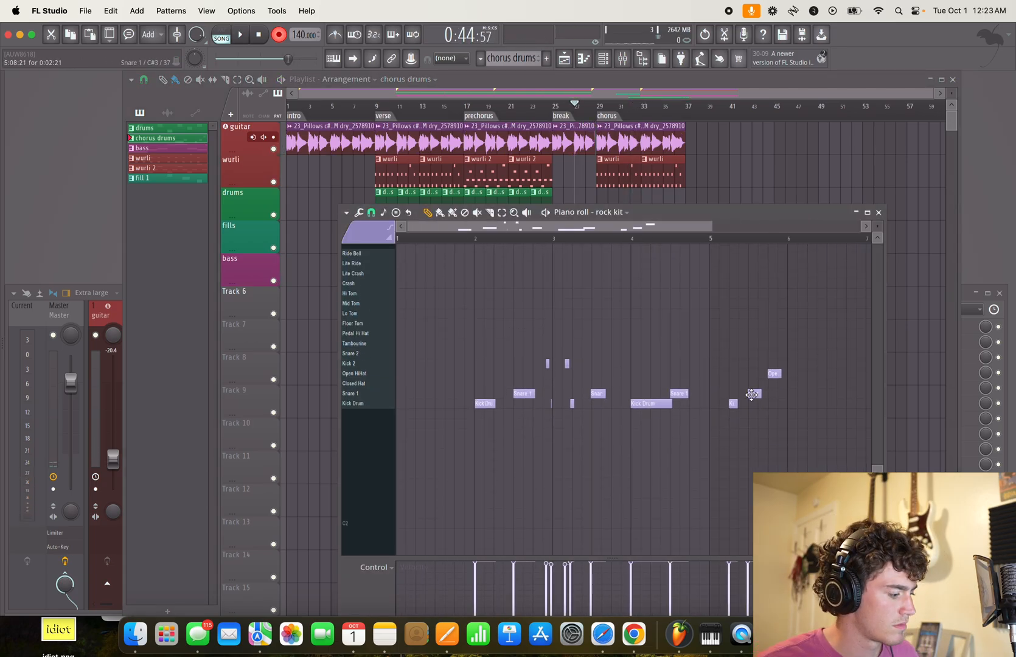
key(super+a)
drag(487, 403, 369, 404)
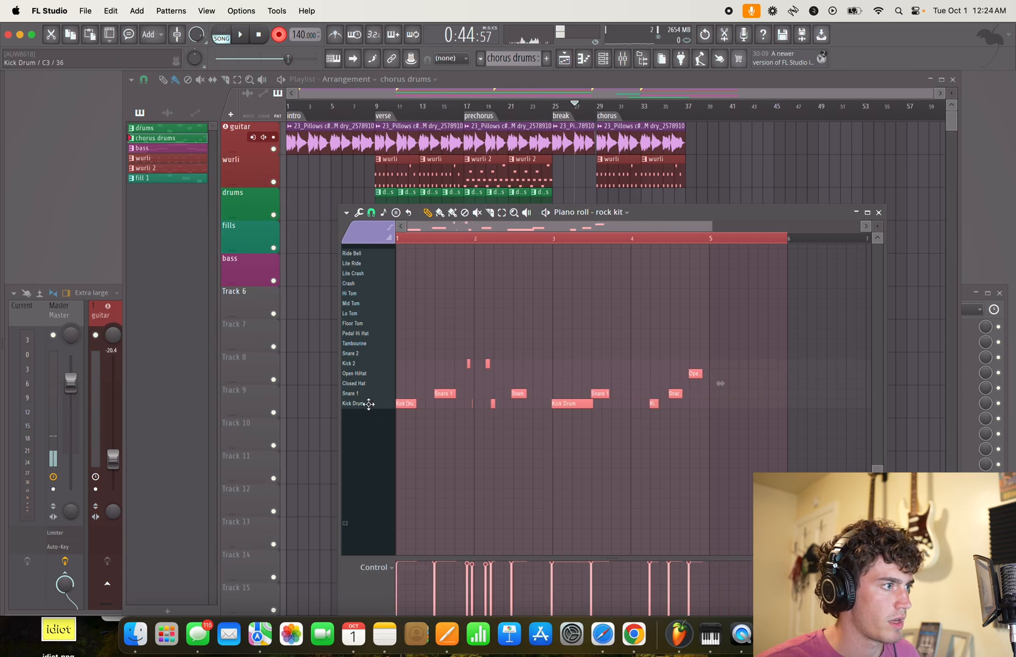
click(880, 213)
scroll(632, 347, up, 4)
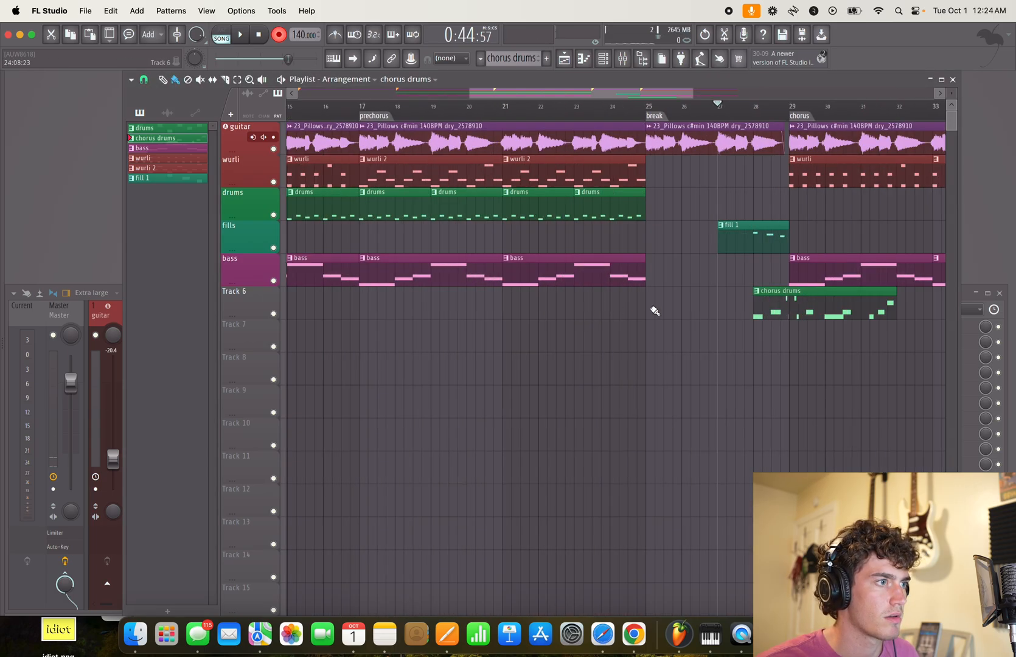
scroll(813, 342, right, 5)
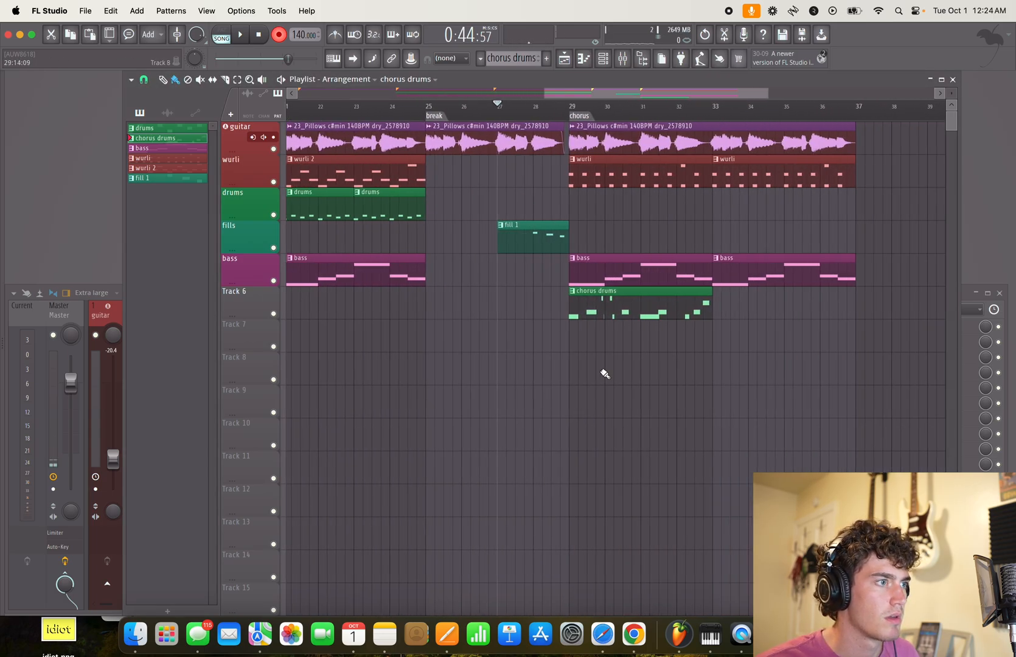
- Open the chorus drums pattern in the piano roll and quick-quantize the first Kick Drum and Snare 1 notes in bar 1
double_click(612, 306)
scroll(517, 419, up, 8)
drag(463, 413, 823, 424)
scroll(623, 416, down, 2)
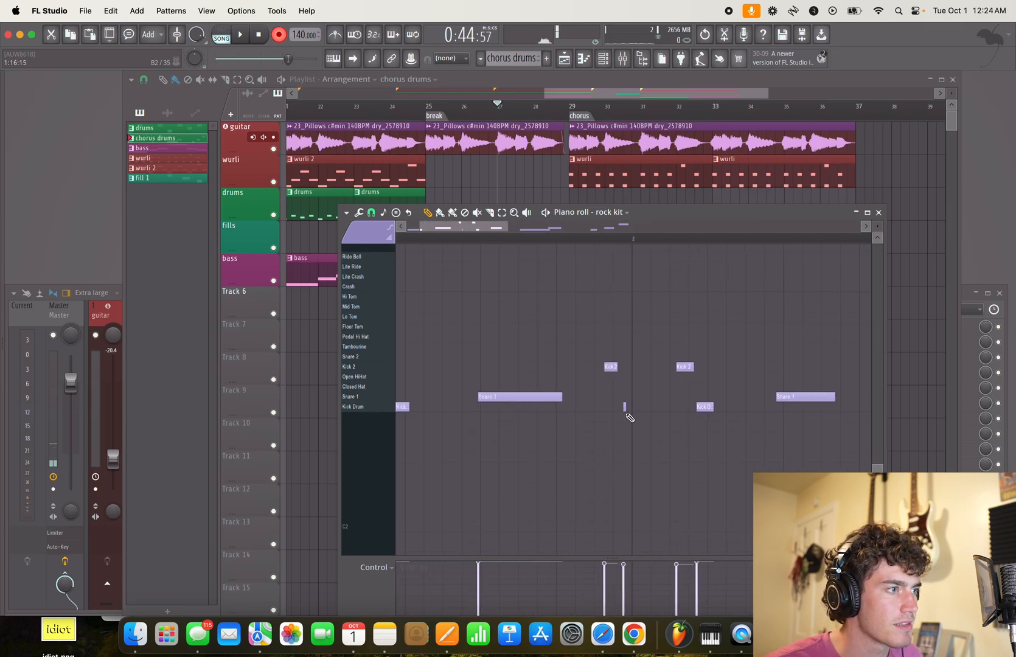
scroll(626, 409, up, 2)
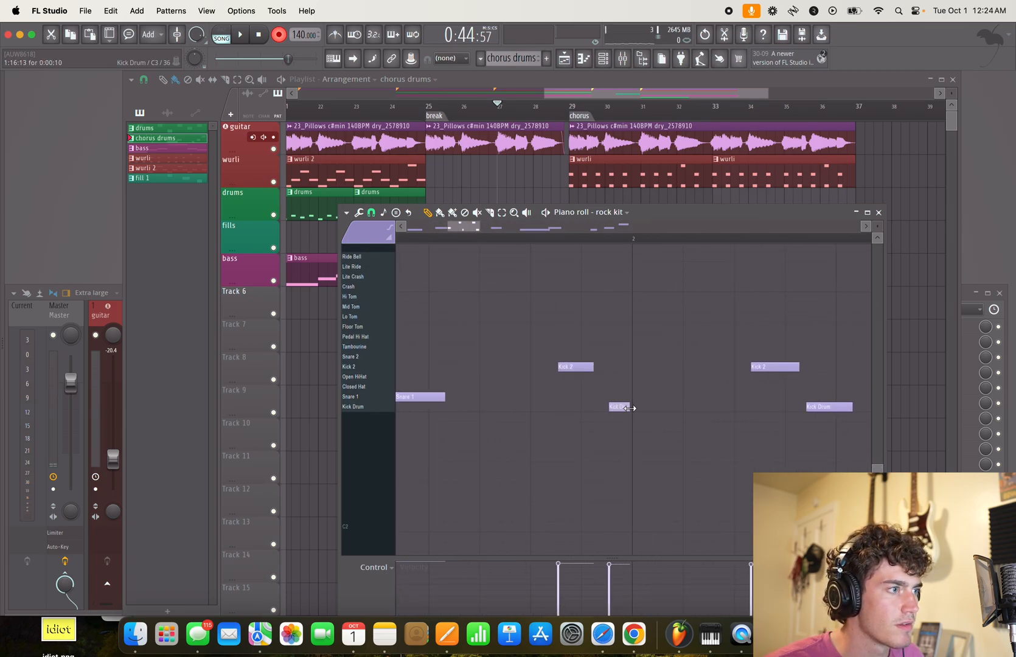
scroll(693, 435, down, 3)
drag(556, 332, 394, 432)
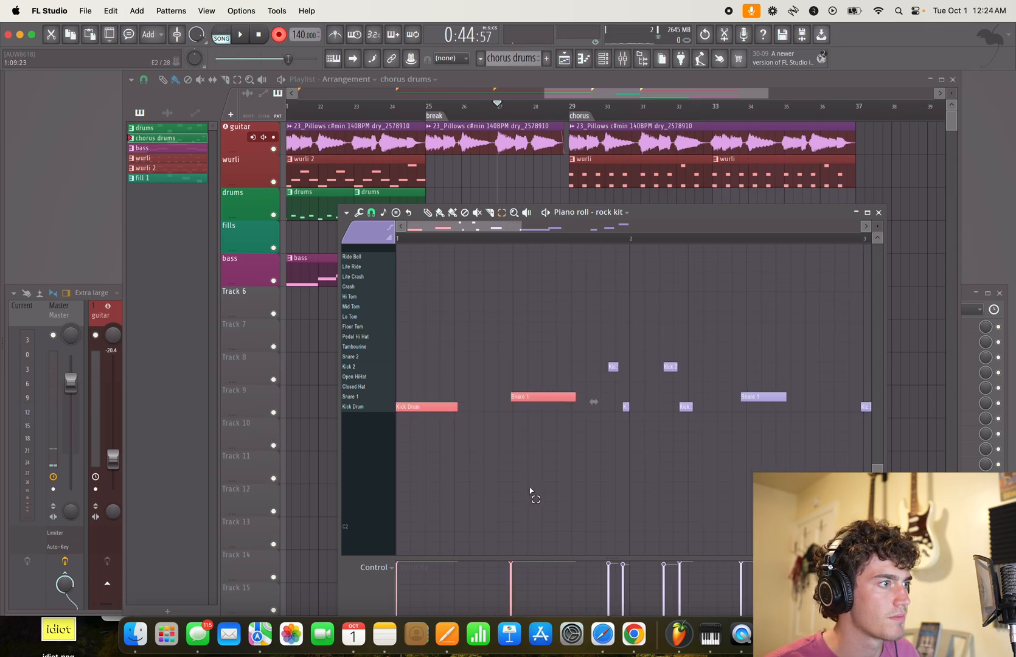
key(super+a)
click(642, 420)
drag(748, 477, 482, 466)
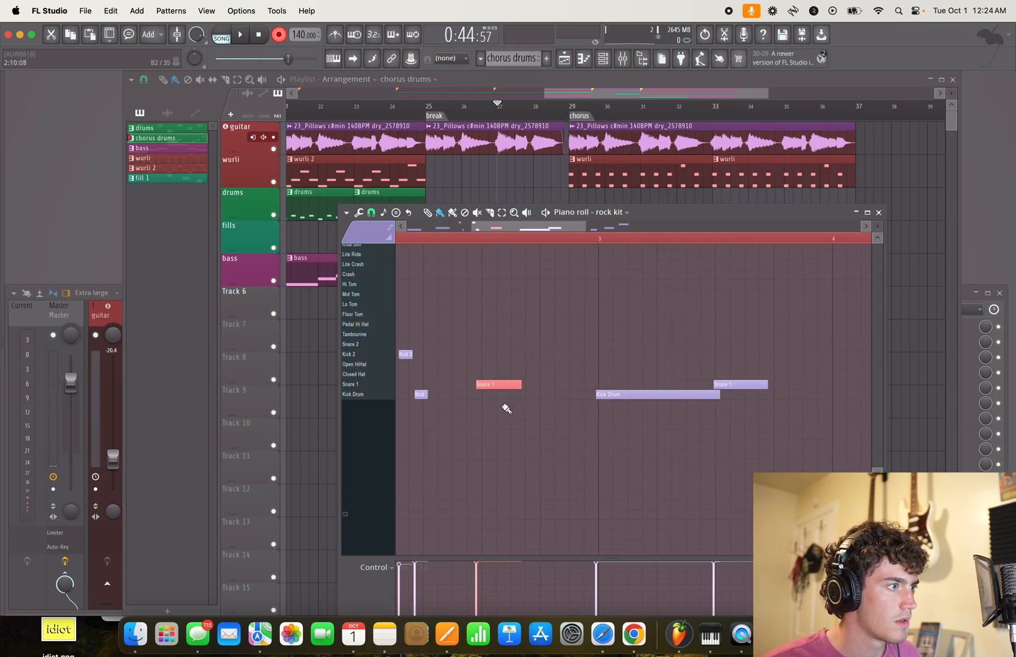
scroll(496, 412, up, 5)
key(super+space)
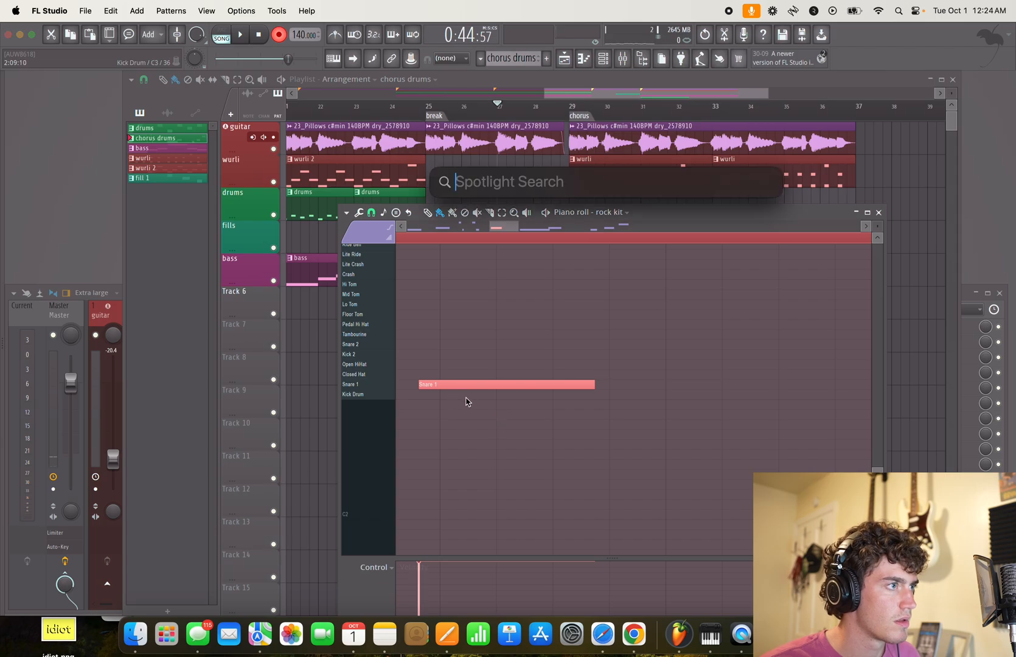
key(Escape)
key(Escape)
- Turn off recording and play from just before bar 29 with the chorus drums notes open
key(r)
key(space)
click(560, 106)
double_click(601, 307)
scroll(601, 347, down, 6)
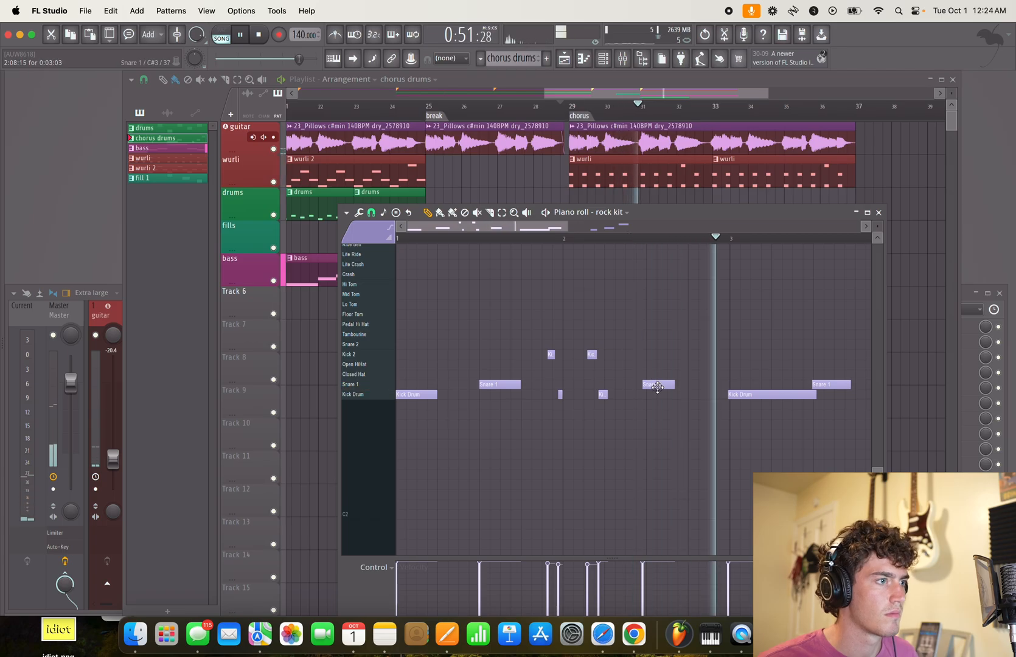
- Try quick-quantizing the Snare 1 note in bar 2 and all notes from bar 3 onward
click(657, 387)
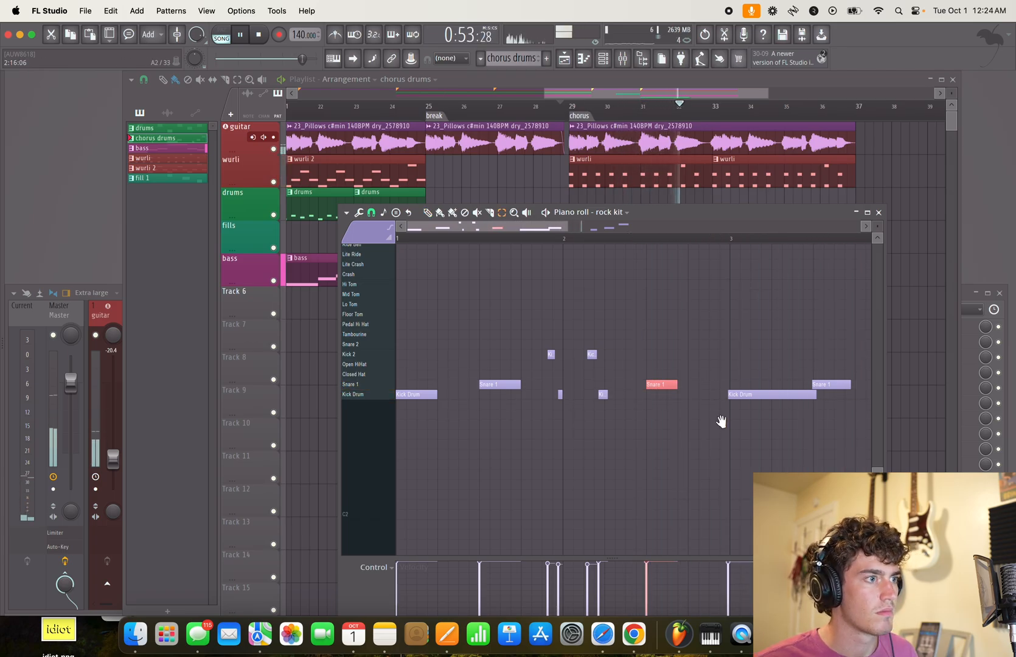
drag(487, 462, 878, 315)
key(space)
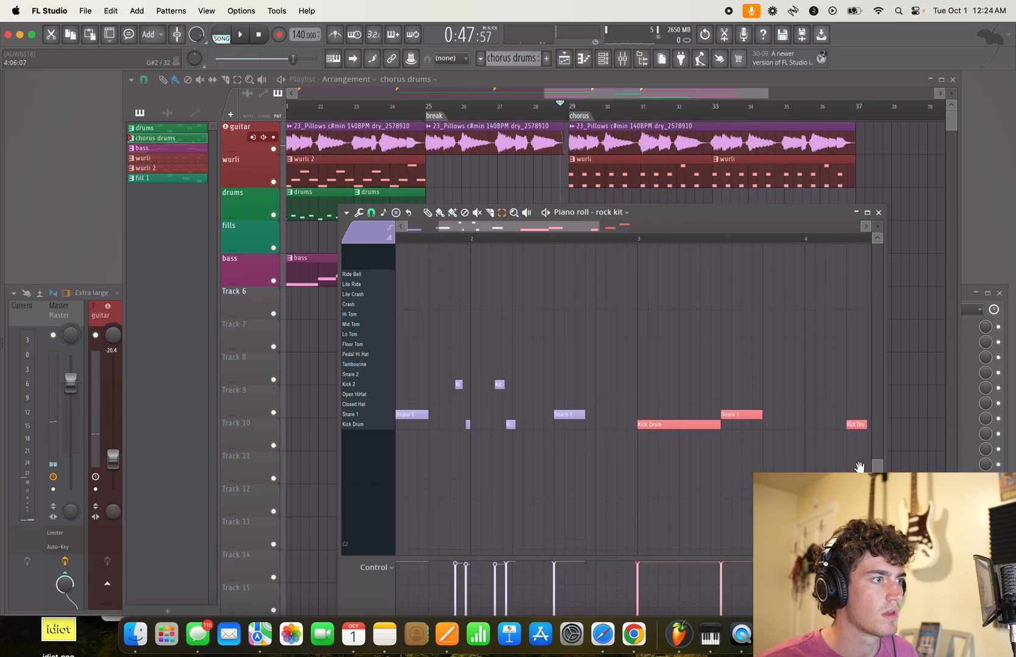
- Undo the quick quantize of the chorus drums notes and listen back with the metronome on
scroll(506, 432, up, 5)
scroll(514, 439, down, 5)
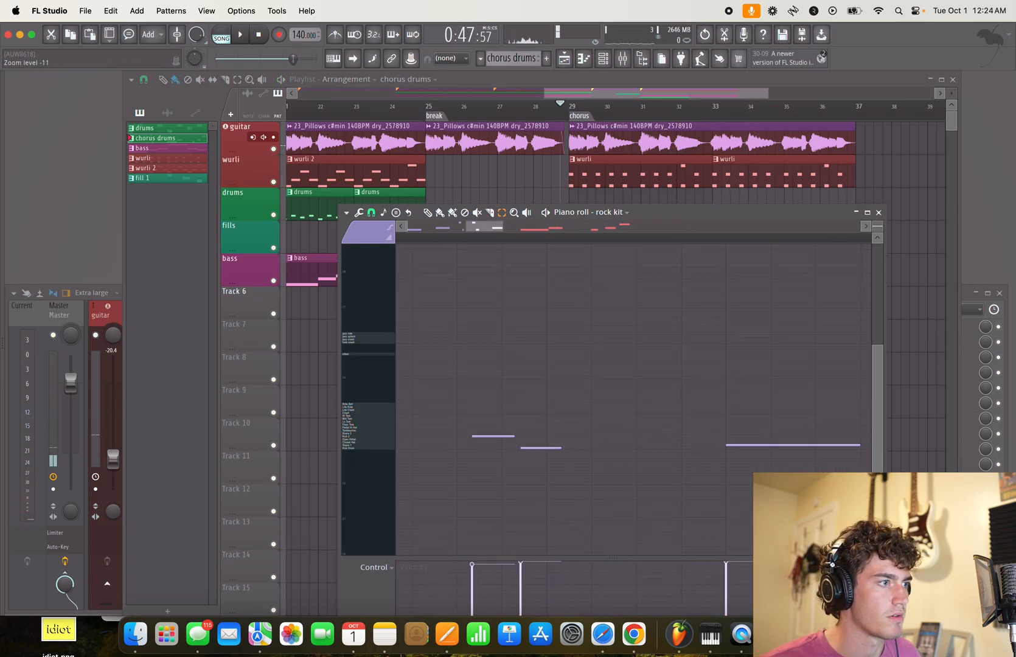
scroll(514, 439, up, 6)
drag(482, 442, 670, 388)
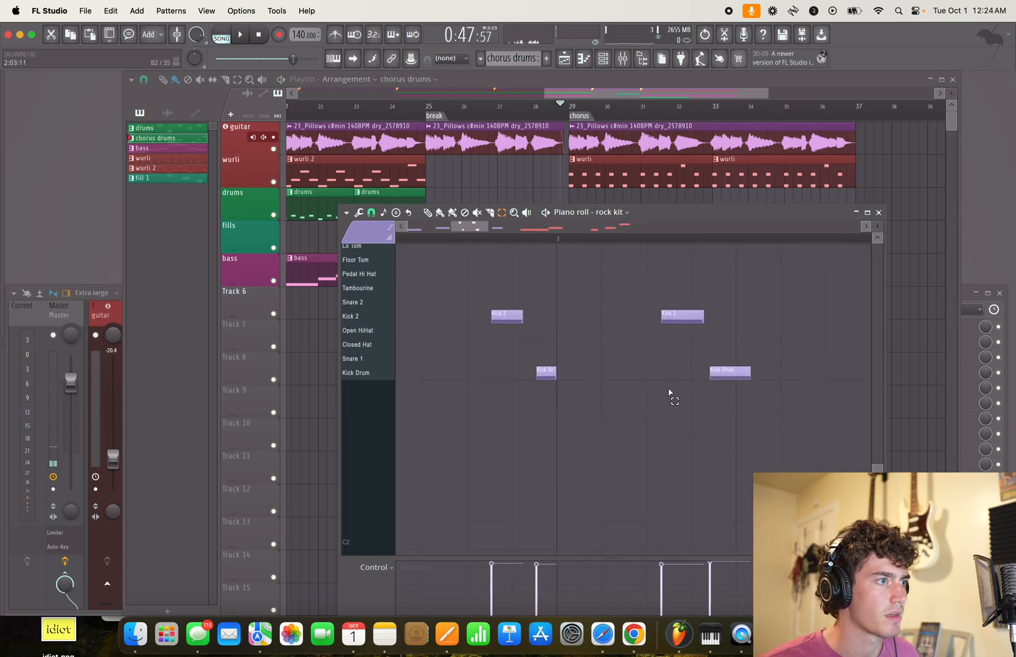
scroll(684, 397, down, 5)
scroll(684, 397, up, 1)
scroll(685, 397, up, 1)
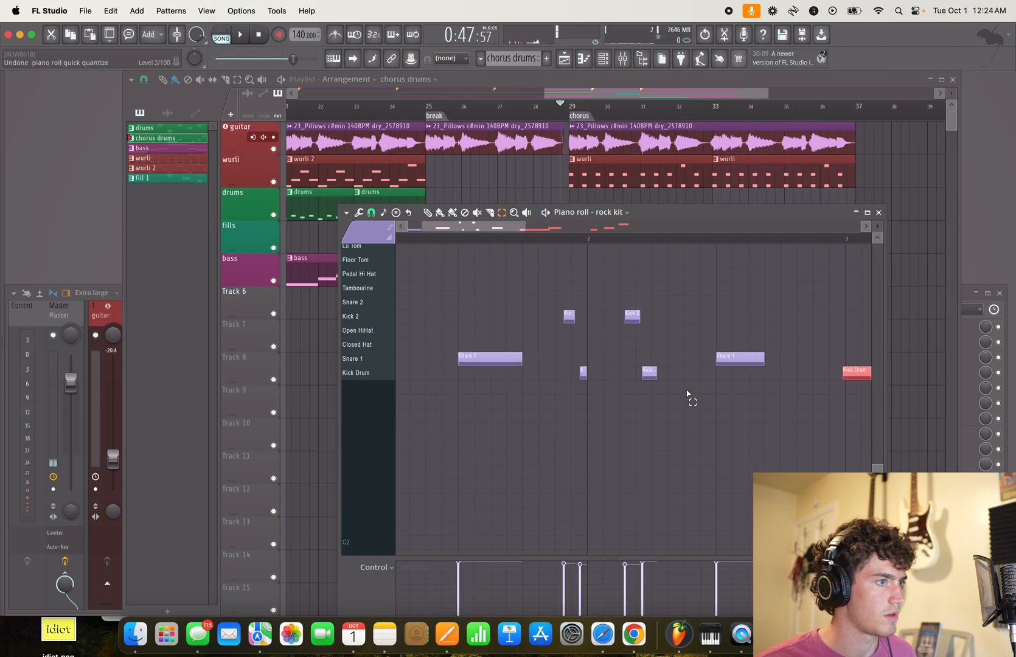
scroll(710, 406, down, 2)
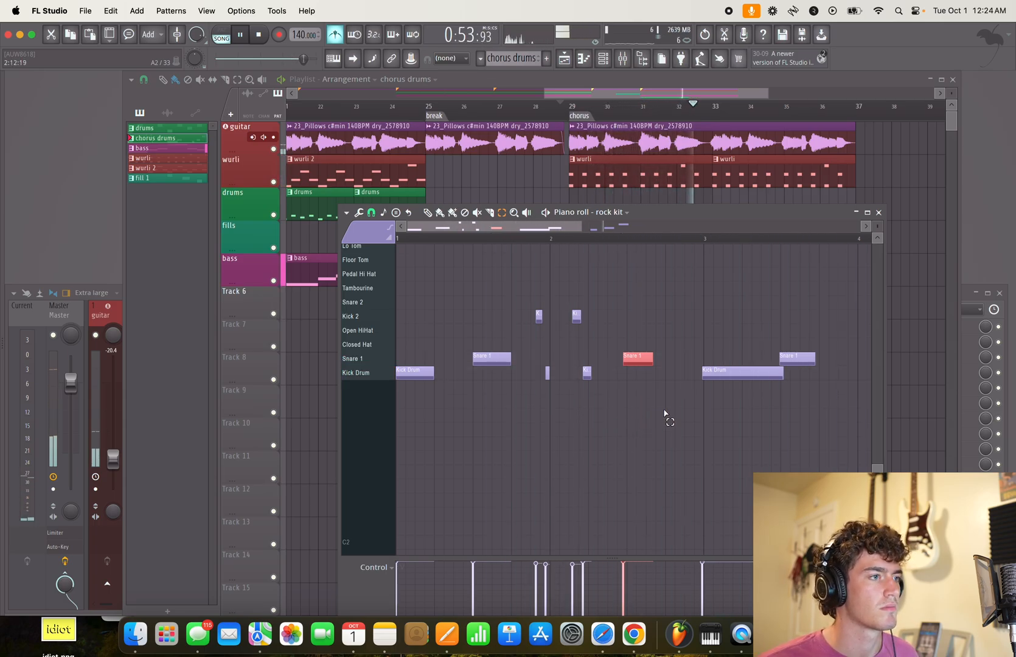
- Quick-quantize the Snare 1 note in bar 2 and every note from bar 3 on, and turn off the metronome
key(space)
scroll(669, 410, down, 2)
drag(542, 410, 757, 295)
key(ctrl+q)
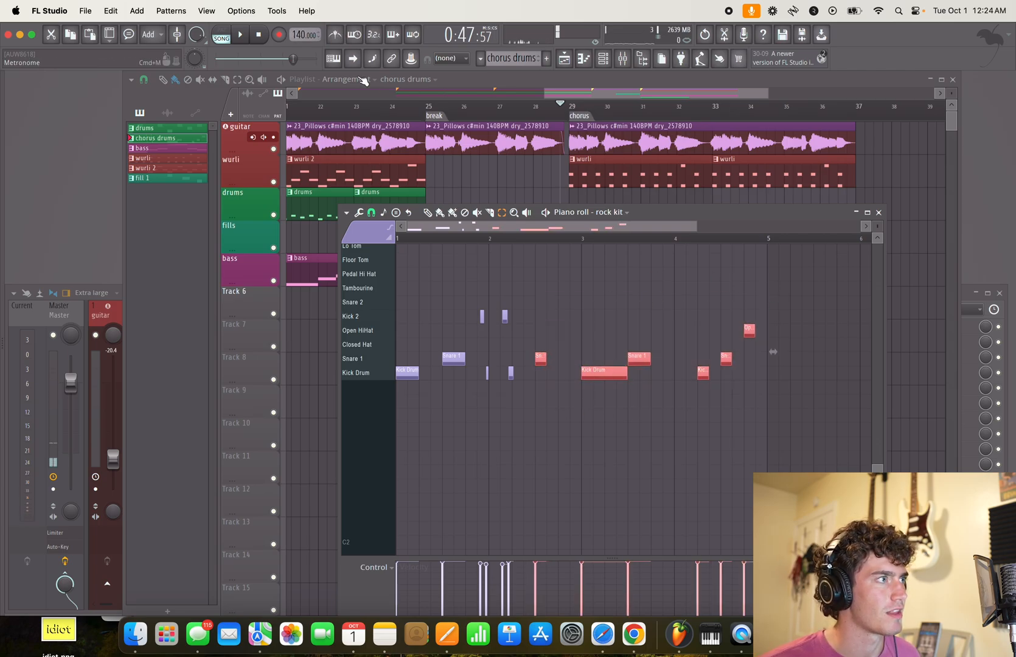
- Nudge the four Kick 2 and Kick Drum notes around the start of bar 2 earlier and align them to the grid
scroll(496, 424, up, 5)
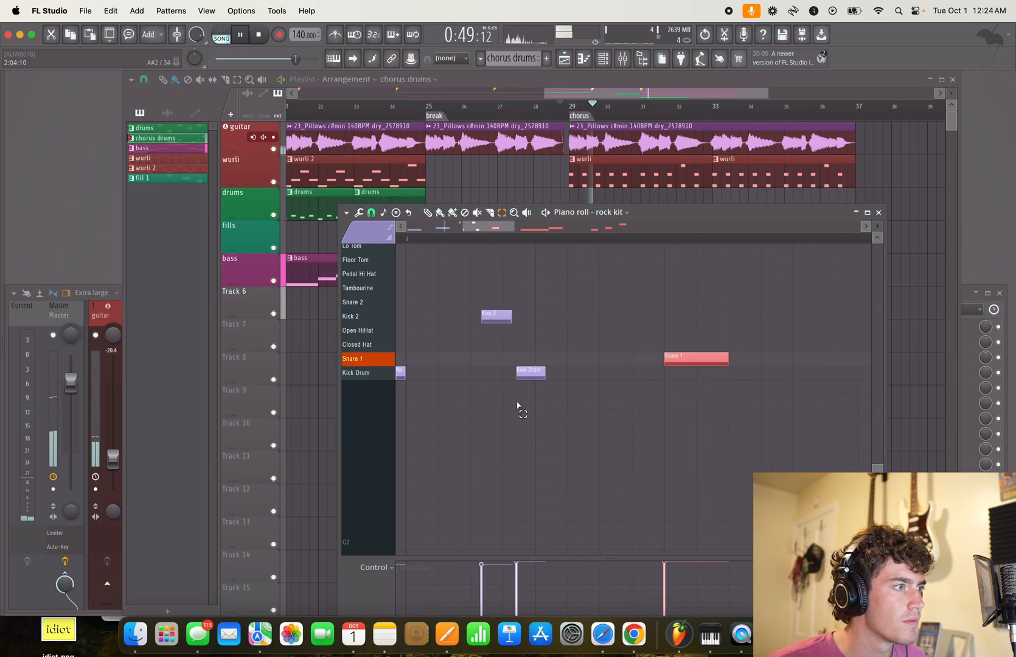
drag(582, 400, 646, 408)
key(space)
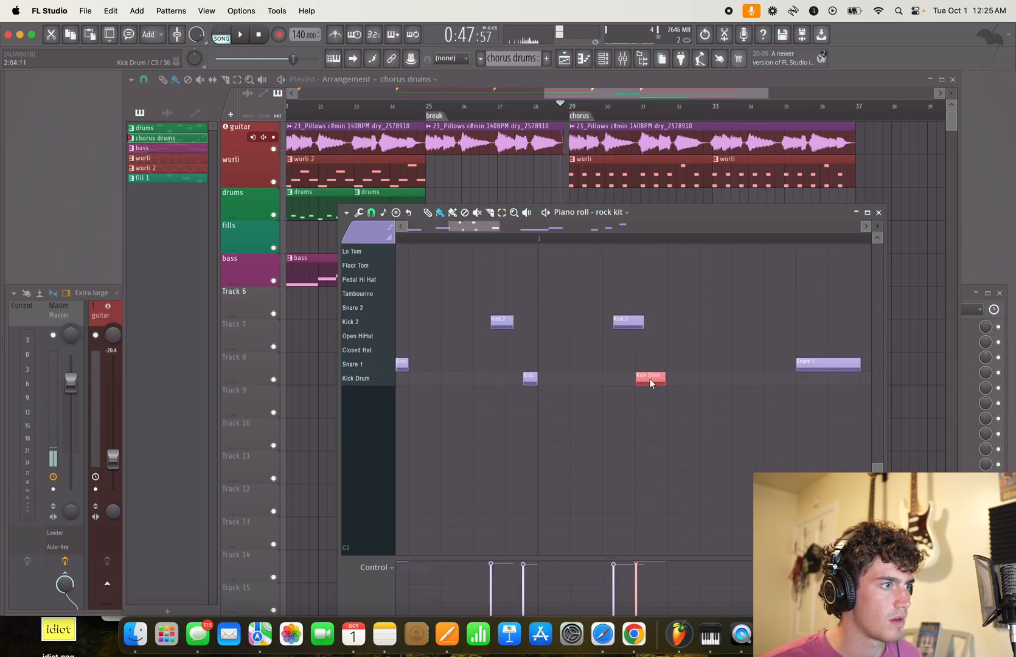
double_click(649, 378)
click(588, 236)
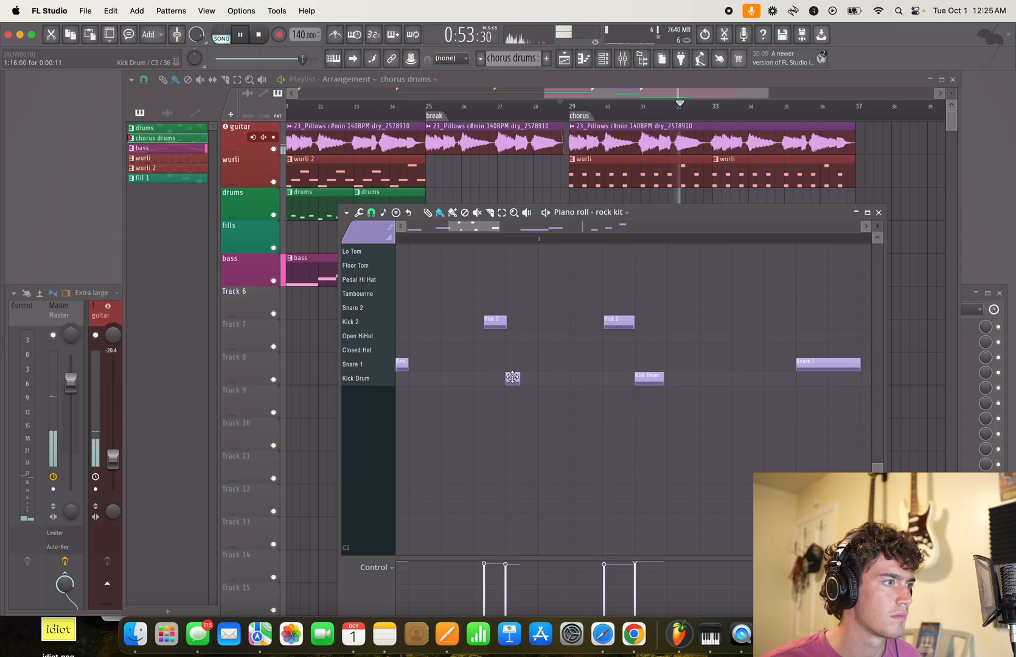
key(space)
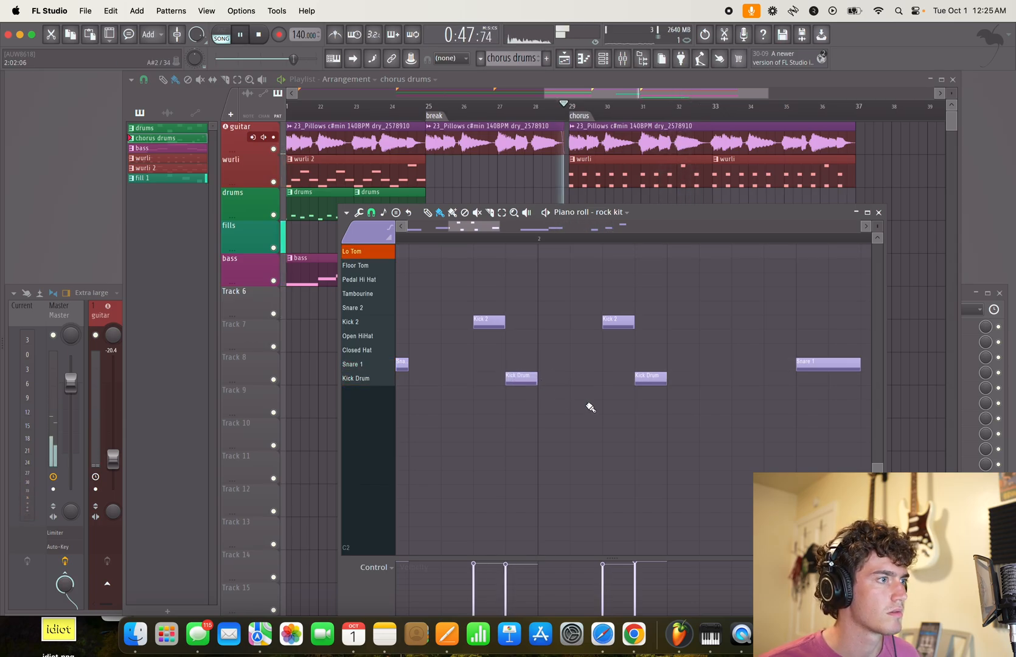
- Play back the chorus drums and nudge the first Kick Drum and both Kick 2 notes around bar 2 slightly later
scroll(600, 412, down, 5)
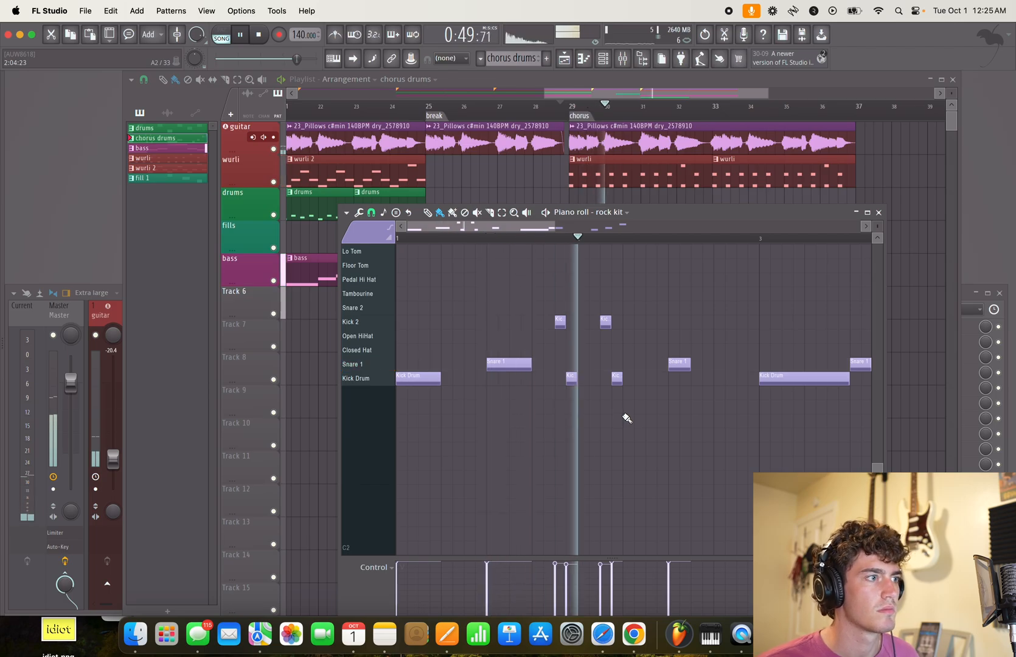
scroll(639, 418, down, 2)
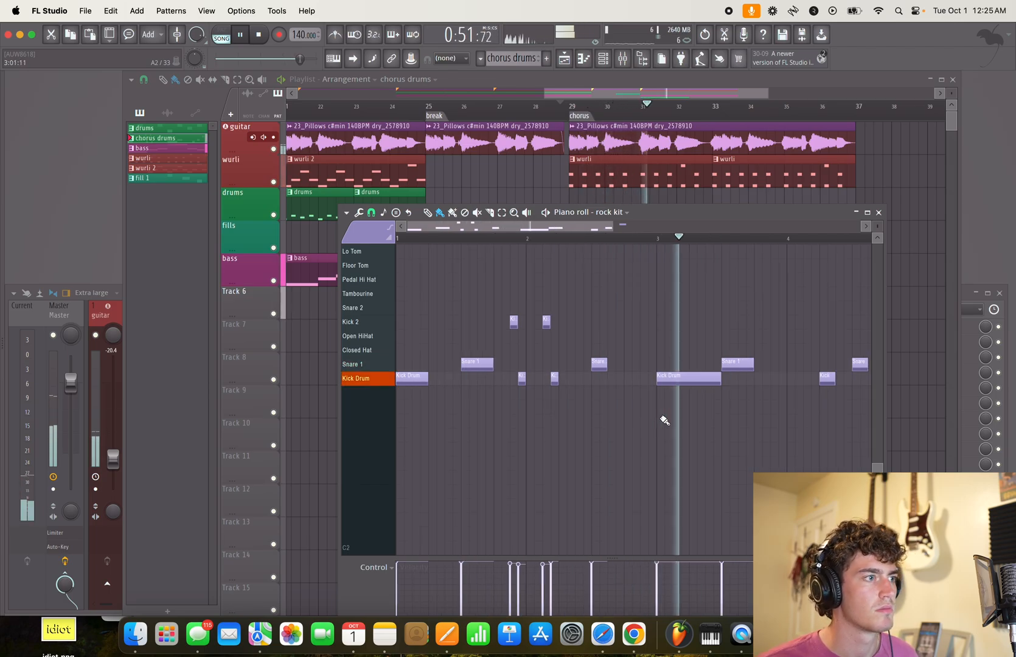
scroll(726, 421, up, 3)
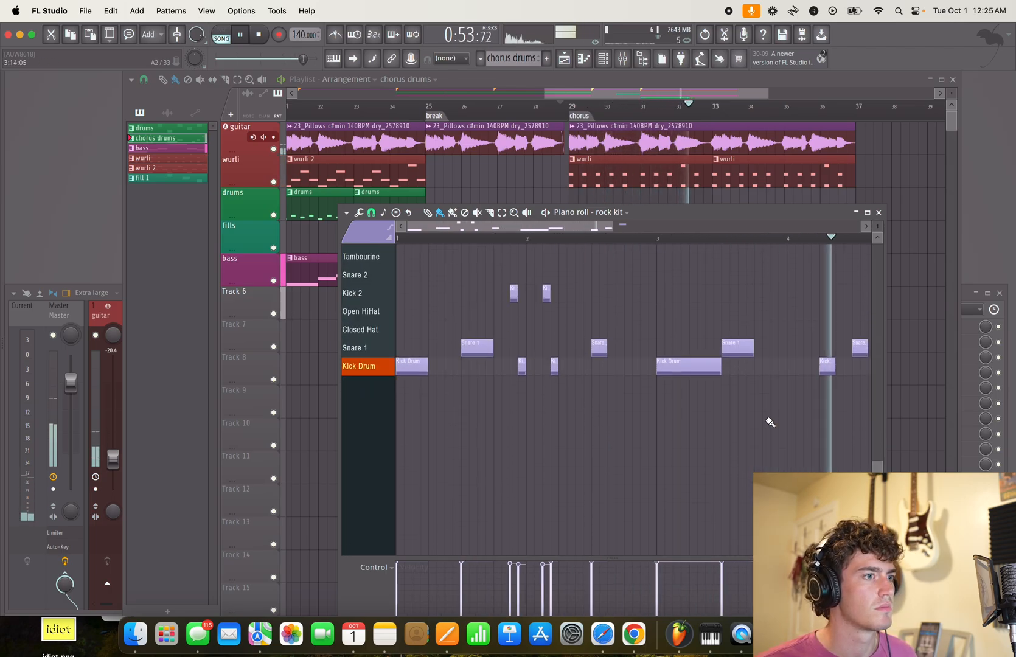
scroll(676, 429, up, 2)
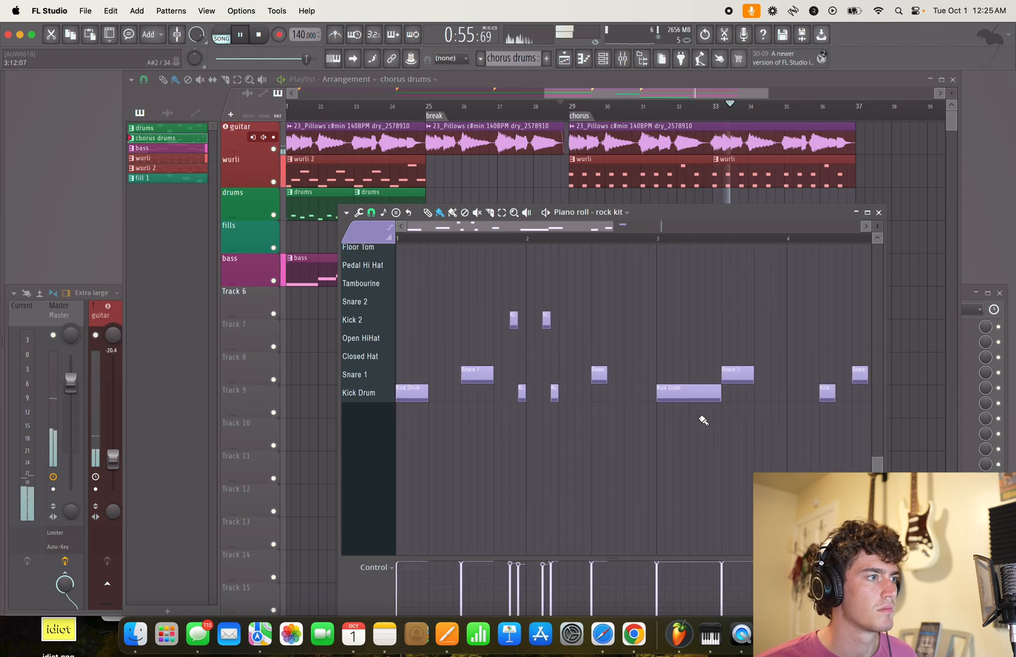
click(484, 245)
scroll(517, 343, up, 2)
key(space)
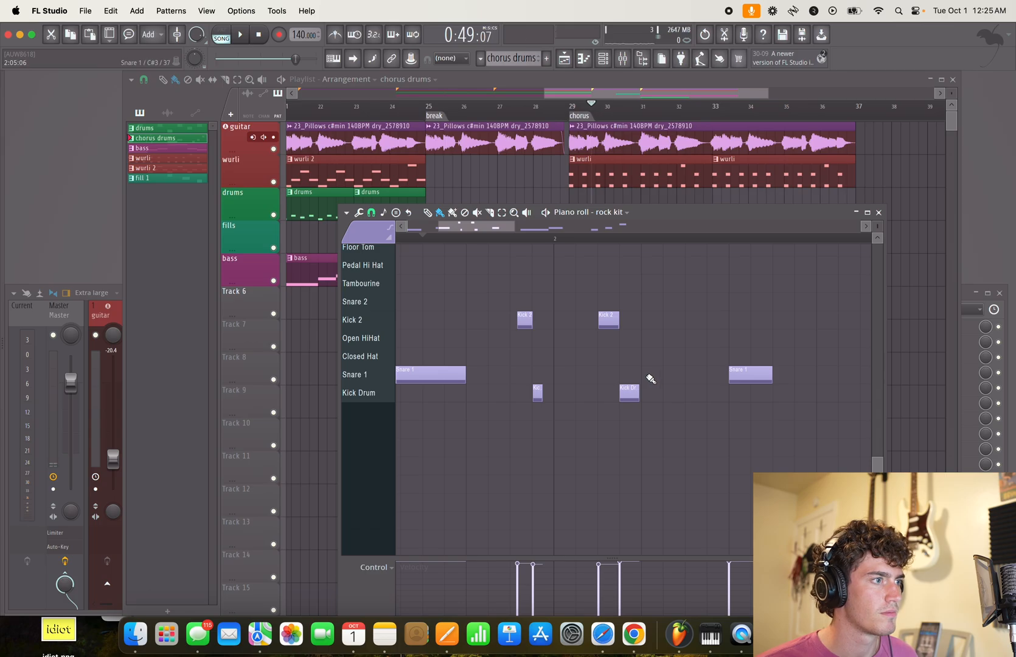
key(space)
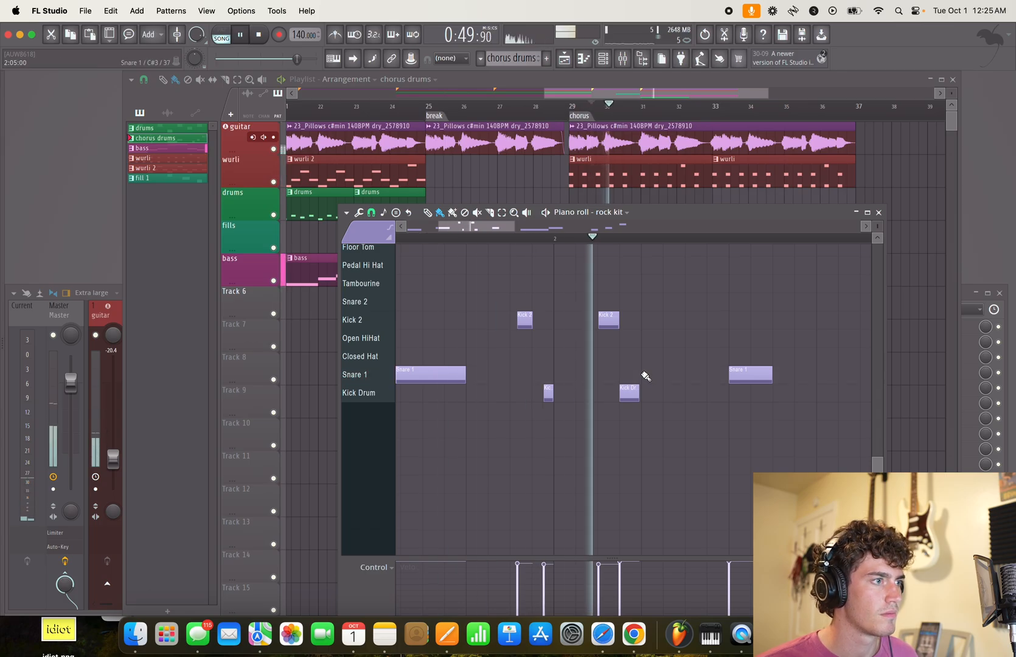
key(space)
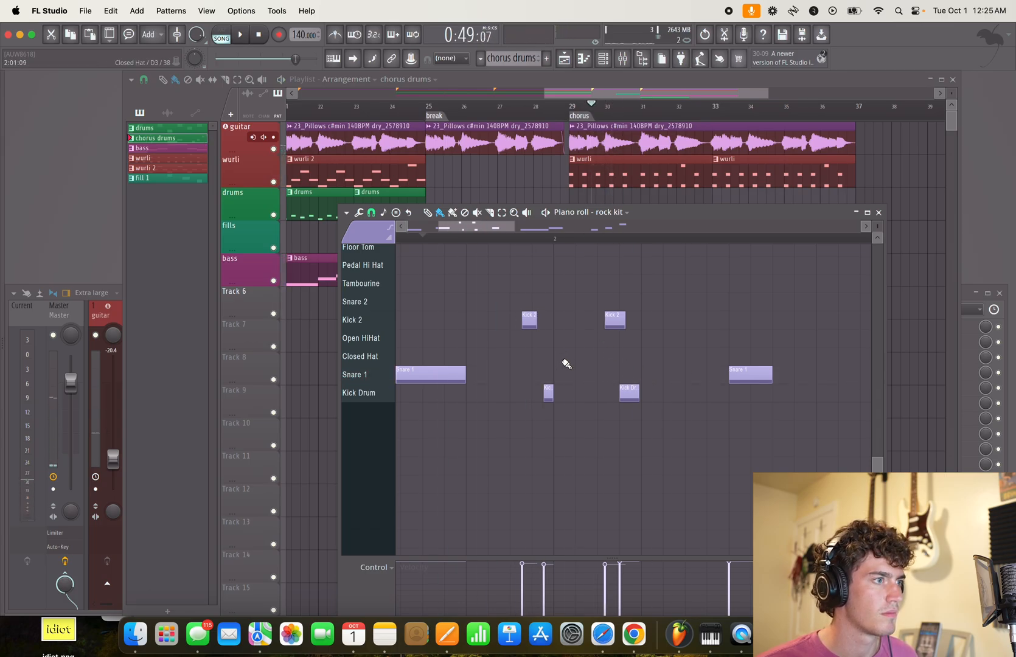
key(space)
key(space)
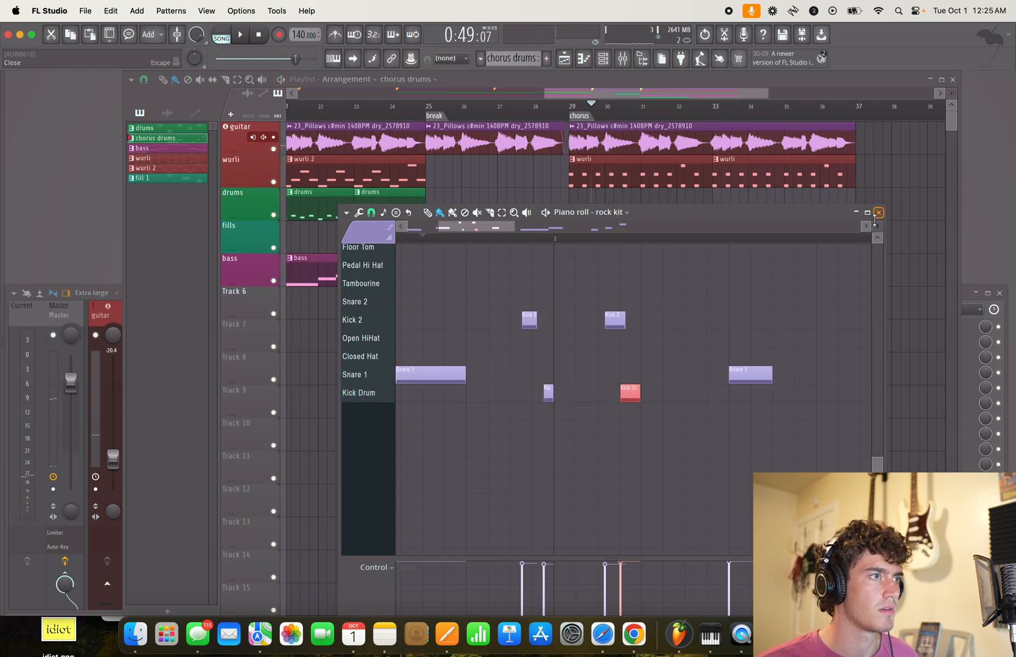
- Replay the chorus from just before bar 29 and delete the four Kick 2 and Kick Drum notes around bar 2
click(567, 108)
key(space)
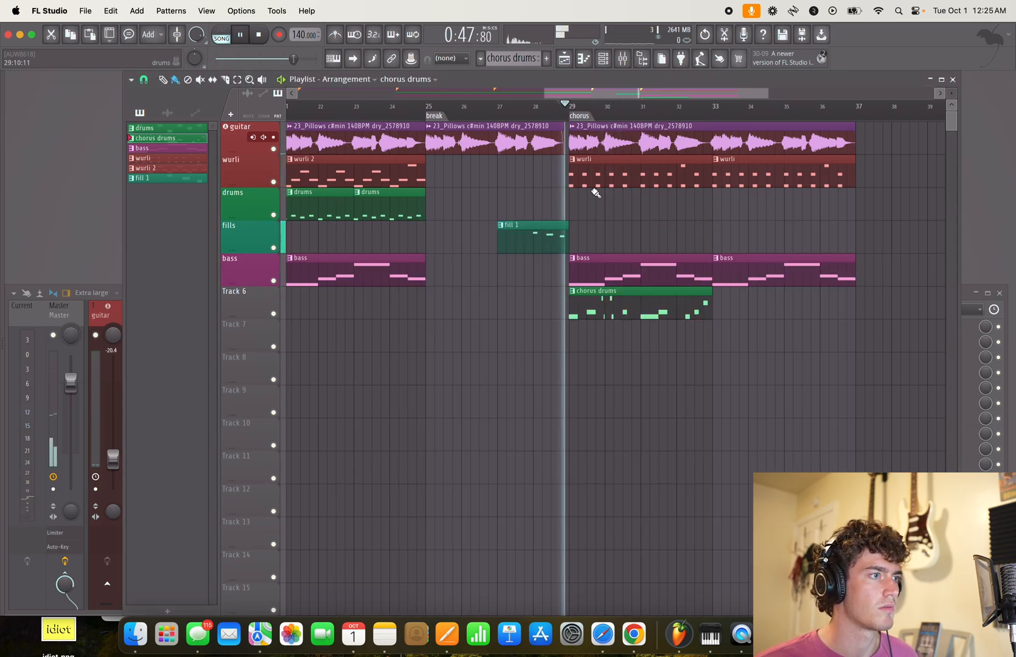
key(space)
double_click(614, 311)
scroll(502, 452, left, 5)
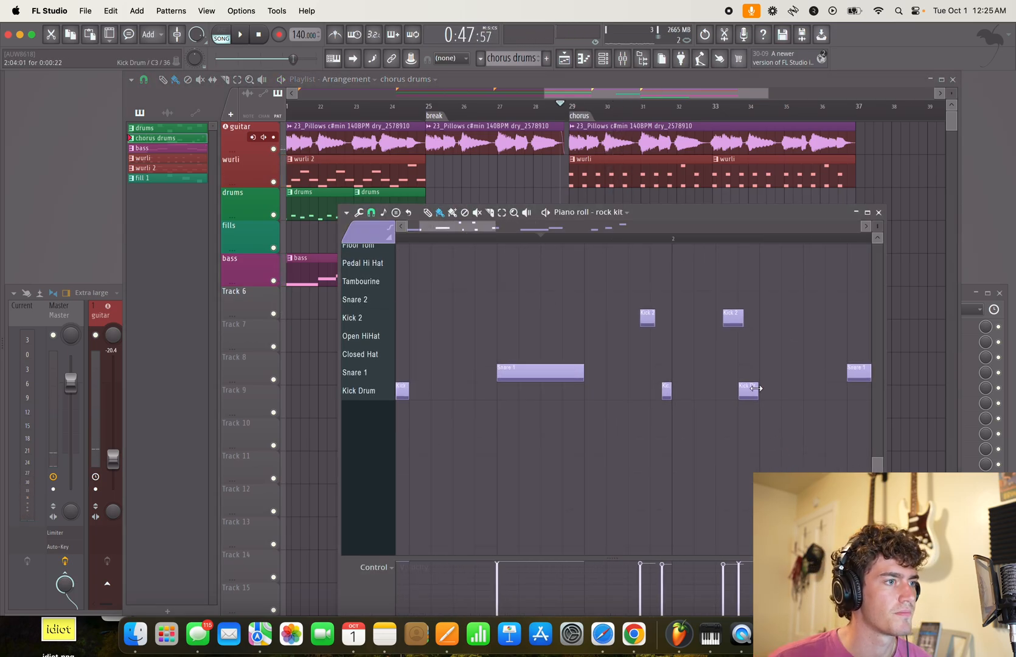
- Play the chorus from just before bar 29 while trying out live kick hits
click(561, 120)
key(space)
scroll(601, 377, down, 3)
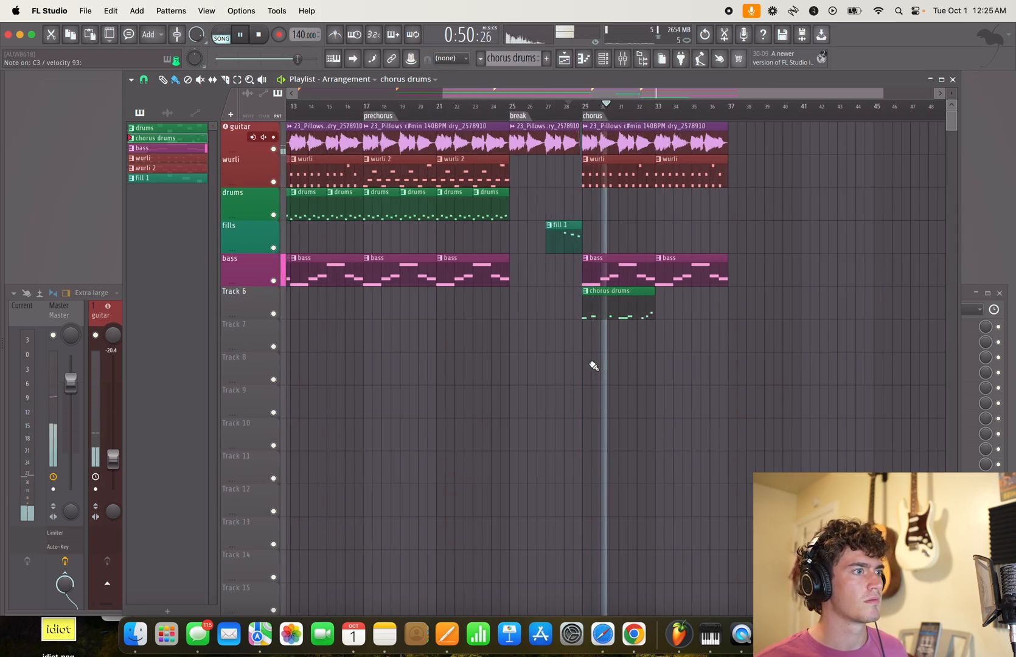
key(space)
- Add a Kick Drum note on beat 2 of bar 2 in the chorus drums and lengthen it to half a beat
key(F7)
drag(568, 408, 801, 377)
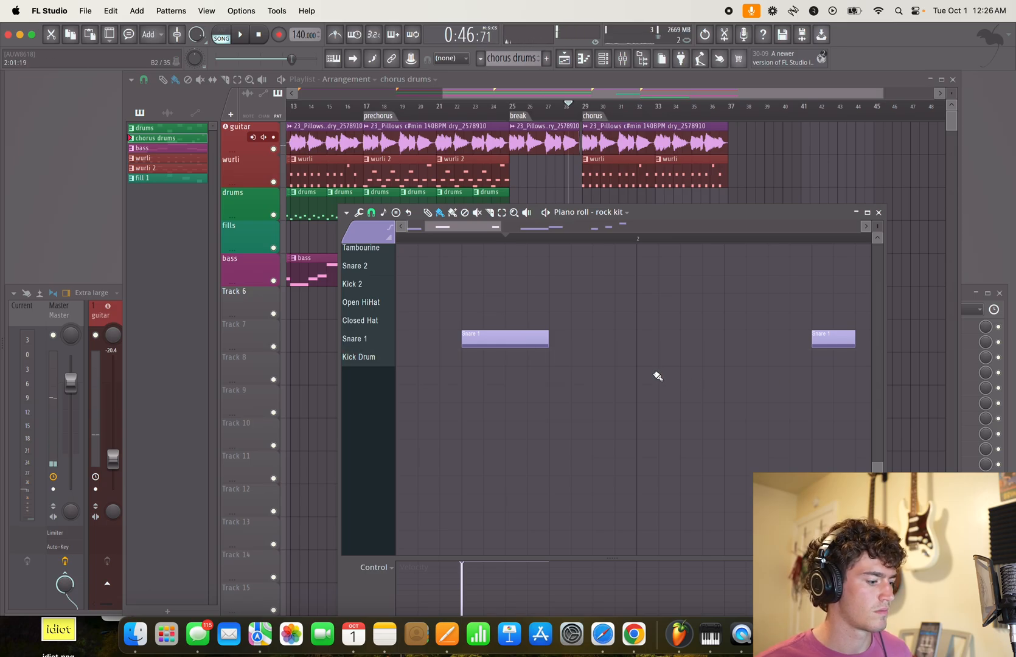
scroll(659, 399, down, 3)
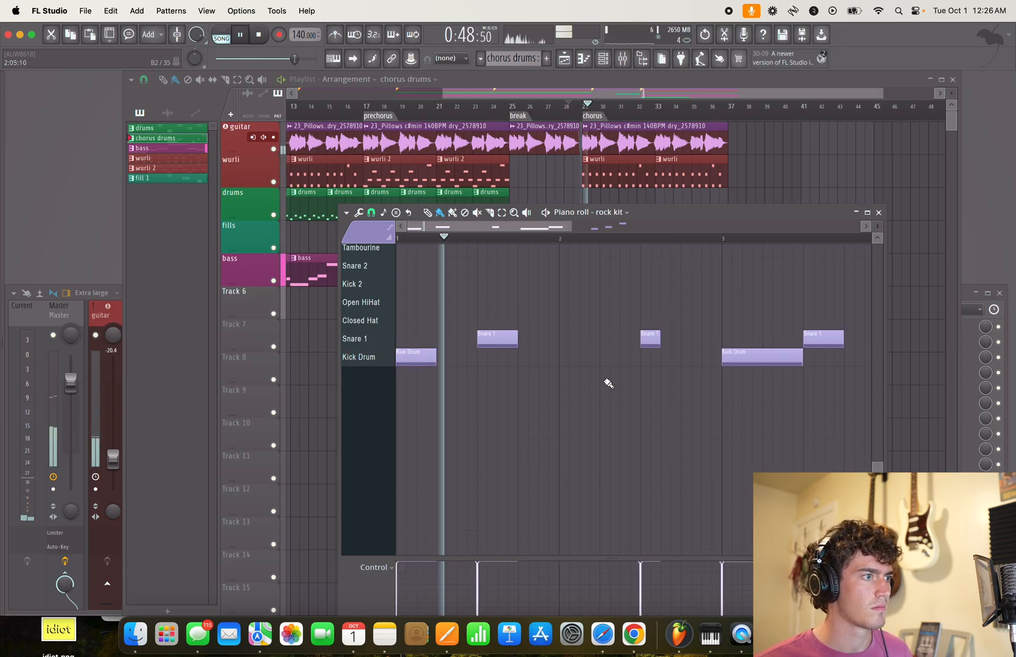
click(602, 358)
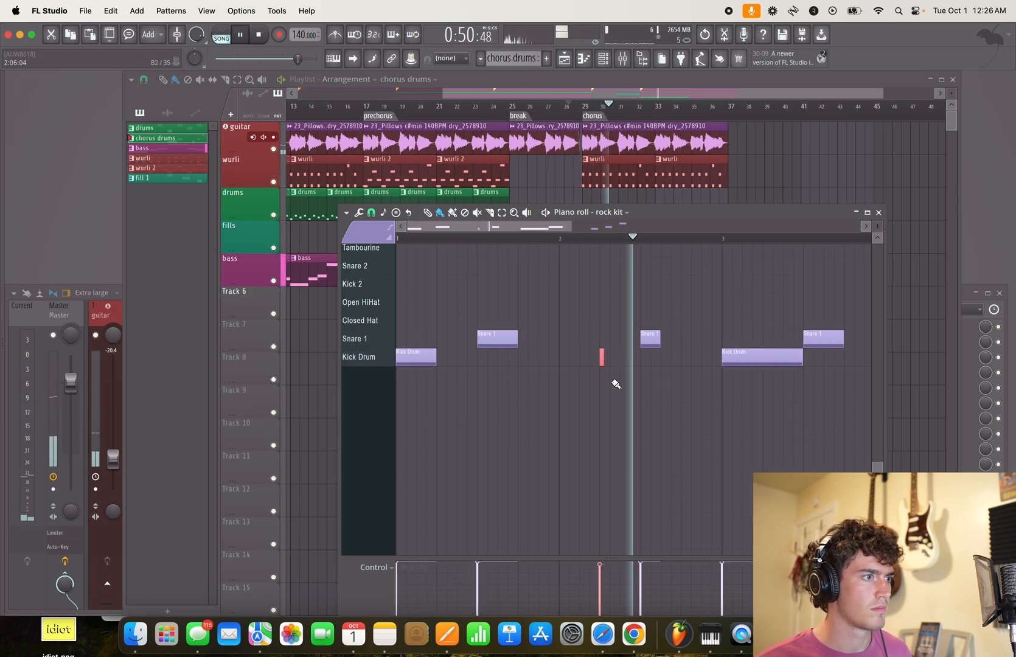
scroll(612, 377, up, 4)
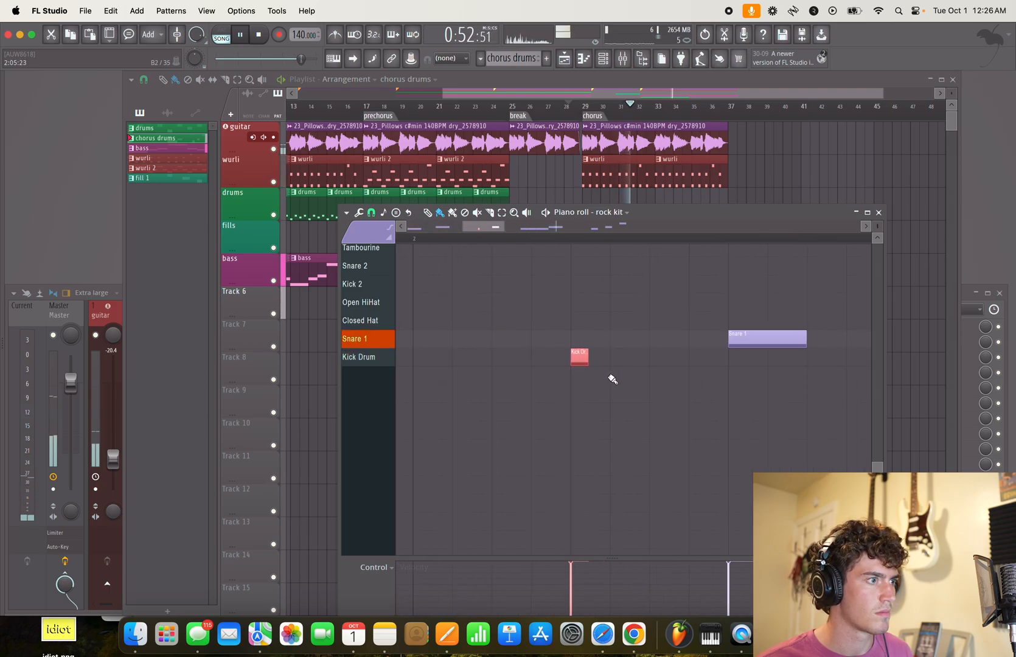
drag(599, 356, 624, 358)
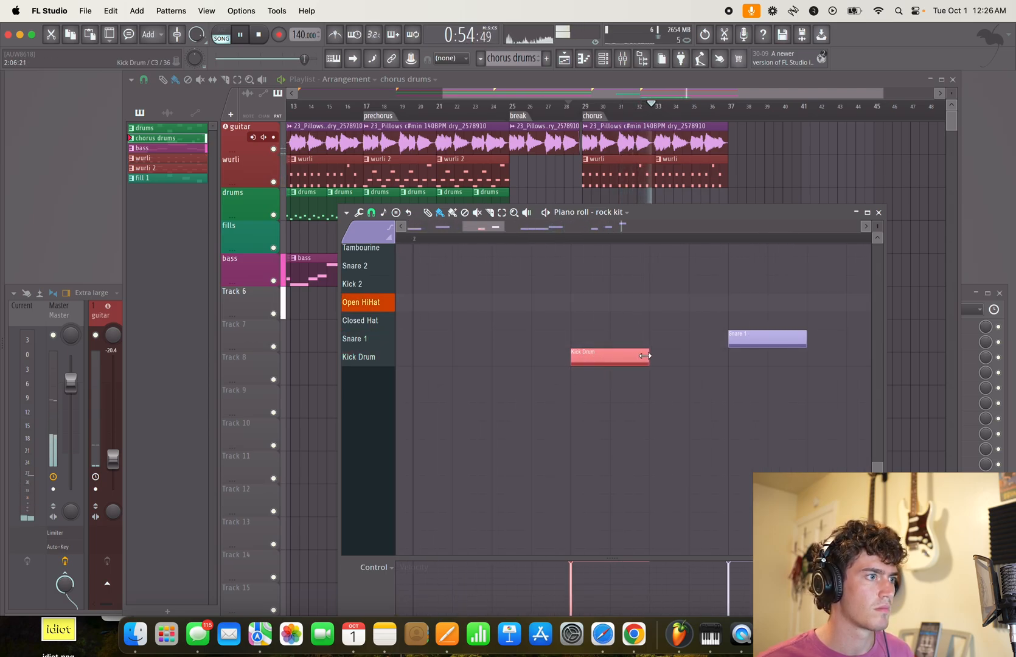
- Add a half-beat Kick Drum note at the start of bar 4 in the chorus drums
scroll(660, 402, down, 4)
scroll(547, 402, up, 3)
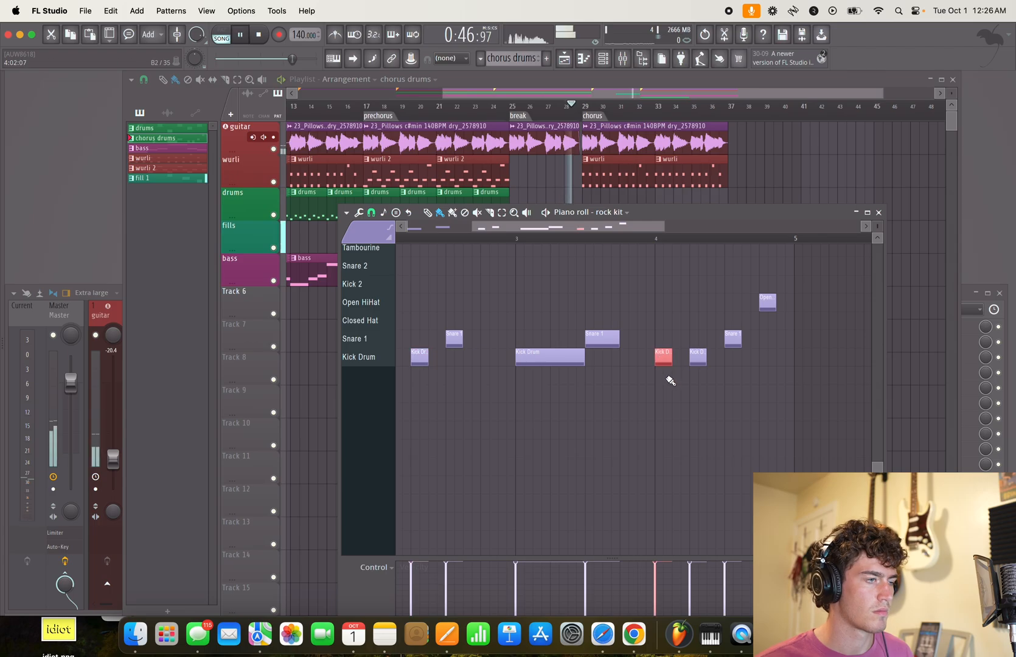
scroll(614, 409, up, 3)
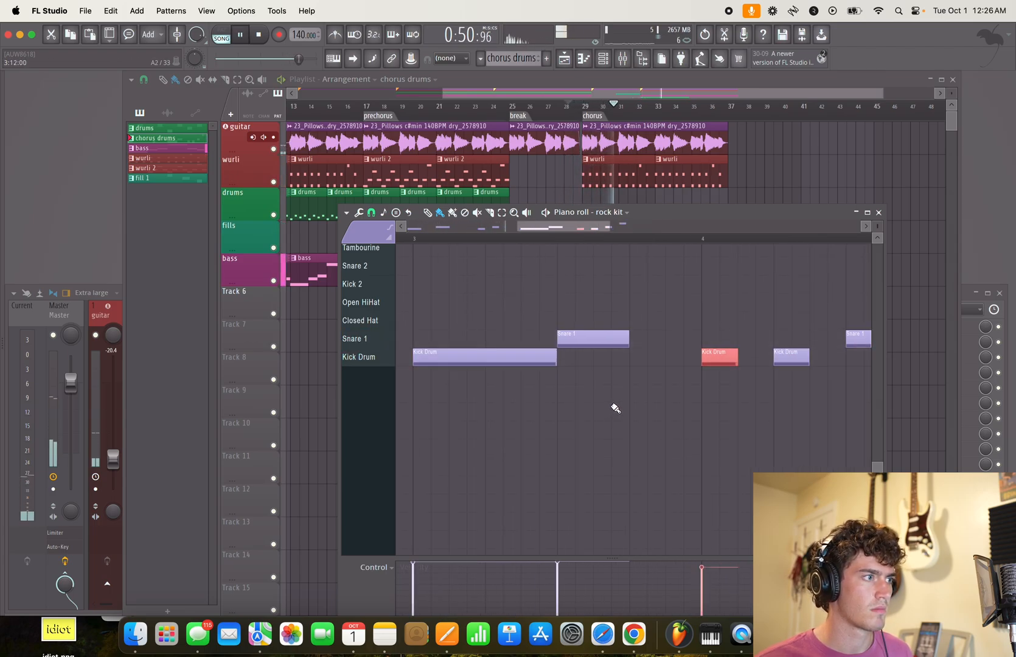
- Listen to the edited chorus drum pattern while examining the notes across all four bars
scroll(576, 383, up, 3)
scroll(577, 384, down, 5)
mouse_move(598, 389)
mouse_down()
mouse_move(597, 407)
mouse_move(596, 383)
mouse_up()
mouse_move(877, 226)
mouse_down()
mouse_move(878, 212)
mouse_move(877, 247)
mouse_up()
drag(628, 398, 746, 427)
scroll(631, 424, down, 4)
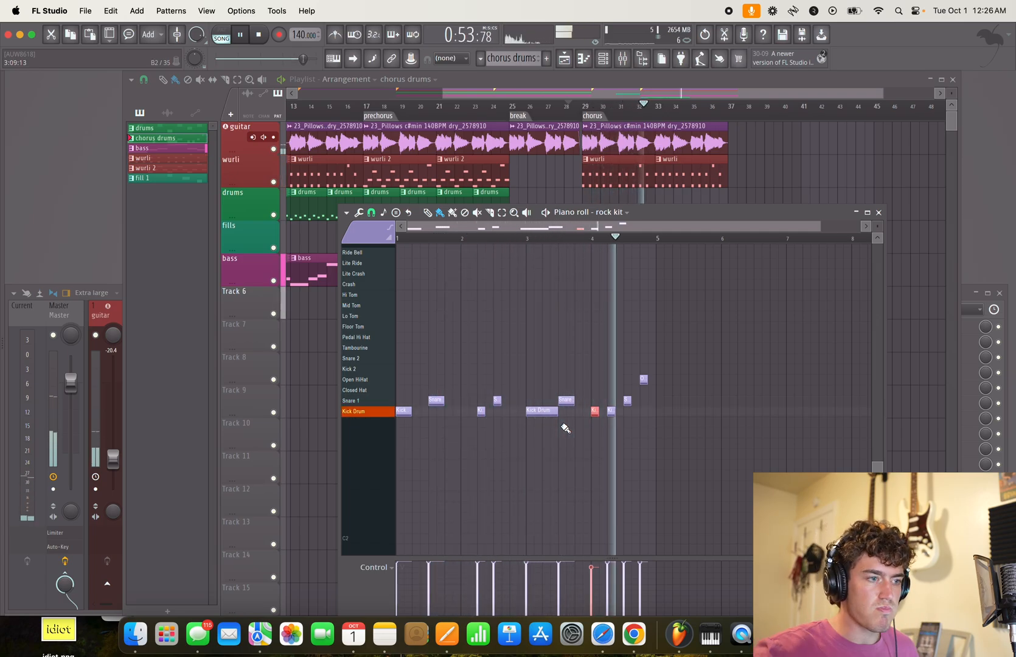
key(space)
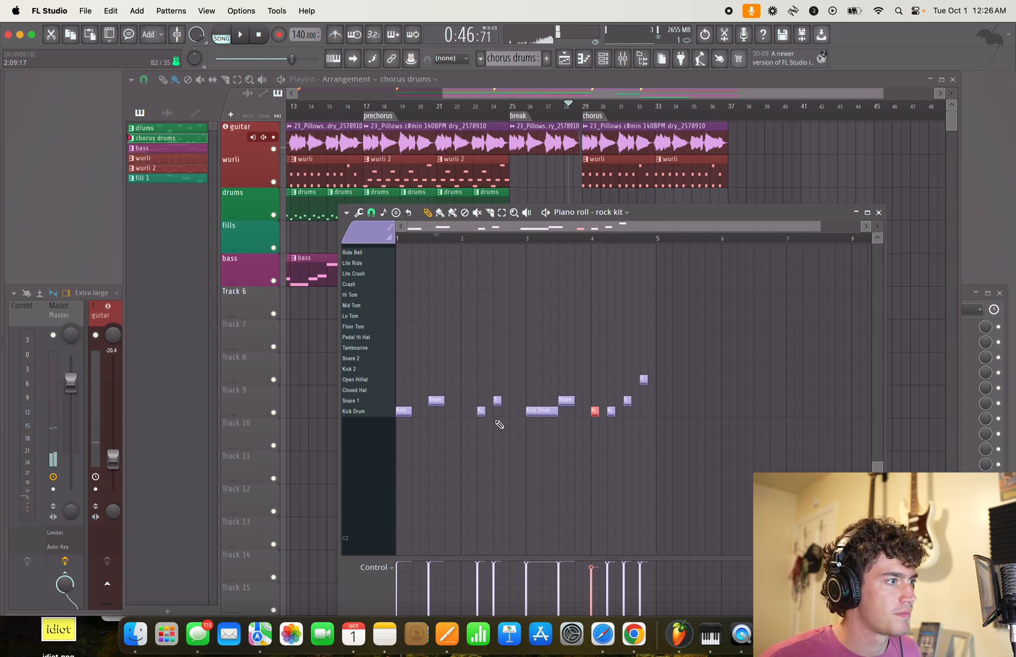
- Add Closed Hat notes on beats 2 and 4 of bar 1 and on beat 2 of bar 2 in the chorus drums
scroll(450, 411, up, 5)
drag(452, 462, 645, 440)
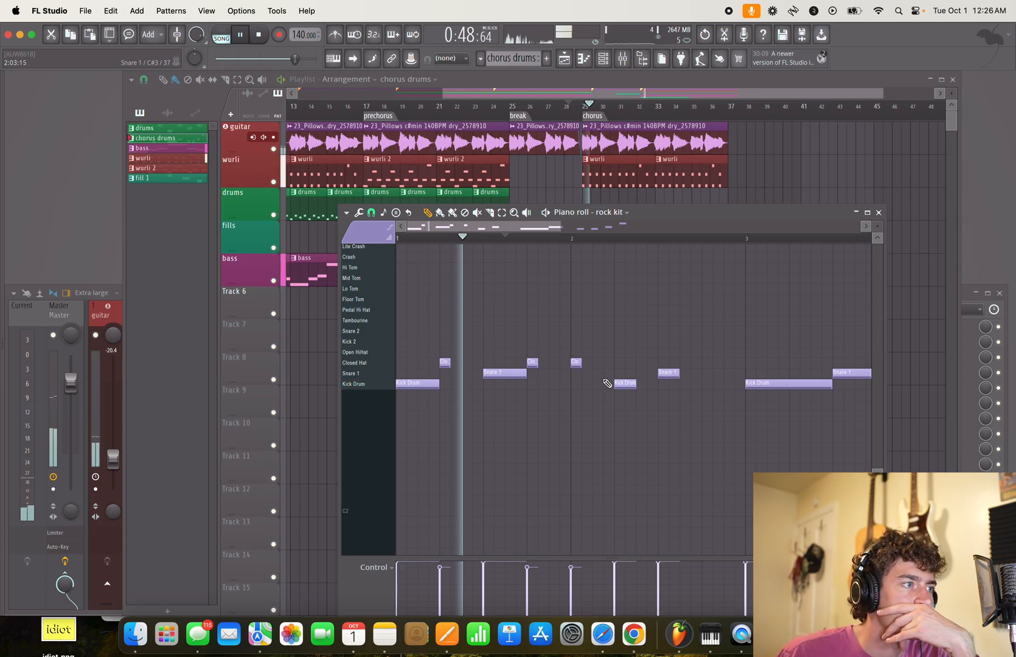
drag(577, 364, 617, 360)
key(space)
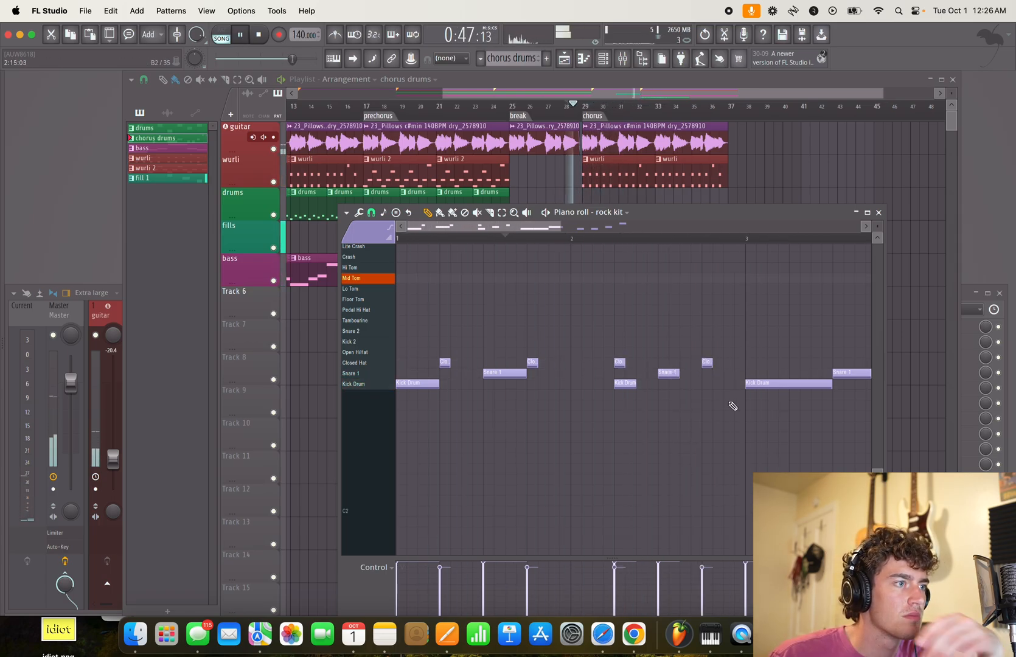
- Add Closed Hat notes on beat 4 of bar 2 and beat 2 of bar 3, and delete the one on beat 2 of bar 2
drag(729, 402, 522, 448)
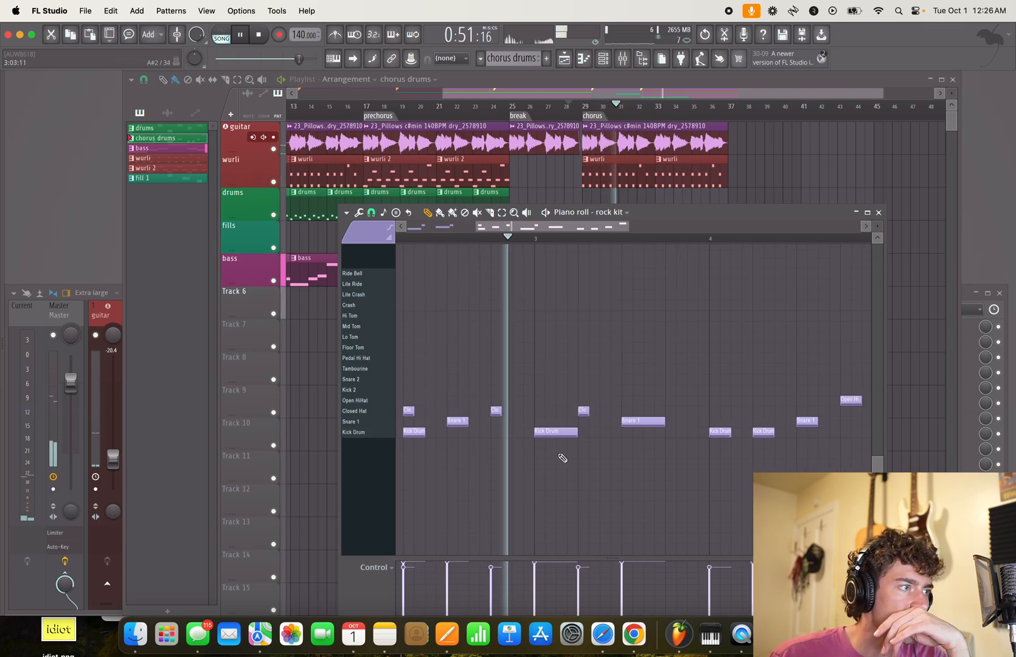
drag(560, 455, 620, 440)
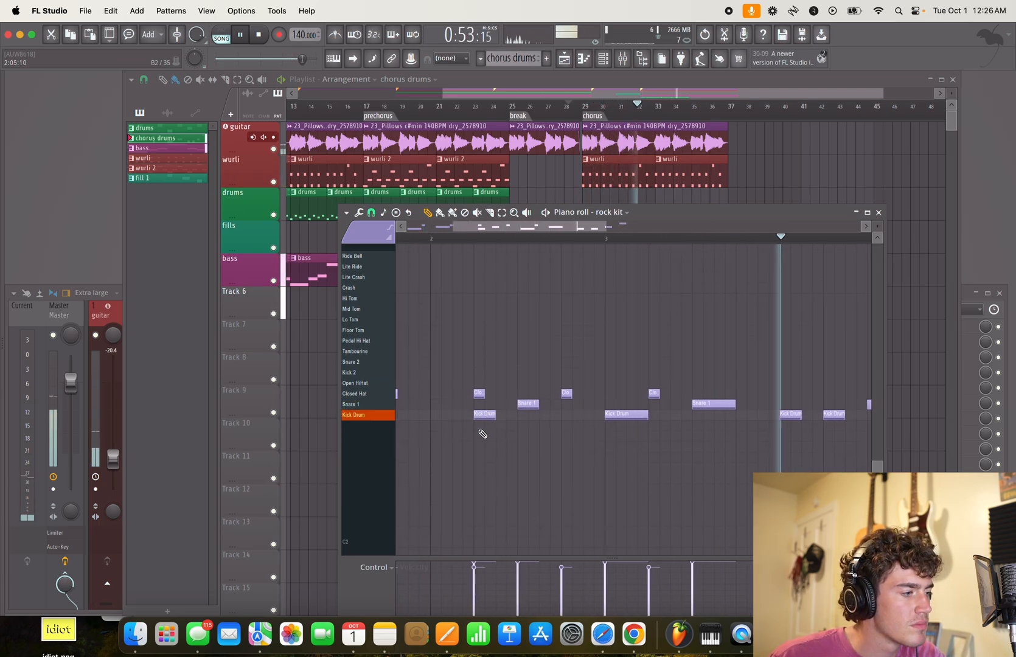
scroll(489, 436, up, 5)
scroll(516, 443, down, 3)
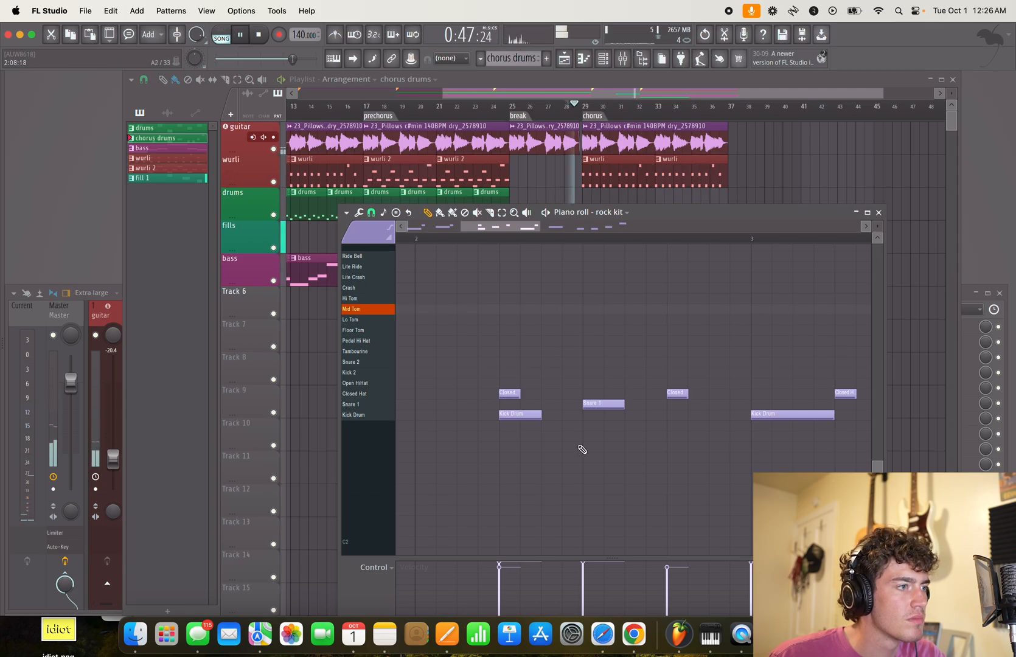
scroll(582, 449, down, 3)
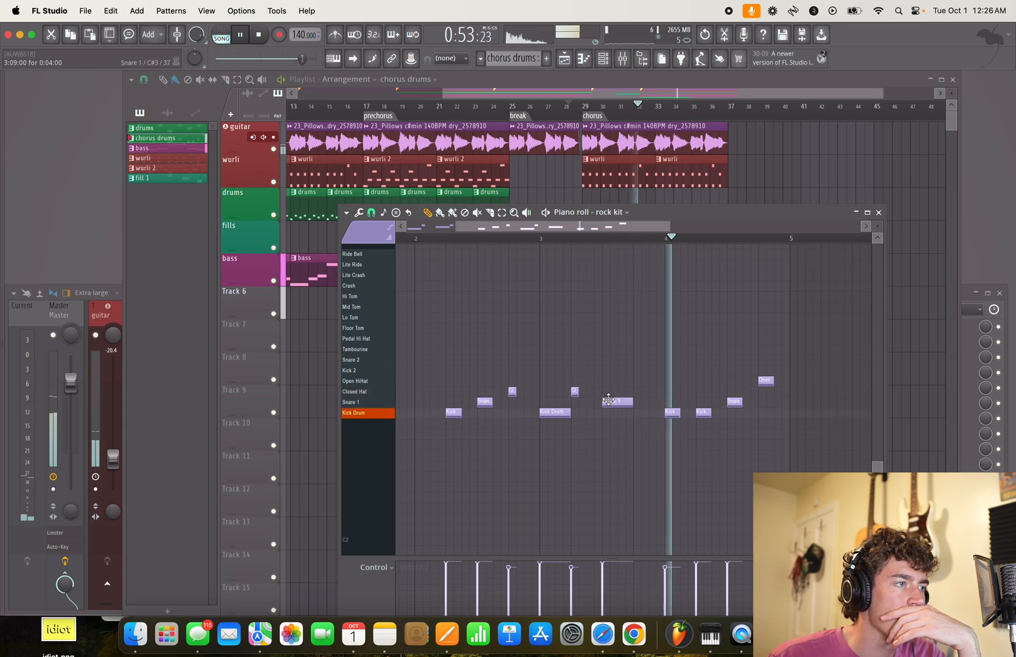
- Add Closed Hat notes on bar 3 beat 4 and bar 4 beat 2, and shorten bar 3's kick and snare to a quarter beat
click(636, 391)
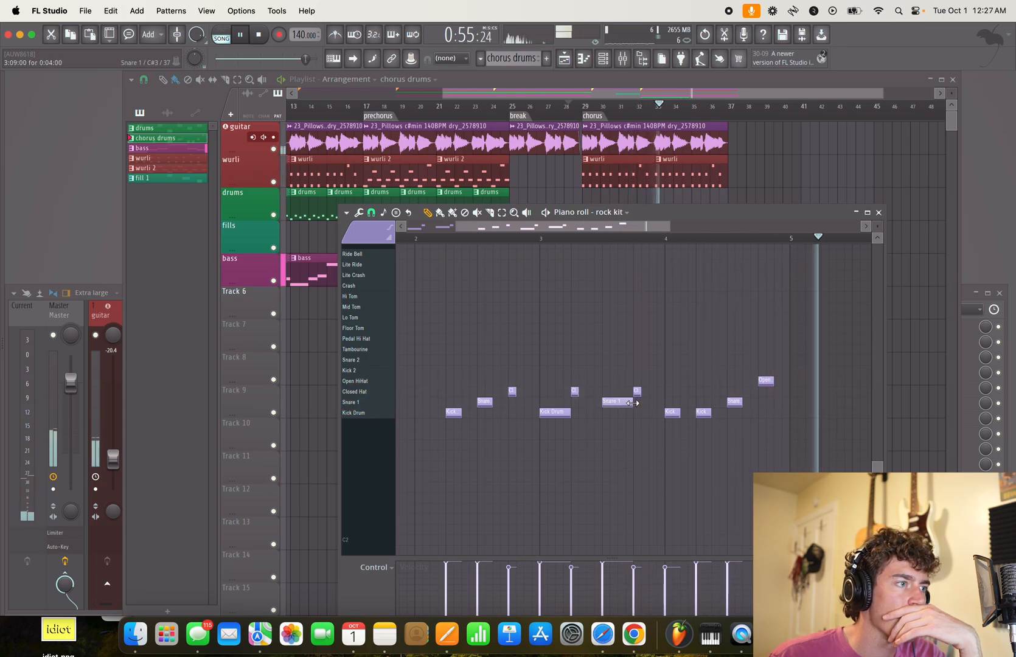
drag(633, 403, 608, 403)
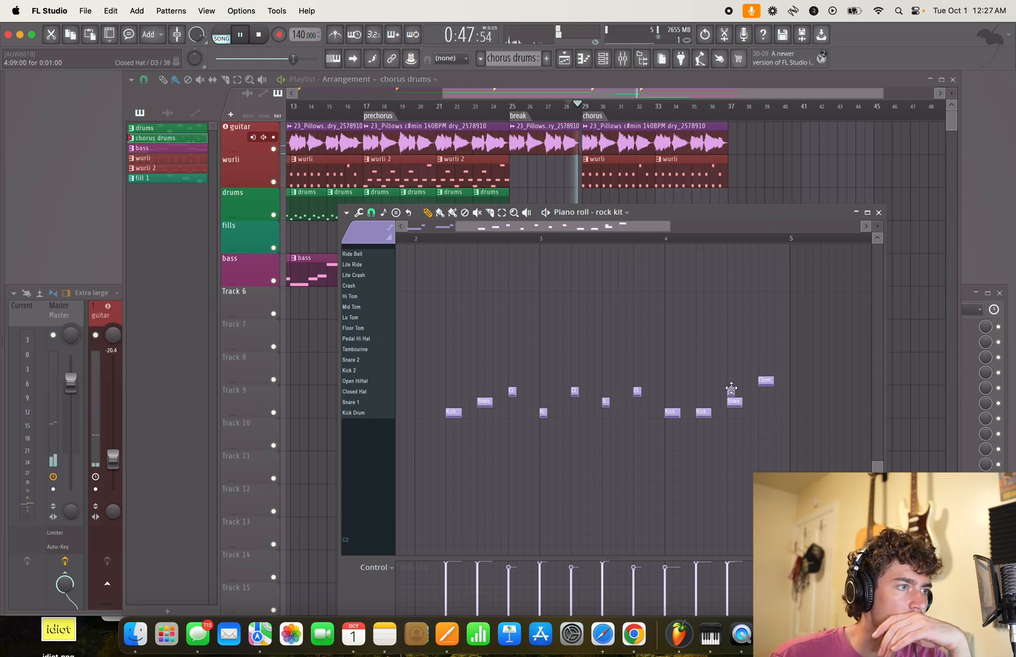
click(701, 391)
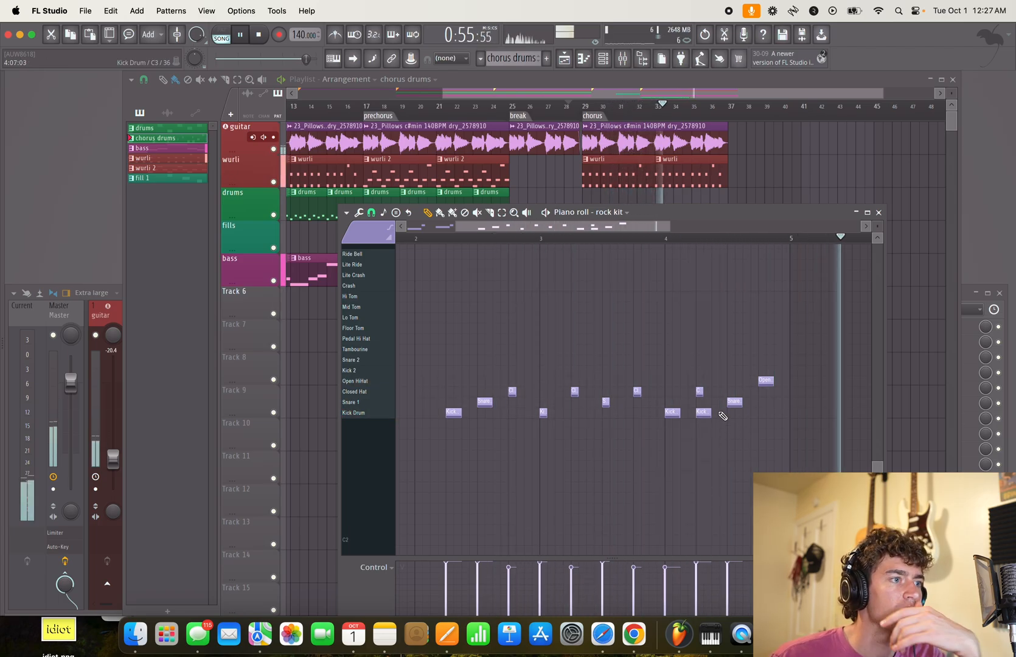
key(space)
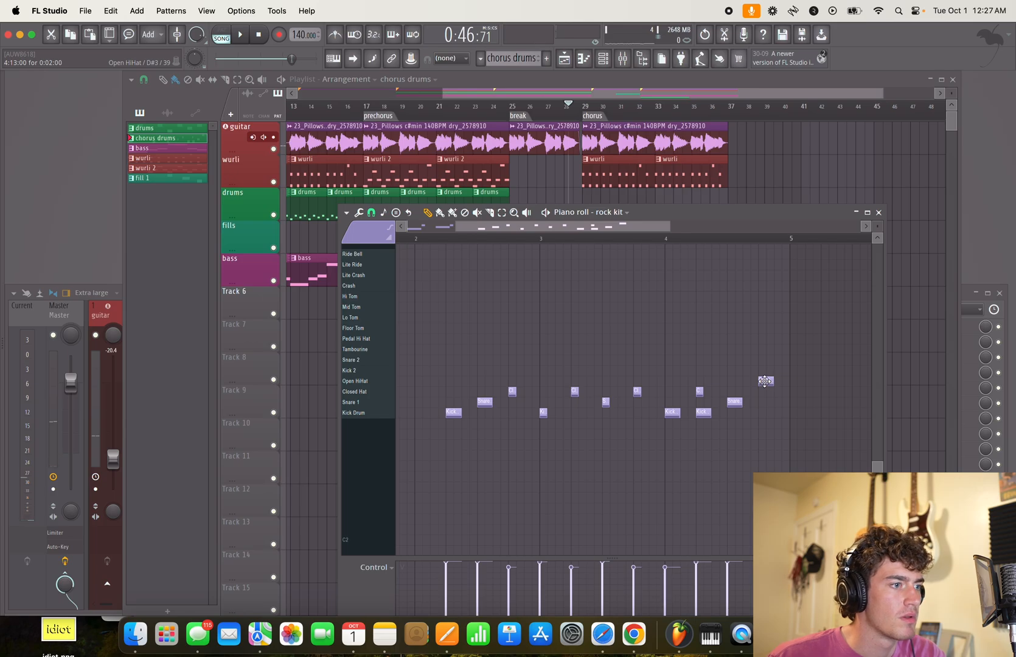
- Set the Kick Drum and Snare 1 notes across the chorus drum pattern to half a beat each and replay the chorus
drag(730, 431, 925, 391)
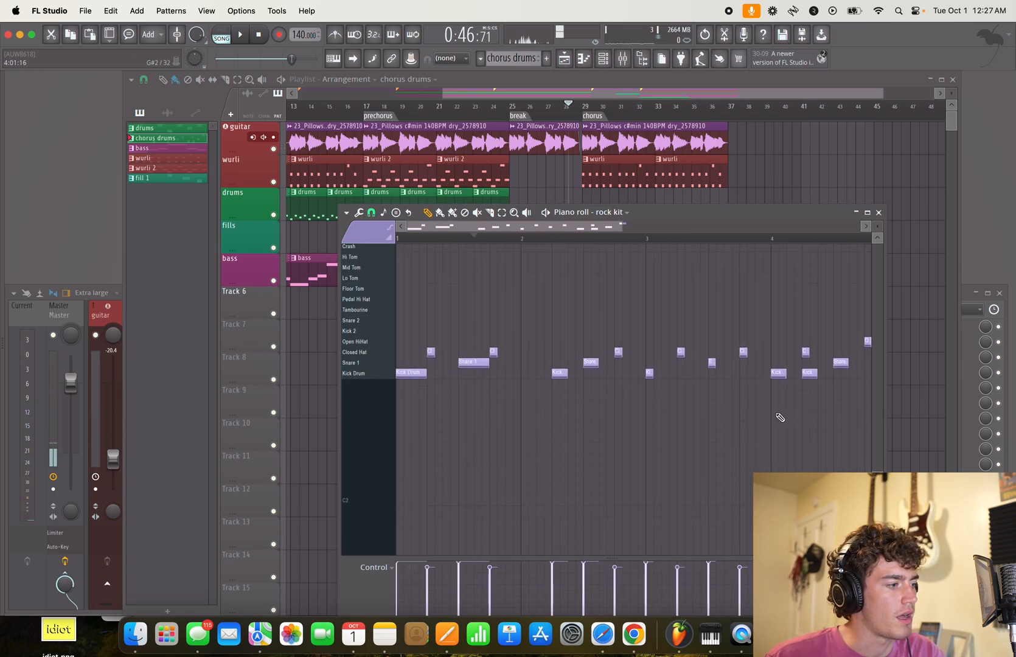
key(super+a)
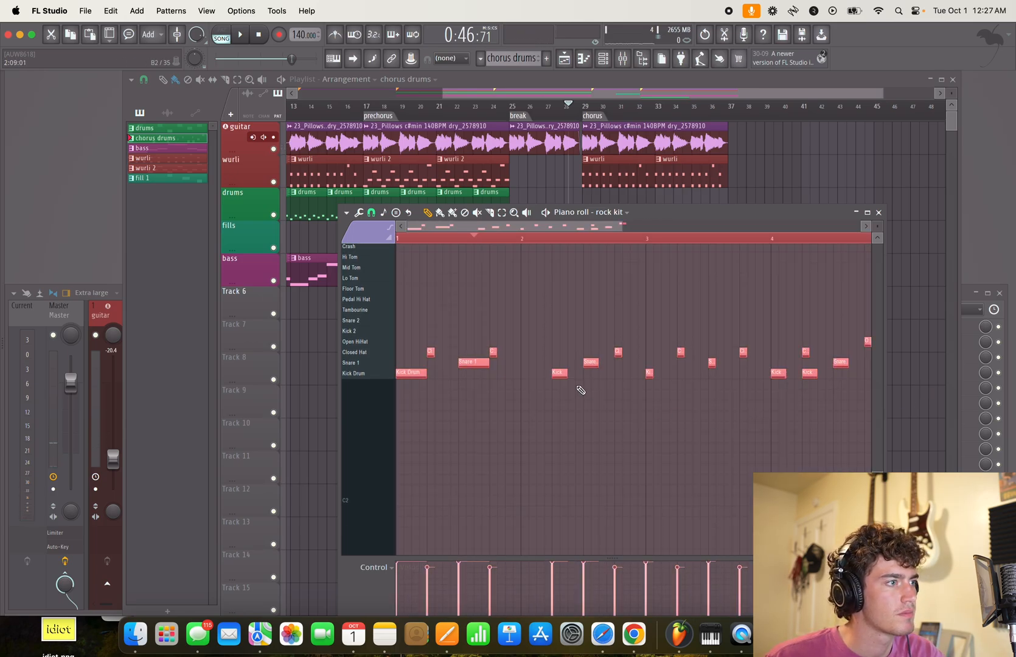
click(476, 363)
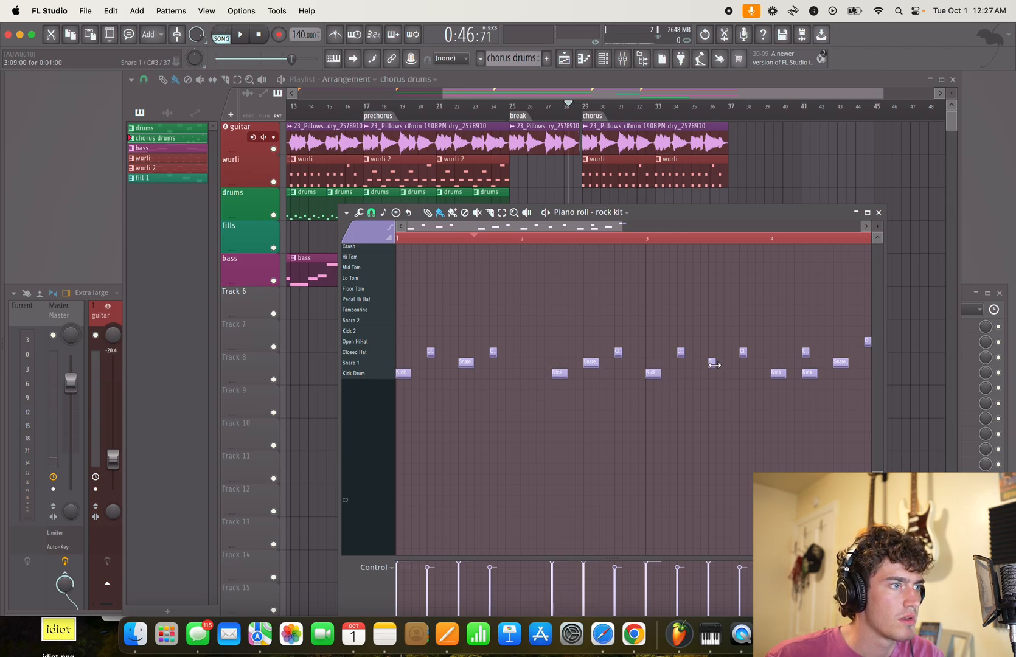
key(space)
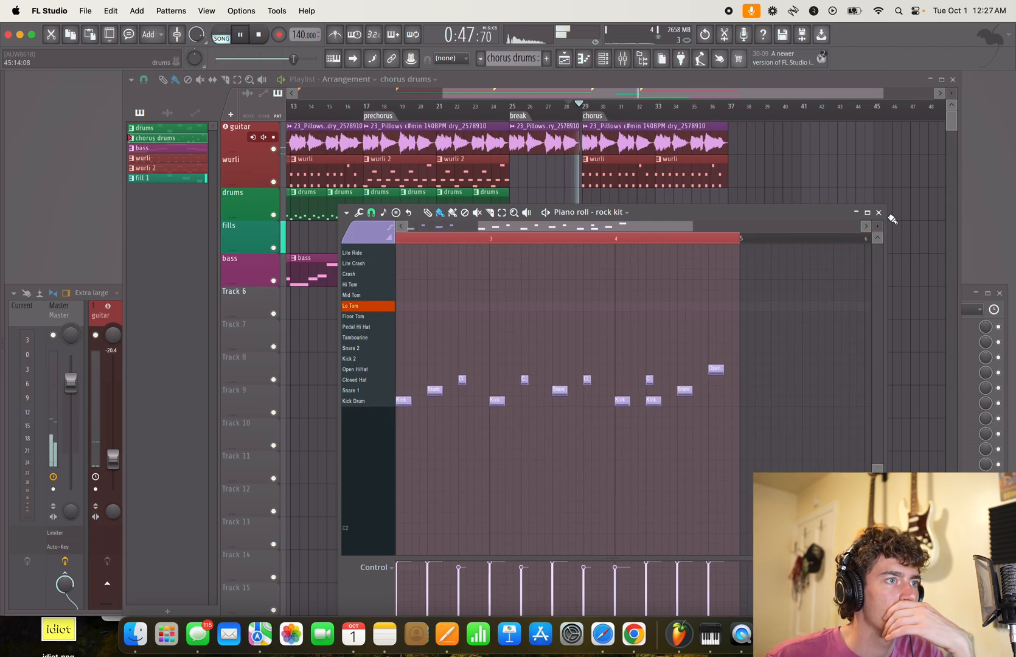
- Place a second chorus drums clip at bar 33 in the playlist and move both chorus drums clips up to the drums track
click(879, 213)
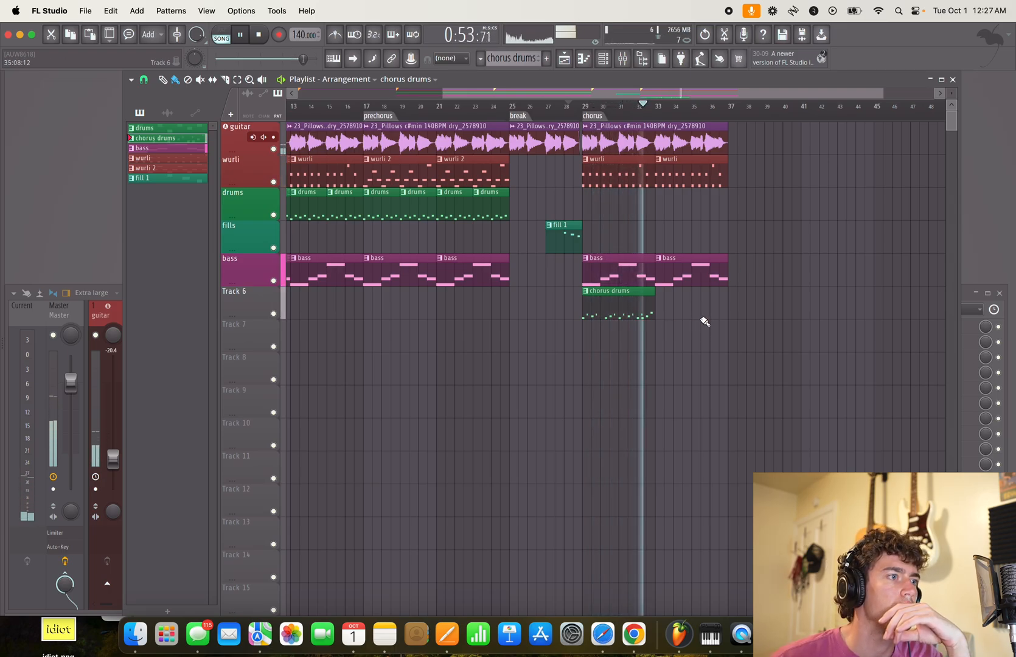
click(666, 307)
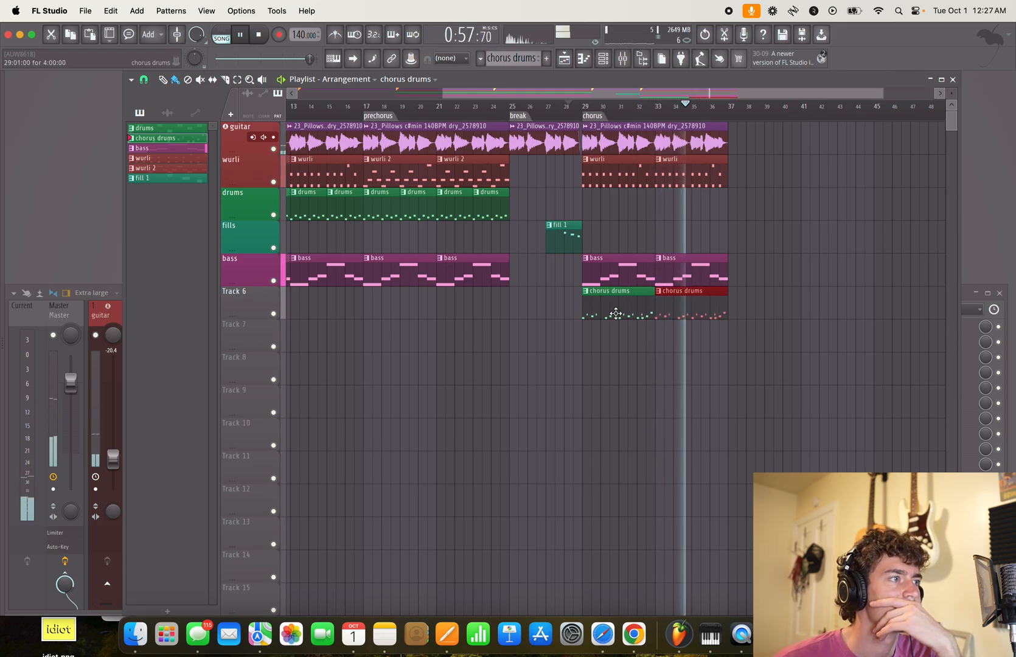
drag(601, 338, 718, 318)
key(shift+Up)
key(shift+Up)
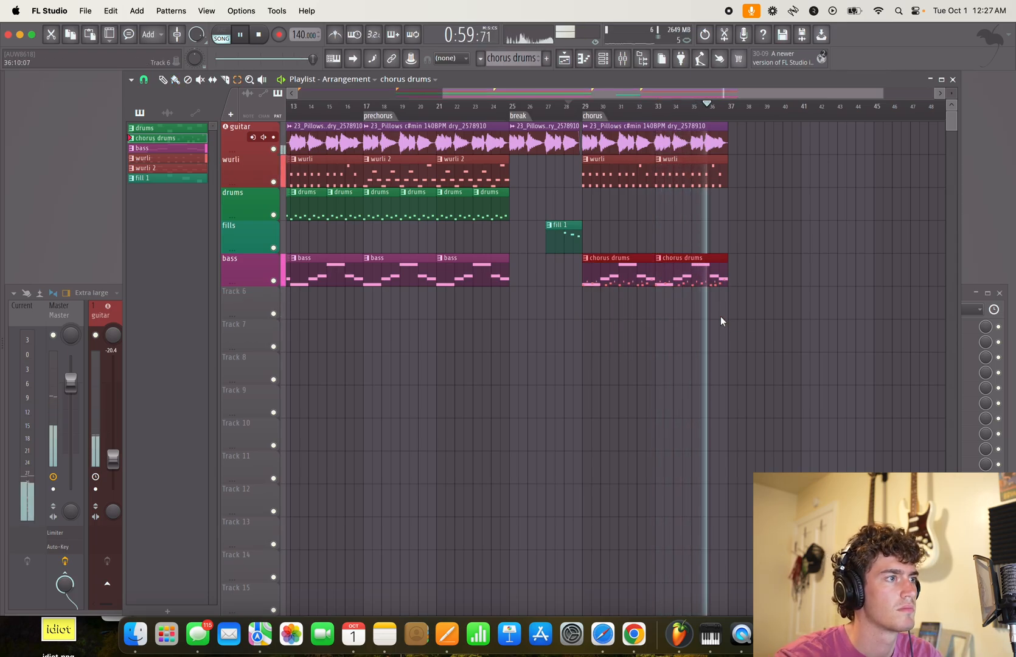
key(shift+Up)
key(space)
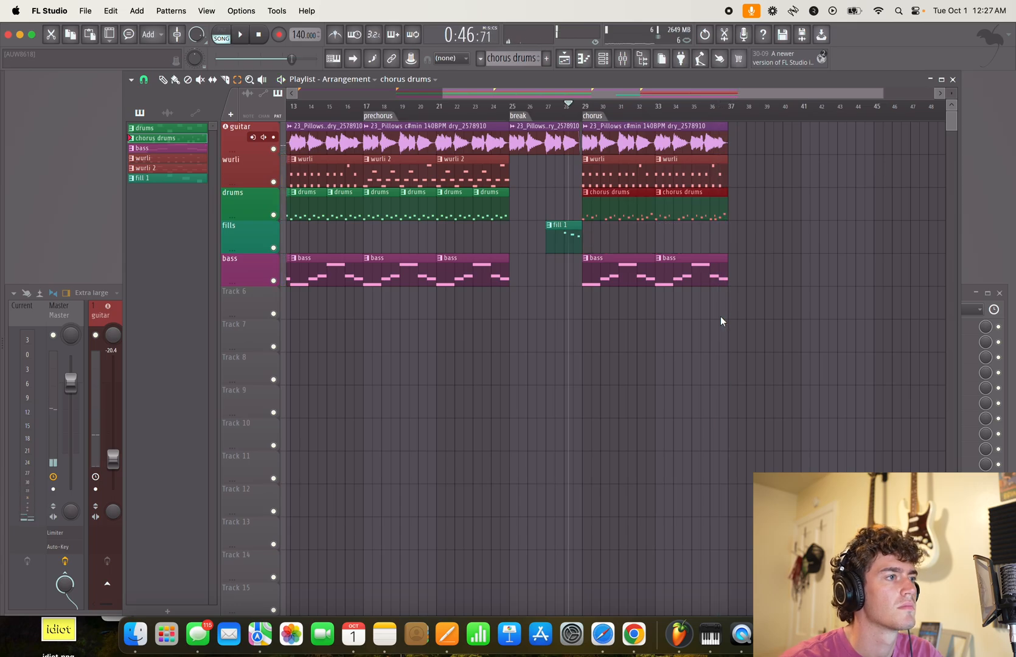